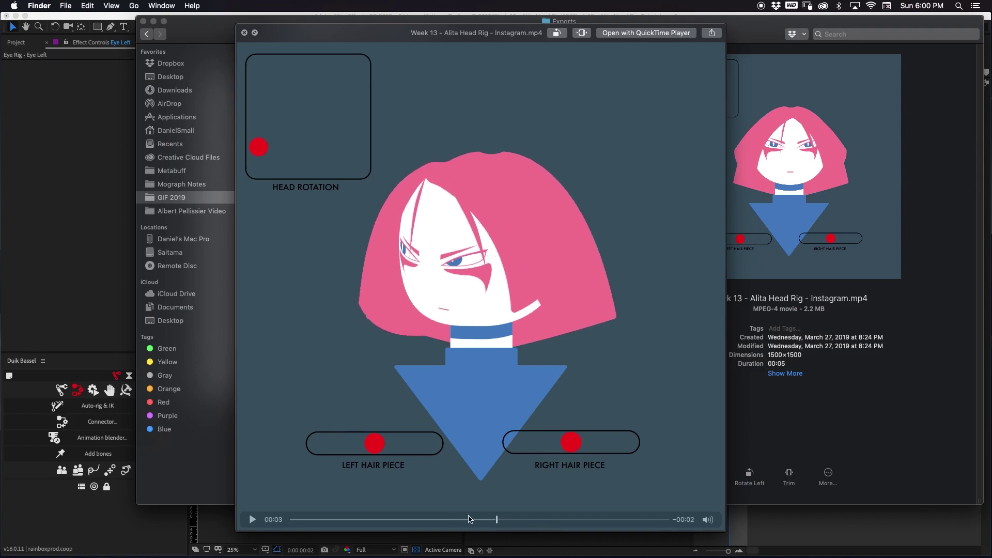
# Preview the finished head rig video and scrub the Eye Rig composition between frames 0 and 4 to examine the eye animation
pyautogui.press('space')
pyautogui.click(82, 185)
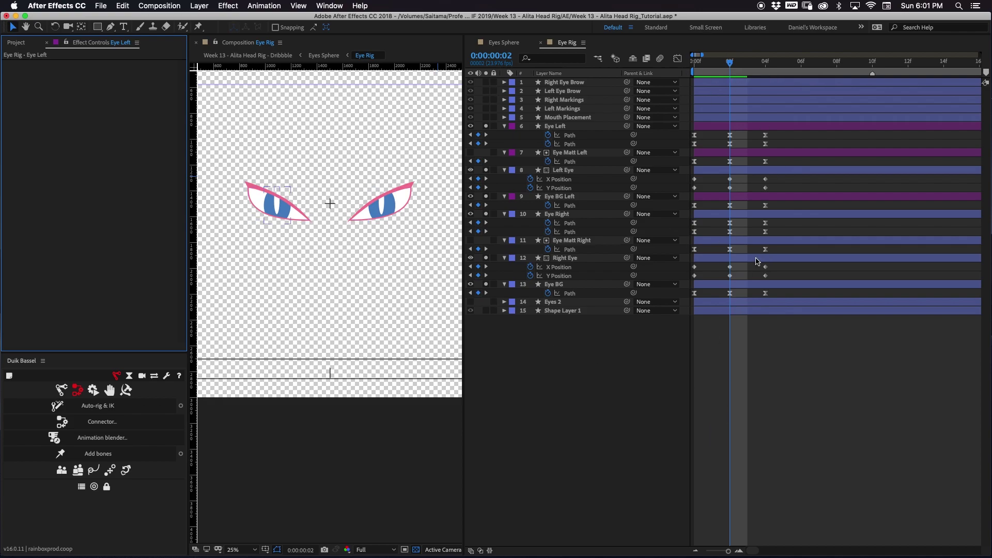
pyautogui.click(727, 64)
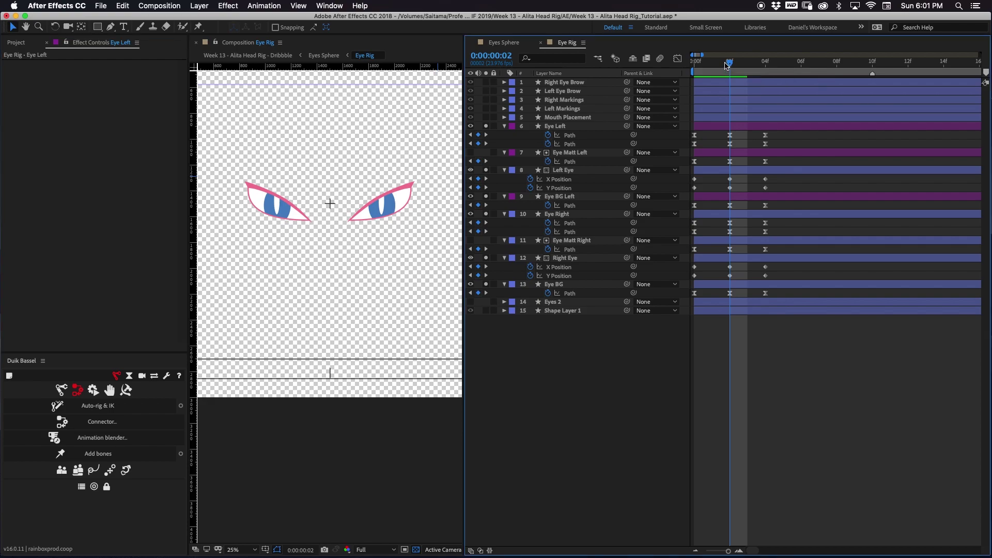
pyautogui.click(697, 67)
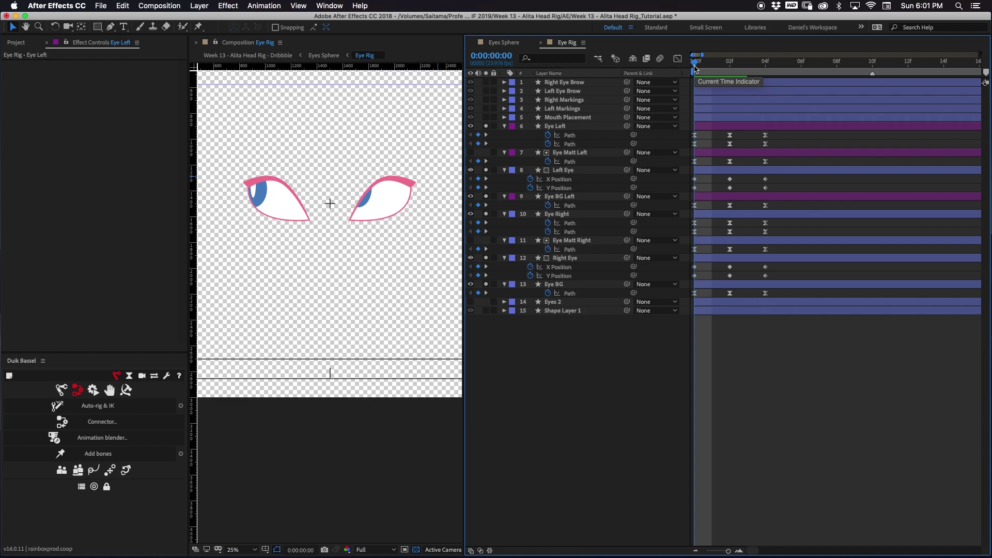
pyautogui.moveTo(696, 67); pyautogui.dragTo(765, 68)
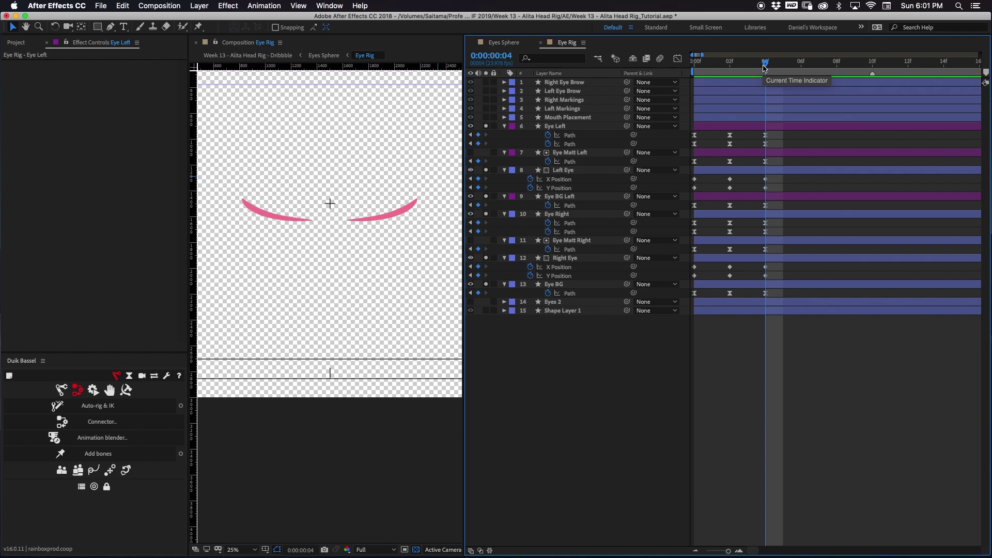
pyautogui.moveTo(765, 67); pyautogui.dragTo(693, 64)
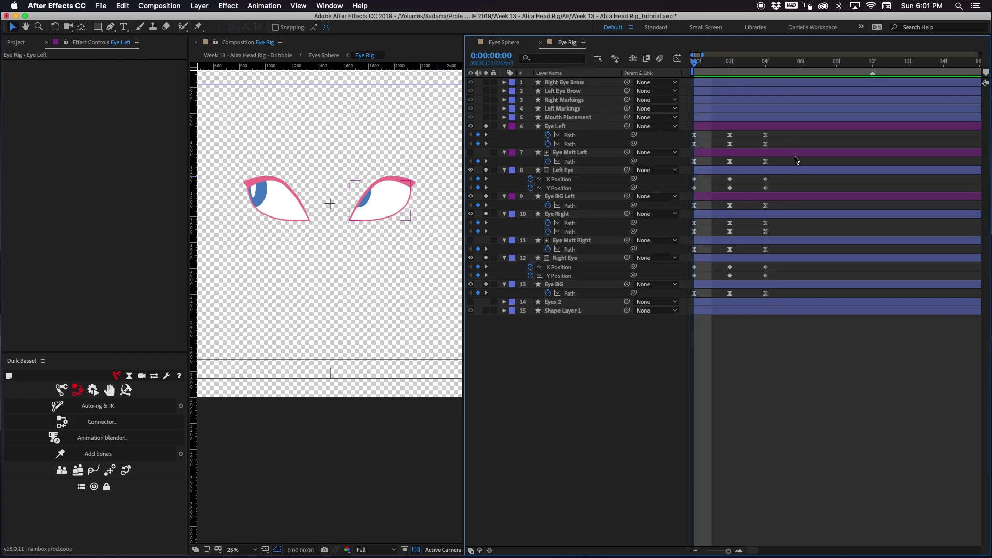
pyautogui.press('k')
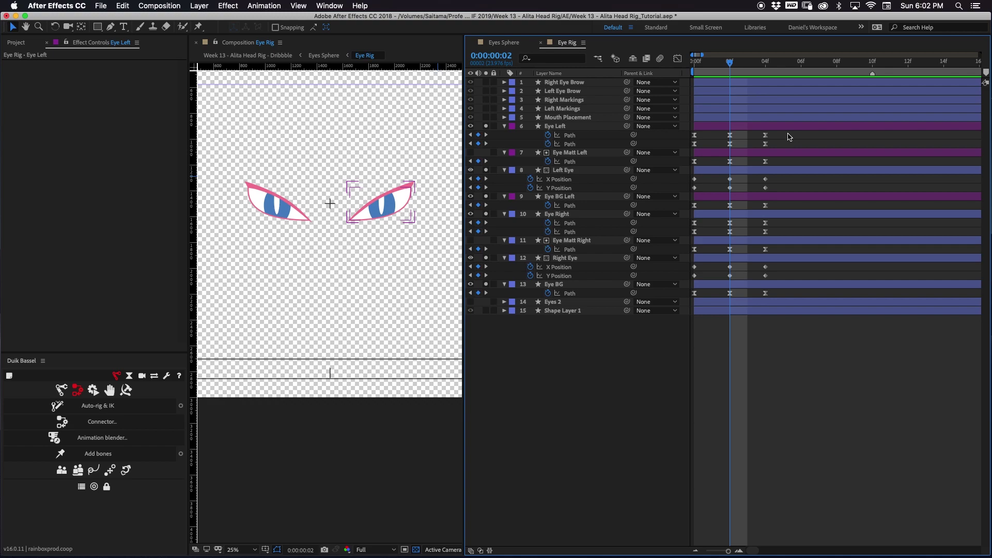
# Inspect the Eye Left, Eye Matt Left and Eye BG Left layers that form the left eye
pyautogui.click(581, 126)
pyautogui.click(579, 153)
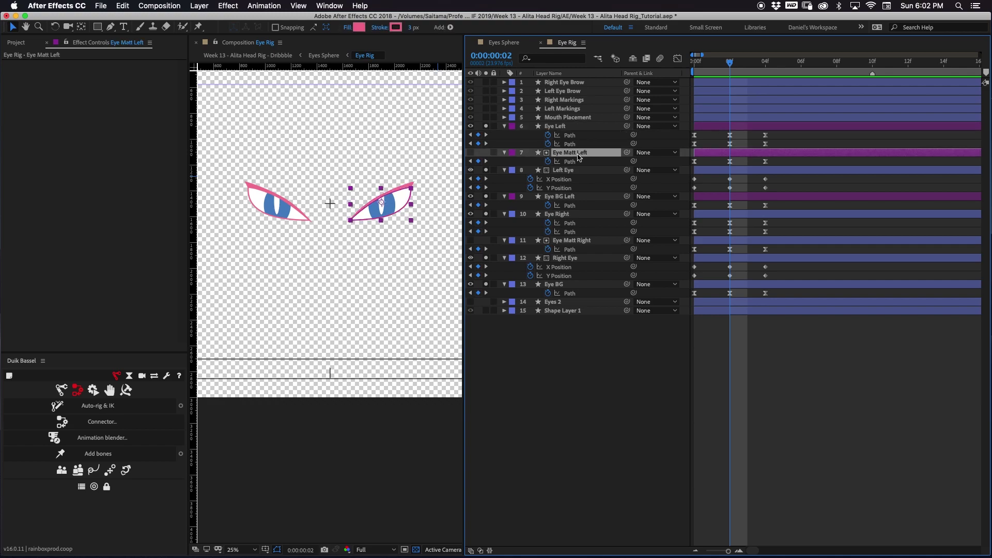
pyautogui.click(568, 197)
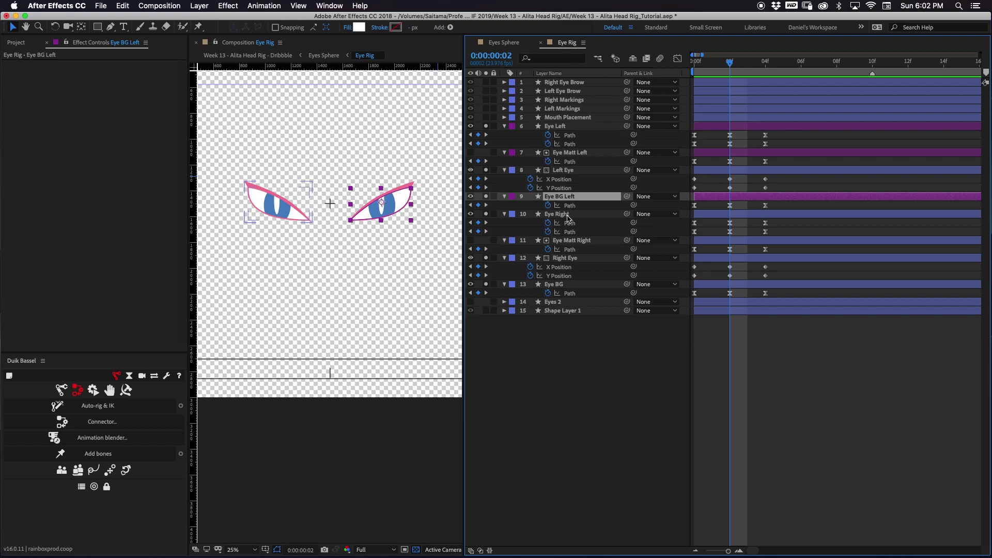
pyautogui.click(574, 153)
pyautogui.click(576, 127)
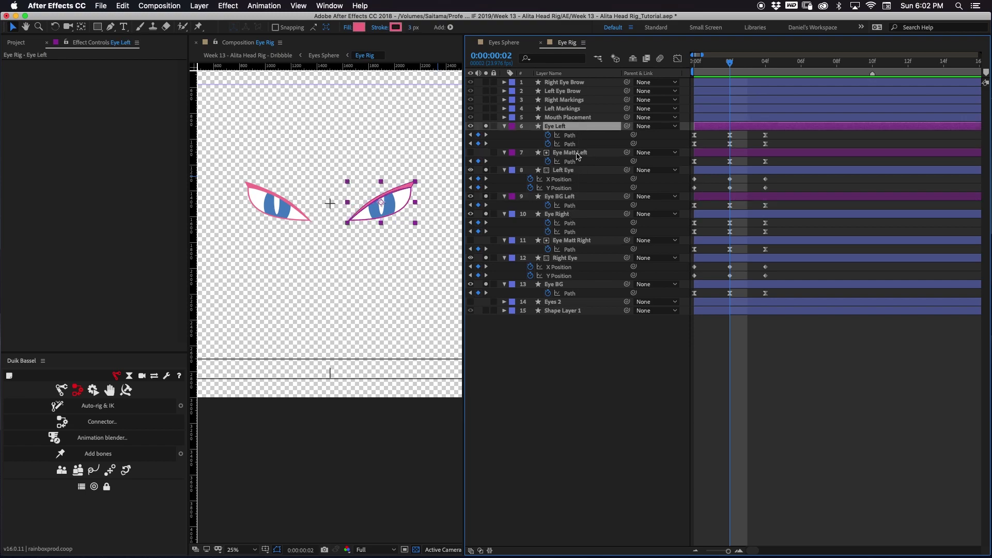
pyautogui.click(573, 197)
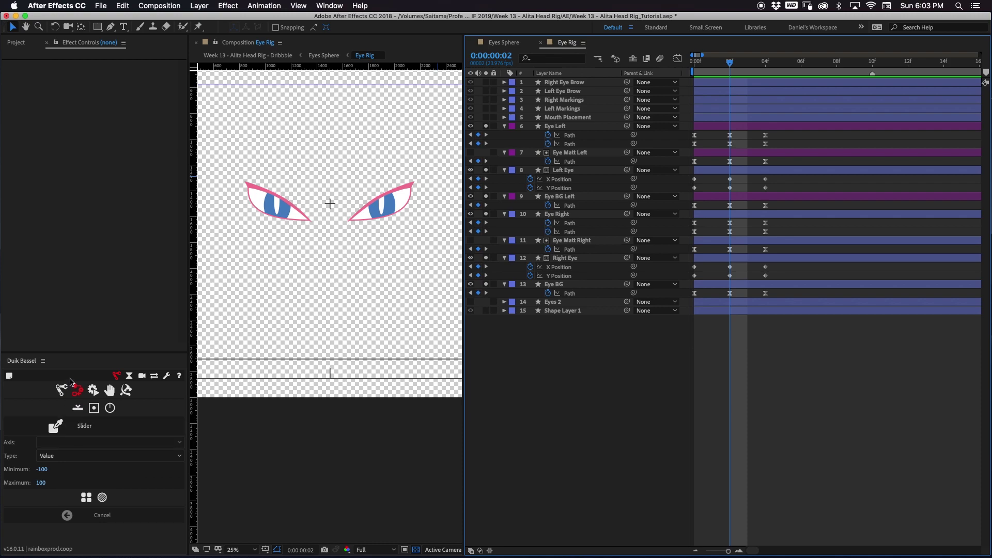
# Open Duik's Connector and create a slider controller in the Eye Rig composition
pyautogui.click(77, 391)
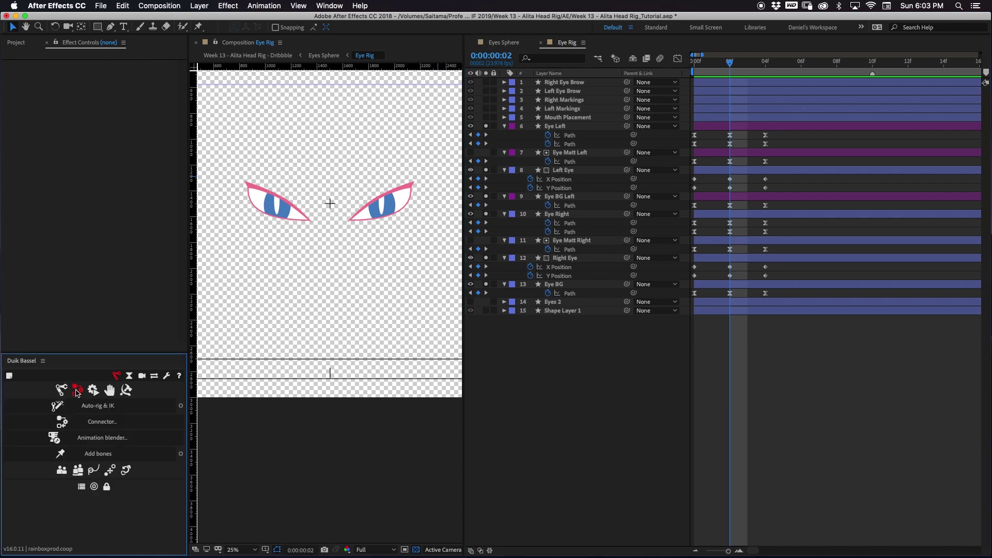
pyautogui.click(87, 422)
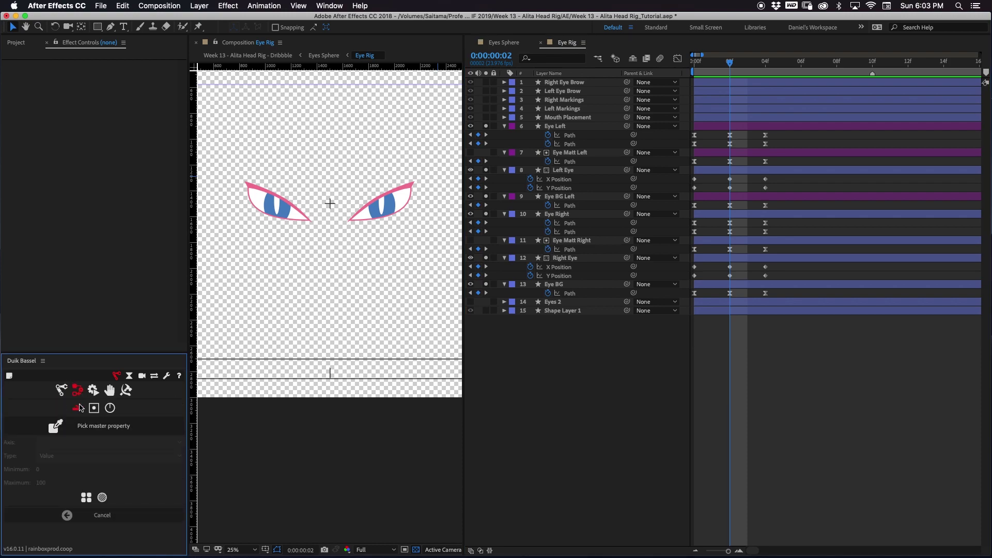
pyautogui.click(78, 408)
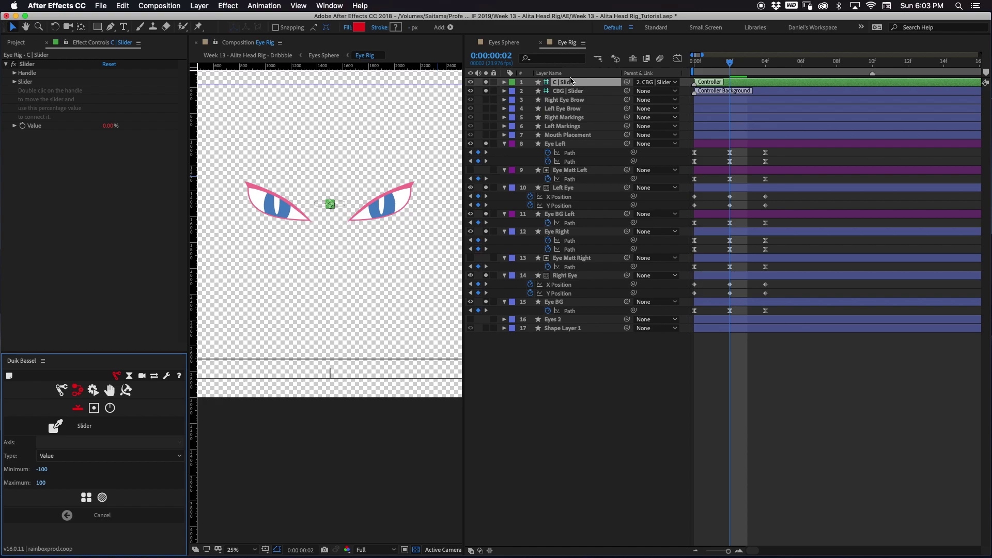
# Show the Switches column, scale the CBG | Slider layer to 429%, and place the slider below the character's left eye
pyautogui.click(580, 91)
pyautogui.press('s')
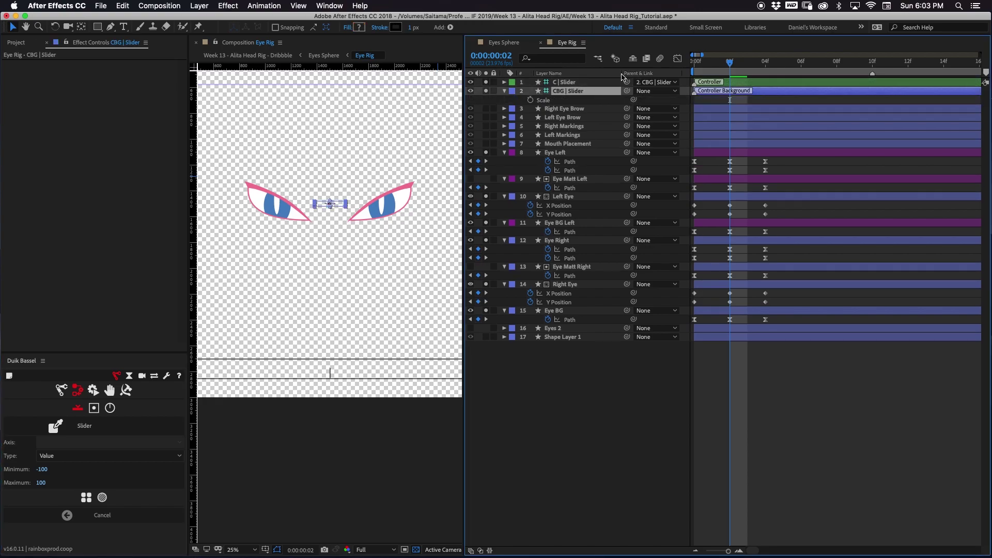
pyautogui.rightClick(623, 76)
pyautogui.moveTo(640, 109)
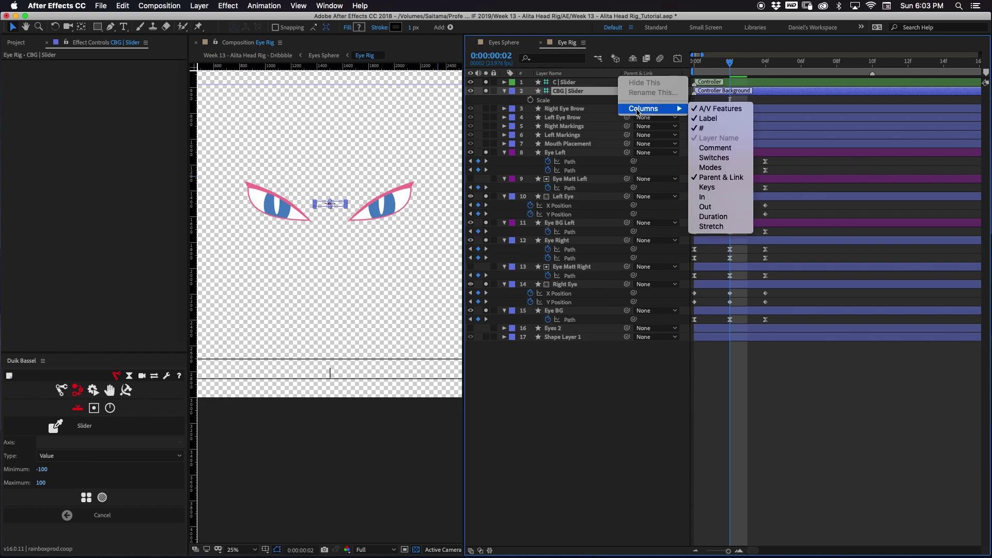
pyautogui.click(716, 158)
pyautogui.moveTo(654, 101); pyautogui.dragTo(824, 100)
pyautogui.moveTo(317, 212); pyautogui.dragTo(403, 268)
pyautogui.click(515, 390)
pyautogui.press('super+z')
# Connect the path keyframes of Eye Left, Eye Matt Left and Eye BG Left to the slider and test its handle
pyautogui.moveTo(841, 160); pyautogui.dragTo(759, 179)
pyautogui.moveTo(845, 187); pyautogui.dragTo(751, 192)
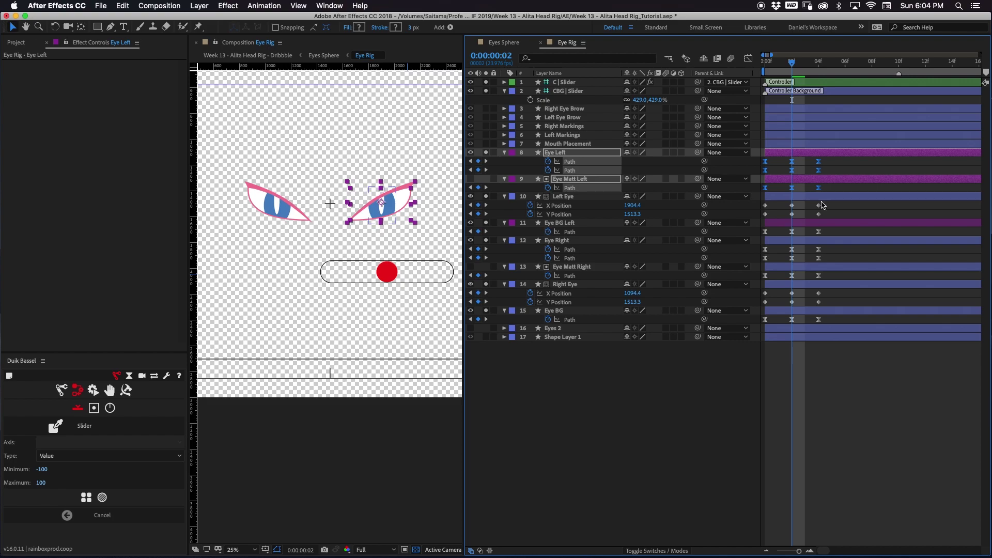
pyautogui.moveTo(842, 233); pyautogui.dragTo(720, 237)
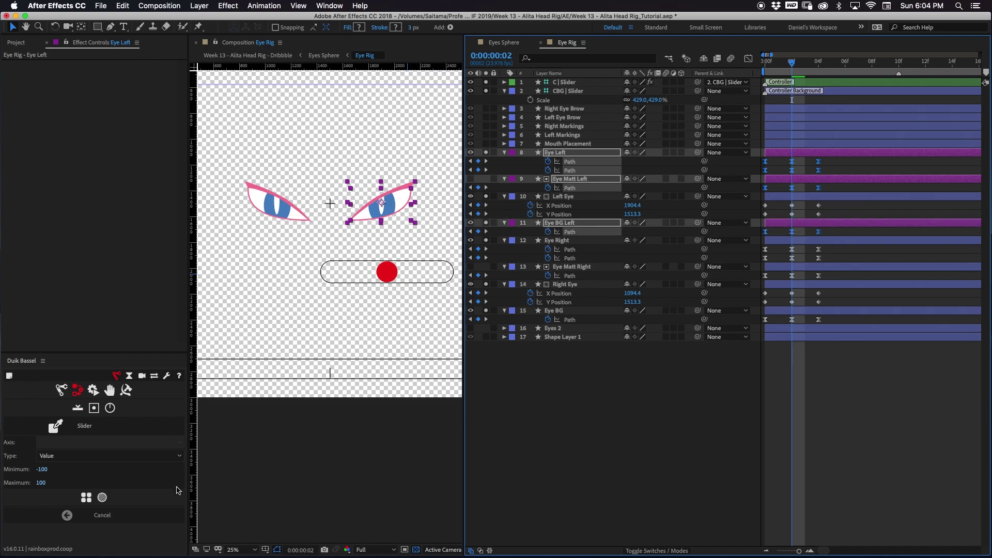
pyautogui.click(87, 499)
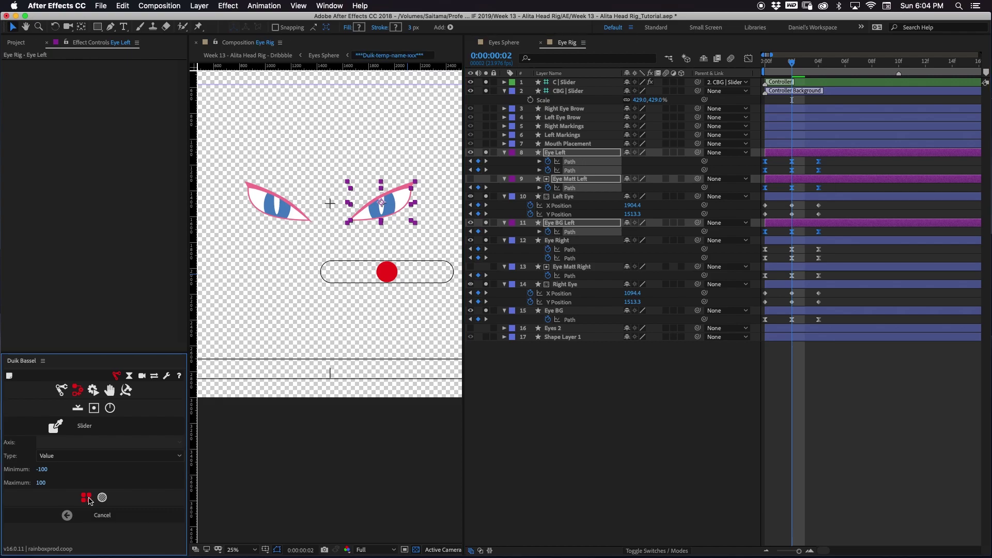
pyautogui.click(615, 437)
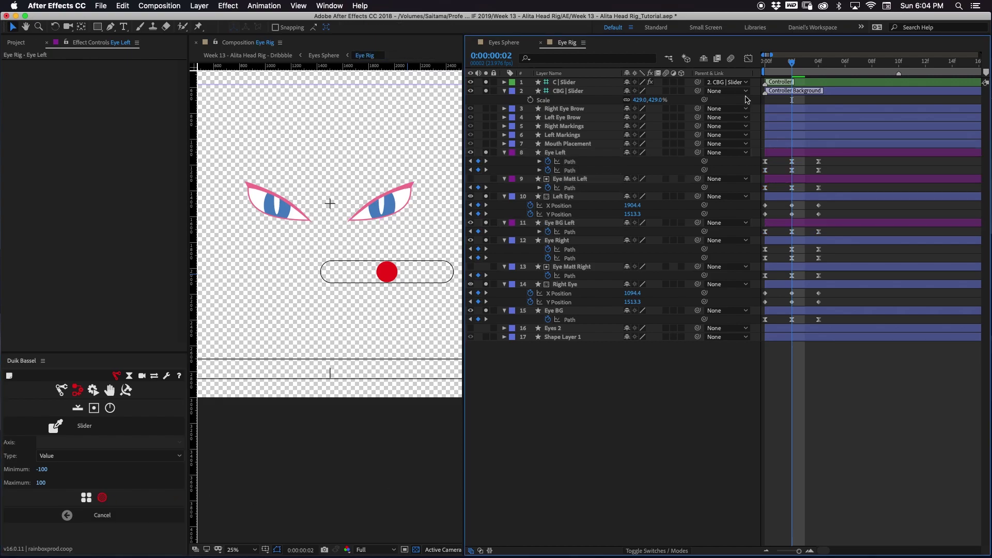
pyautogui.moveTo(389, 282)
pyautogui.mouseDown()
pyautogui.moveTo(439, 274)
pyautogui.moveTo(338, 272)
pyautogui.moveTo(443, 272)
pyautogui.moveTo(368, 274)
pyautogui.moveTo(383, 273)
pyautogui.mouseUp()
pyautogui.click(620, 363)
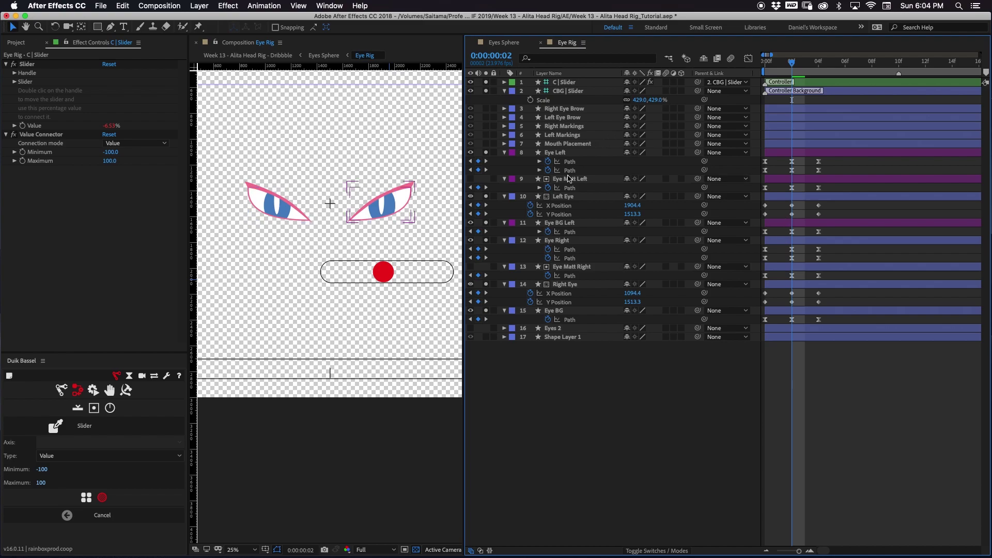
# Clear the layer selection and create a second Duik slider controller for the right eye
pyautogui.click(649, 276)
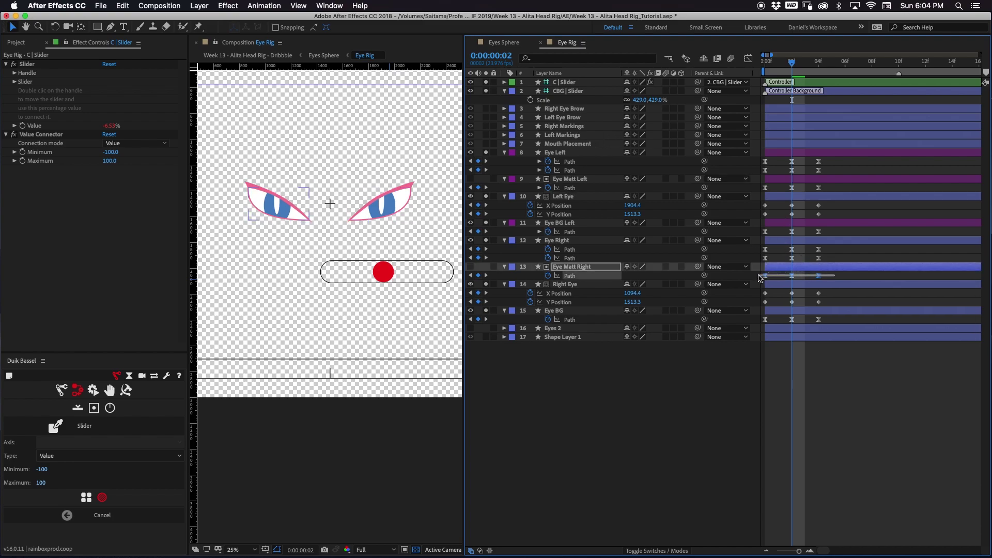
pyautogui.click(599, 383)
pyautogui.click(78, 409)
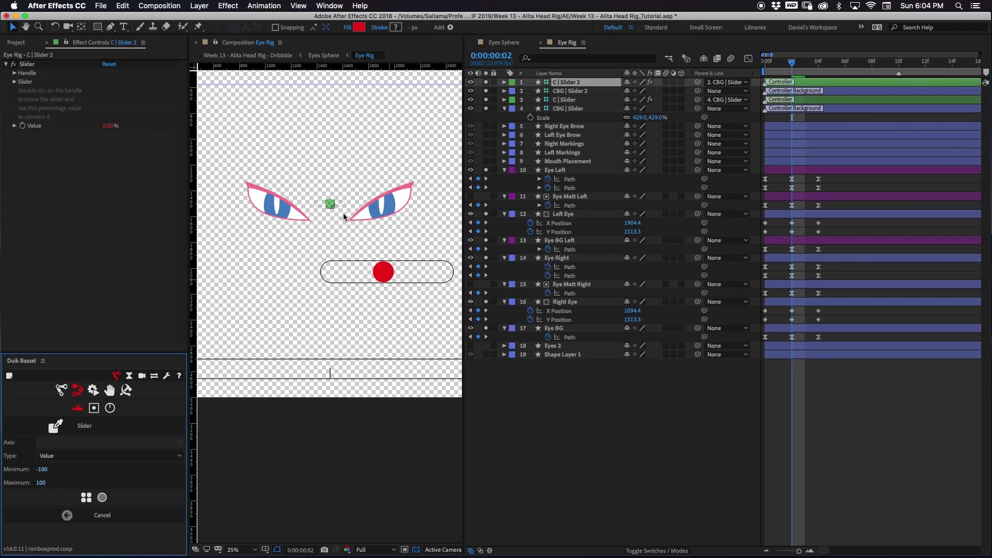
# Set the first slider background's scale to 400% and paste the same scale onto CBG | Slider 2
pyautogui.click(643, 118)
pyautogui.write('40')
pyautogui.press('Return')
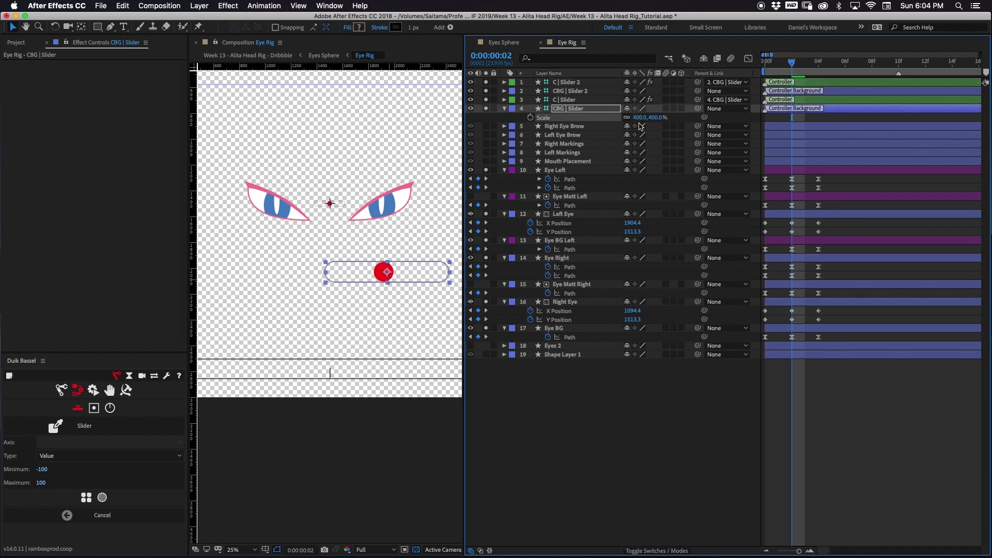
pyautogui.click(597, 83)
pyautogui.click(572, 92)
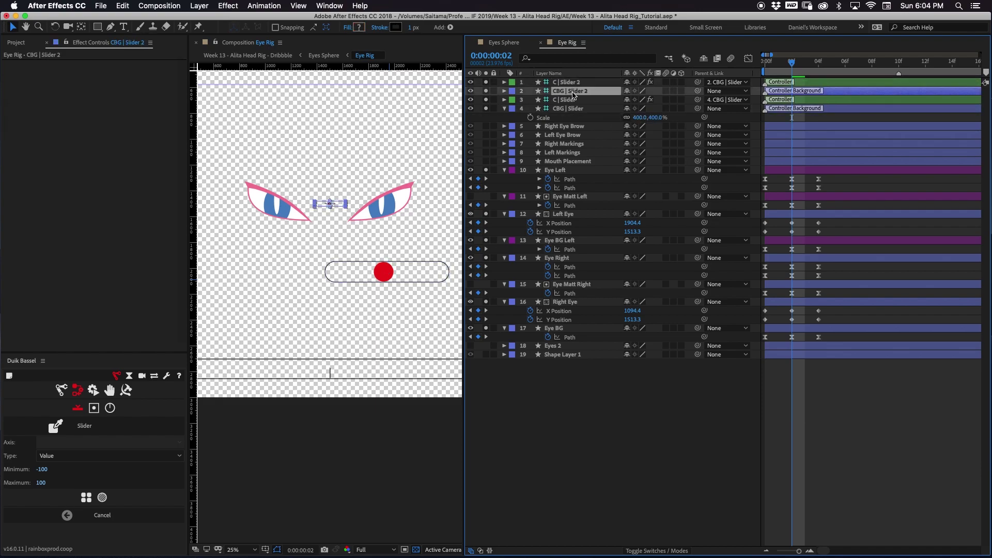
pyautogui.press('super+v')
# Position the two slider controllers side by side, each beneath its own eye
pyautogui.moveTo(344, 212); pyautogui.dragTo(257, 289)
pyautogui.click(431, 284)
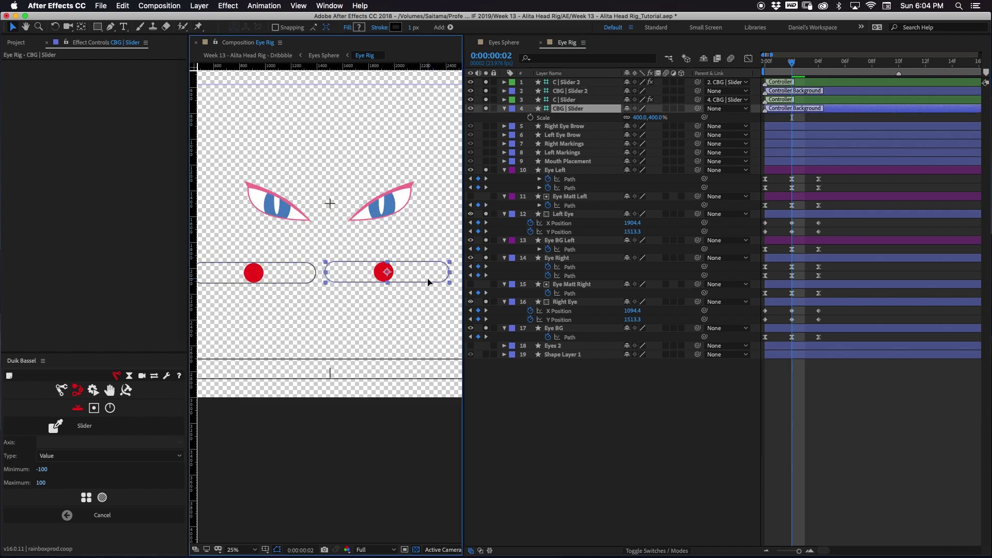
pyautogui.moveTo(449, 283); pyautogui.dragTo(467, 283)
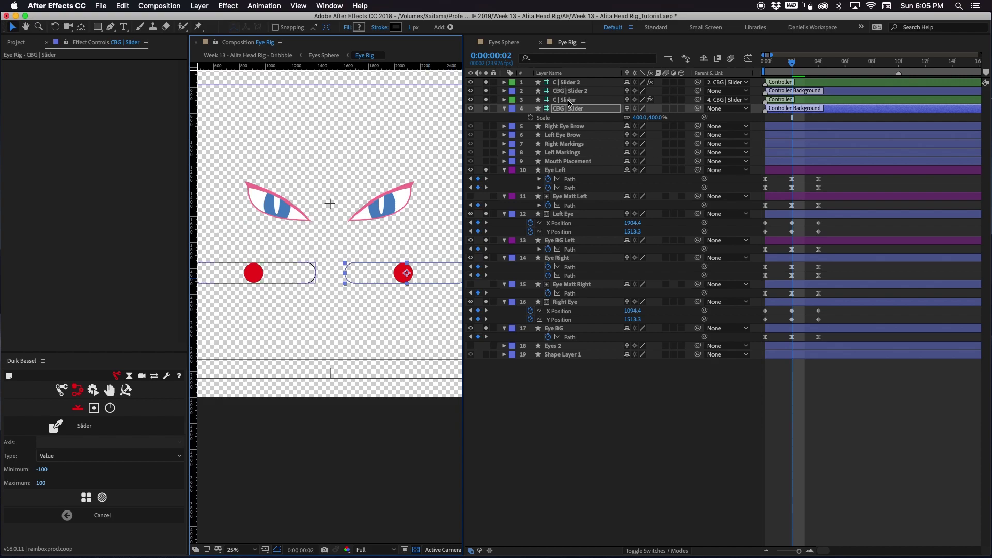
pyautogui.moveTo(440, 282); pyautogui.dragTo(442, 281)
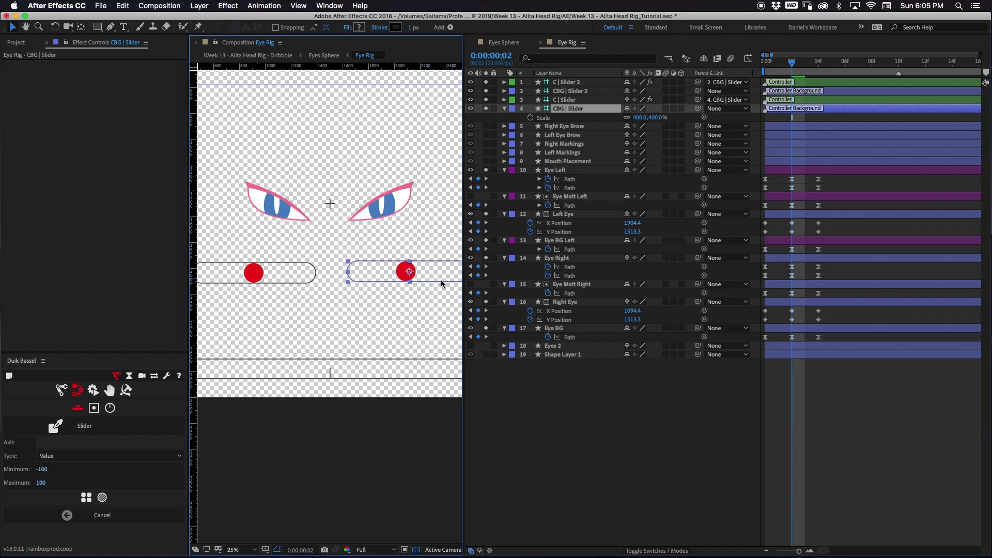
pyautogui.click(312, 279)
pyautogui.moveTo(312, 281); pyautogui.dragTo(314, 280)
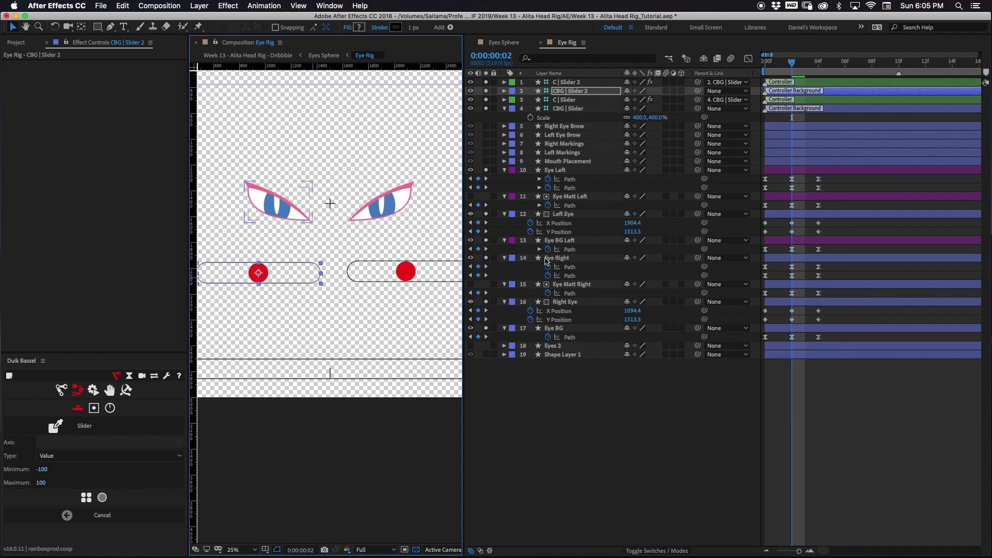
pyautogui.click(284, 208)
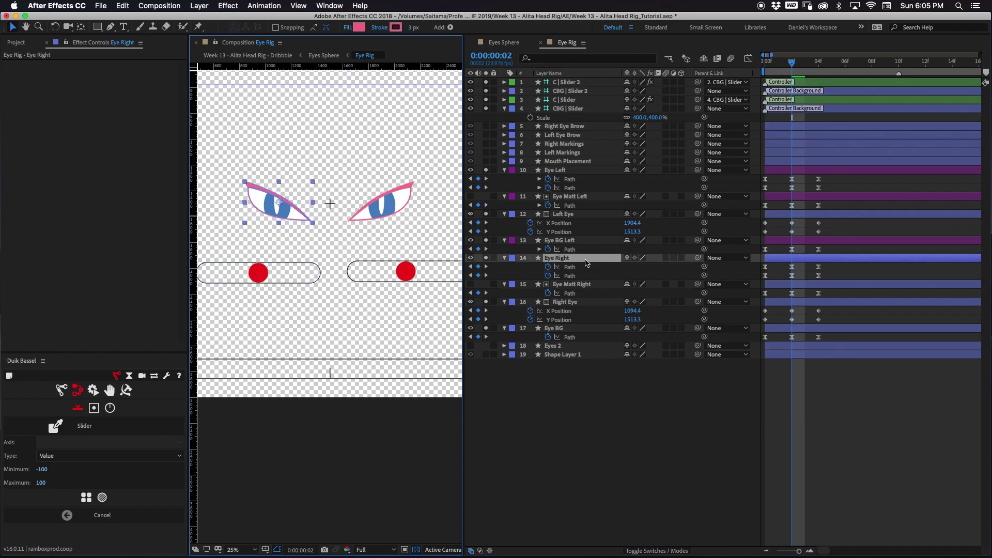
pyautogui.click(590, 242)
pyautogui.click(591, 259)
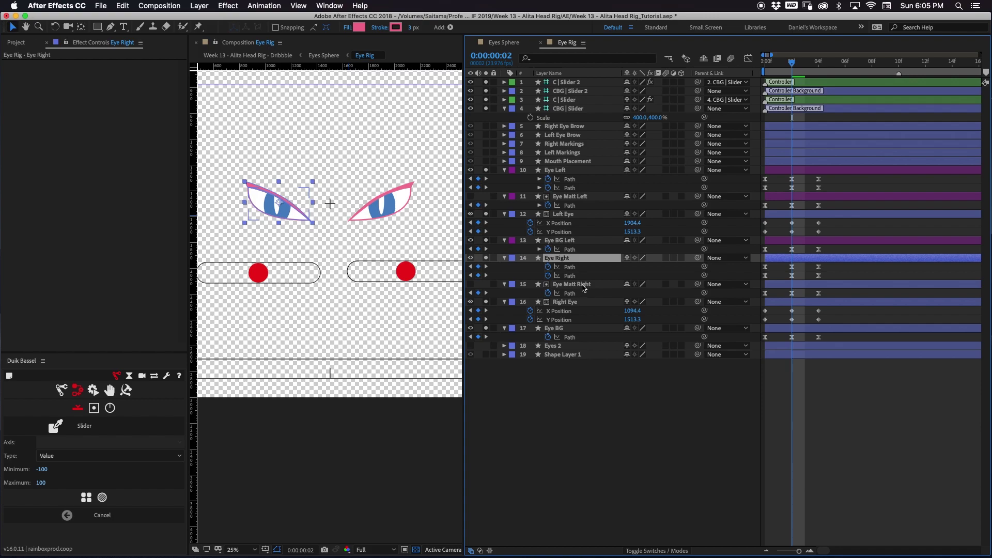
pyautogui.keyDown('super'); pyautogui.click(583, 284); pyautogui.keyUp('super')
pyautogui.keyDown('super'); pyautogui.click(567, 329); pyautogui.keyUp('super')
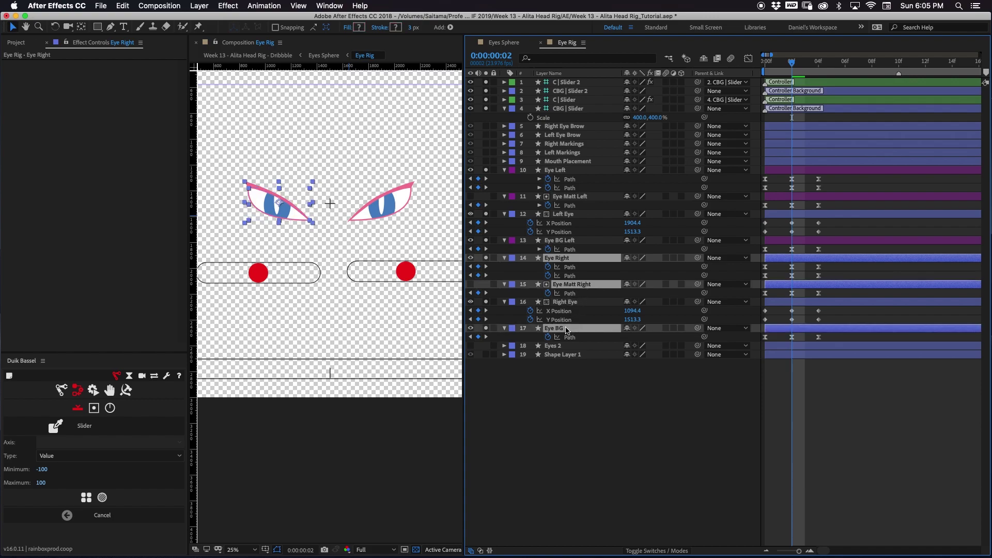
pyautogui.moveTo(844, 265); pyautogui.dragTo(748, 283)
pyautogui.moveTo(834, 339); pyautogui.dragTo(716, 355)
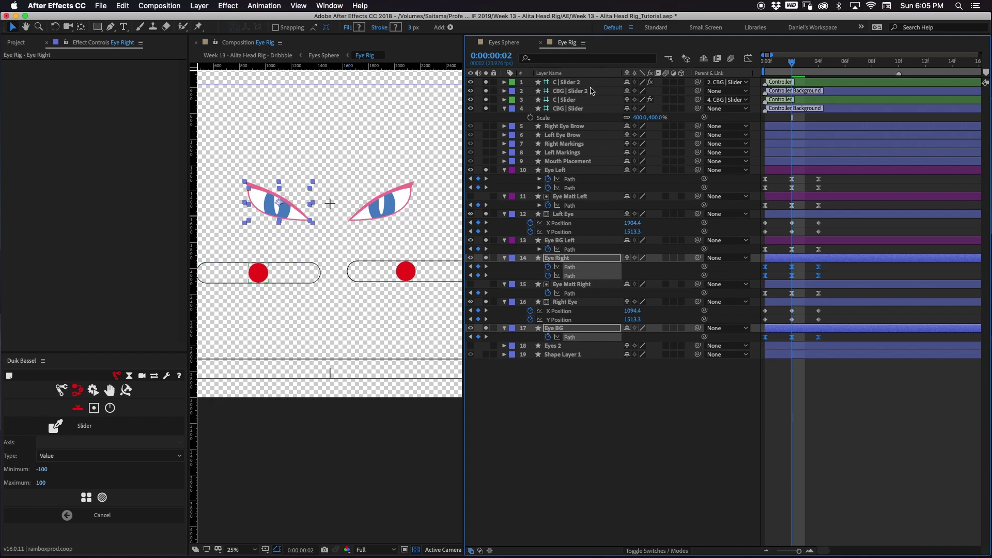
# Connect the path keyframes of Eye Right, Eye Matt Right and Eye BG to the second slider and test its handle
pyautogui.click(298, 272)
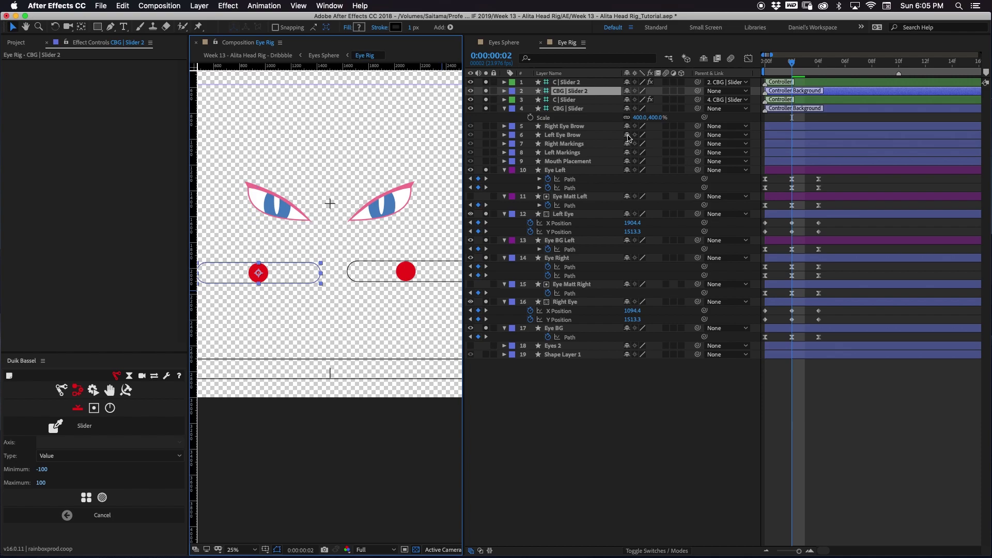
pyautogui.click(83, 426)
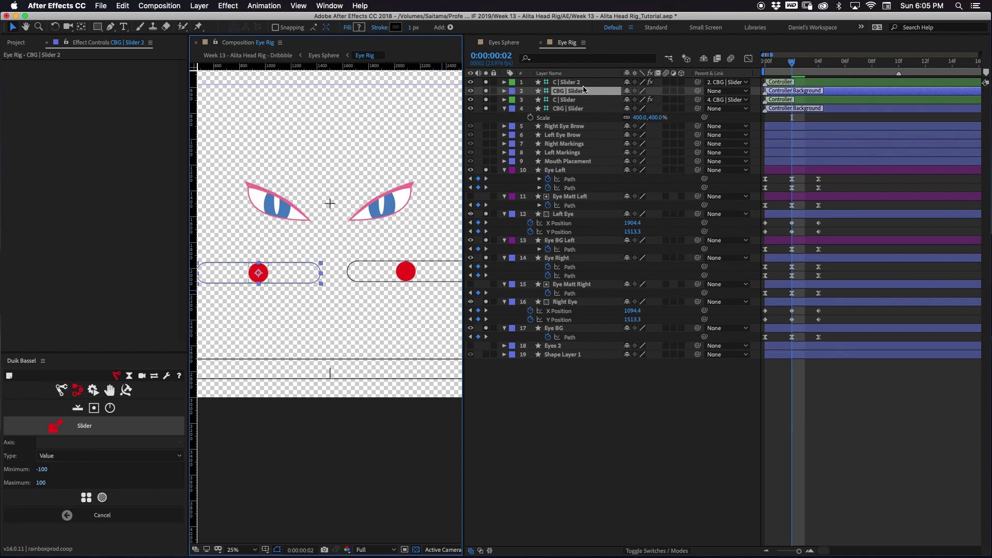
pyautogui.click(838, 337)
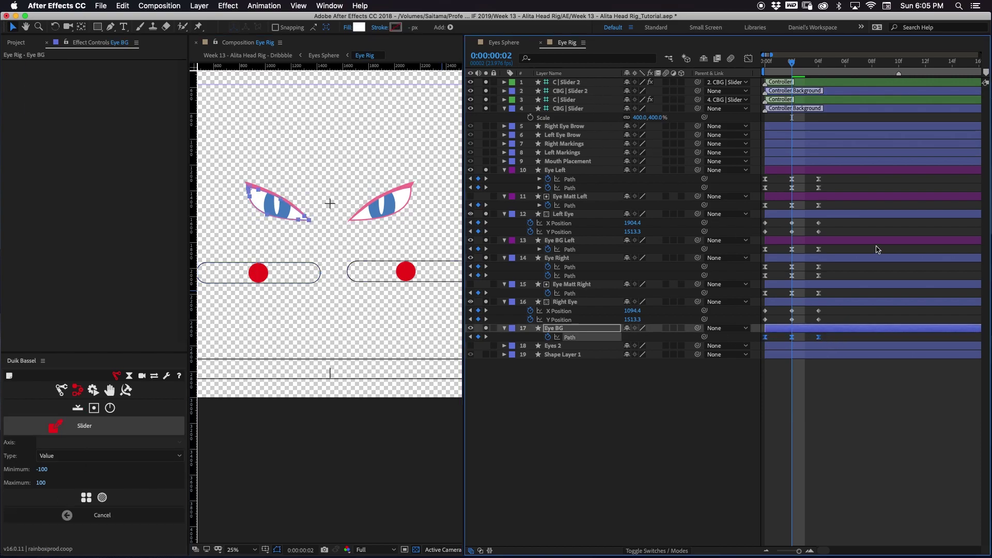
pyautogui.moveTo(835, 264); pyautogui.dragTo(759, 303)
pyautogui.click(85, 498)
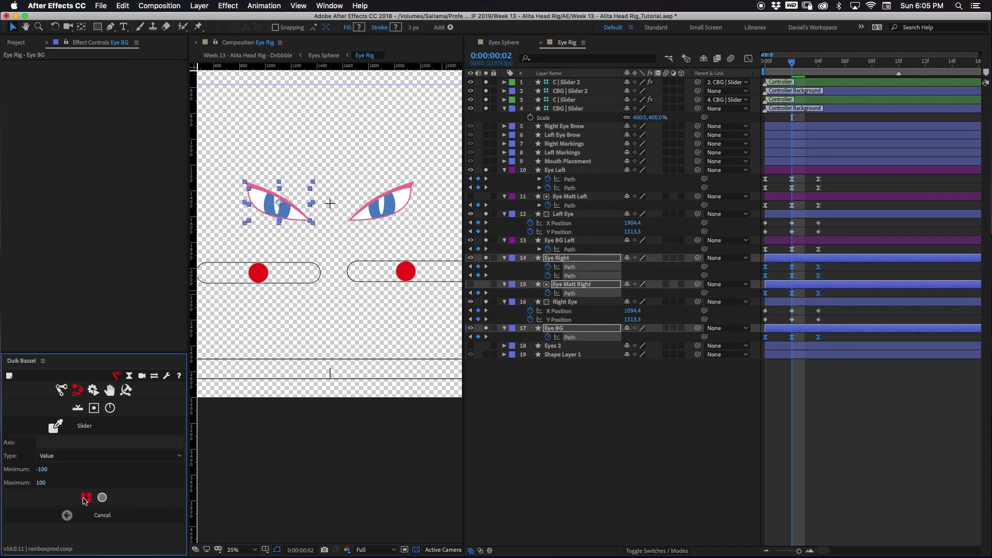
pyautogui.click(576, 479)
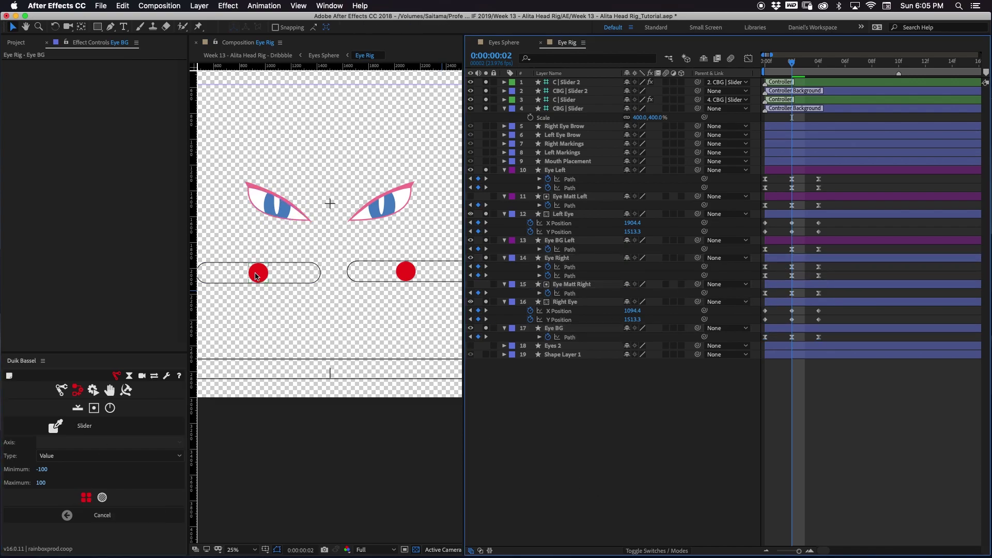
pyautogui.click(256, 273)
pyautogui.moveTo(278, 278)
pyautogui.mouseDown()
pyautogui.moveTo(318, 277)
pyautogui.moveTo(217, 275)
pyautogui.moveTo(298, 276)
pyautogui.moveTo(265, 275)
pyautogui.mouseUp()
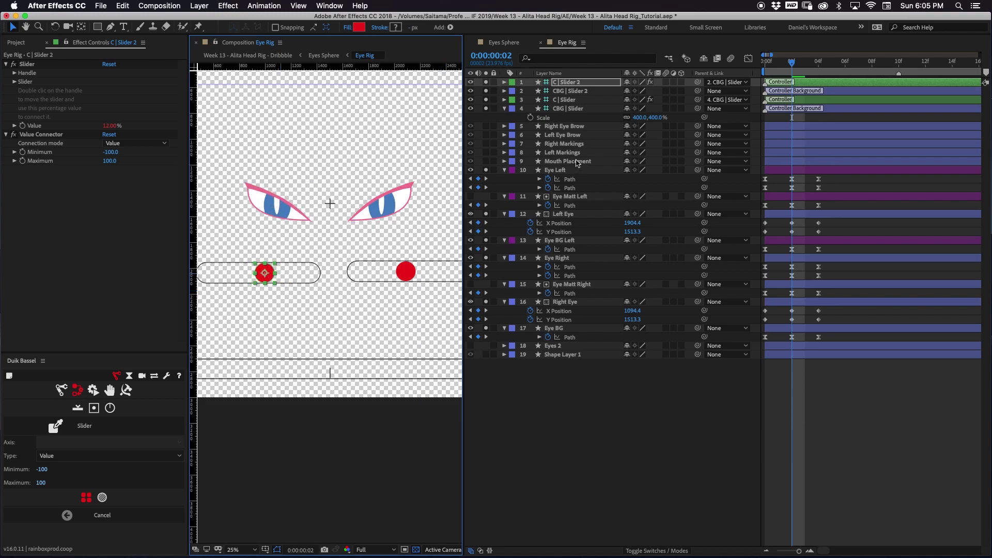
# Disable the Value Connector effect on C | Slider 2 and run through the eye animation from frame 0 to frame 4
pyautogui.click(577, 83)
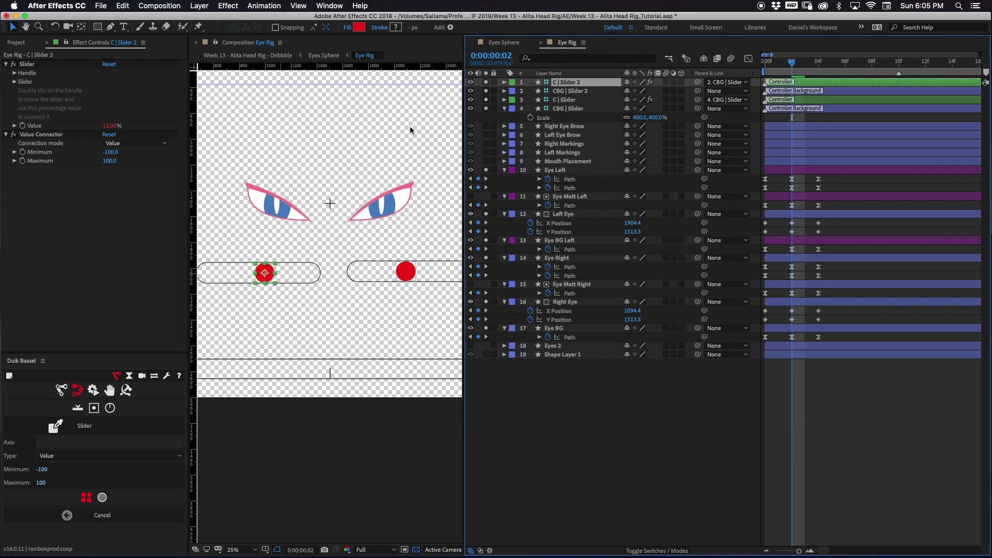
pyautogui.click(13, 135)
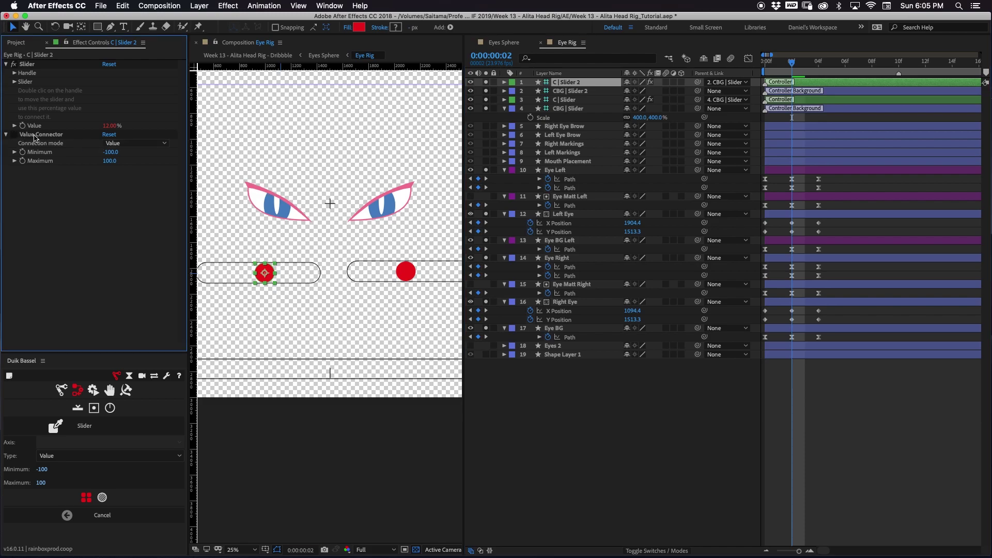
pyautogui.click(34, 135)
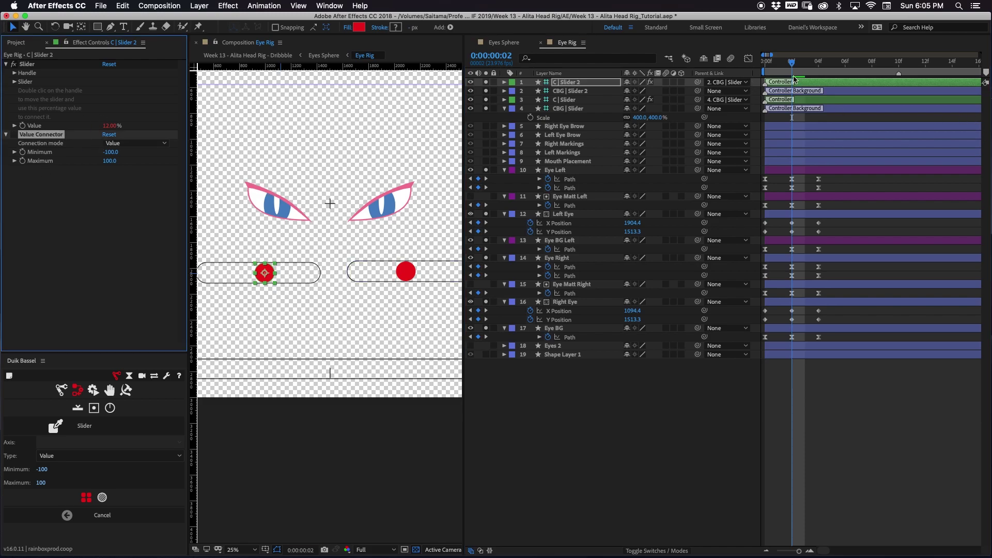
pyautogui.moveTo(792, 64); pyautogui.dragTo(751, 64)
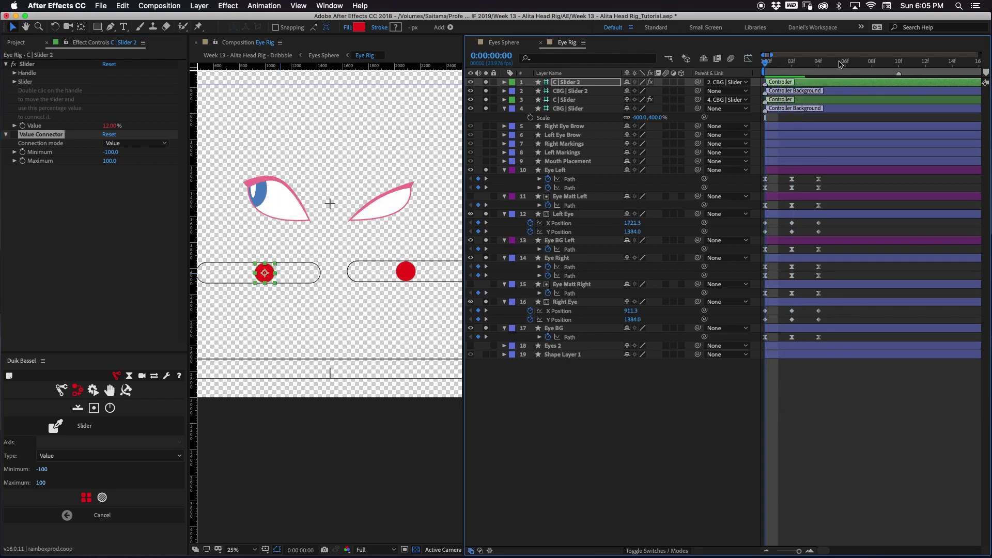
pyautogui.press('space')
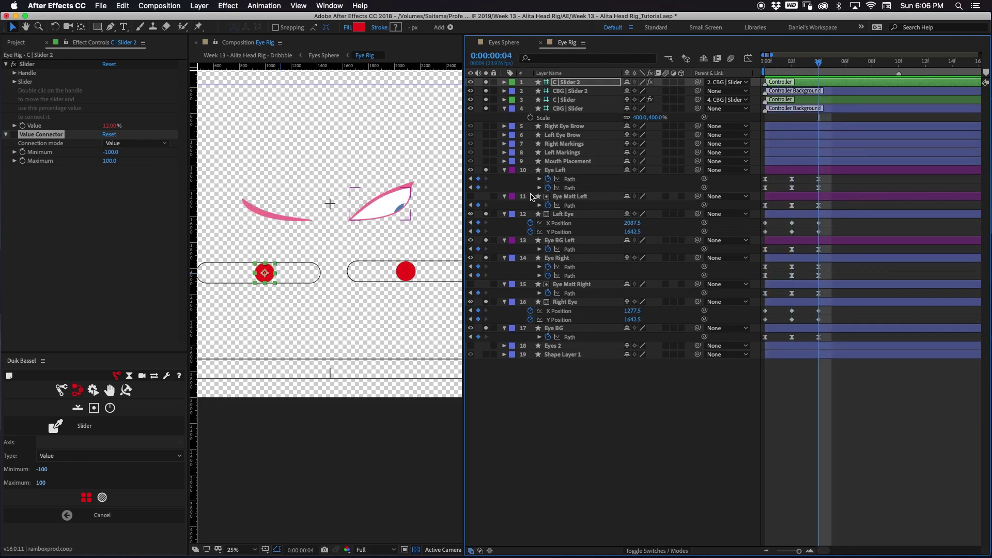
# Inspect the shape of the Eye Left layer up close at frame 4
pyautogui.click(388, 195)
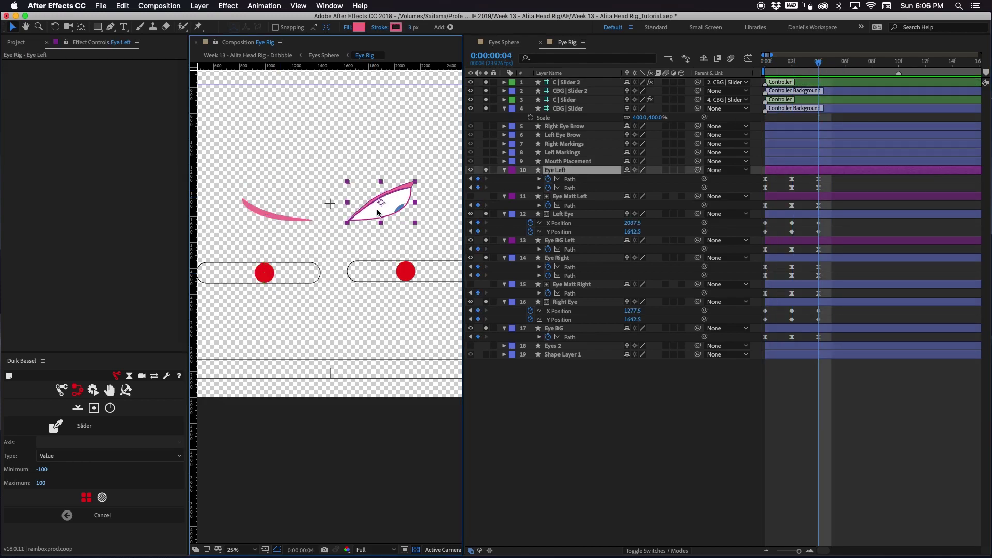
pyautogui.press('.')
pyautogui.moveTo(403, 139); pyautogui.dragTo(280, 211)
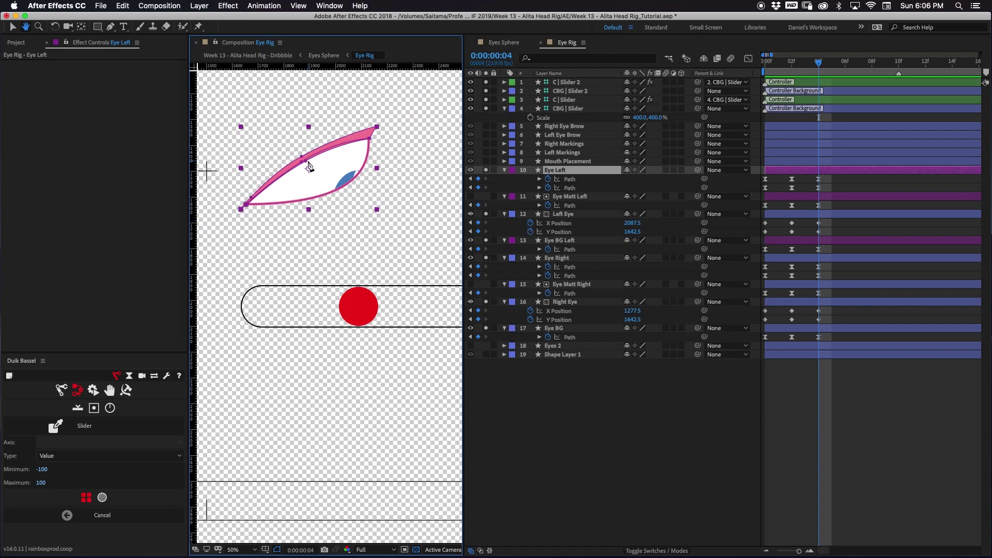
pyautogui.press('g')
pyautogui.press(',')
pyautogui.moveTo(312, 248); pyautogui.dragTo(398, 217)
# Re-enable the Value Connector effect on C | Slider 2 and check both eyes at frame 4
pyautogui.click(563, 99)
pyautogui.click(569, 91)
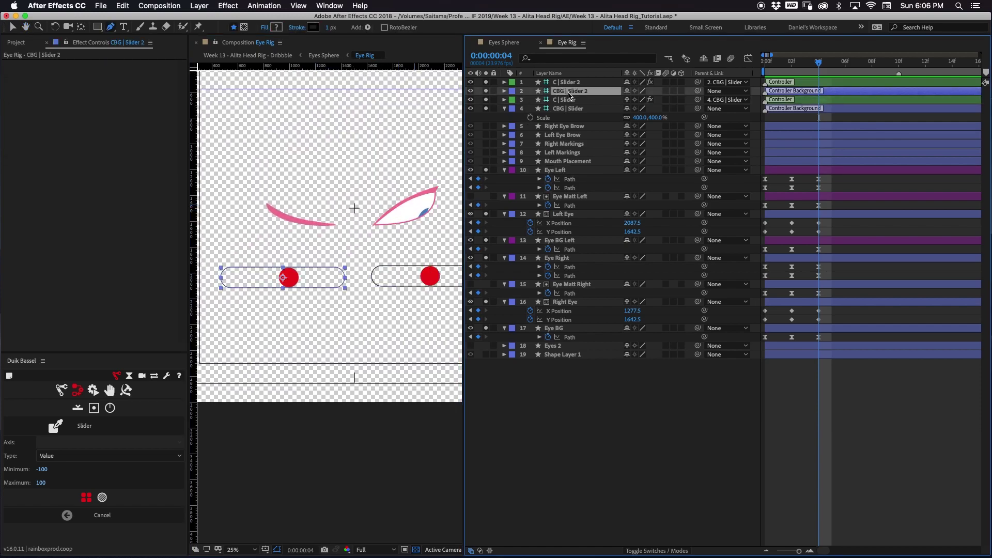
pyautogui.click(570, 84)
pyautogui.click(12, 135)
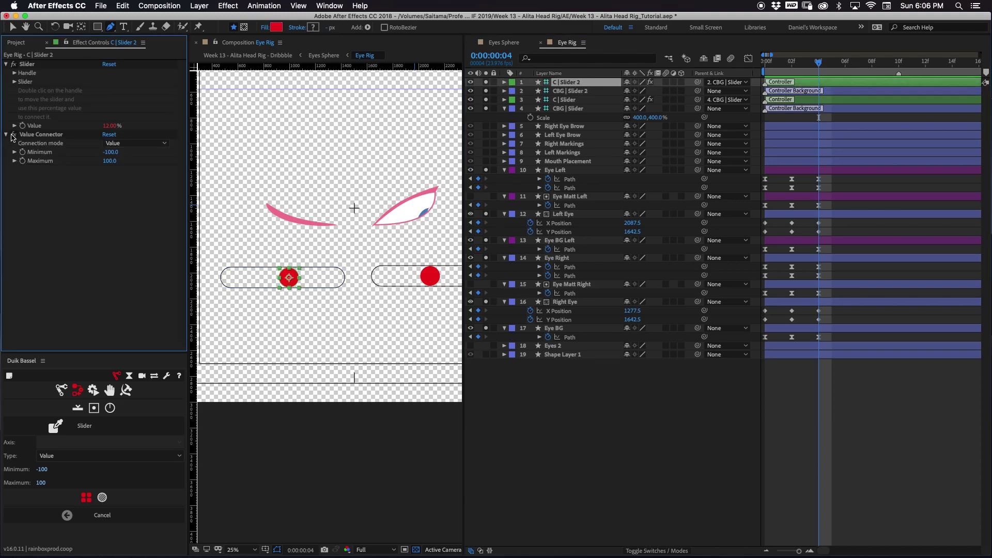
pyautogui.click(569, 436)
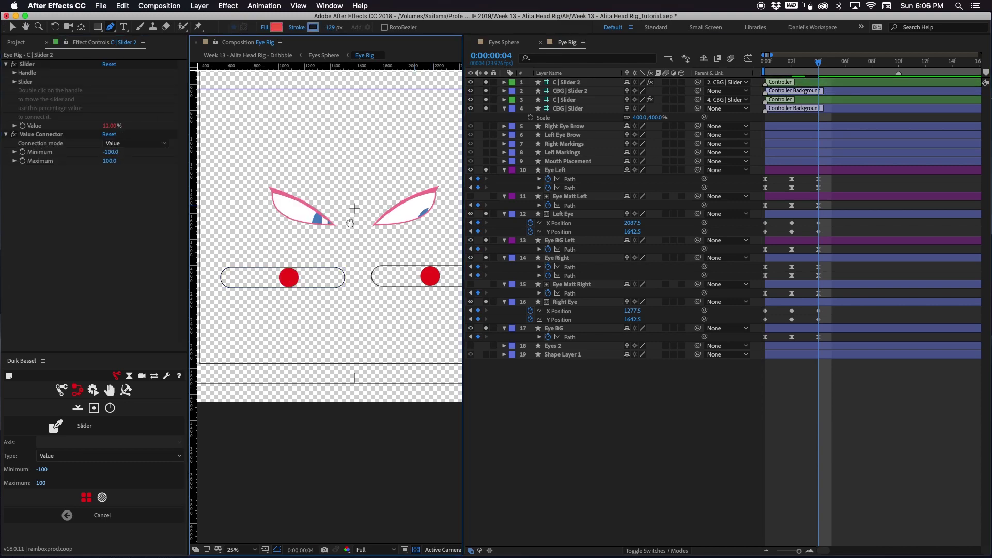
pyautogui.moveTo(349, 221); pyautogui.dragTo(337, 217)
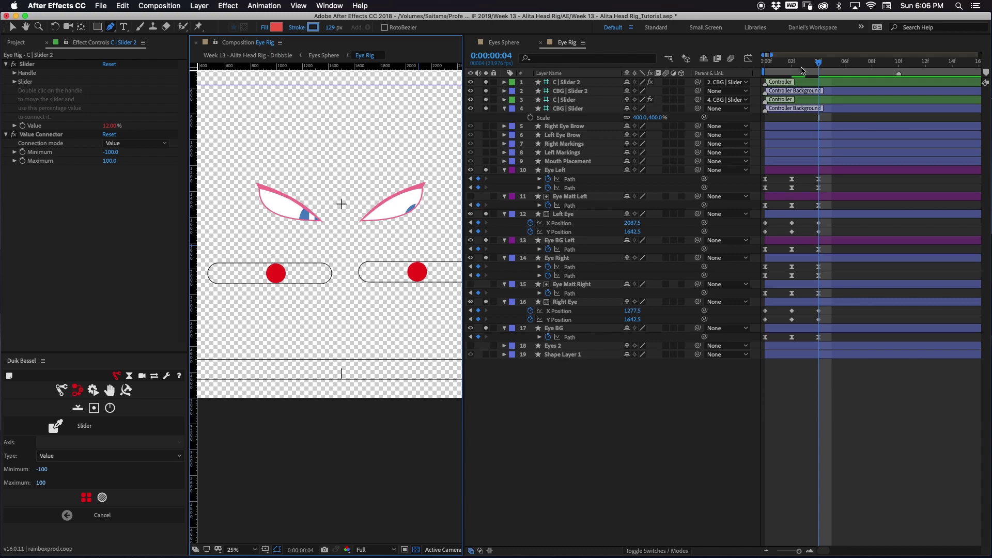
# Toggle the visibility of Eye Left and Left Eye to examine how the left eye's outline, matte and pupil layers fit together
pyautogui.click(574, 171)
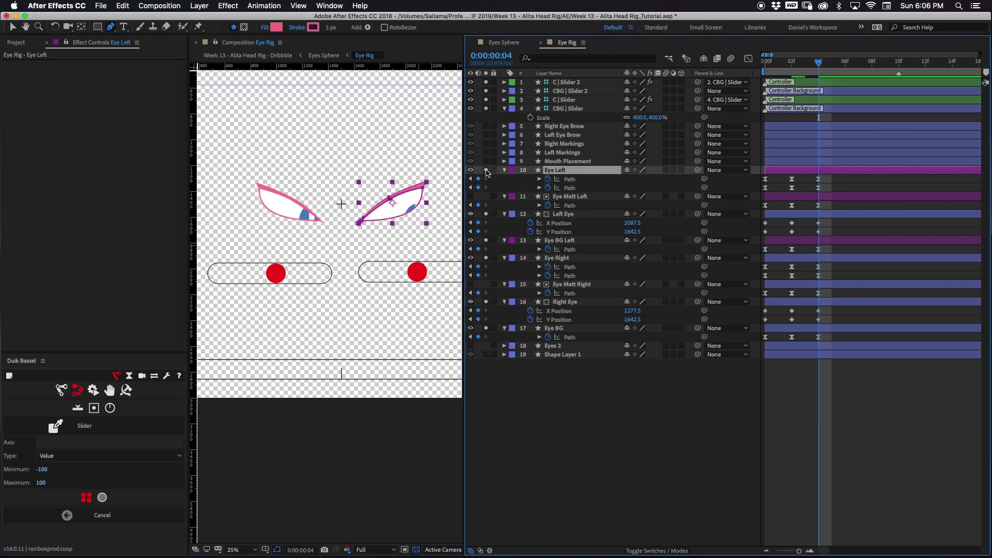
pyautogui.moveTo(474, 173); pyautogui.dragTo(472, 218)
pyautogui.click(471, 216)
pyautogui.click(470, 171)
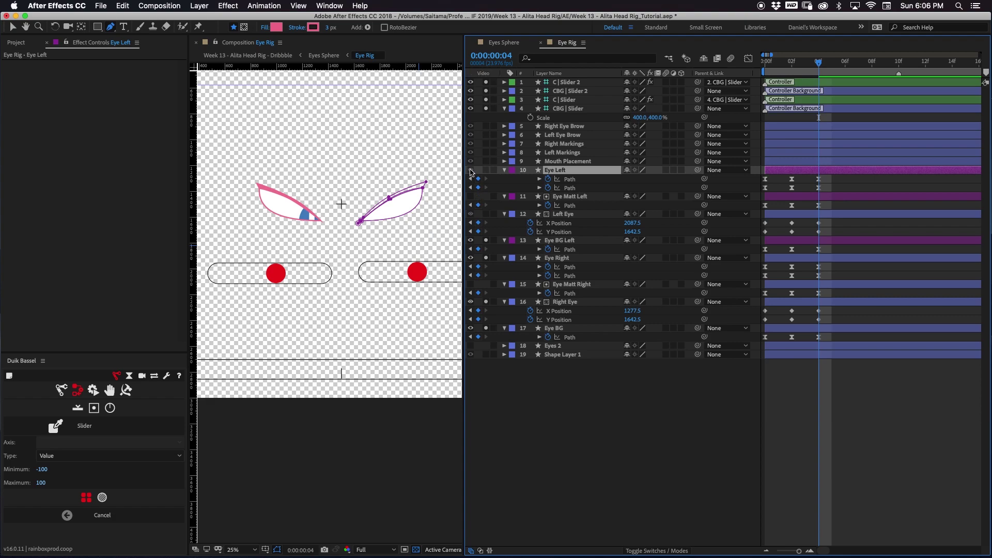
pyautogui.click(560, 201)
pyautogui.click(564, 215)
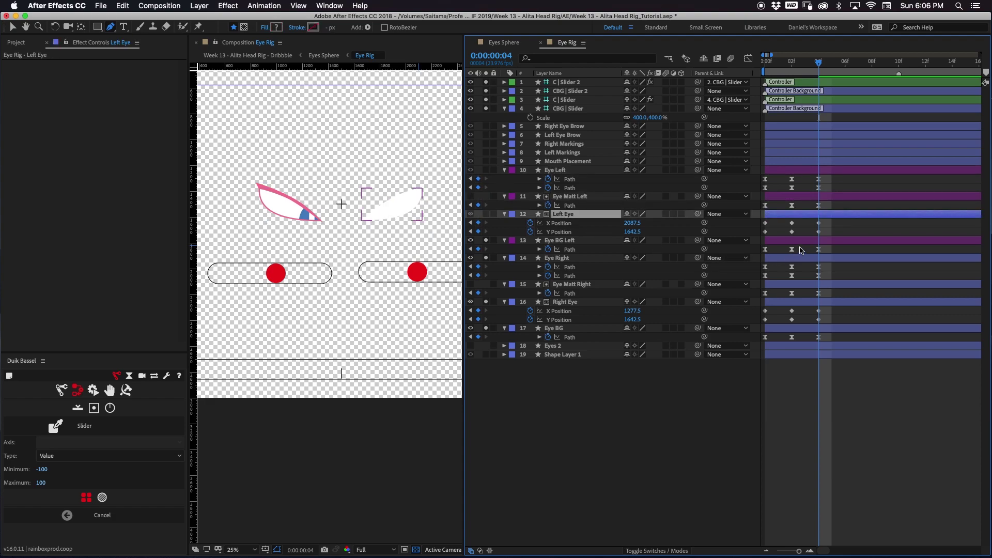
pyautogui.click(570, 197)
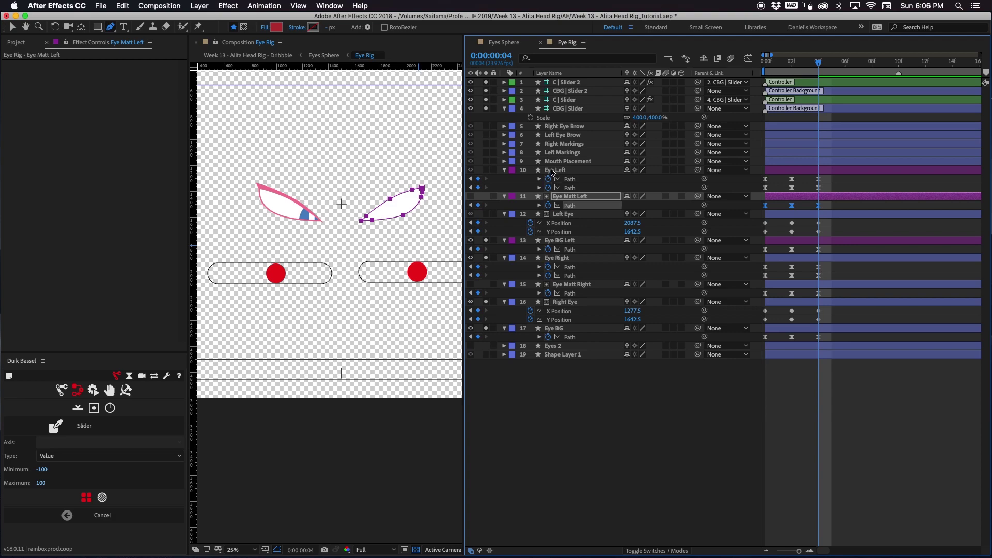
pyautogui.click(556, 171)
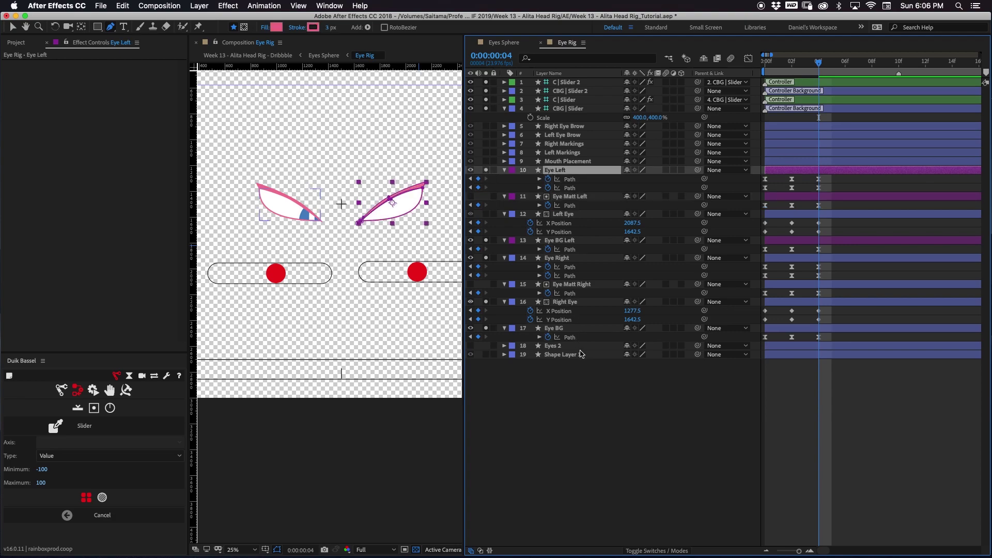
pyautogui.click(793, 66)
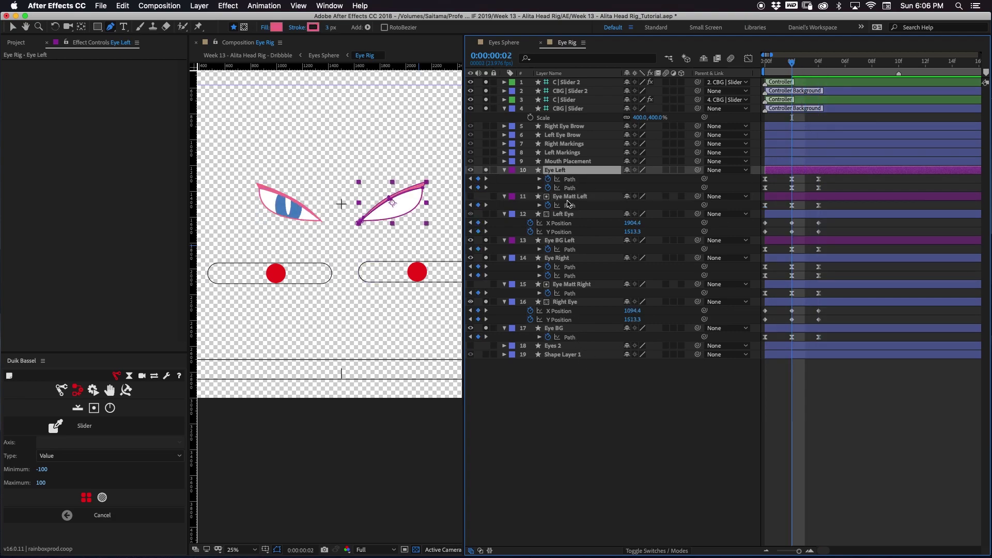
pyautogui.click(572, 215)
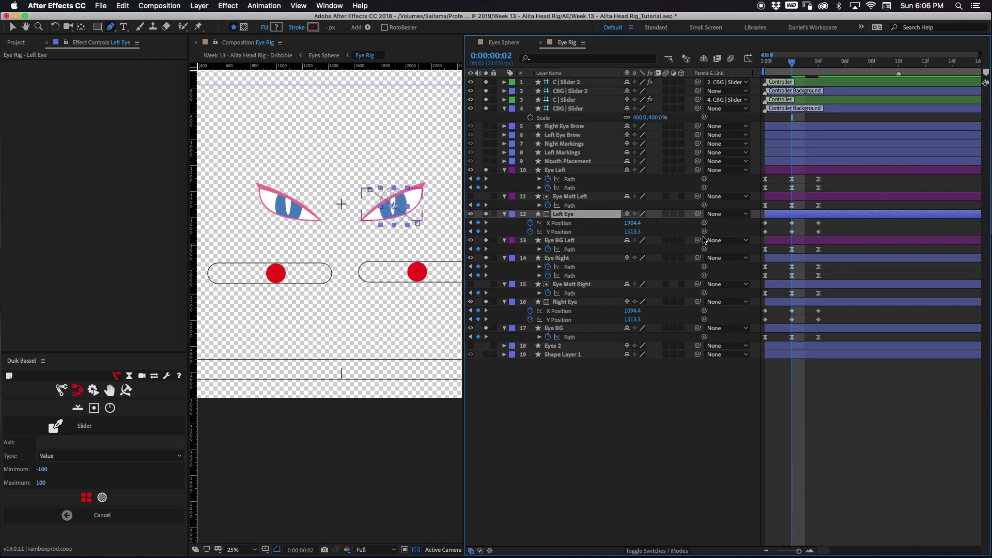
# Solo the Left Eye layer at frame 2 and set its track matte to None
pyautogui.moveTo(794, 70)
pyautogui.mouseDown()
pyautogui.moveTo(765, 70)
pyautogui.moveTo(805, 61)
pyautogui.moveTo(792, 61)
pyautogui.mouseUp()
pyautogui.click(589, 412)
pyautogui.click(572, 212)
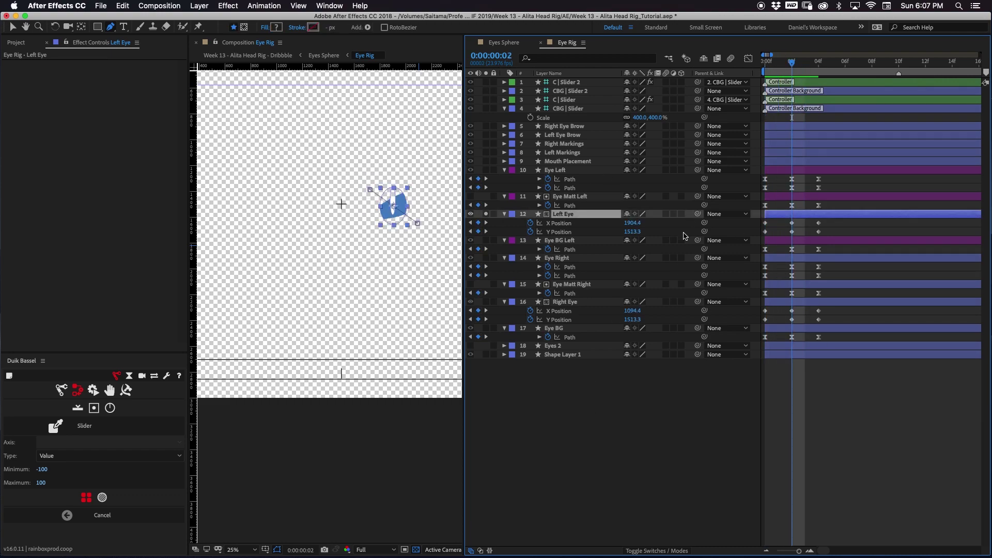
pyautogui.click(480, 550)
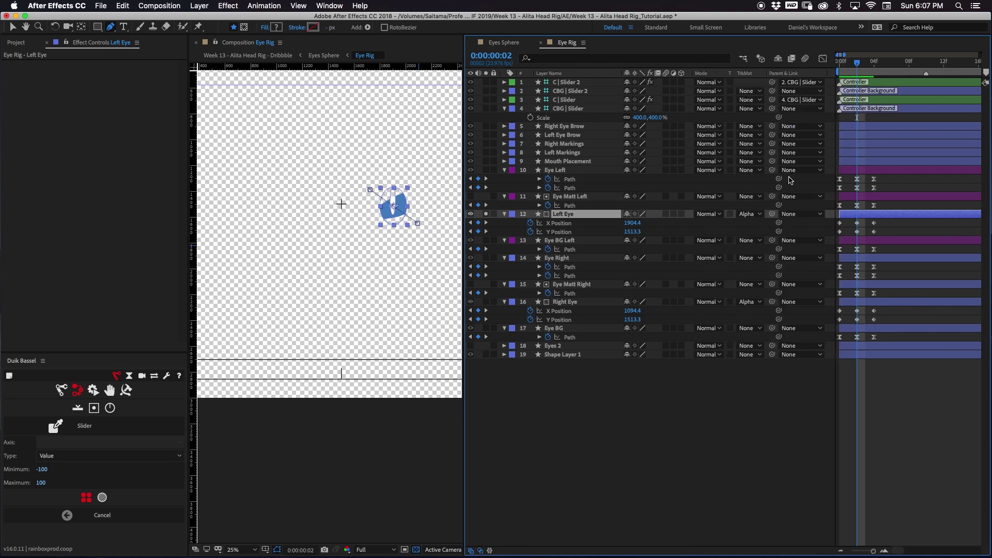
pyautogui.click(750, 214)
pyautogui.click(756, 226)
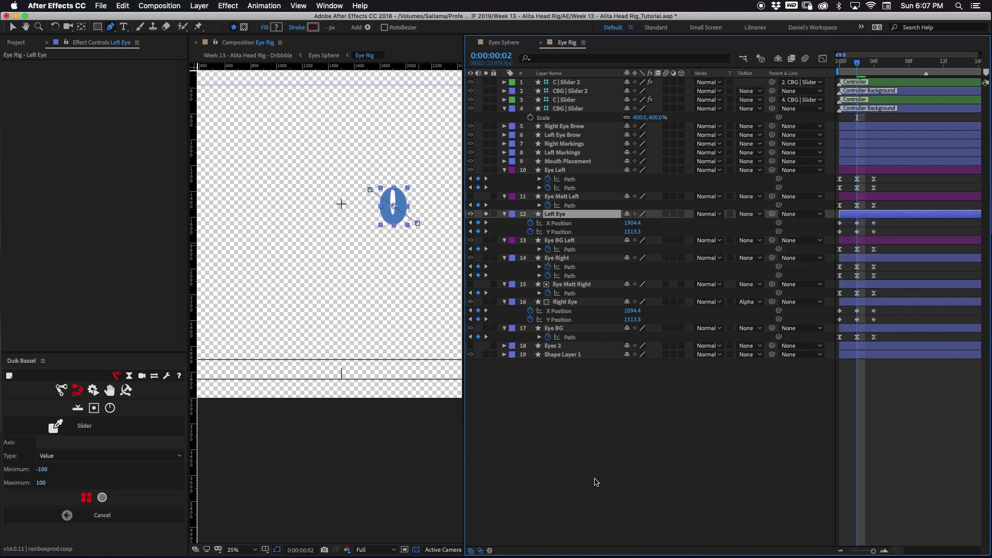
pyautogui.click(480, 551)
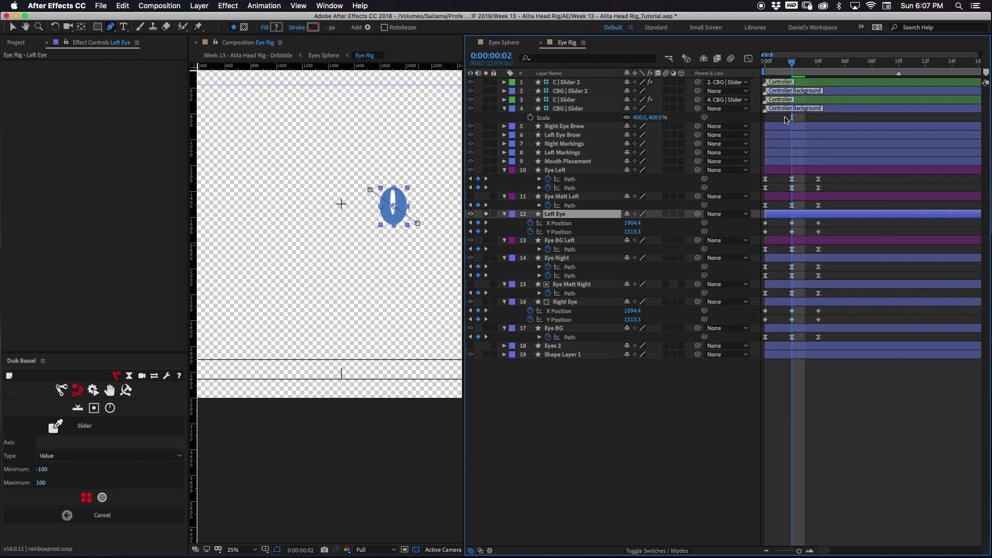
# Examine the Left Eye layer's separated X and Y Position keyframes and compare the pupil's placement at frames 0 and 2
pyautogui.moveTo(789, 67)
pyautogui.mouseDown()
pyautogui.moveTo(775, 71)
pyautogui.moveTo(827, 71)
pyautogui.moveTo(794, 74)
pyautogui.mouseUp()
pyautogui.click(567, 225)
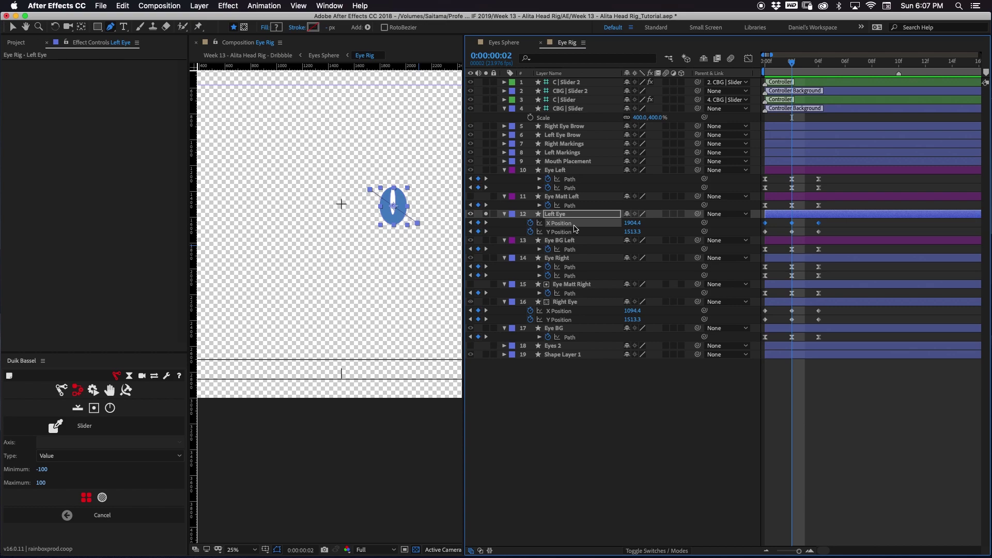
pyautogui.click(572, 217)
pyautogui.press('u')
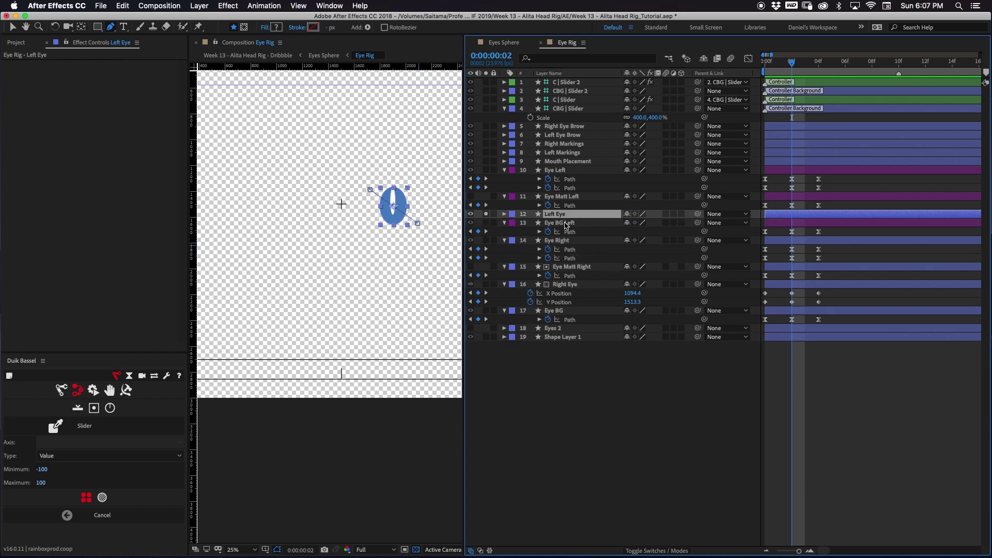
pyautogui.press('u')
pyautogui.rightClick(576, 227)
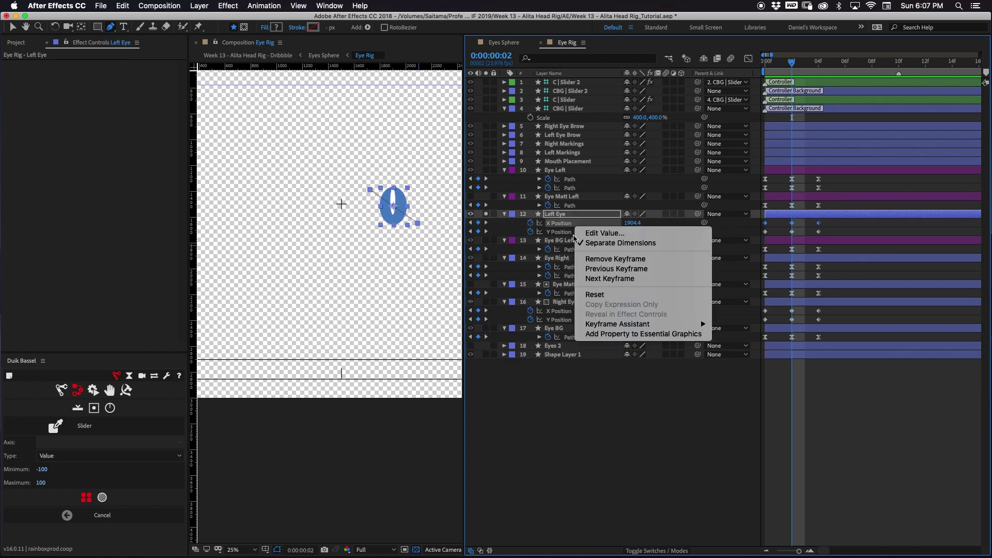
pyautogui.click(559, 227)
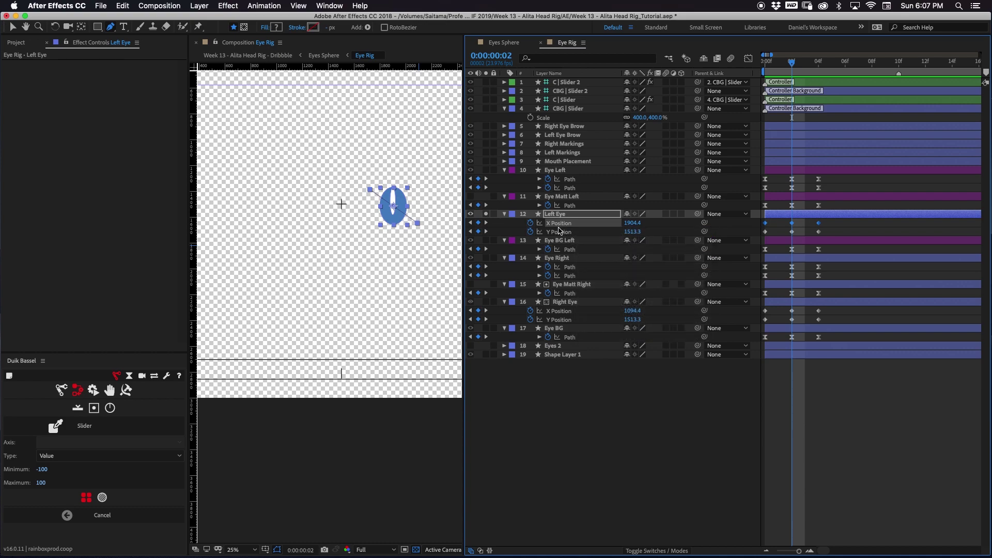
pyautogui.click(879, 228)
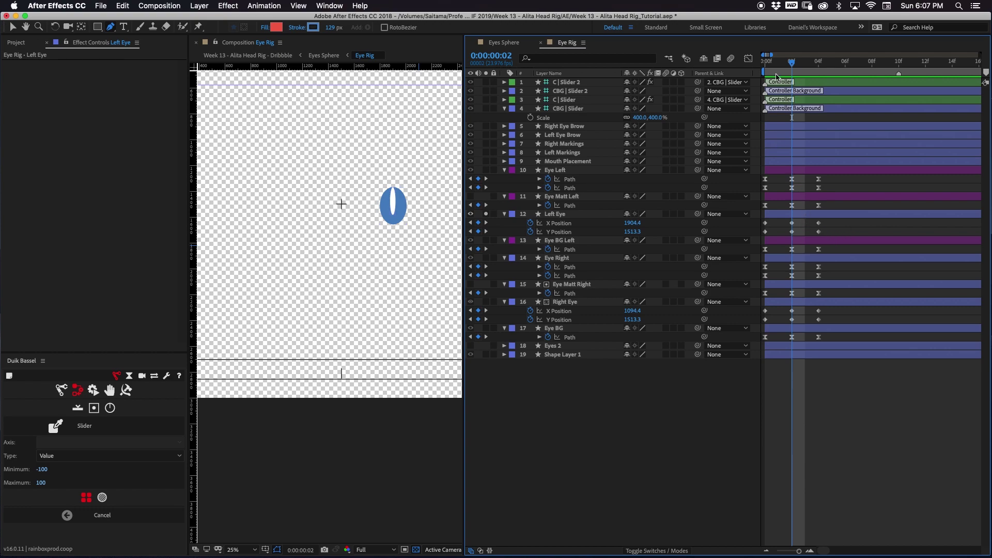
pyautogui.press('pageup')
pyautogui.press('pageup')
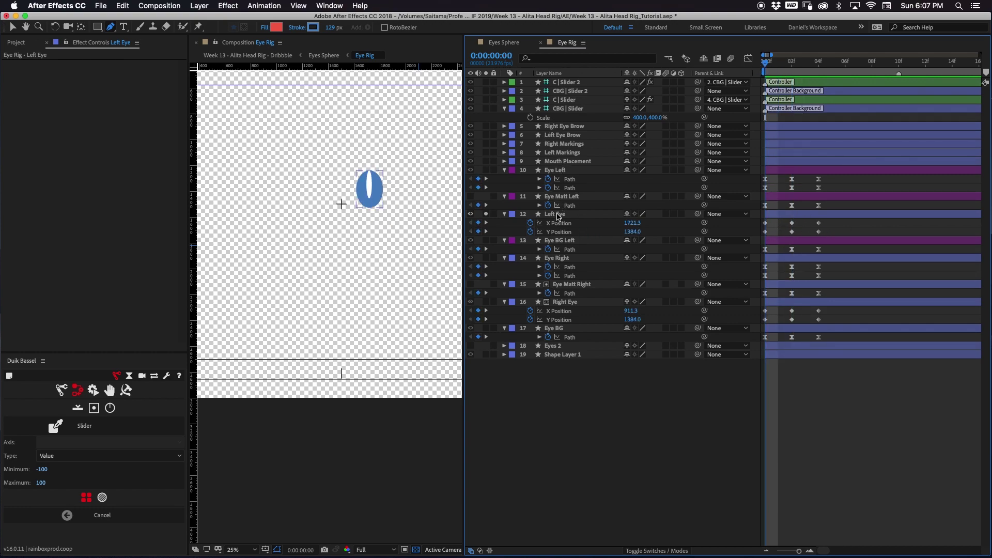
pyautogui.click(792, 67)
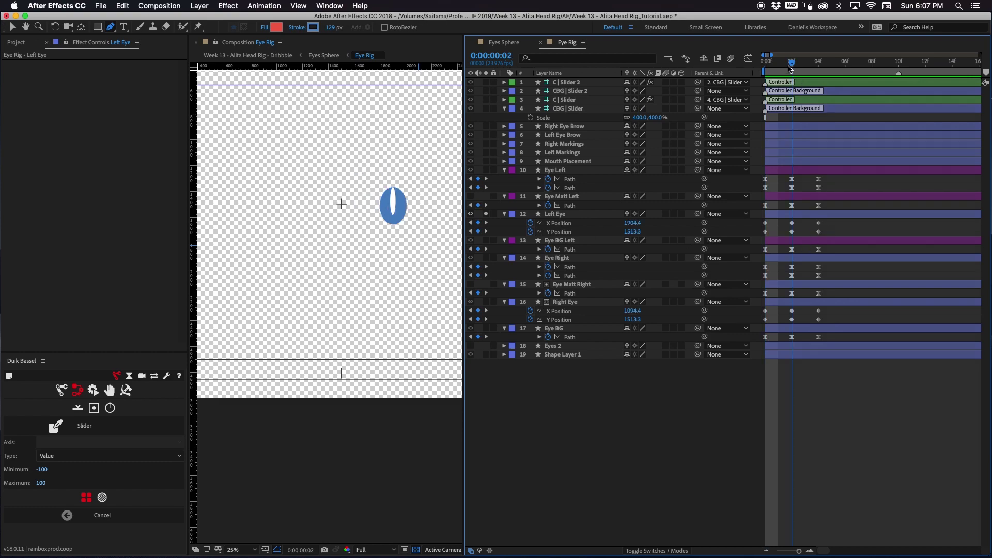
# Delete all X and Y Position keyframes from the Left Eye layer and recombine its separated dimensions into one Position property
pyautogui.moveTo(830, 221); pyautogui.dragTo(700, 238)
pyautogui.press('Delete')
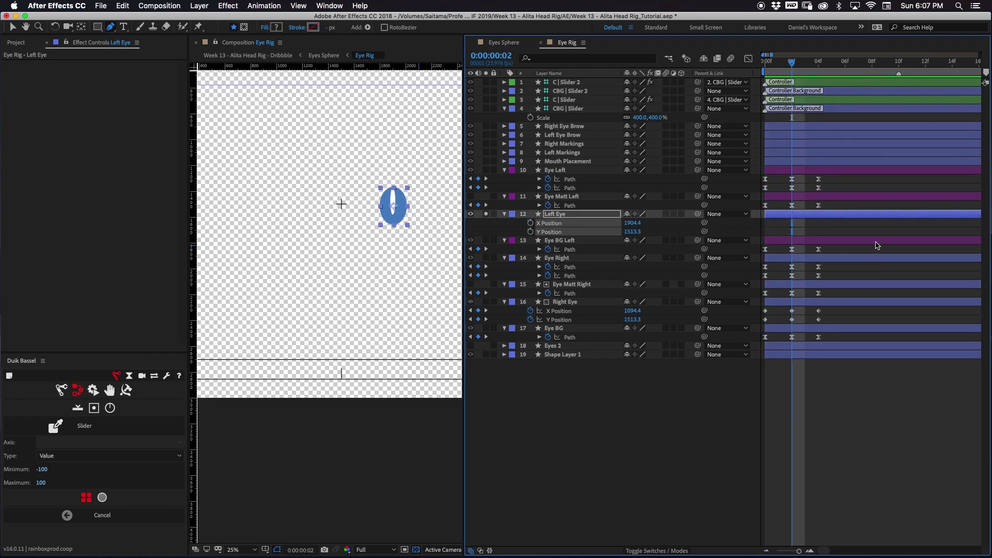
pyautogui.click(874, 231)
pyautogui.rightClick(568, 222)
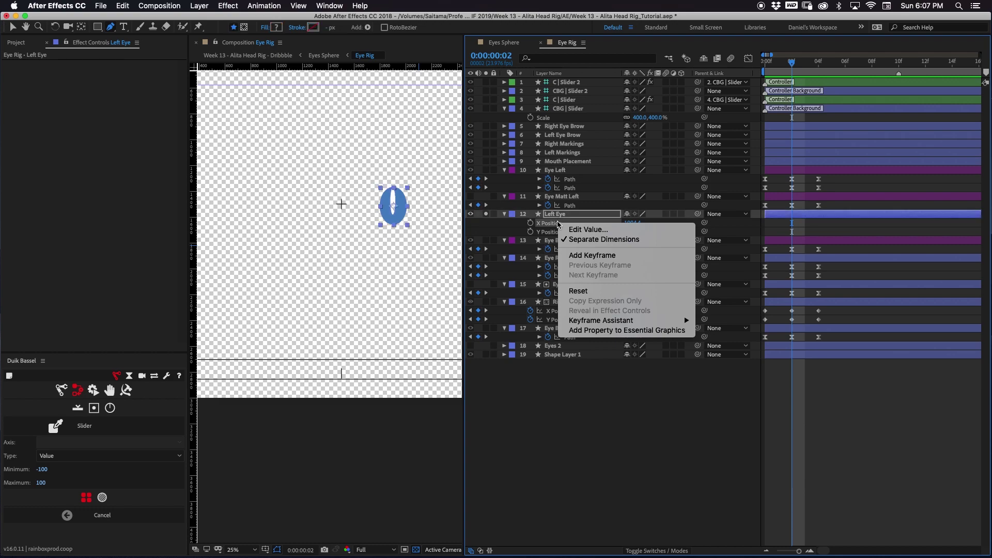
pyautogui.click(578, 239)
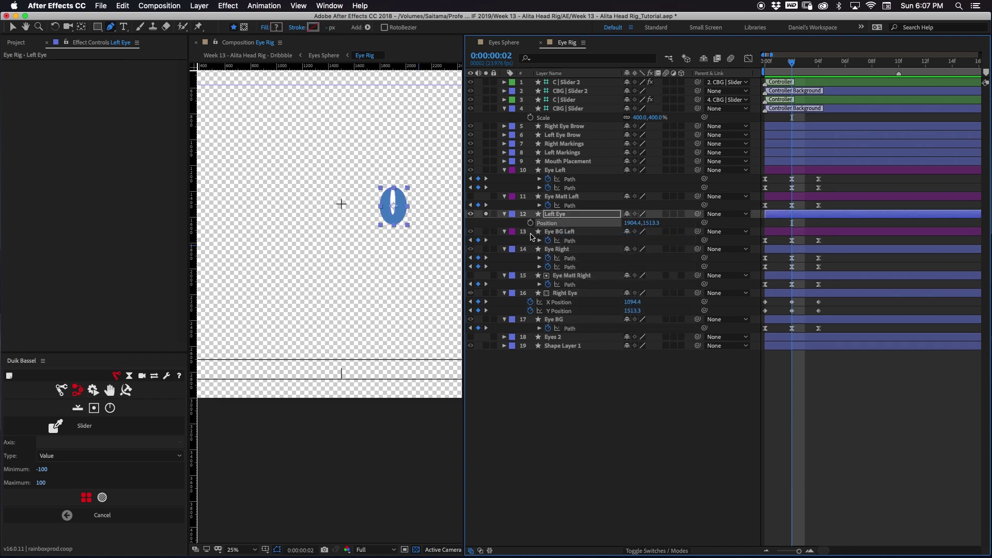
# Separate Left Eye's Position dimensions and keyframe both X Position and Y Position at frame 2
pyautogui.rightClick(557, 223)
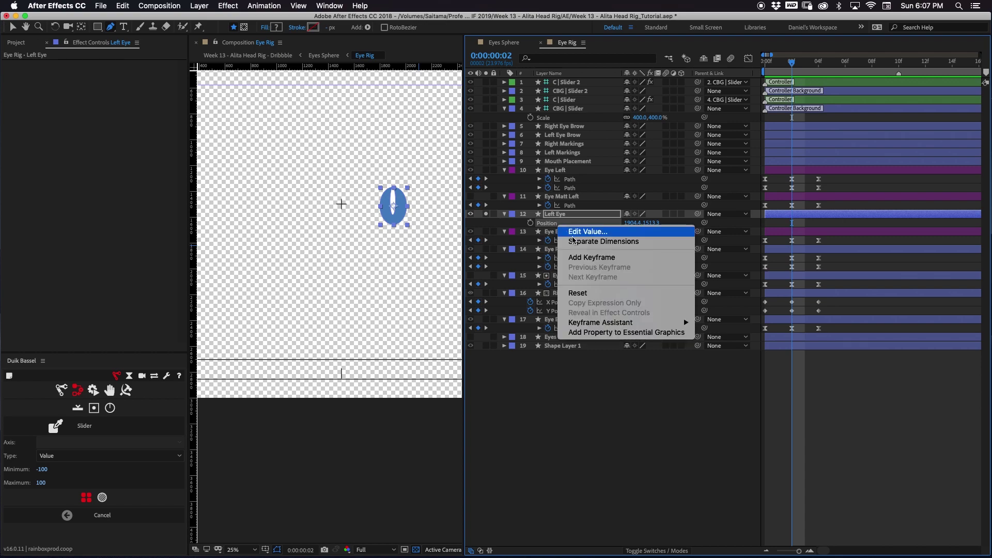
pyautogui.click(551, 223)
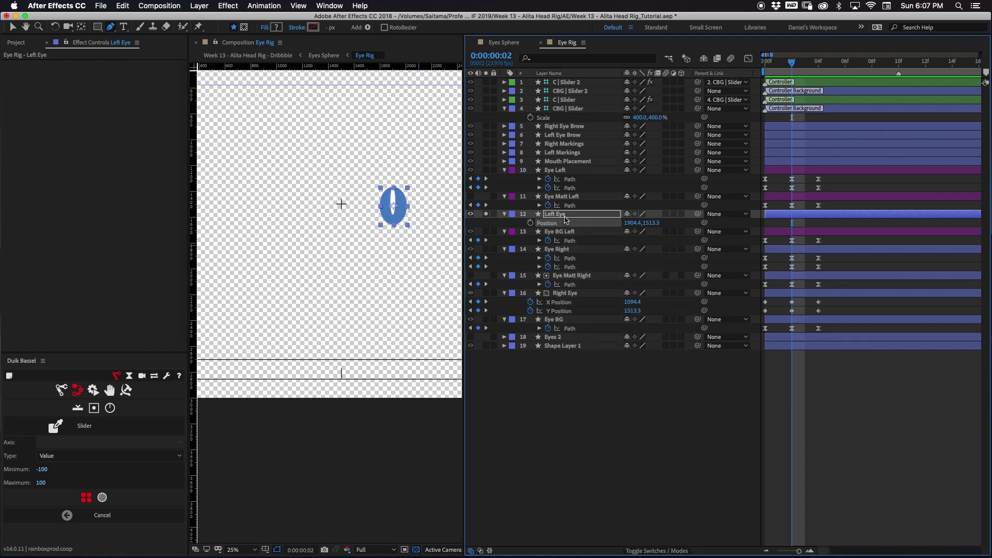
pyautogui.rightClick(552, 223)
pyautogui.click(570, 242)
pyautogui.click(531, 223)
pyautogui.click(531, 231)
# Remove Left Eye's Y Position keyframe and add X Position keyframes at frames 0 and 4
pyautogui.moveTo(779, 63); pyautogui.dragTo(753, 68)
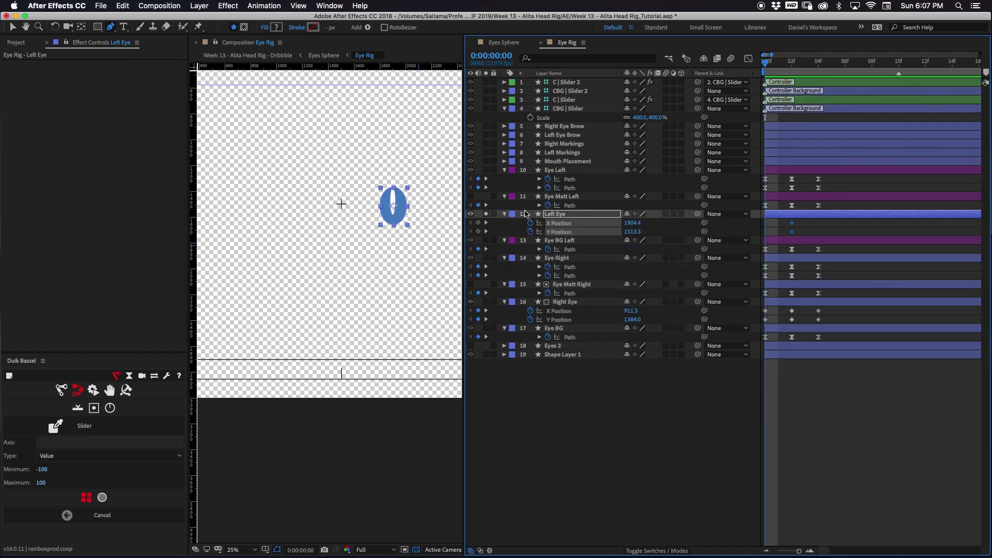
pyautogui.moveTo(827, 234); pyautogui.dragTo(778, 235)
pyautogui.press('Delete')
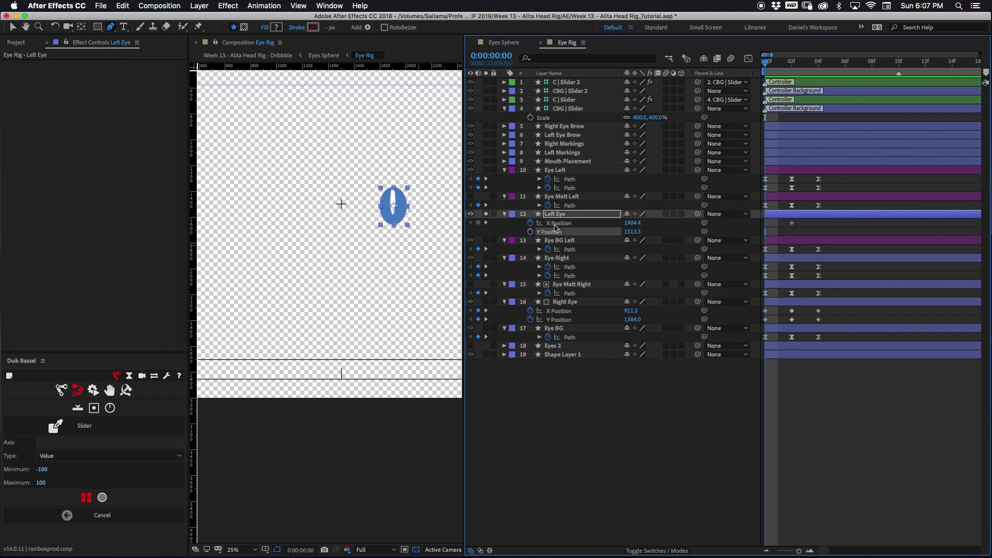
pyautogui.click(478, 223)
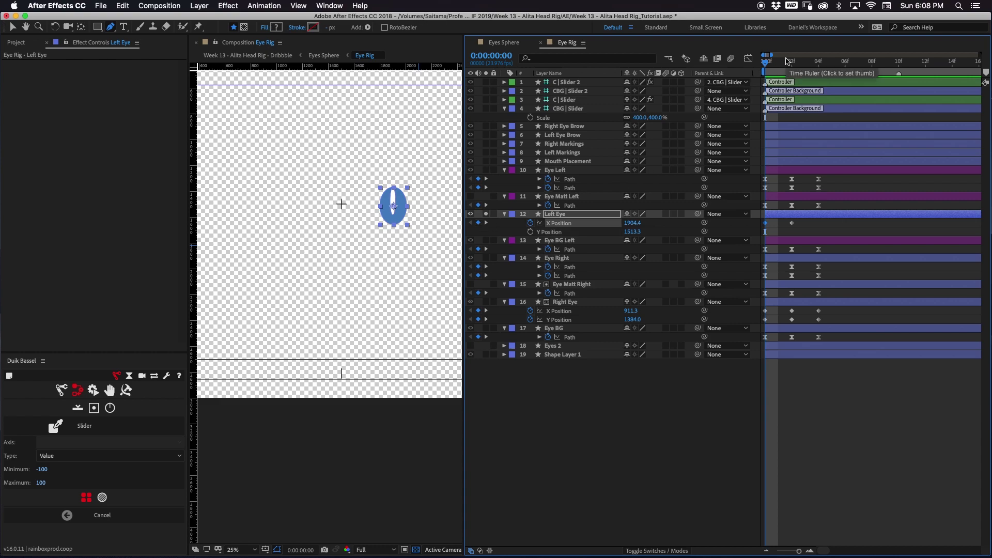
pyautogui.click(819, 62)
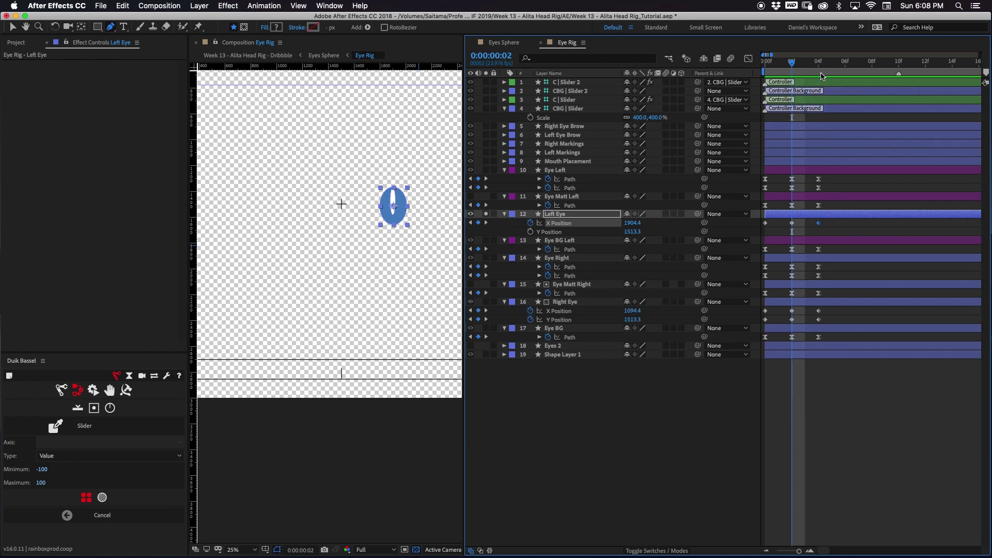
pyautogui.press('pageup')
pyautogui.press('pageup')
pyautogui.press('pageup')
pyautogui.press('pageup')
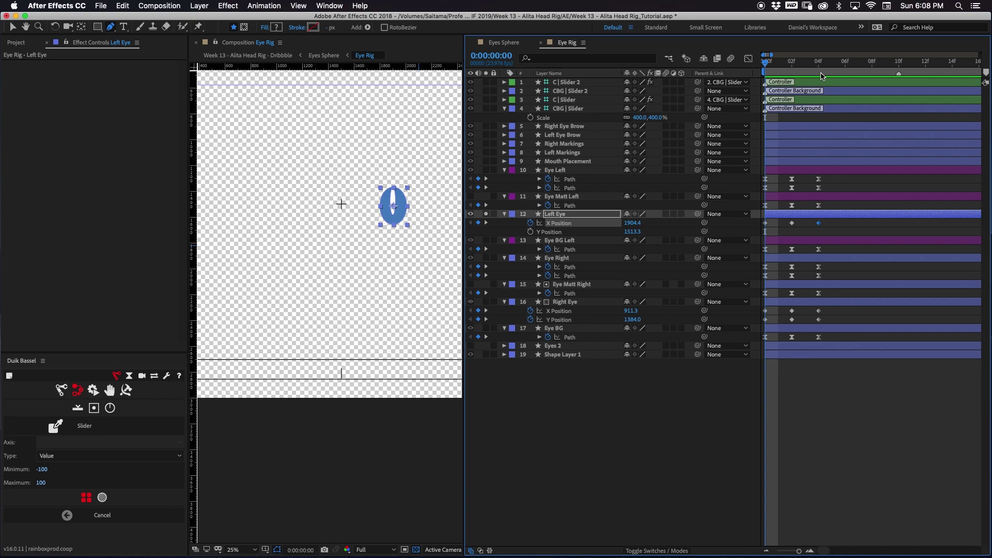
pyautogui.click(790, 69)
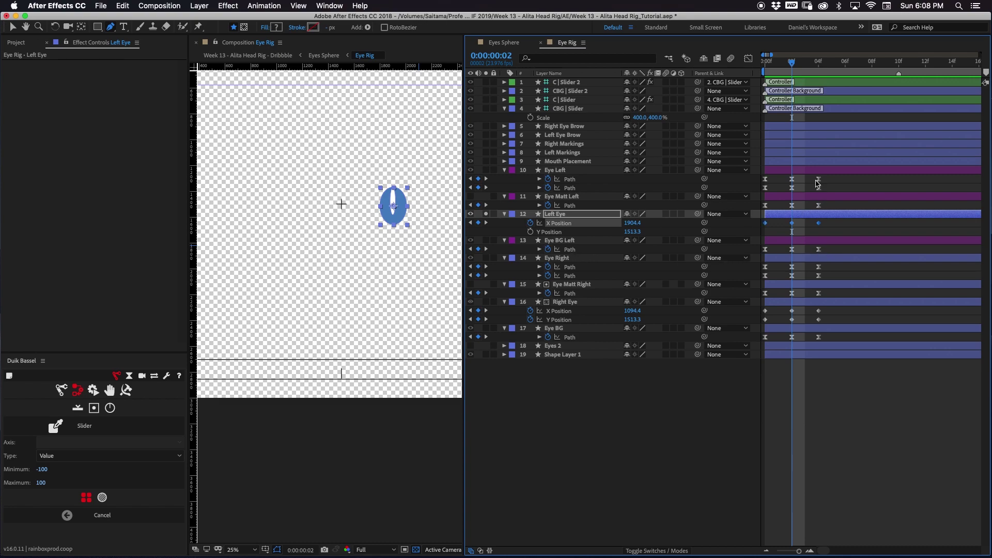
# Solo Eye BG Left and set Left Eye's X Position to 1722.4 at frame 0, at the inner corner of the eye
pyautogui.click(766, 63)
pyautogui.click(882, 222)
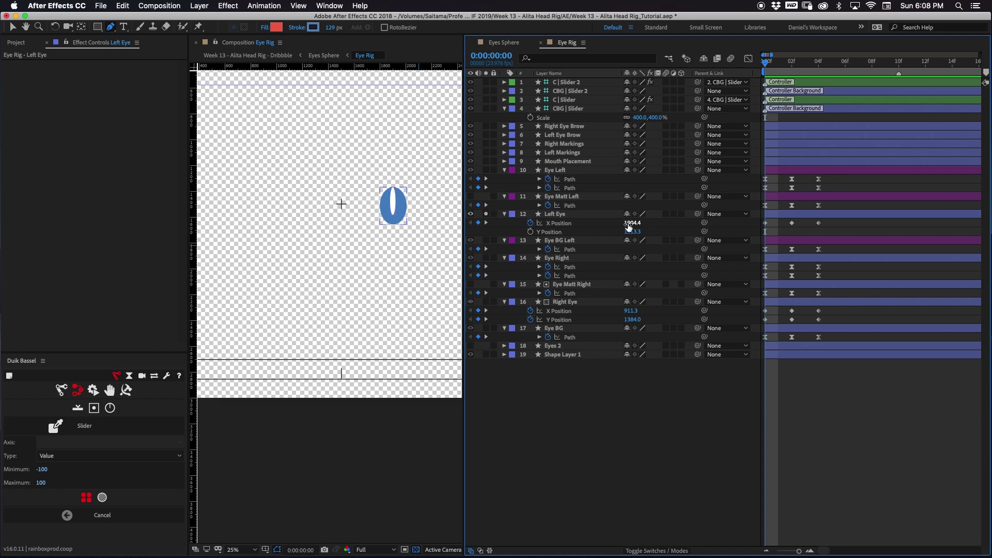
pyautogui.click(562, 241)
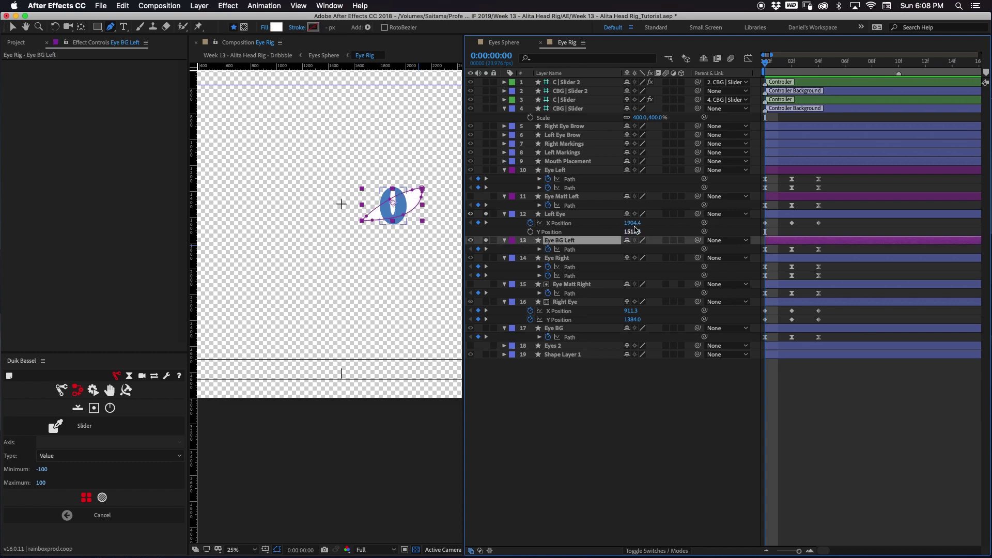
pyautogui.click(655, 225)
pyautogui.moveTo(637, 226); pyautogui.dragTo(549, 232)
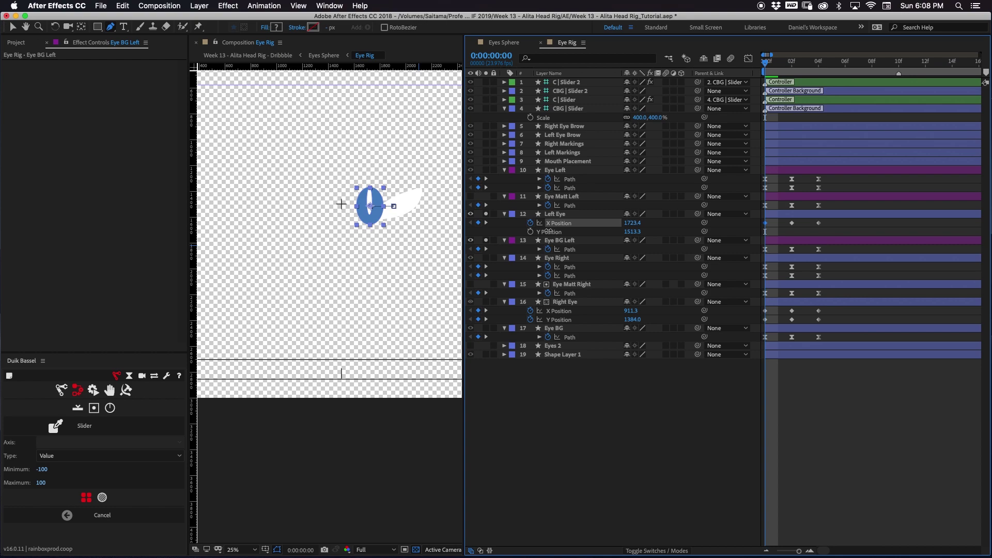
pyautogui.moveTo(549, 231); pyautogui.dragTo(559, 235)
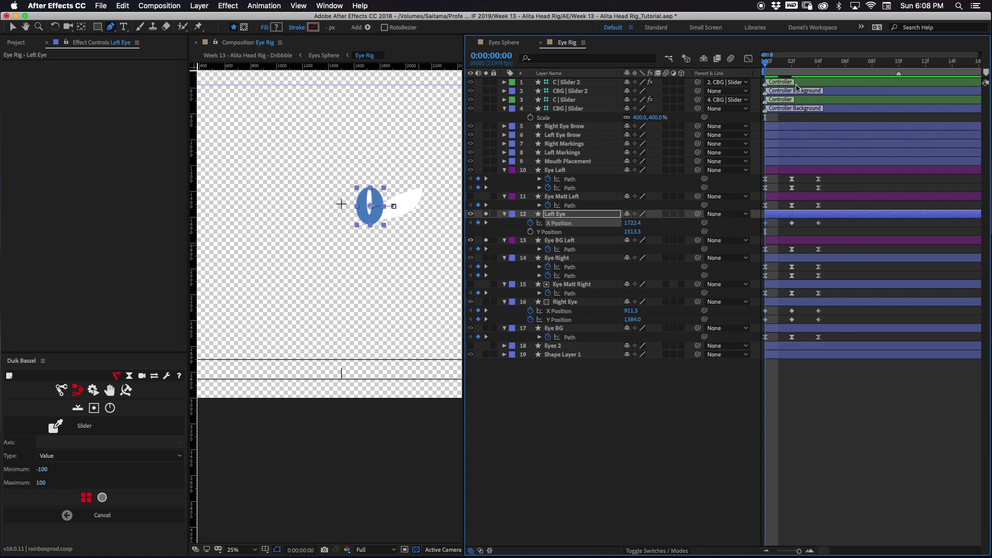
# Set Left Eye's X Position to 2115.4 at frame 4, at the outer corner of the eye
pyautogui.click(790, 67)
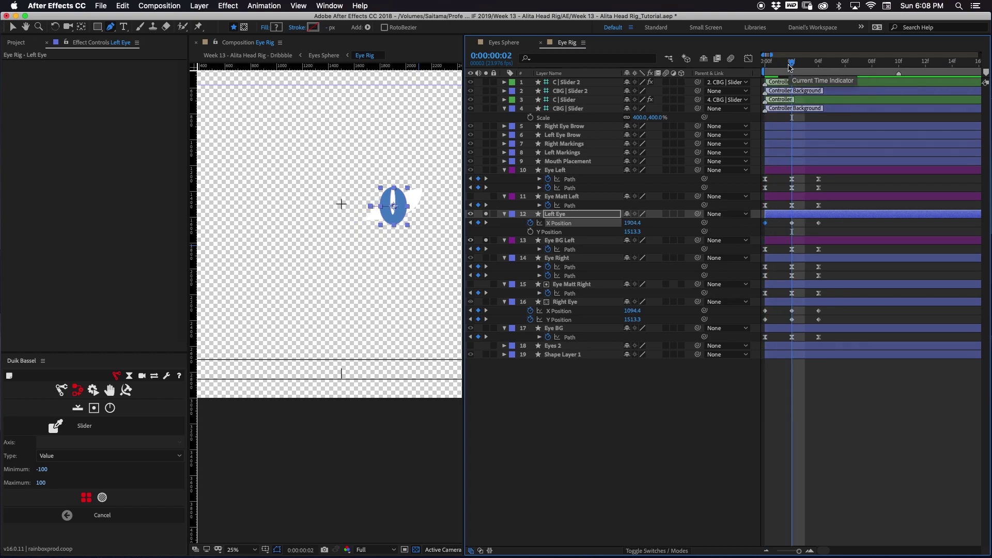
pyautogui.moveTo(791, 67); pyautogui.dragTo(819, 65)
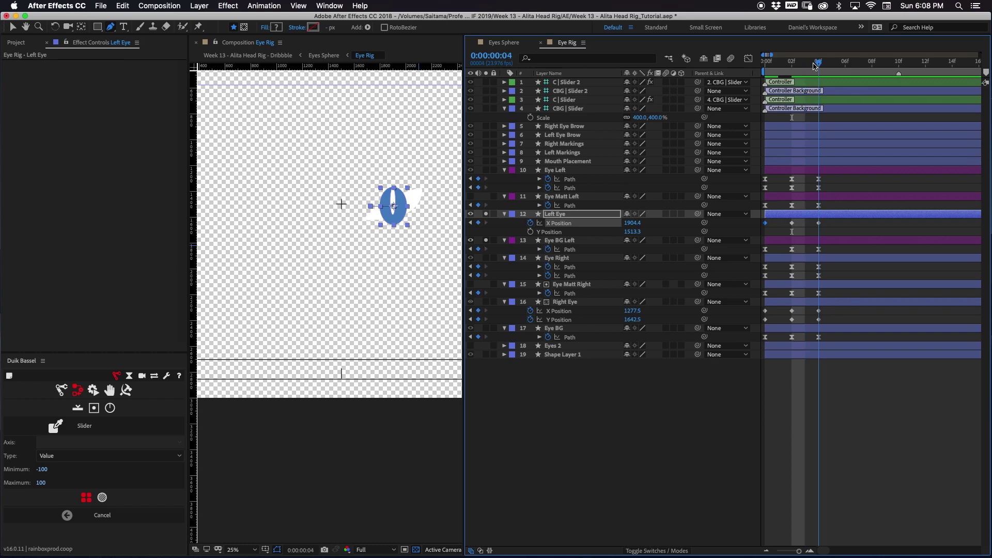
pyautogui.moveTo(628, 225); pyautogui.dragTo(738, 223)
pyautogui.click(540, 480)
# Create a 2D Slider controller with Duik's Connector and scale its CBG | 2D Slider background to 300%
pyautogui.click(79, 425)
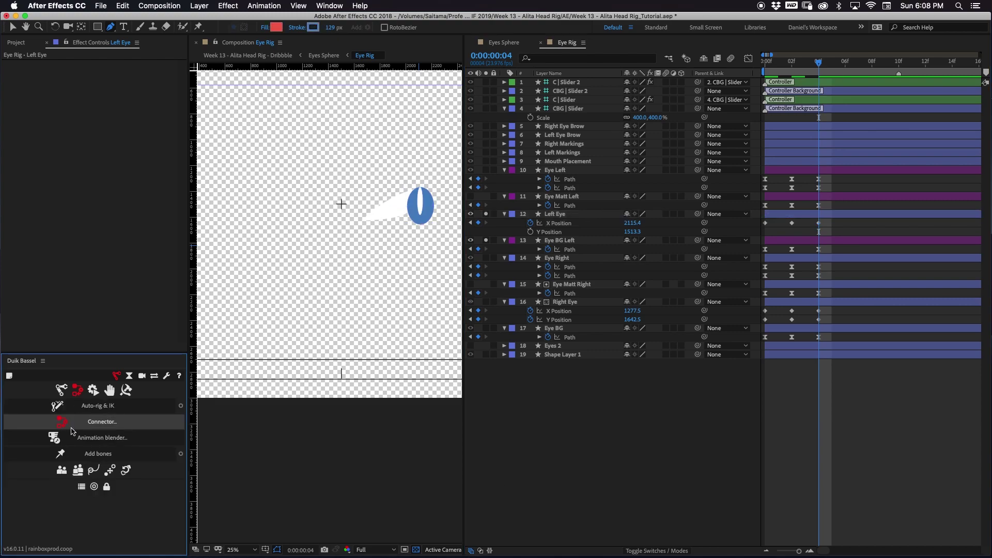
pyautogui.click(95, 411)
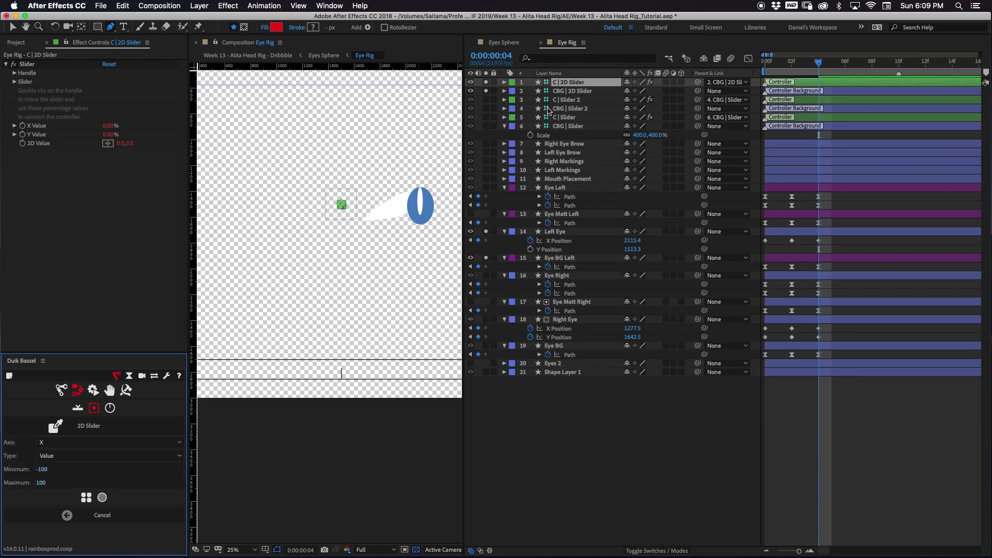
pyautogui.click(578, 93)
pyautogui.press('s')
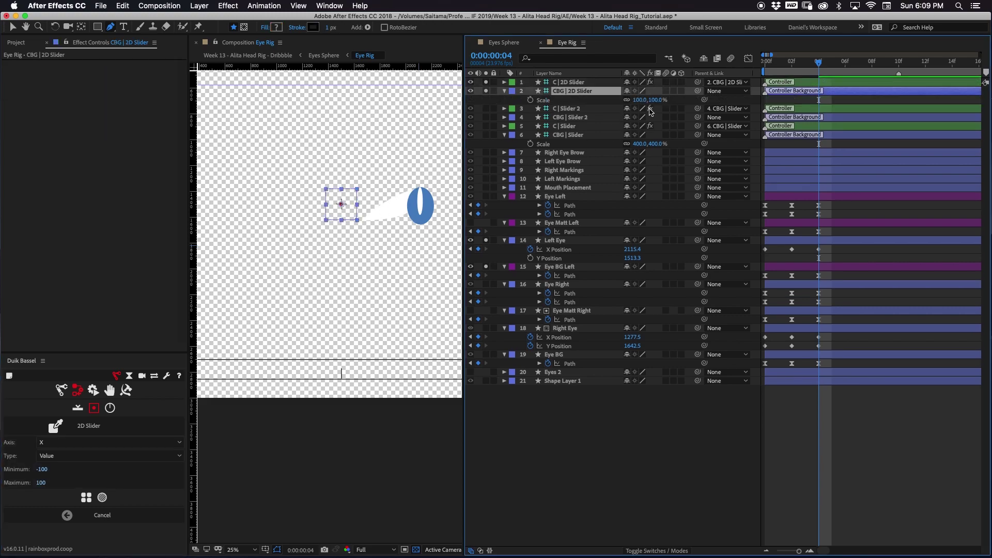
pyautogui.click(657, 100)
pyautogui.write('300')
pyautogui.press('Return')
# Move the CBG | 2D Slider controller straight down, below the eye artwork
pyautogui.press('v')
pyautogui.moveTo(358, 225); pyautogui.dragTo(360, 333)
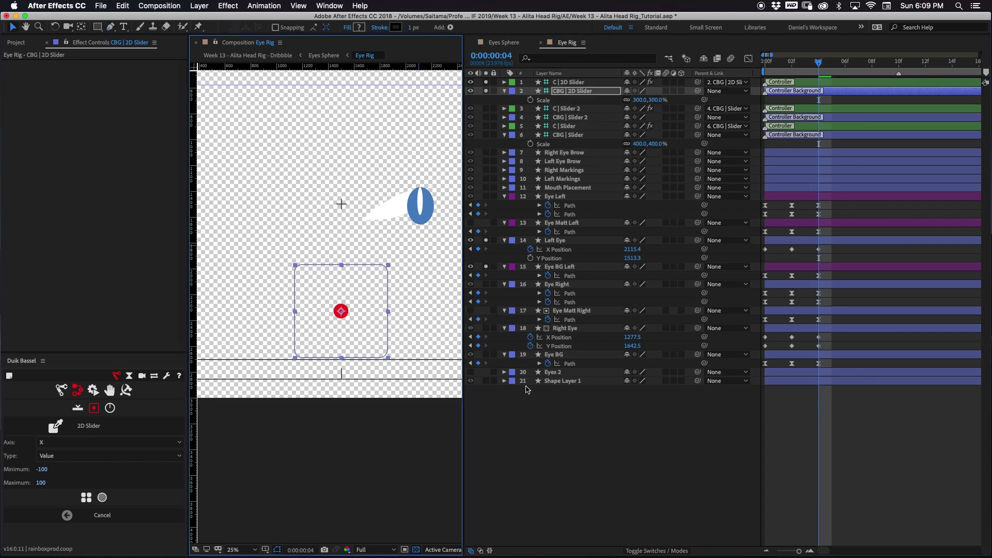
pyautogui.click(571, 461)
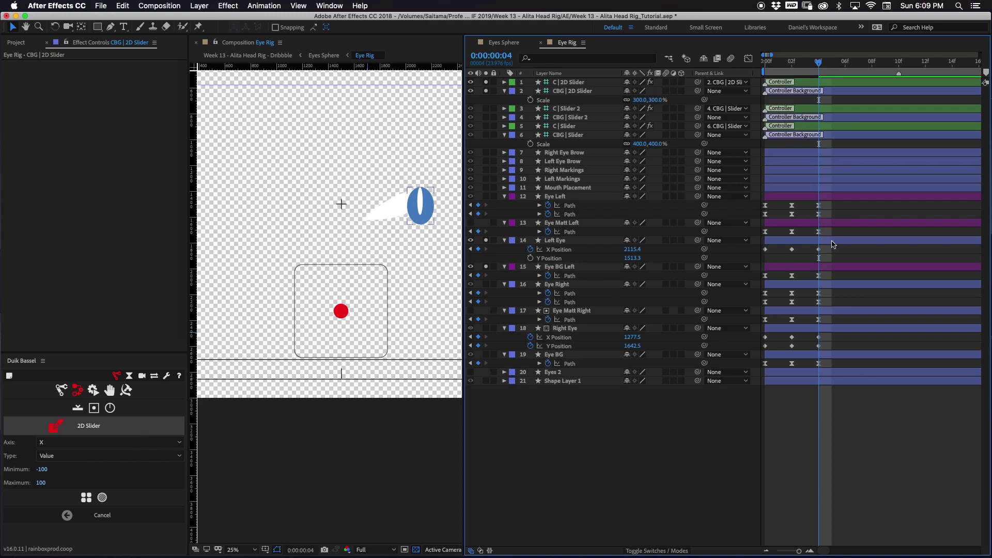
# Connect Left Eye's X Position keyframes to the 2D Slider's X axis with a -100 to 100 range, and test the controller
pyautogui.moveTo(835, 253); pyautogui.dragTo(697, 254)
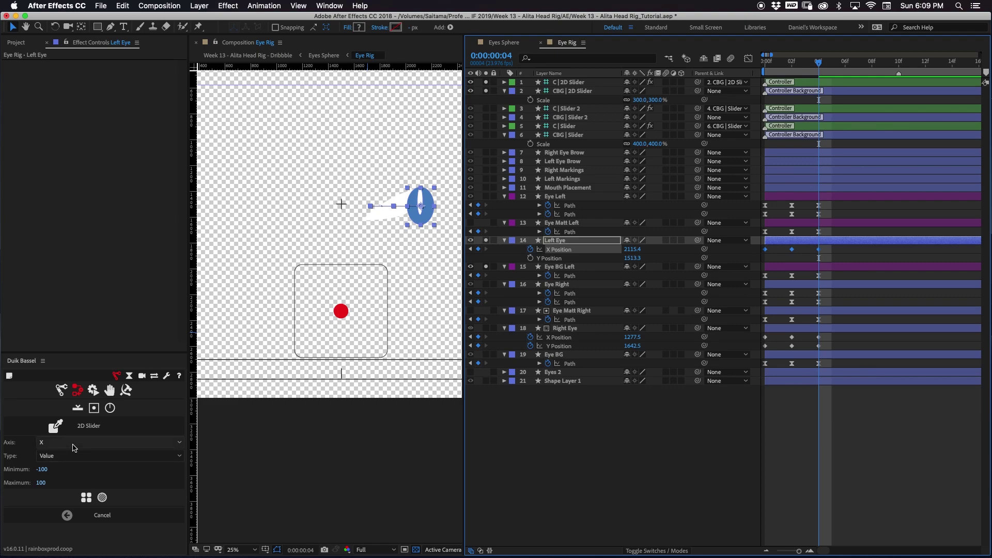
pyautogui.click(86, 498)
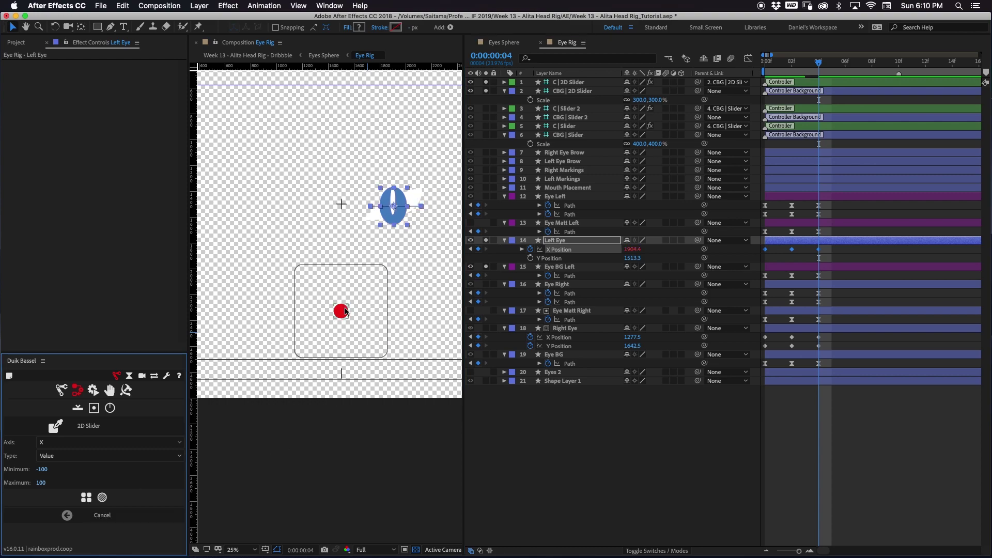
pyautogui.moveTo(362, 309)
pyautogui.mouseDown()
pyautogui.moveTo(371, 306)
pyautogui.moveTo(284, 307)
pyautogui.moveTo(393, 310)
pyautogui.moveTo(310, 312)
pyautogui.moveTo(361, 314)
pyautogui.mouseUp()
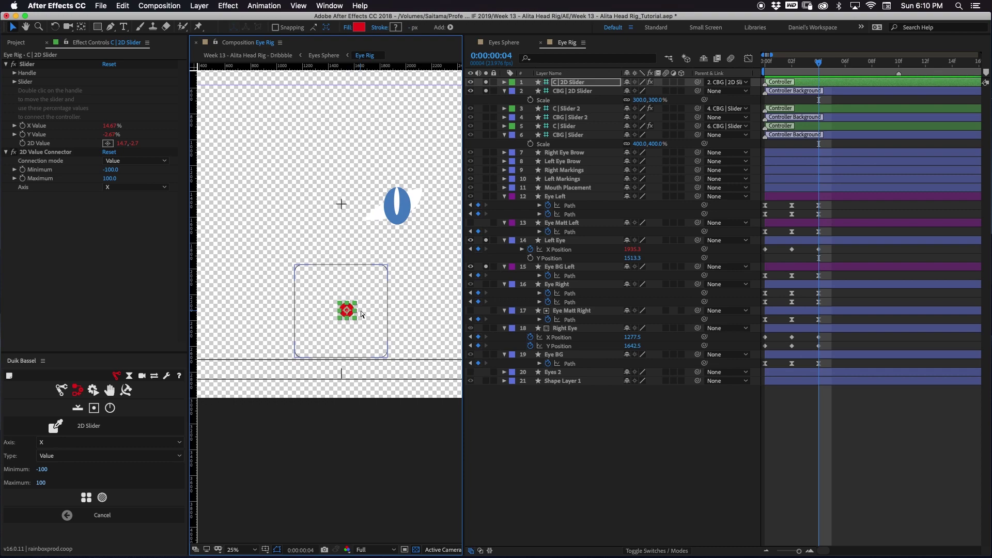
pyautogui.press('super+z')
# Add Y Position keyframes to the Left Eye layer at frames 2, 0 and 4
pyautogui.click(794, 69)
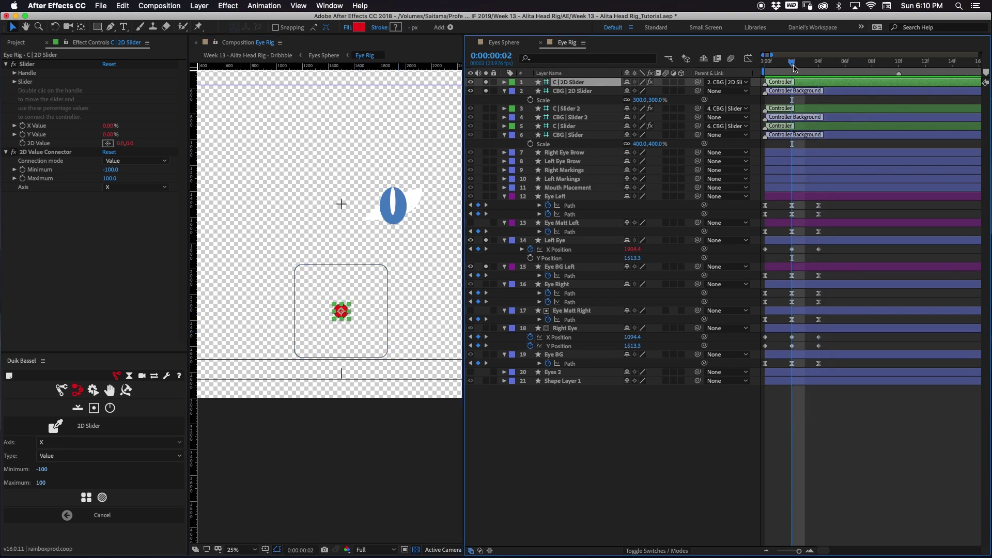
pyautogui.click(530, 258)
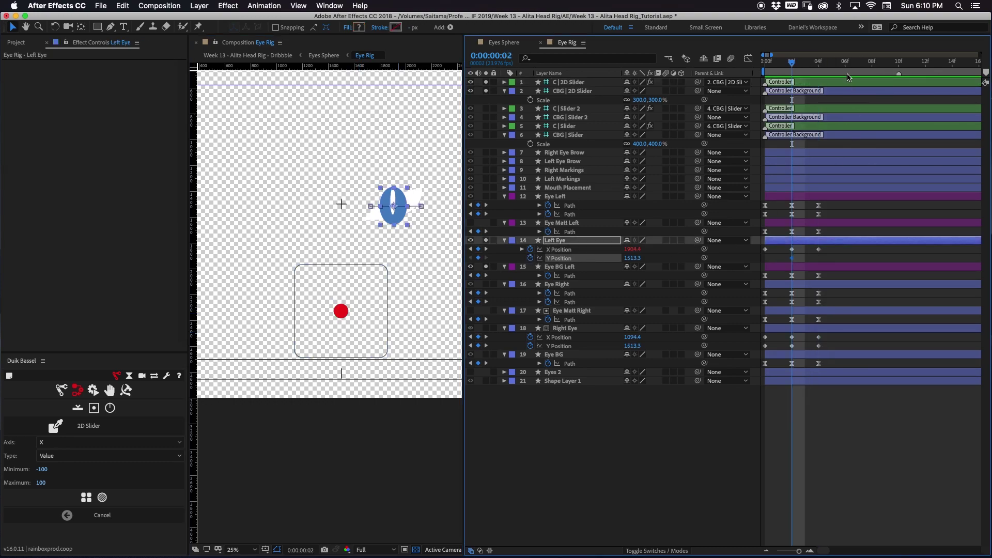
pyautogui.click(768, 66)
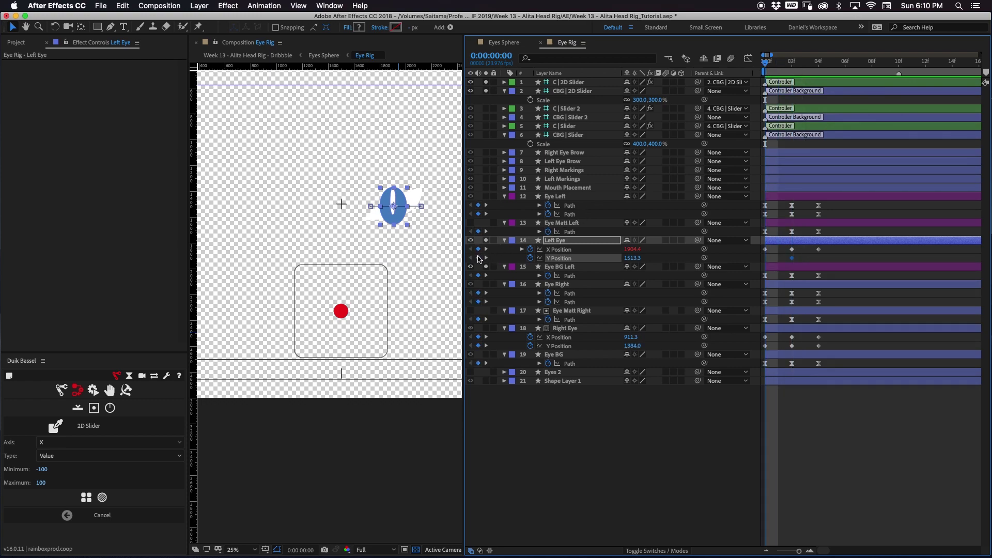
pyautogui.click(487, 250)
pyautogui.click(487, 249)
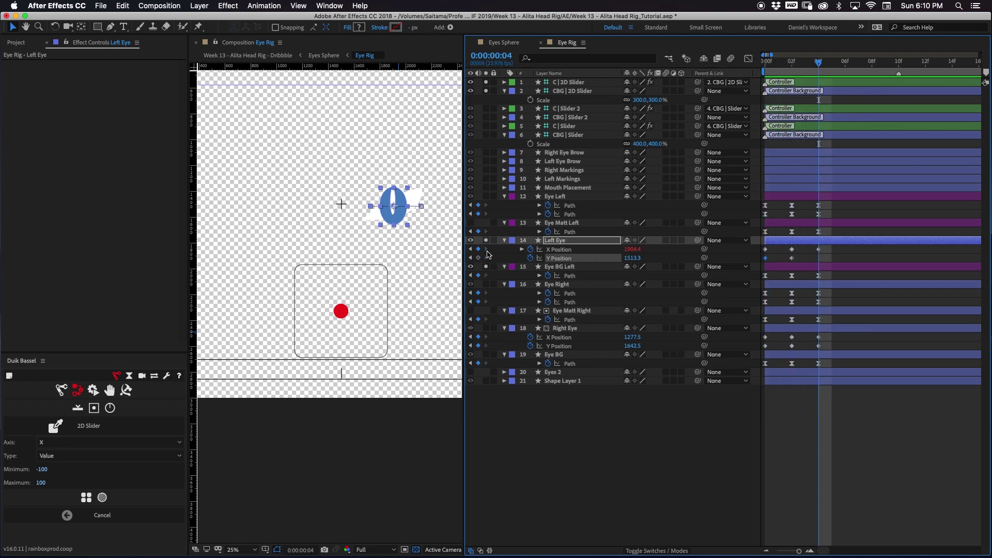
pyautogui.click(479, 258)
# Disable the 2D Value Connector effect on C | 2D Slider and go to frame 0
pyautogui.click(799, 64)
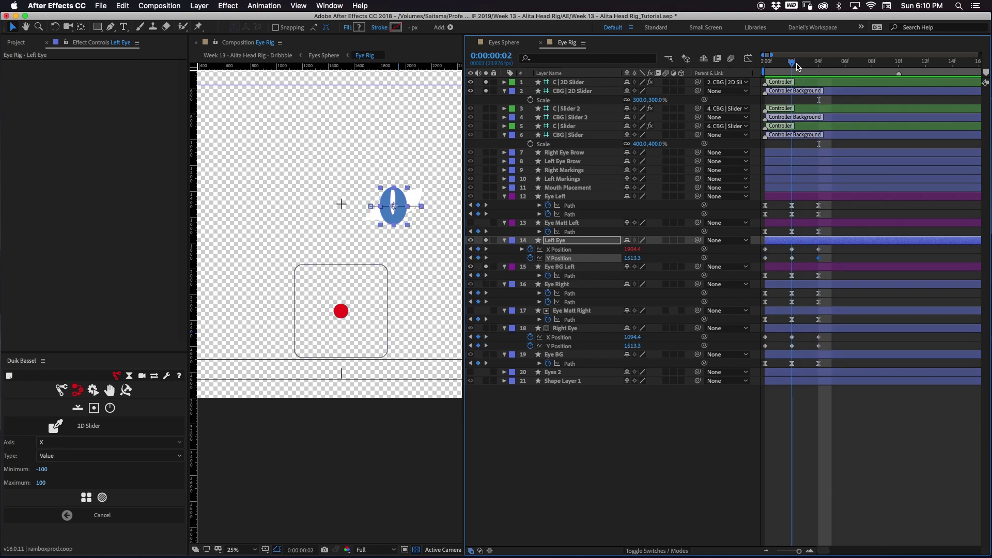
pyautogui.click(588, 84)
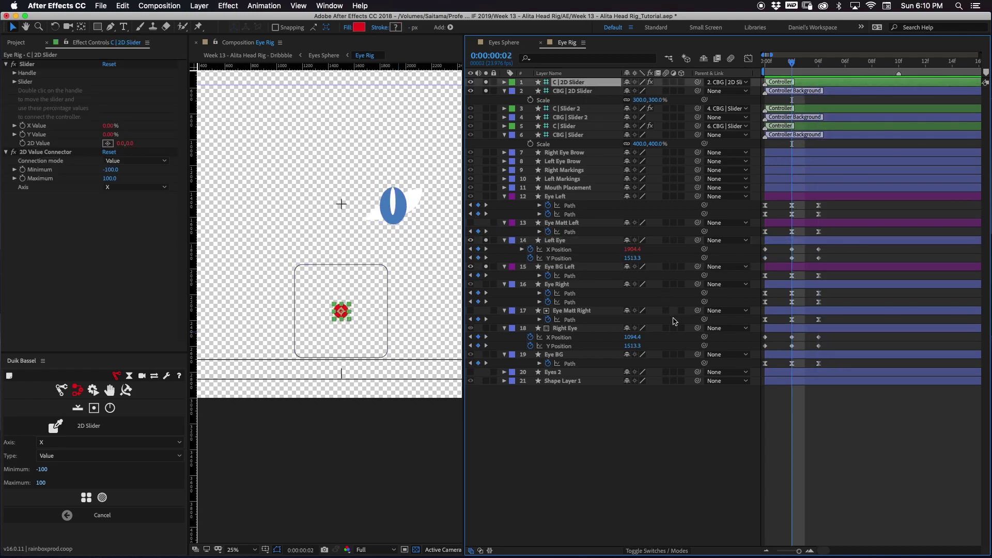
pyautogui.click(563, 242)
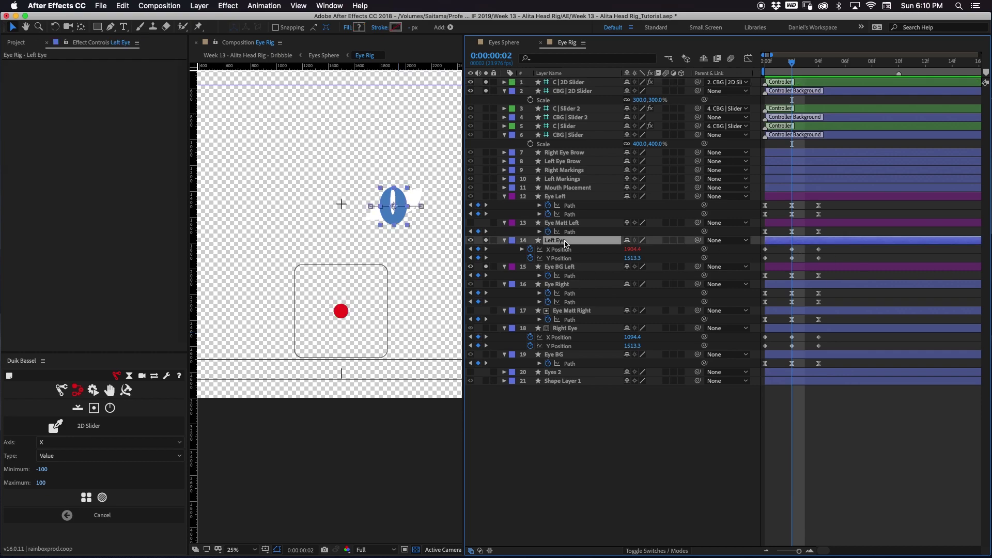
pyautogui.click(586, 82)
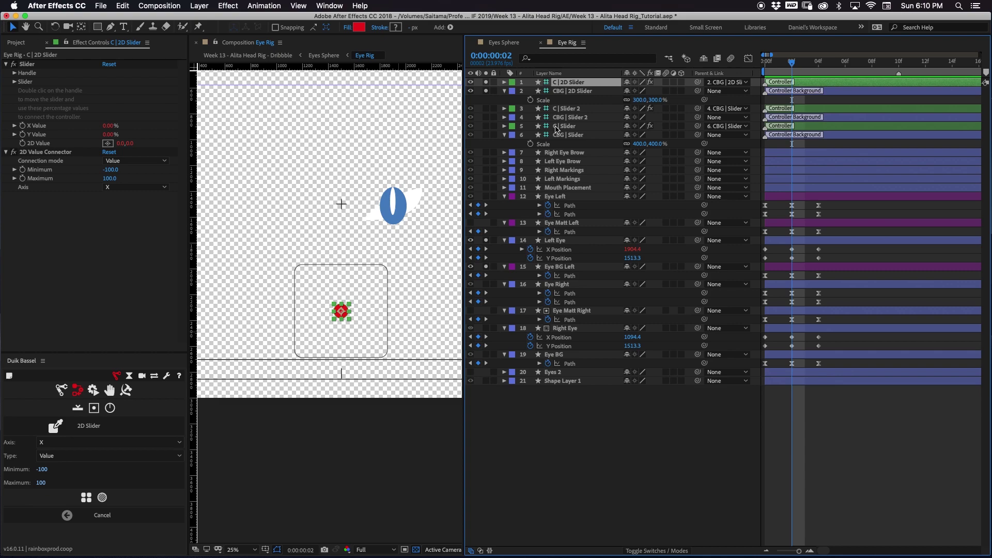
pyautogui.click(16, 156)
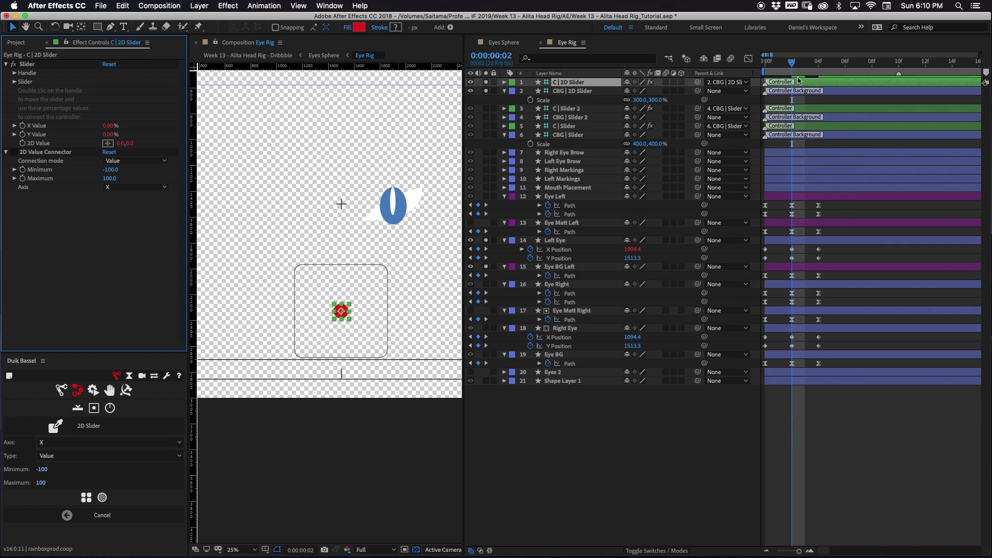
pyautogui.moveTo(792, 62); pyautogui.dragTo(757, 69)
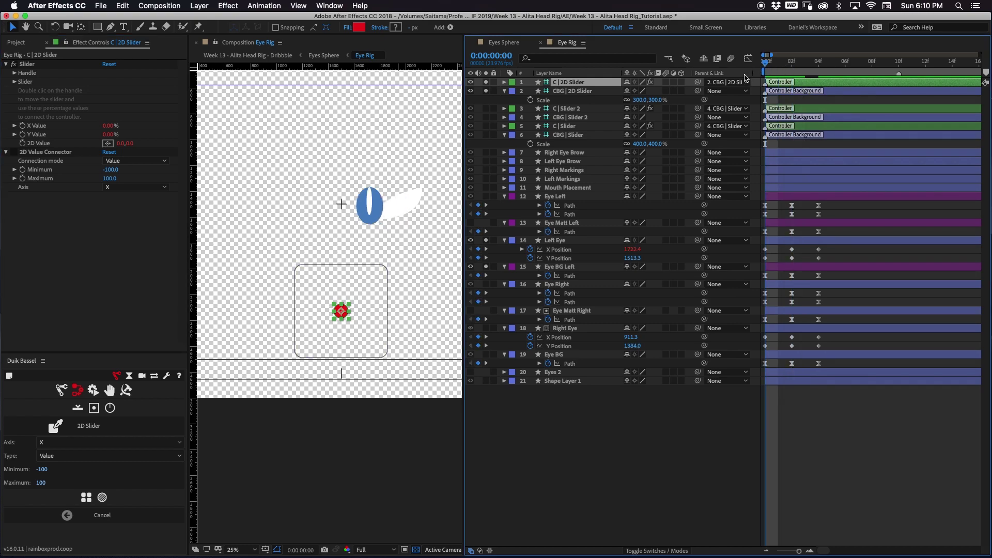
# Set Left Eye's Y Position to 1441.3 at frame 0 and to 1621.3 at frame 4
pyautogui.press('space')
pyautogui.moveTo(633, 257); pyautogui.dragTo(602, 266)
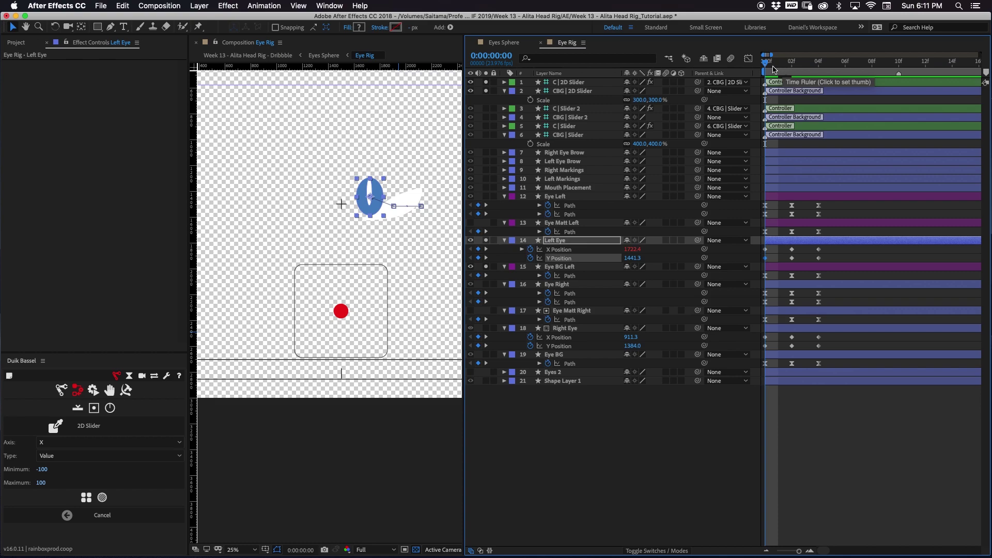
pyautogui.moveTo(773, 70); pyautogui.dragTo(818, 68)
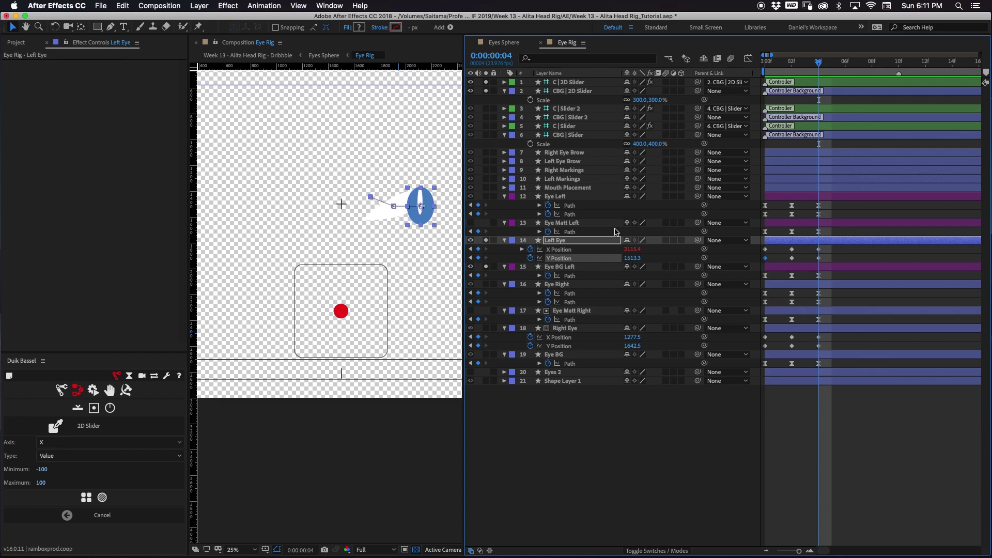
pyautogui.moveTo(637, 259); pyautogui.dragTo(696, 261)
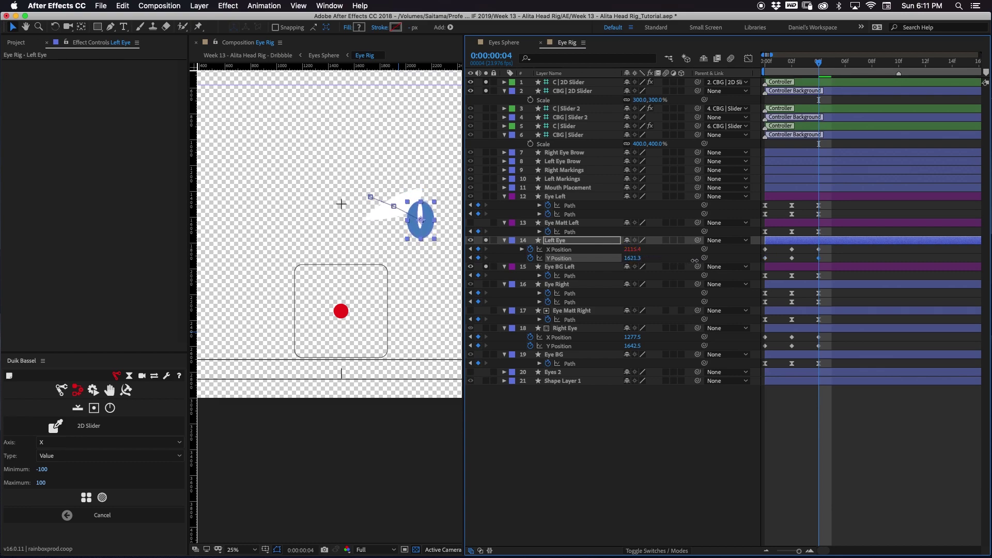
# Connect Left Eye's Y Position keyframes to the 2D Slider's Y axis with a -100 to 100 value range
pyautogui.moveTo(850, 259); pyautogui.dragTo(750, 271)
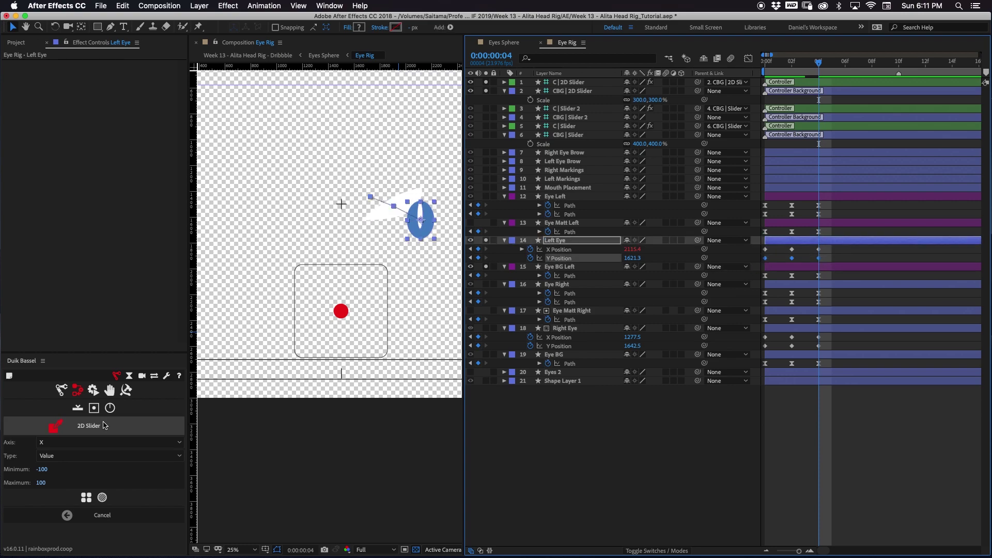
pyautogui.click(47, 446)
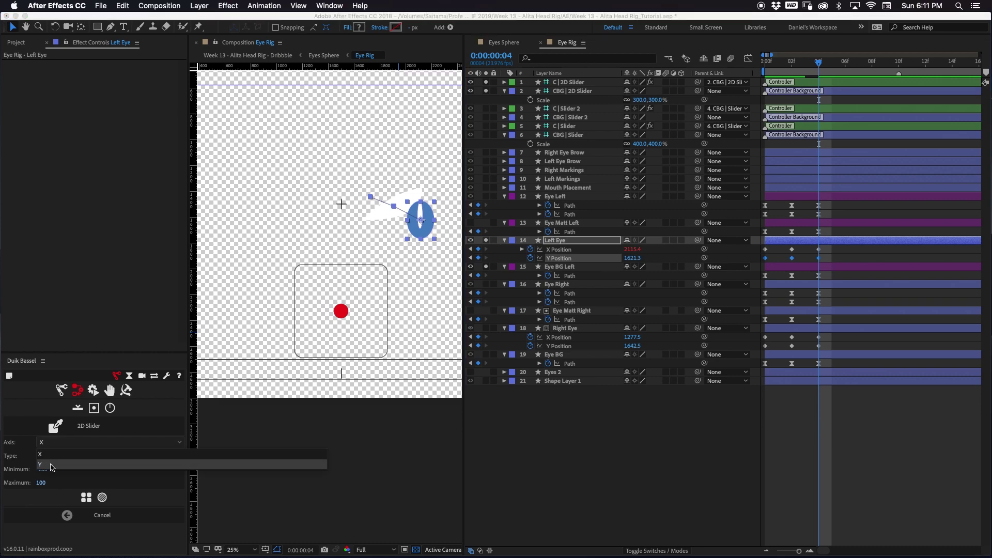
pyautogui.click(51, 466)
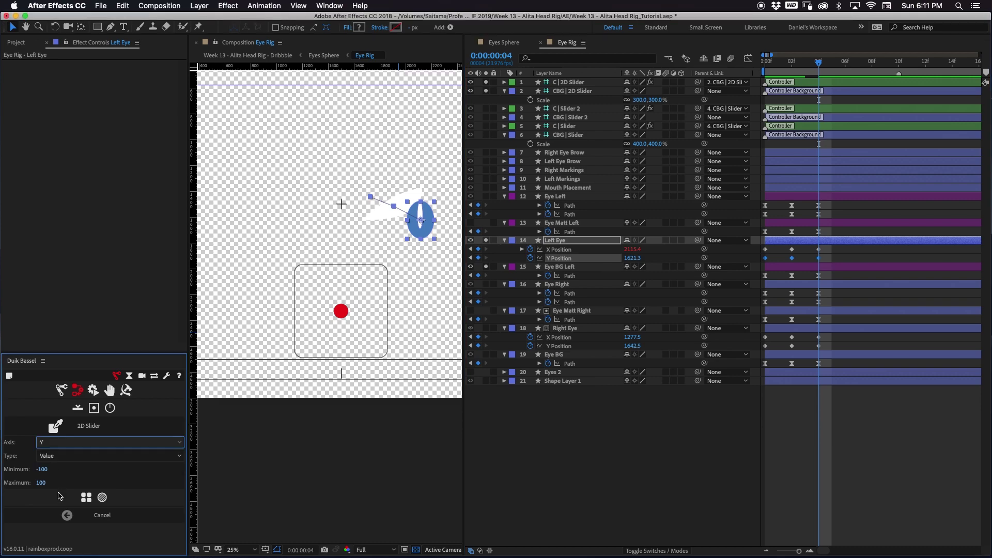
pyautogui.click(88, 501)
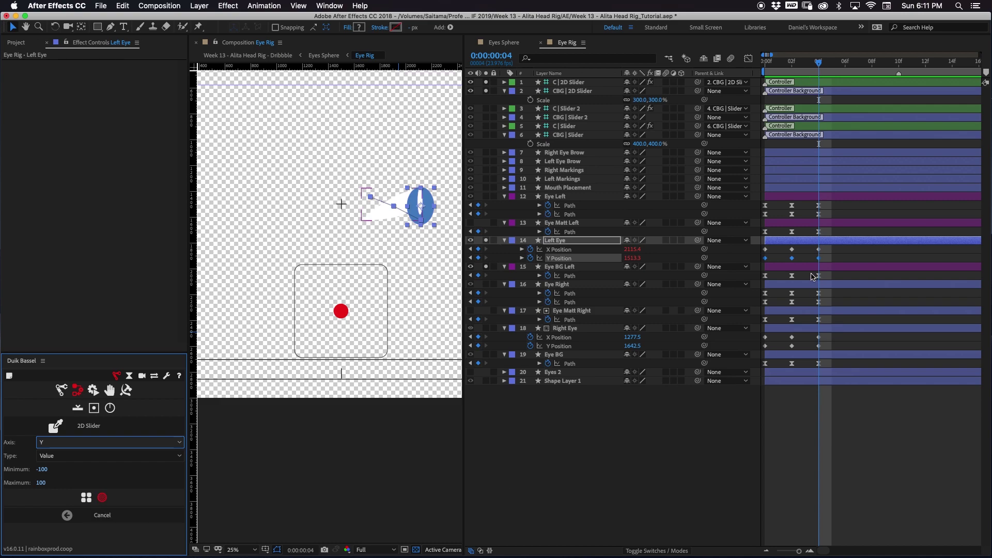
# Rename C | 2D Slider's connector effects 2D Value Connector X and 2D Value Connector Y to match their axes, and re-enable the X connector
pyautogui.click(588, 92)
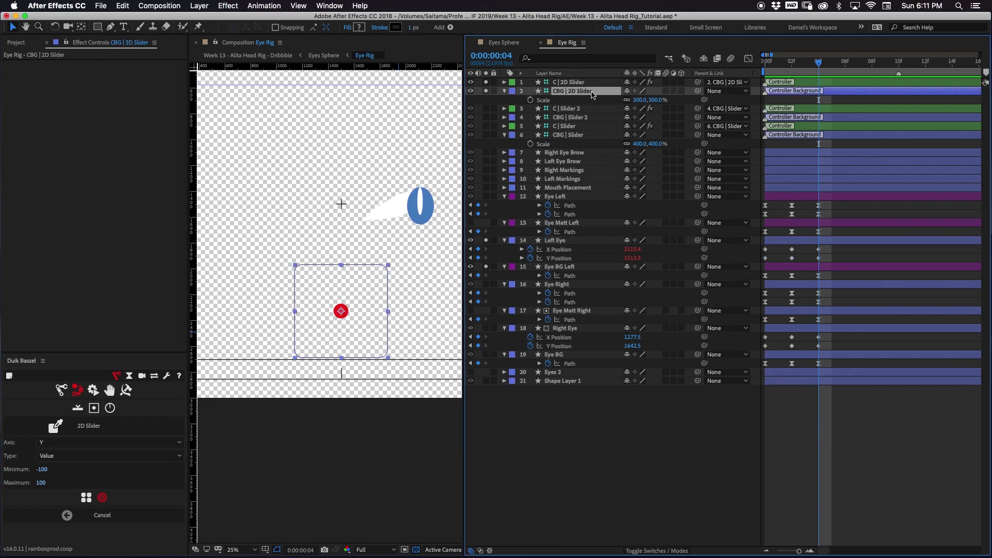
pyautogui.click(561, 84)
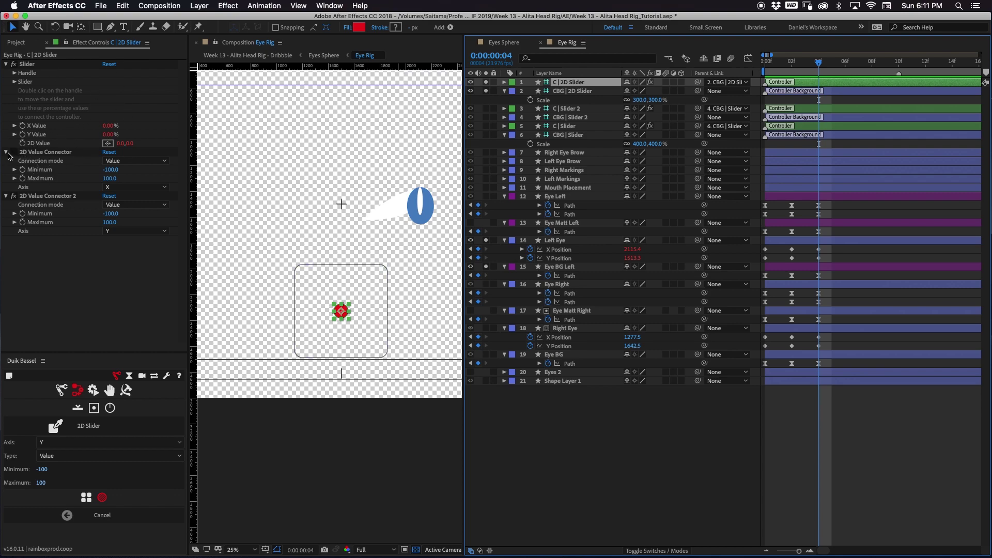
pyautogui.click(41, 196)
pyautogui.press('Return')
pyautogui.press('Right')
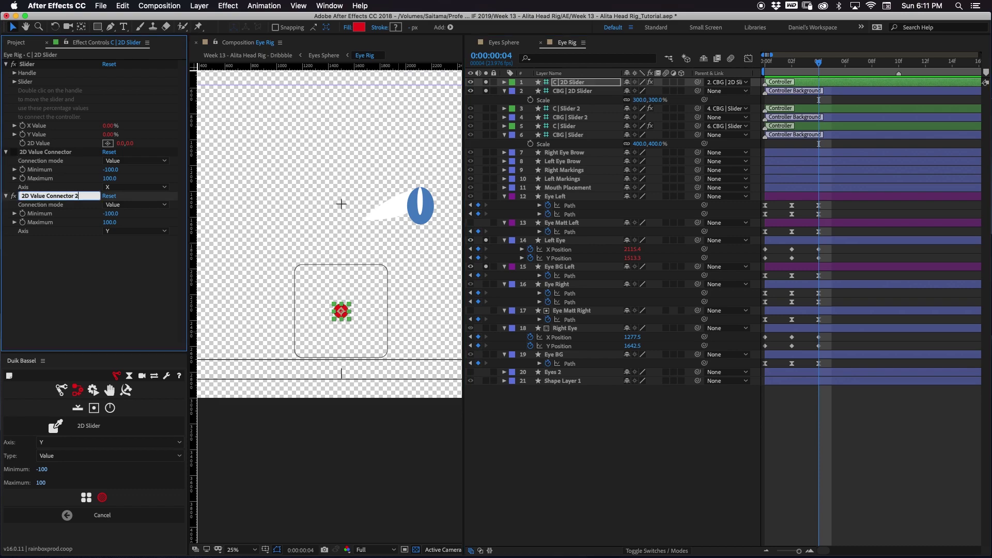
pyautogui.write('Y')
pyautogui.click(73, 153)
pyautogui.press('Return')
pyautogui.press('Right')
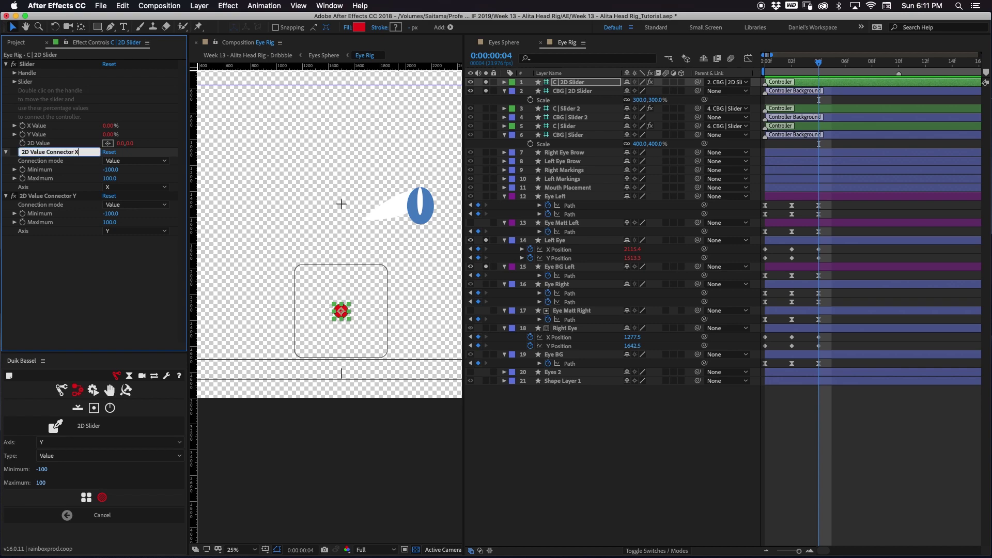
pyautogui.press('Return')
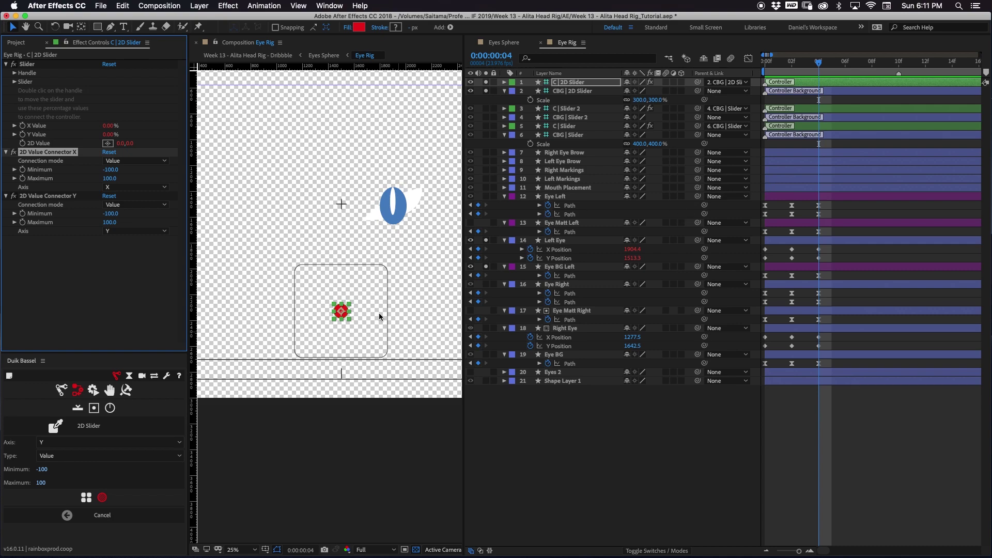
# Test the C | 2D Slider controller's effect on Left Eye by moving it up and left, and undo the move
pyautogui.moveTo(341, 313); pyautogui.dragTo(323, 303)
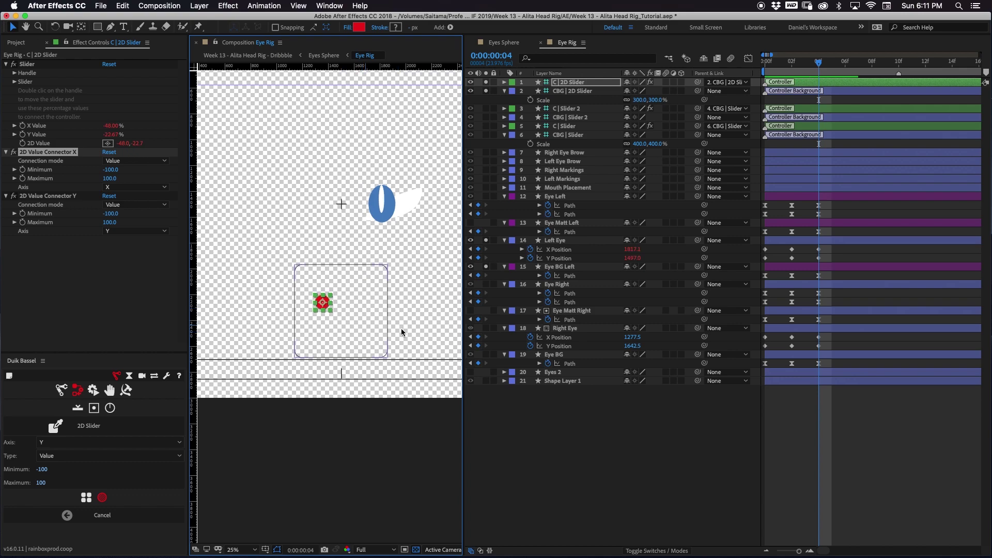
pyautogui.press('super+z')
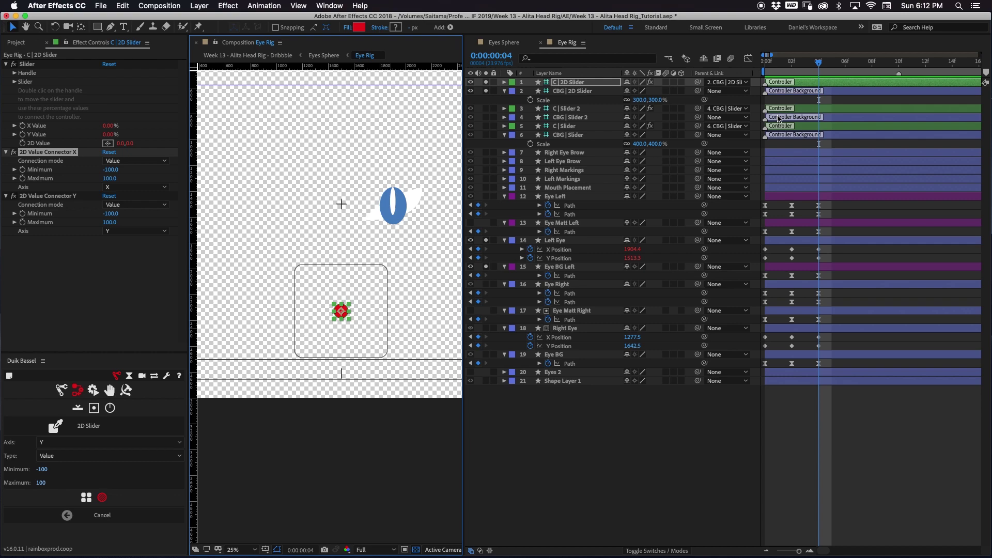
# Solo the Right Eye and Eye BG layers, and set Right Eye to No Track Matte
pyautogui.click(577, 311)
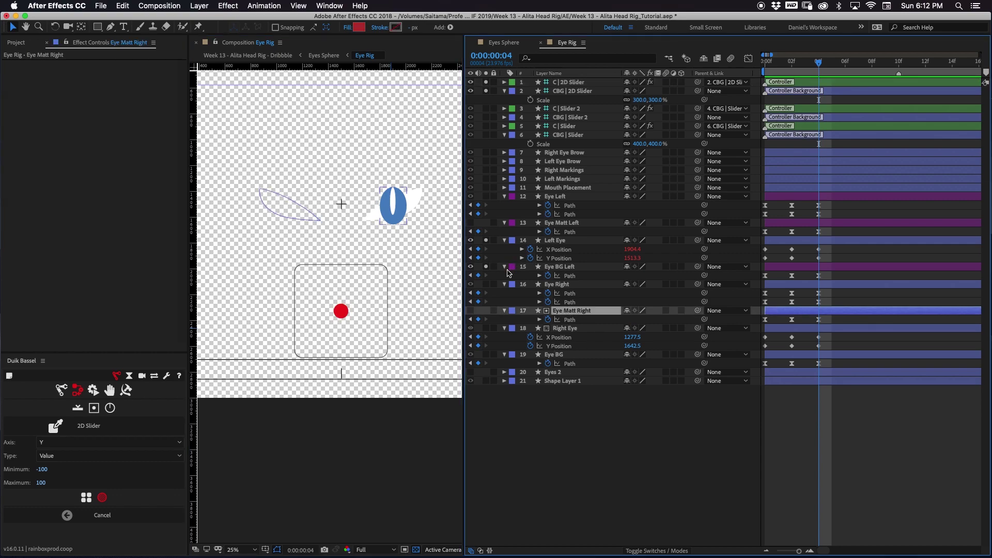
pyautogui.keyDown('shift'); pyautogui.click(562, 330); pyautogui.keyUp('shift')
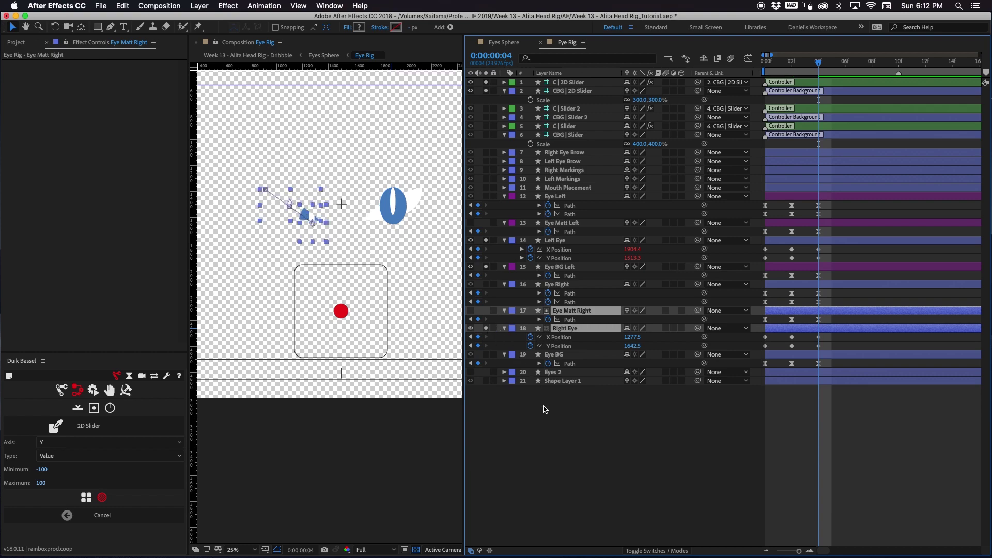
pyautogui.click(487, 355)
pyautogui.click(651, 429)
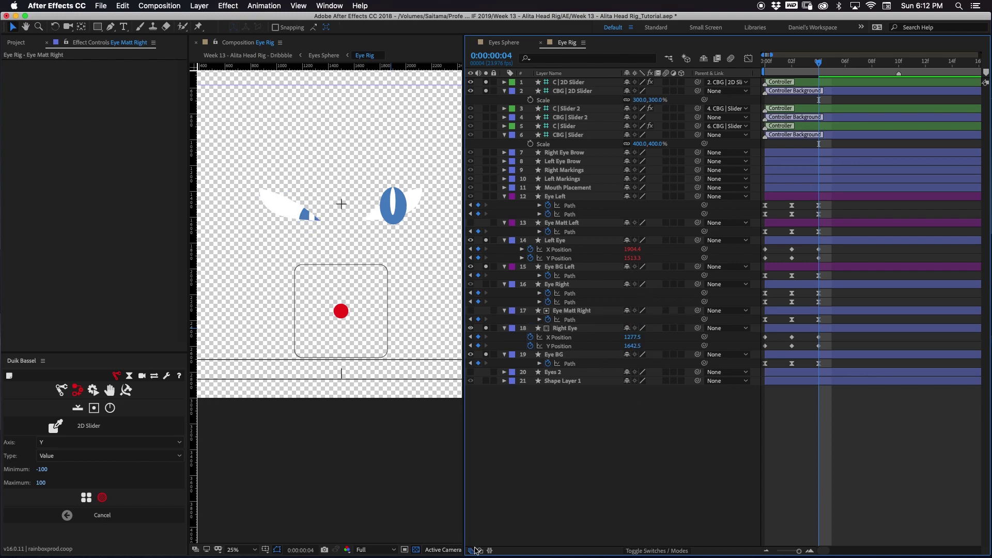
pyautogui.click(476, 550)
pyautogui.click(750, 329)
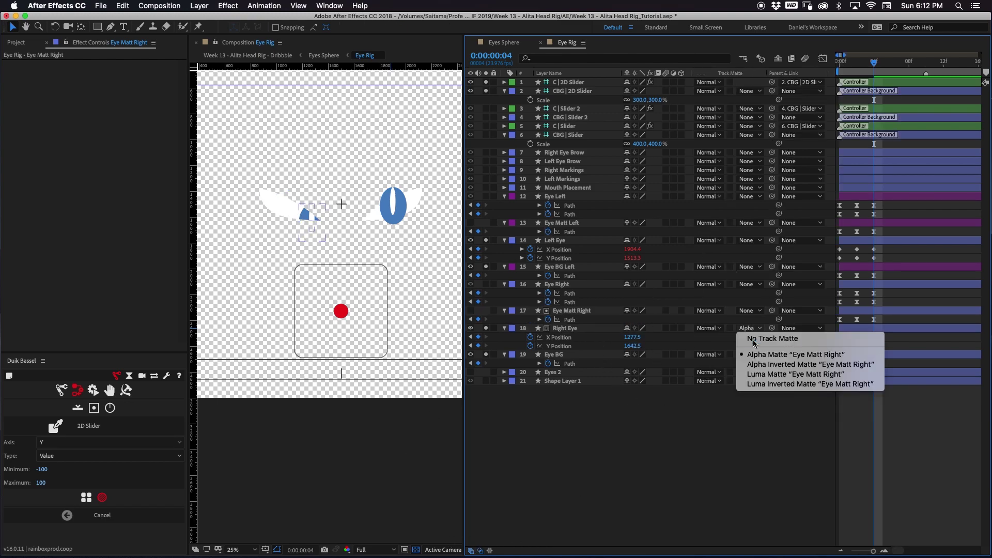
pyautogui.click(755, 340)
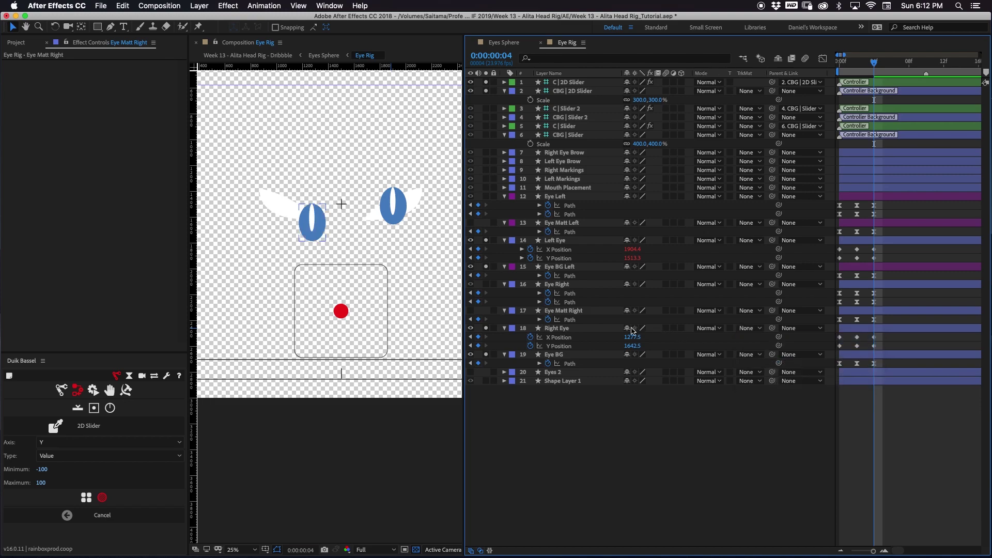
# Go to frame 2 and select all of the Right Eye layer's X Position keyframes
pyautogui.click(571, 322)
pyautogui.click(567, 329)
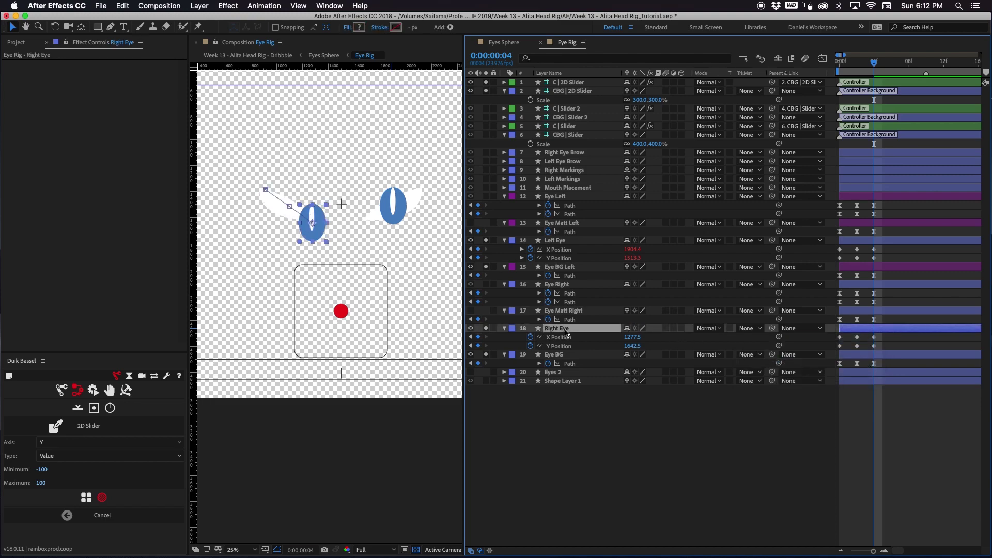
pyautogui.moveTo(871, 63); pyautogui.dragTo(859, 69)
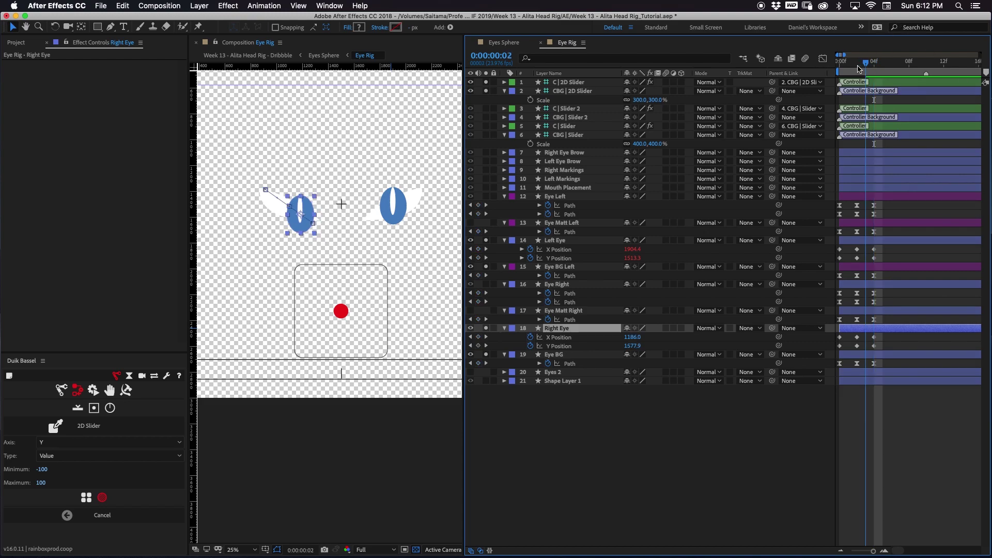
pyautogui.moveTo(886, 336); pyautogui.dragTo(829, 337)
pyautogui.moveTo(850, 69)
pyautogui.mouseDown()
pyautogui.moveTo(840, 70)
pyautogui.moveTo(866, 70)
pyautogui.moveTo(856, 70)
pyautogui.mouseUp()
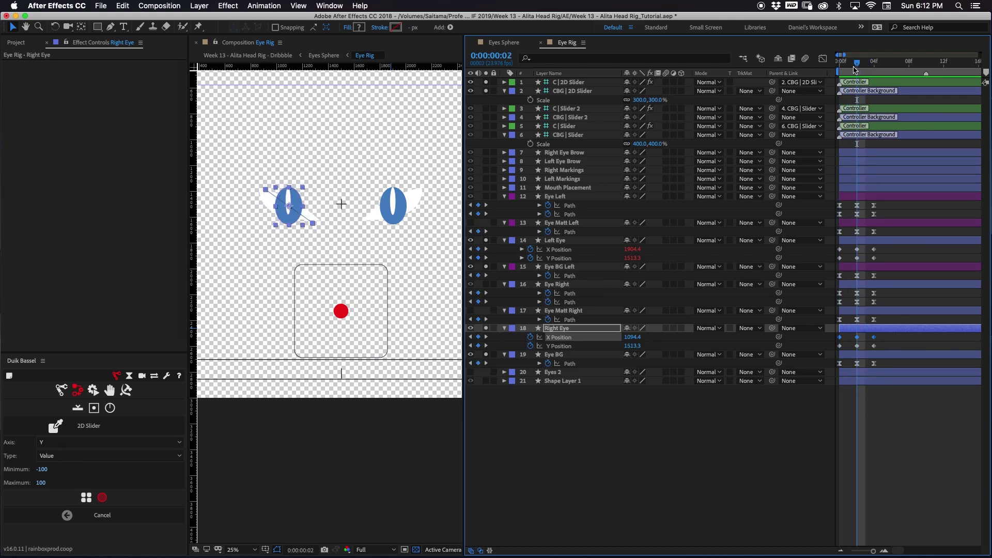
pyautogui.moveTo(890, 339); pyautogui.dragTo(783, 330)
pyautogui.click(58, 516)
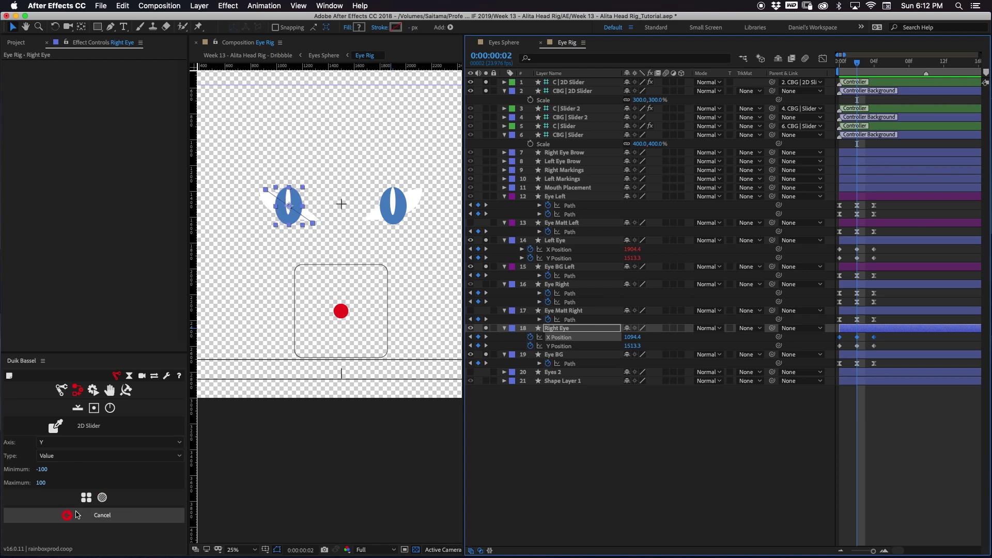
pyautogui.click(88, 500)
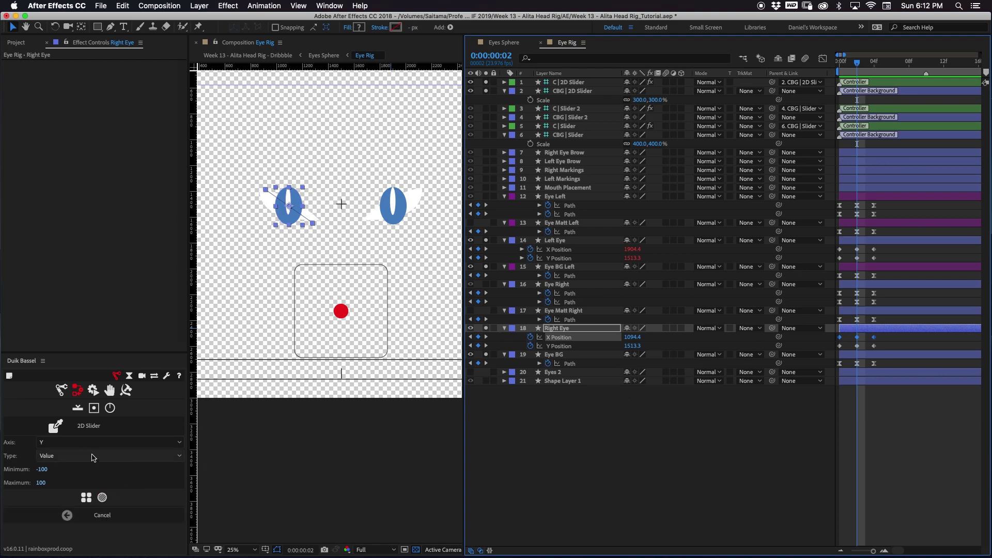
pyautogui.click(86, 500)
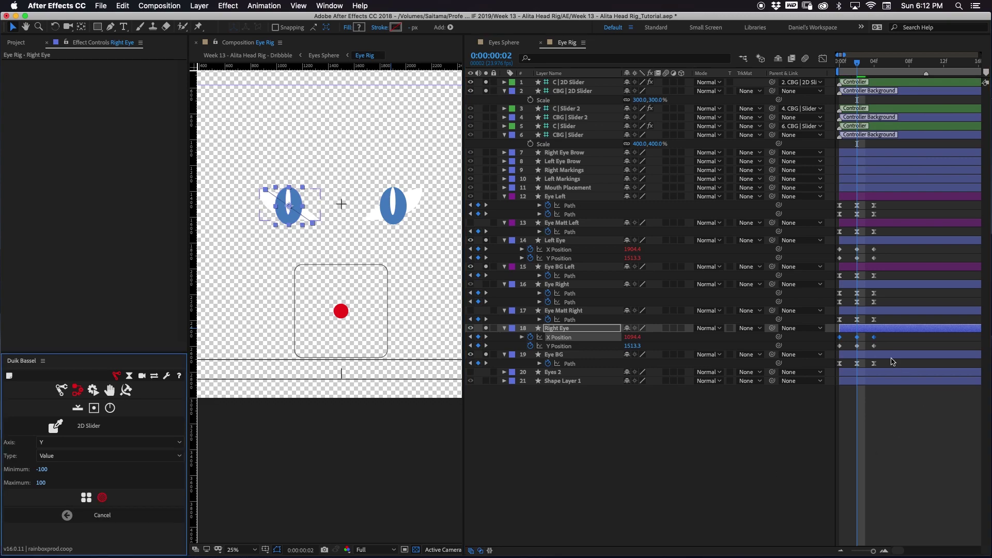
pyautogui.click(839, 347)
pyautogui.moveTo(838, 346); pyautogui.dragTo(814, 350)
pyautogui.press('super+z')
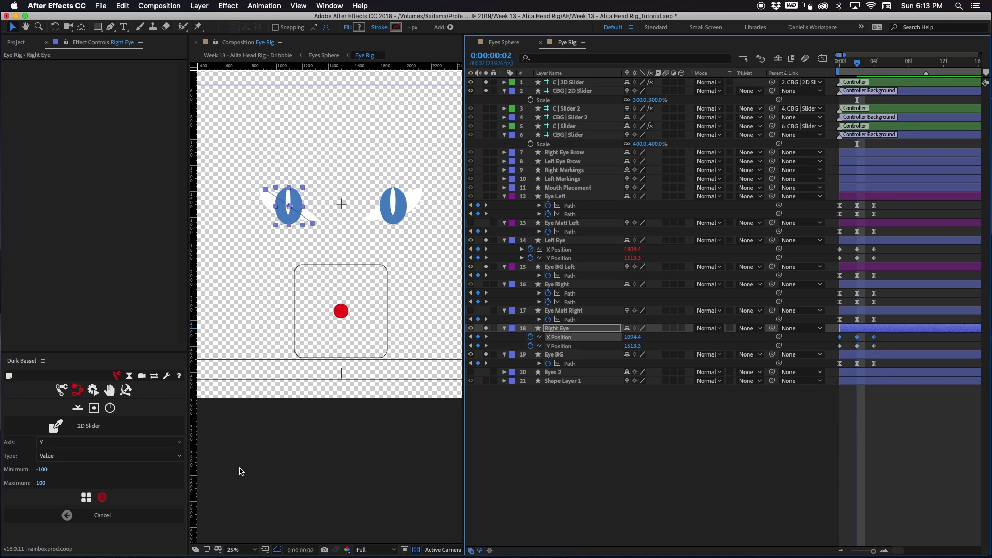
# Connect Right Eye's X Position keyframes to the 2D Slider's X axis with a -100 to 100 value range
pyautogui.click(93, 445)
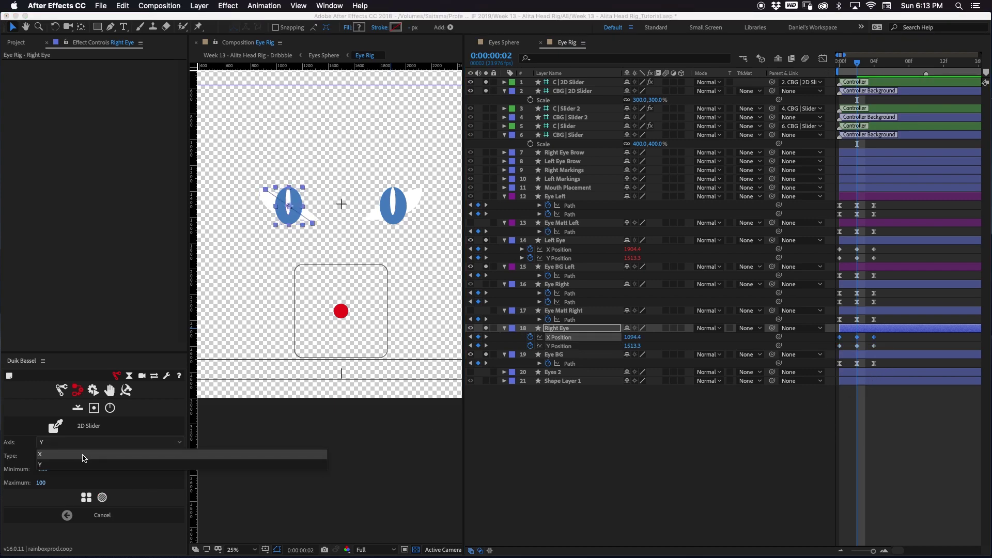
pyautogui.click(82, 455)
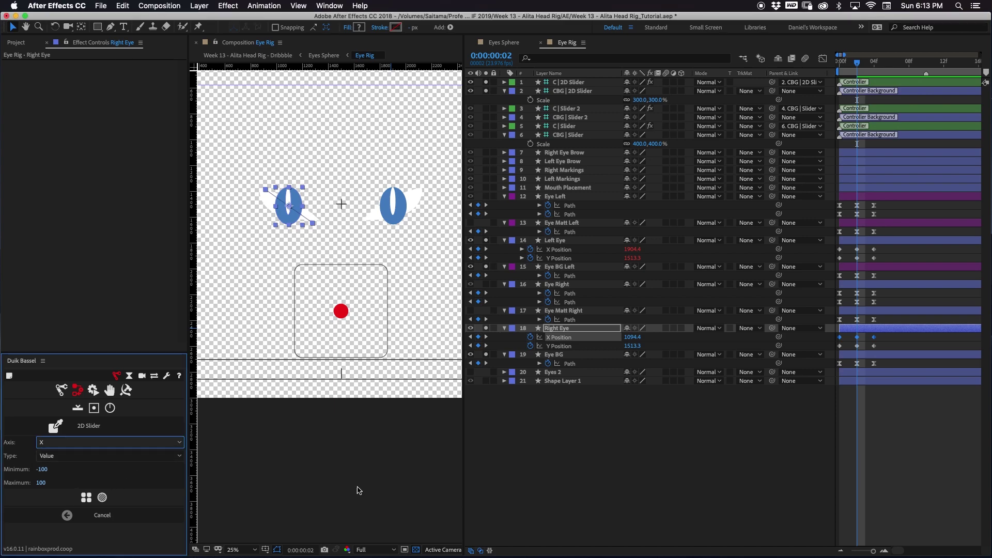
pyautogui.click(84, 498)
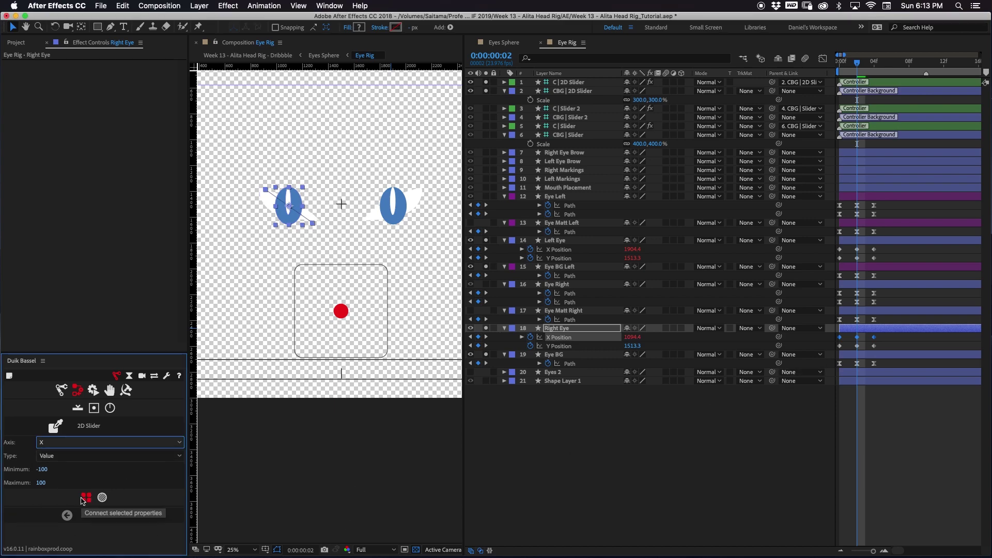
# Connect Right Eye's Y Position keyframes to the 2D Slider's Y axis with a -100 to 100 value range
pyautogui.moveTo(902, 350); pyautogui.dragTo(795, 345)
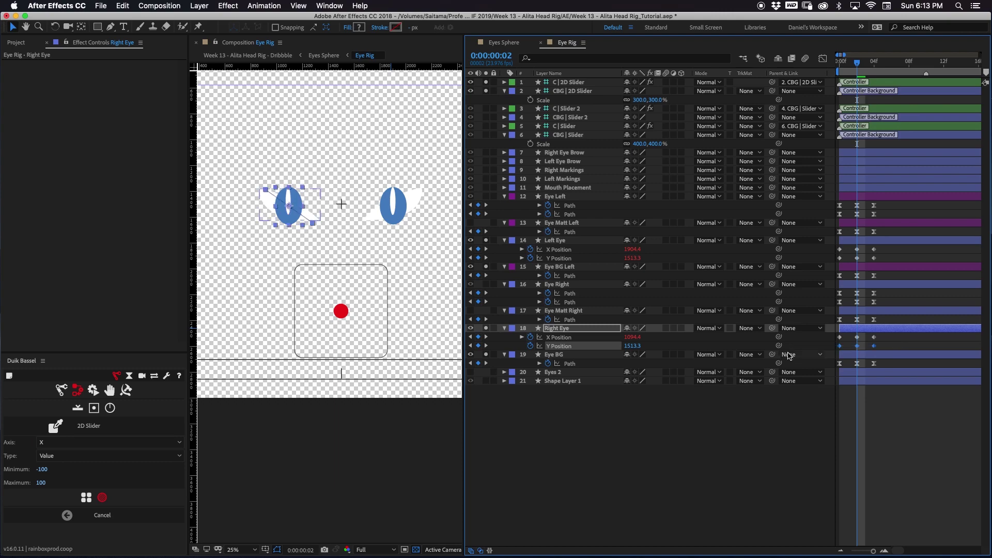
pyautogui.click(69, 443)
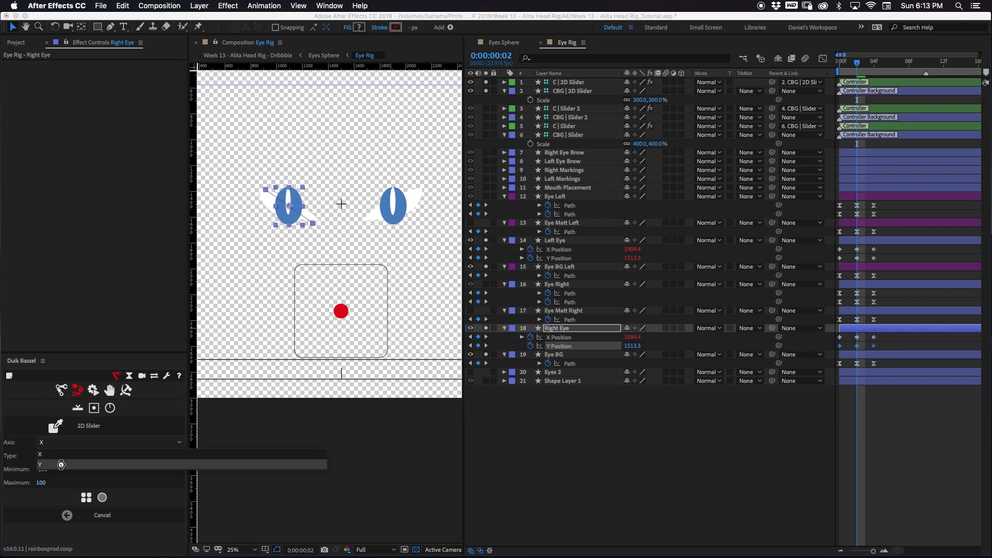
pyautogui.click(61, 464)
pyautogui.click(85, 497)
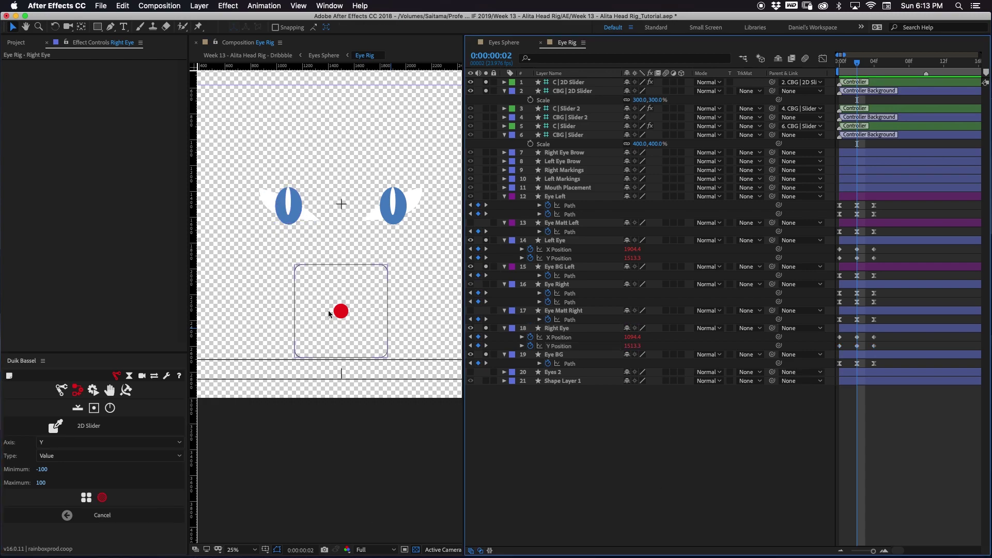
# Test the C | 2D Slider controller on both eyes, and undo its move
pyautogui.moveTo(339, 312)
pyautogui.mouseDown()
pyautogui.moveTo(317, 290)
pyautogui.moveTo(337, 277)
pyautogui.moveTo(348, 337)
pyautogui.moveTo(316, 290)
pyautogui.moveTo(383, 286)
pyautogui.moveTo(350, 288)
pyautogui.moveTo(349, 331)
pyautogui.moveTo(350, 309)
pyautogui.moveTo(342, 313)
pyautogui.mouseUp()
pyautogui.click(283, 431)
pyautogui.press('super+z')
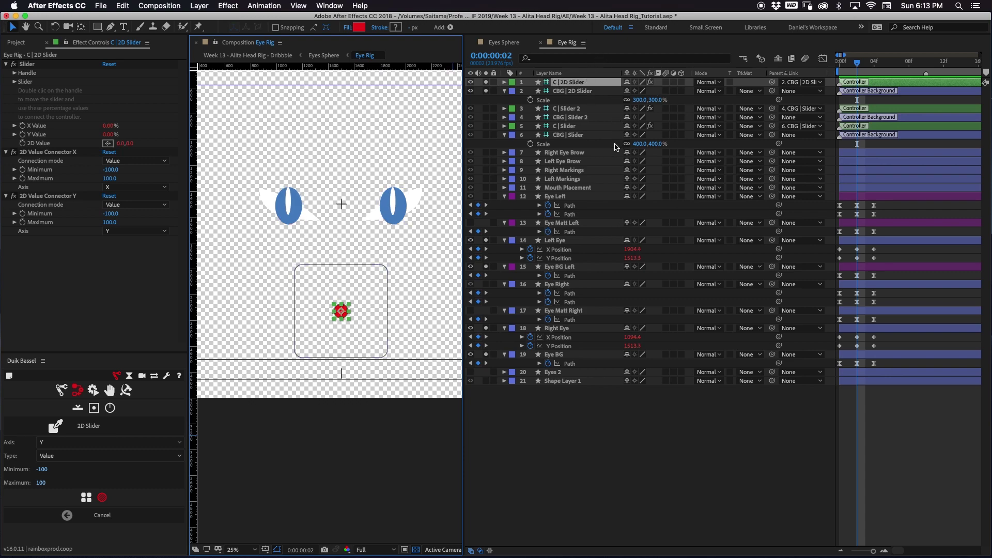
# Collapse the CBG | 2D Slider layer's properties and deselect all layers
pyautogui.click(505, 92)
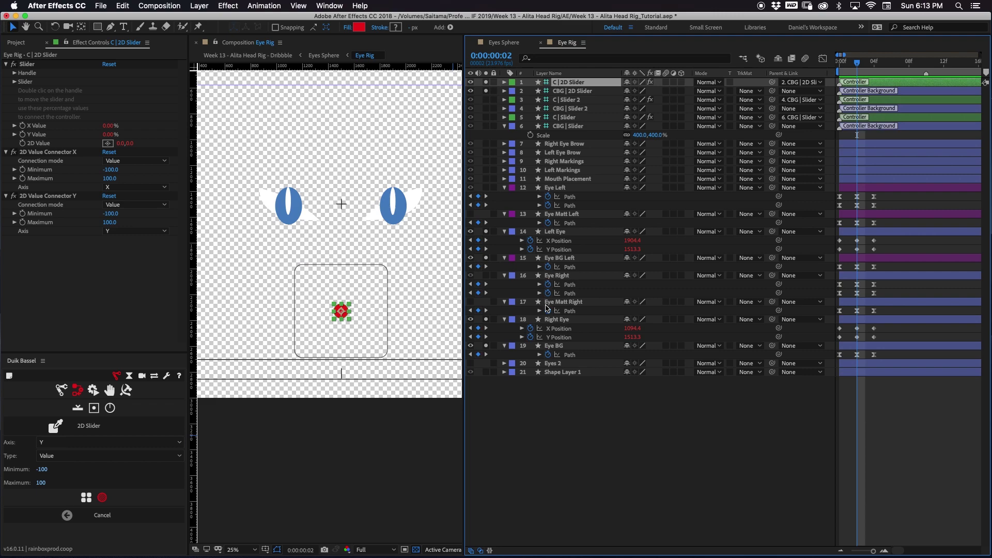
pyautogui.click(555, 461)
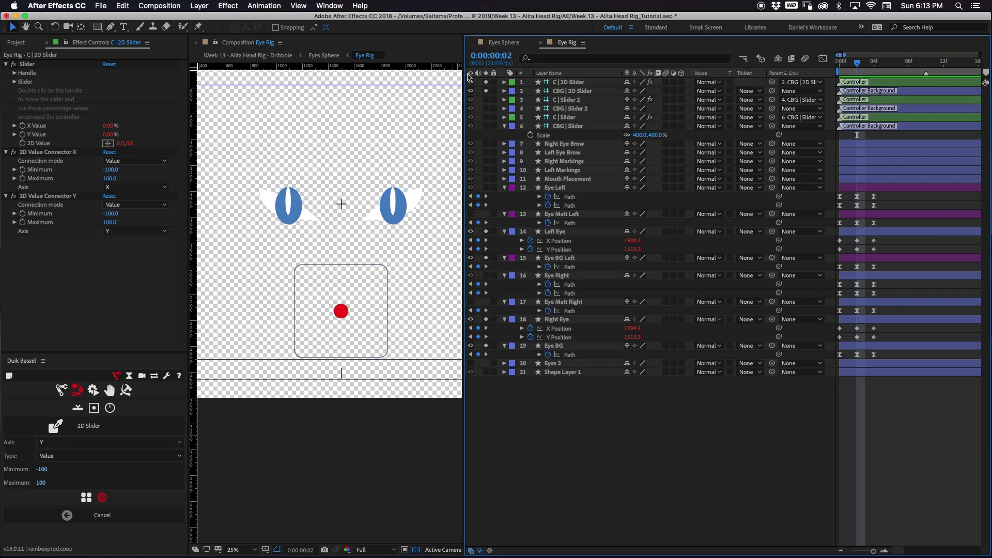
# Apply an Alpha track matte to the Right Eye and Left Eye layers using the Eye Matt layers above them
pyautogui.click(568, 320)
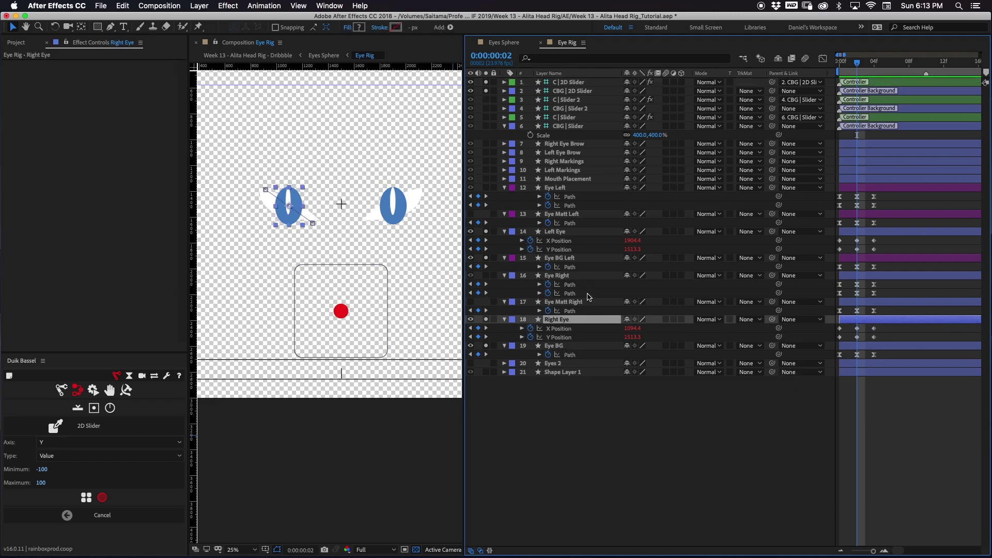
pyautogui.keyDown('super'); pyautogui.click(567, 233); pyautogui.keyUp('super')
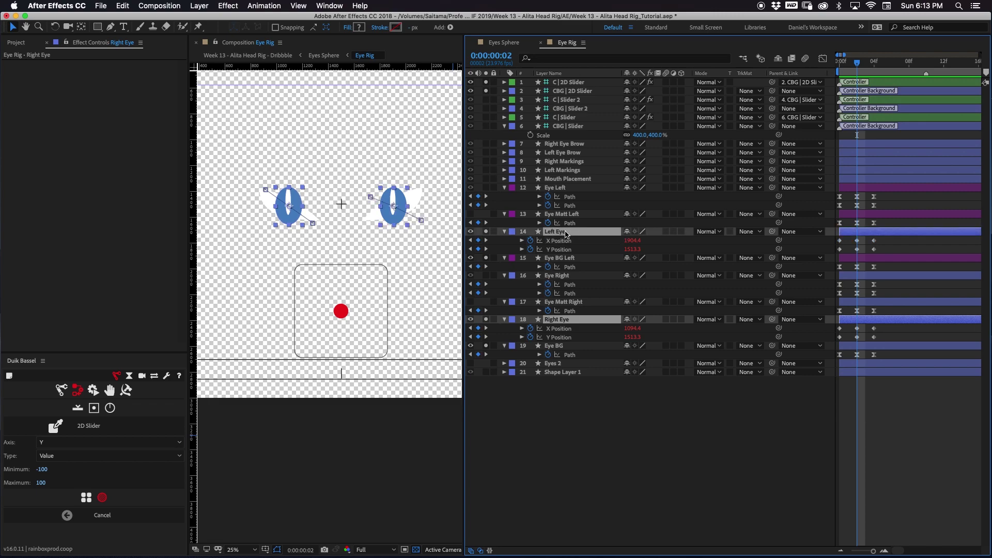
pyautogui.click(746, 232)
pyautogui.click(765, 258)
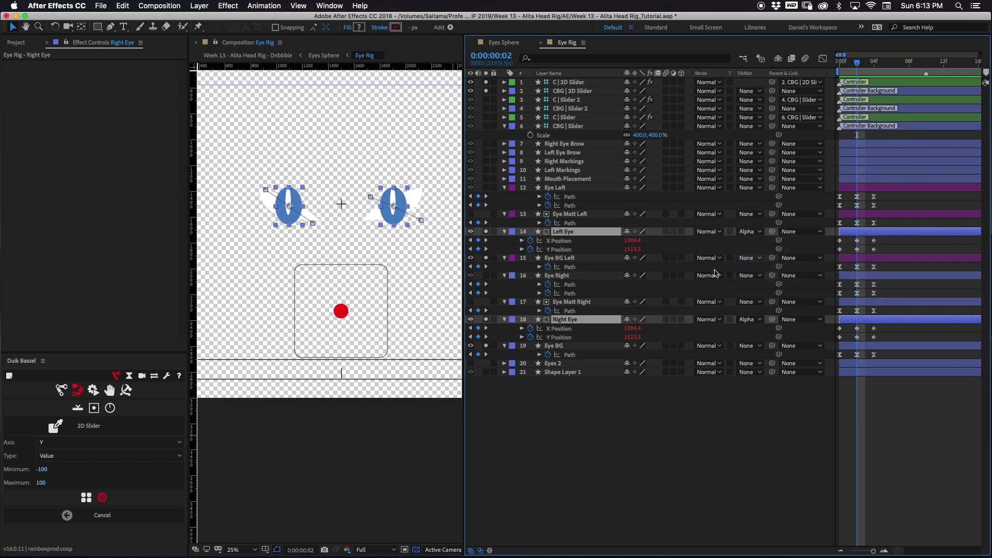
pyautogui.click(644, 464)
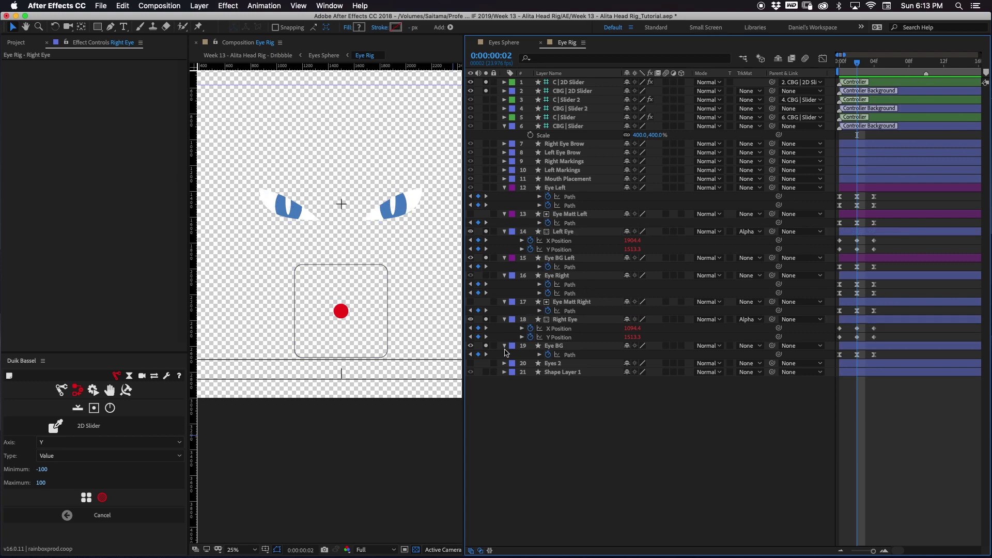
pyautogui.click(417, 206)
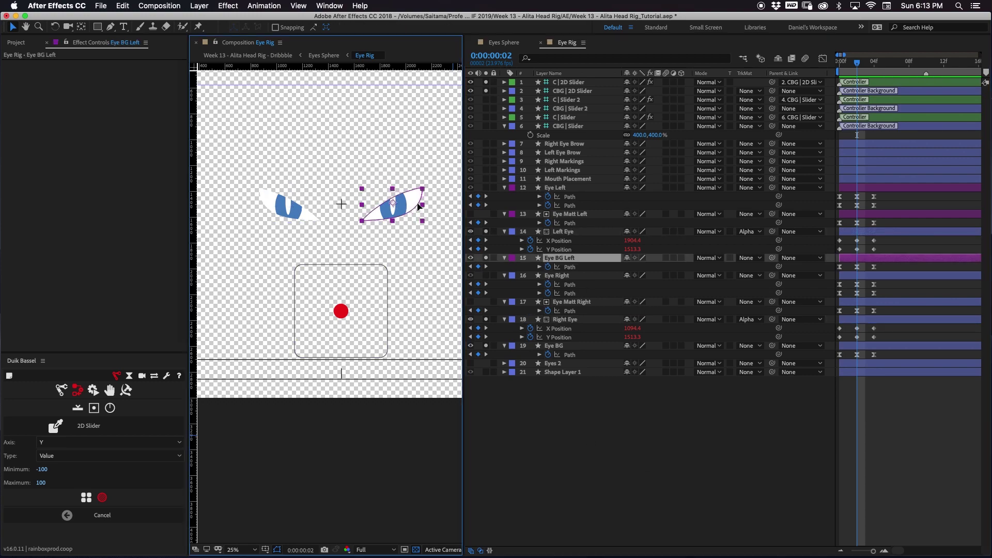
pyautogui.click(587, 461)
pyautogui.click(418, 199)
pyautogui.click(617, 469)
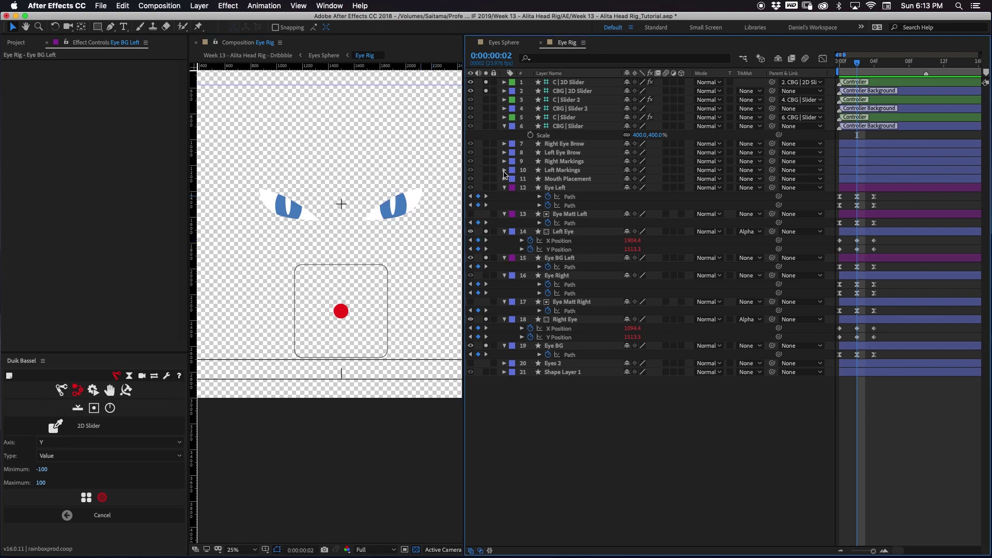
# Unsolo all layers and move the 2D Slider controller downward so it sits lower around the mouth
pyautogui.moveTo(486, 83); pyautogui.dragTo(492, 366)
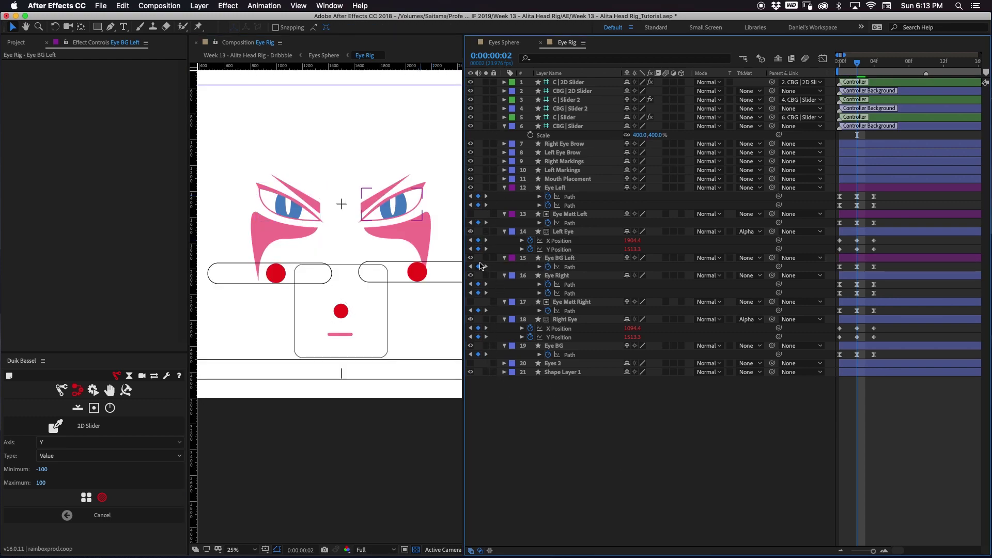
pyautogui.moveTo(366, 309); pyautogui.dragTo(365, 337)
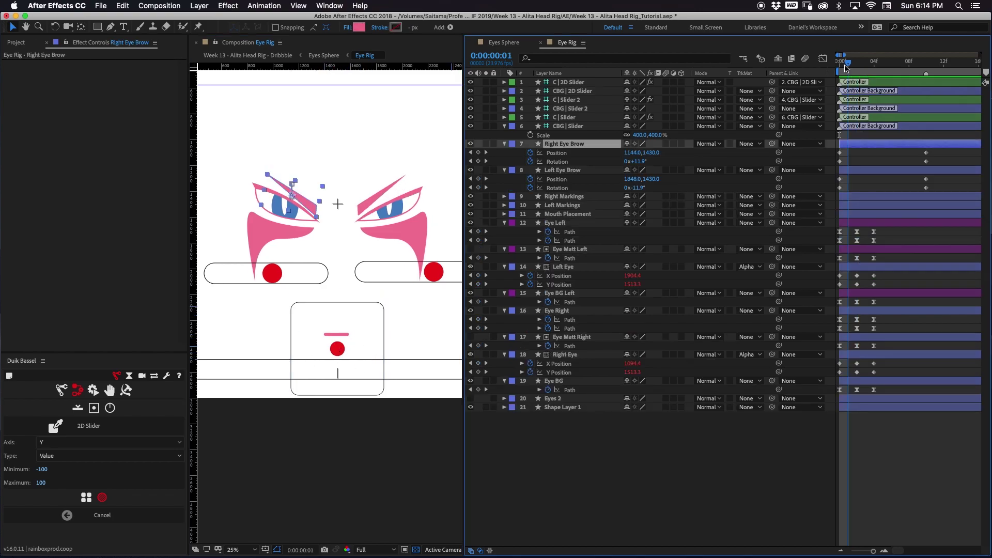
# Examine the Position and Rotation animation of both eyebrows between frame 0 and frame 10
pyautogui.moveTo(847, 67)
pyautogui.mouseDown()
pyautogui.moveTo(926, 63)
pyautogui.moveTo(839, 71)
pyautogui.mouseUp()
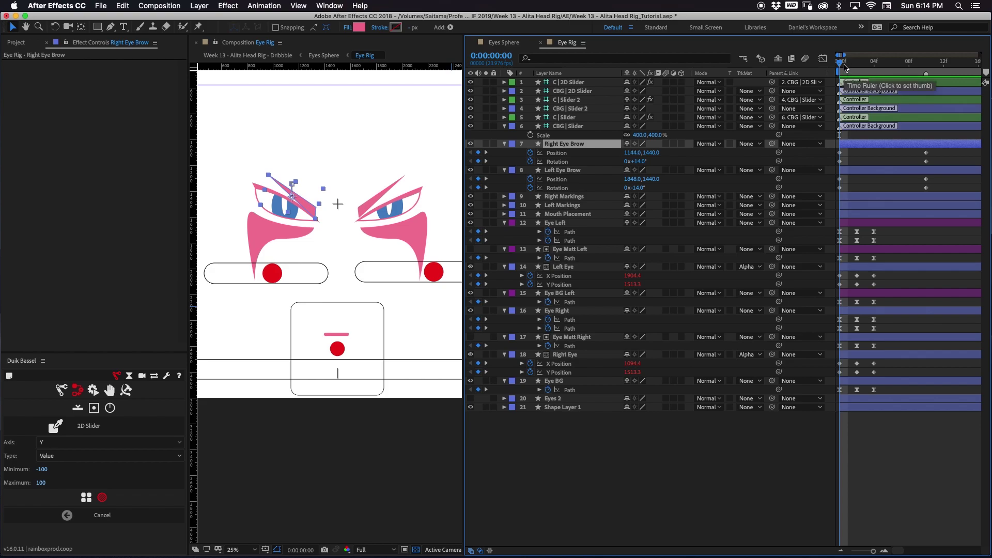
pyautogui.moveTo(845, 67); pyautogui.dragTo(925, 74)
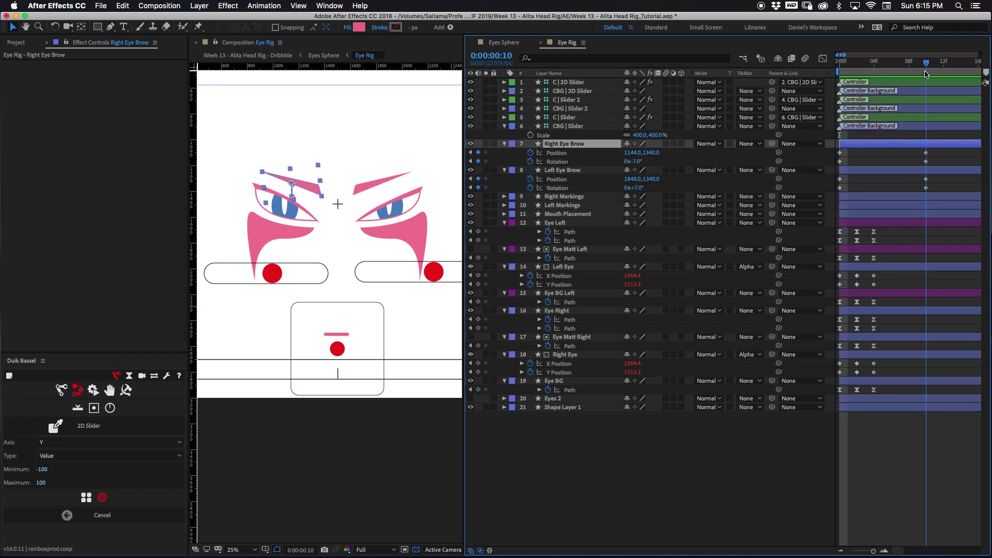
pyautogui.moveTo(925, 74)
pyautogui.mouseDown()
pyautogui.moveTo(823, 85)
pyautogui.moveTo(927, 74)
pyautogui.mouseUp()
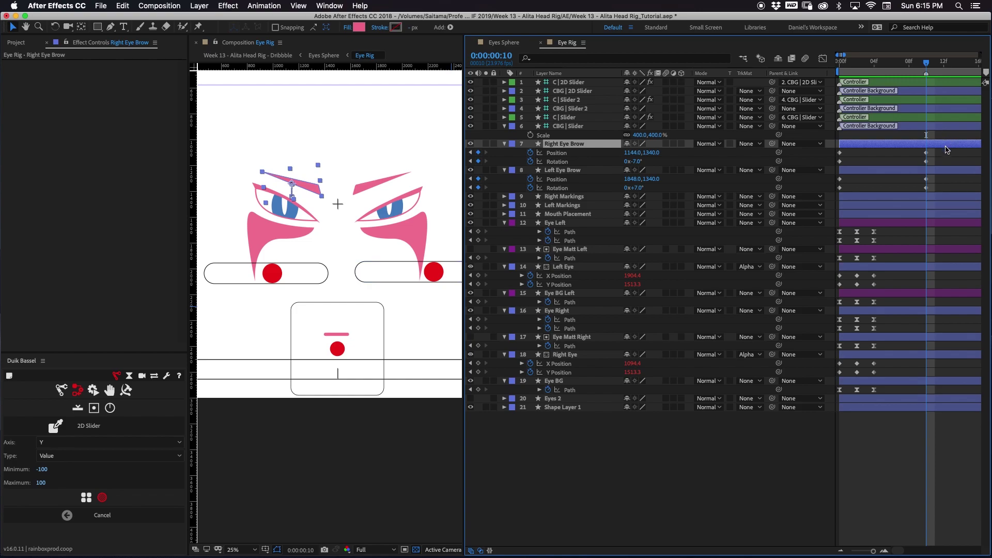
# Create a new Duik Slider controller for the eyebrows
pyautogui.click(488, 507)
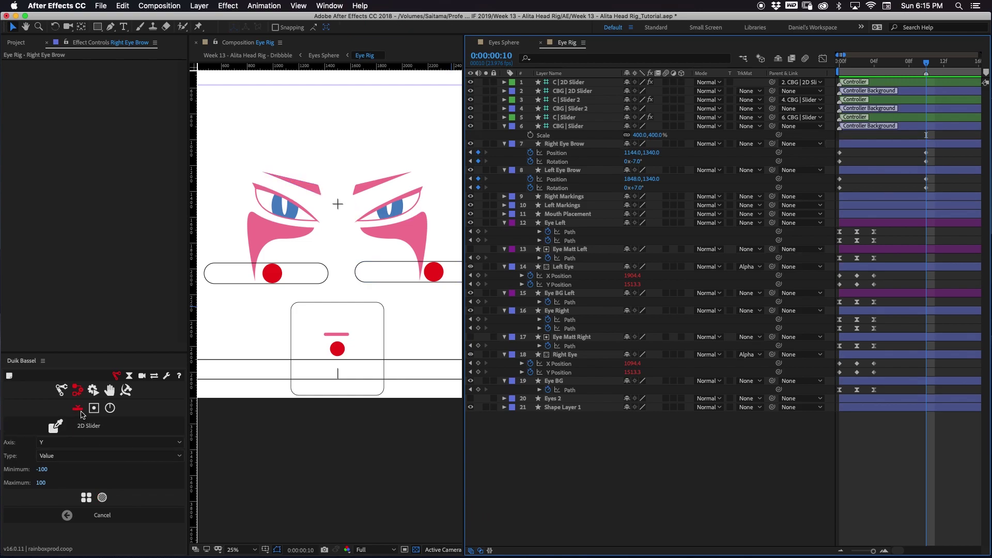
pyautogui.click(79, 409)
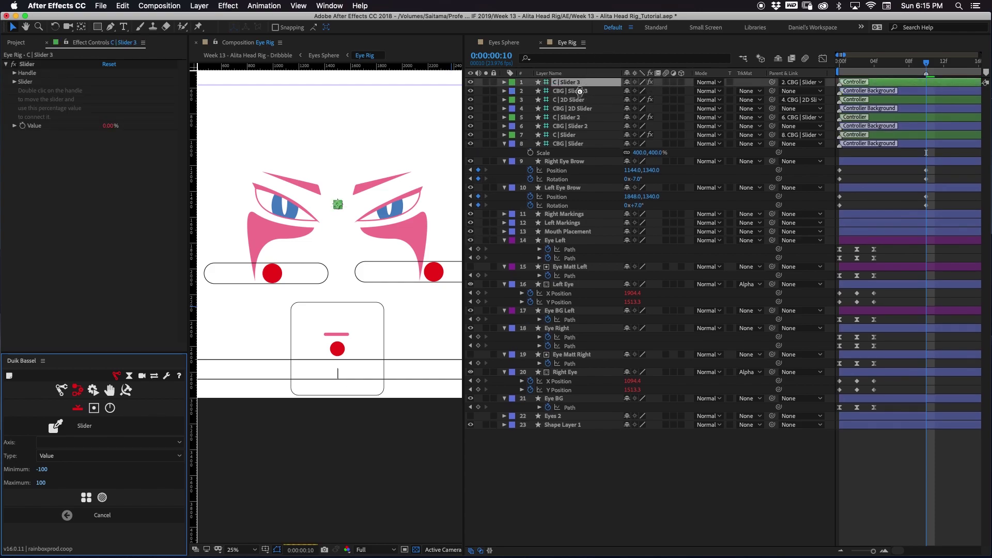
pyautogui.click(594, 100)
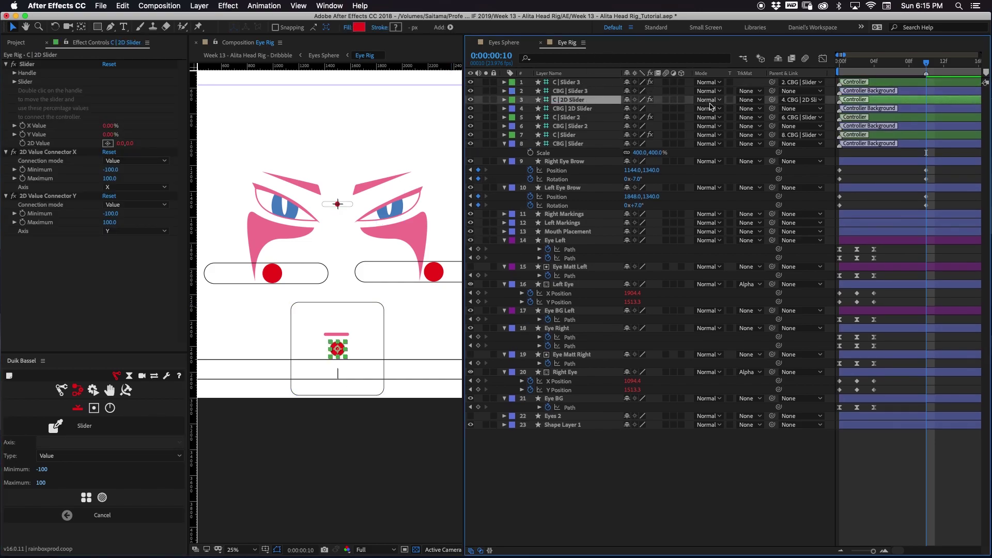
pyautogui.press('s')
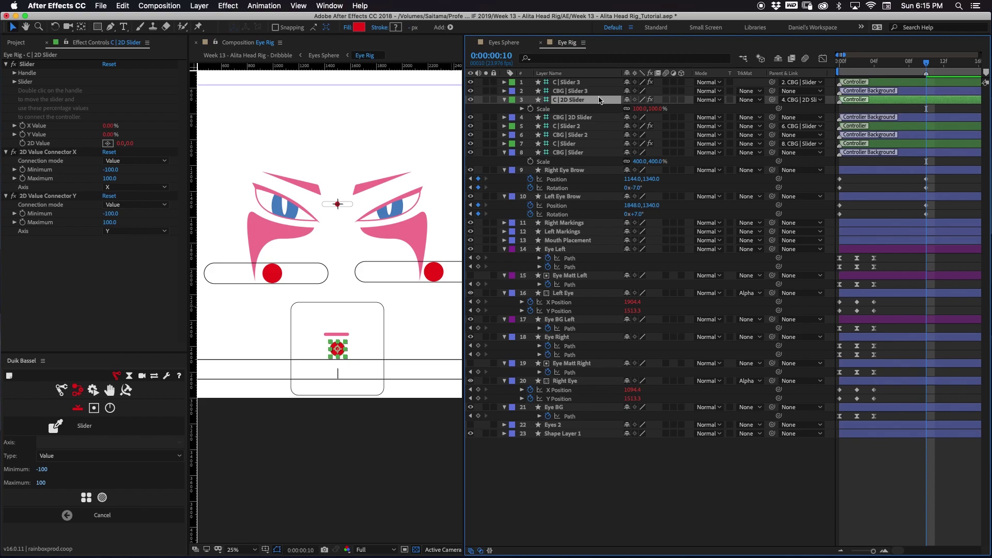
# Scale the CBG | Slider 3 background to 300% and move it above the eyebrows
pyautogui.click(593, 92)
pyautogui.press('s')
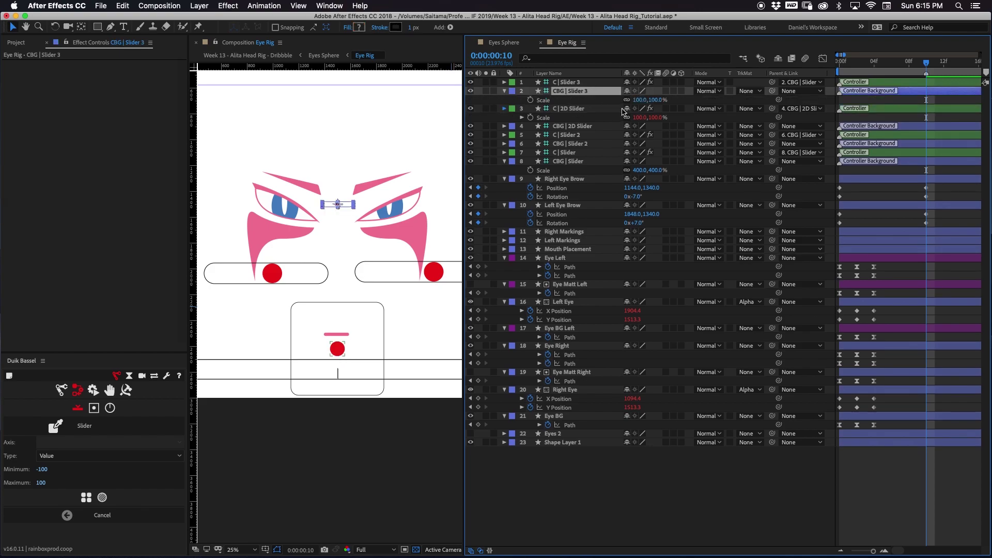
pyautogui.click(656, 100)
pyautogui.write('300')
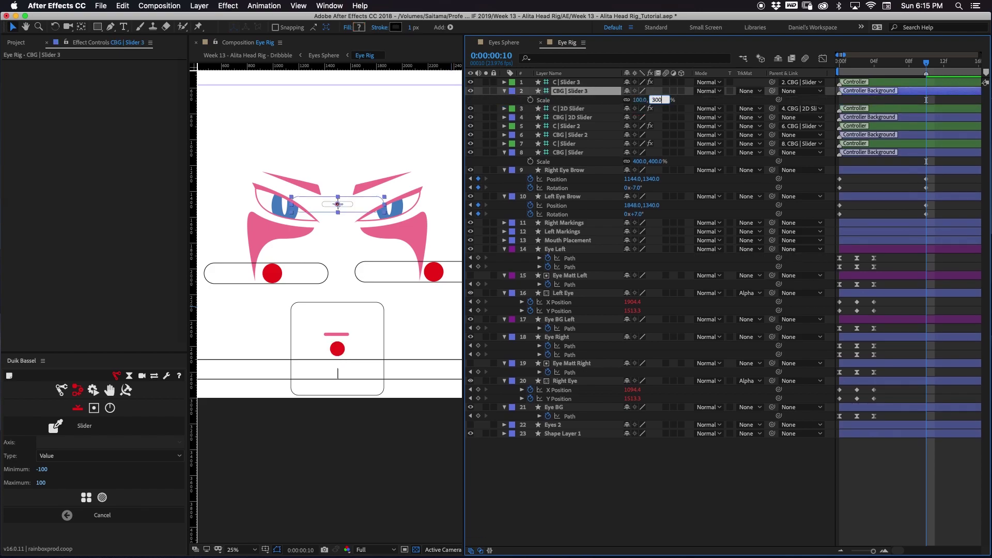
pyautogui.press('Return')
pyautogui.moveTo(338, 205); pyautogui.dragTo(337, 123)
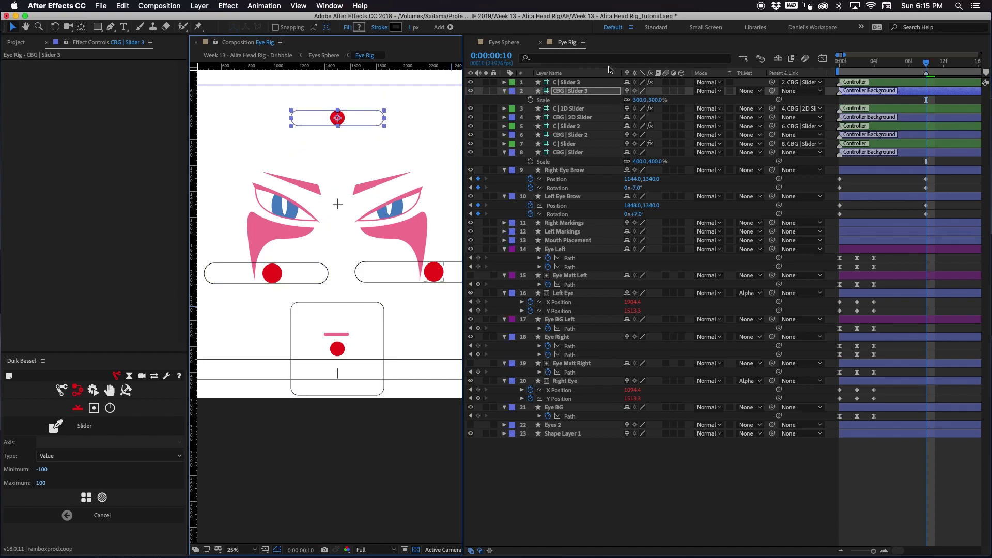
# Rename the C | Slider 3 layer as C | Eyebrow Controller
pyautogui.click(601, 83)
pyautogui.press('Return')
pyautogui.press('Right')
pyautogui.press('BackSpace')
pyautogui.press('BackSpace')
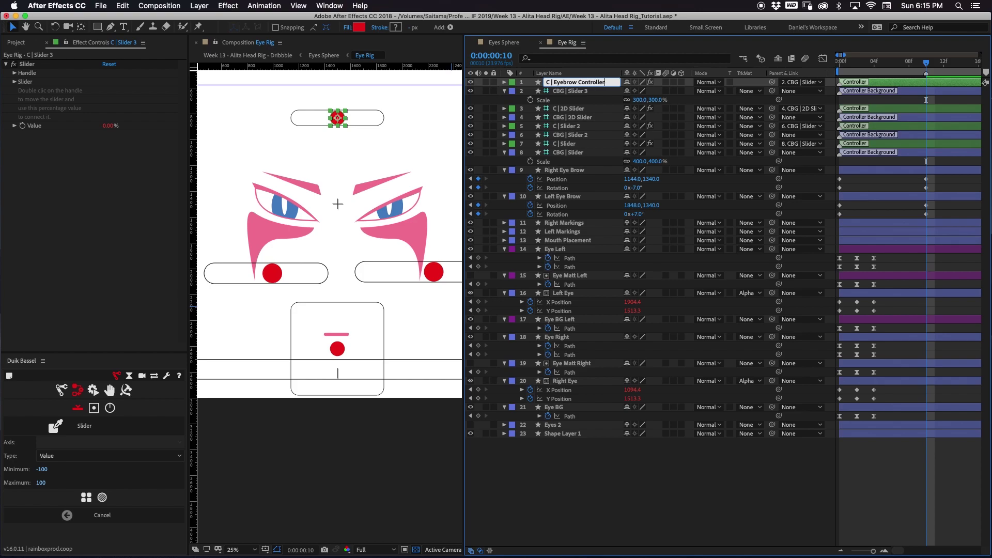
pyautogui.press('Return')
# Rename CBG | 2D Slider as CBG | Eye Controller, and the eye-shape sliders as C | Right Eyelid Controller and C | Left Eyelid Controller
pyautogui.click(599, 118)
pyautogui.press('Return')
pyautogui.press('Right')
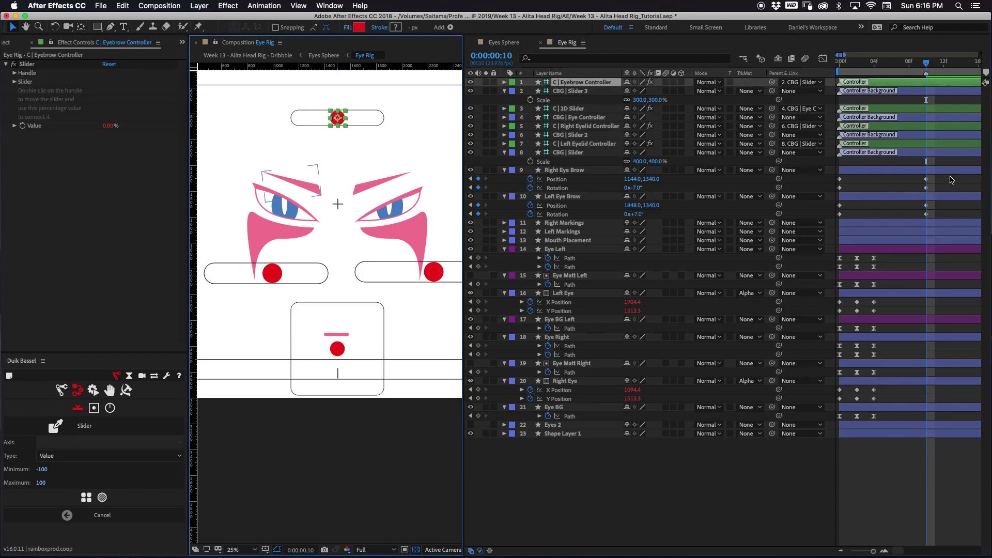
# Connect both eyebrows' Position and Rotation keyframes to the Eyebrow Controller slider with a -100 to 100 value range
pyautogui.moveTo(951, 177); pyautogui.dragTo(817, 230)
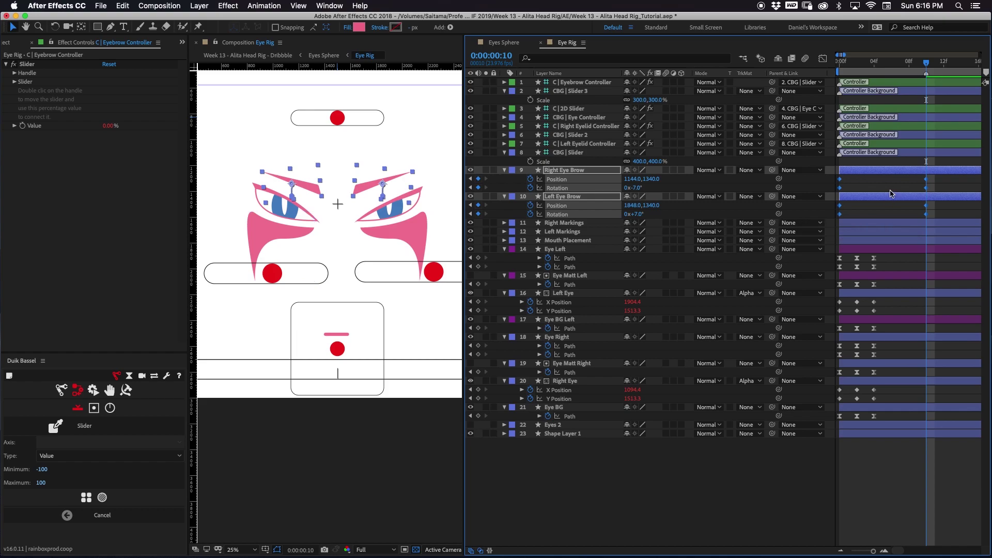
pyautogui.click(84, 499)
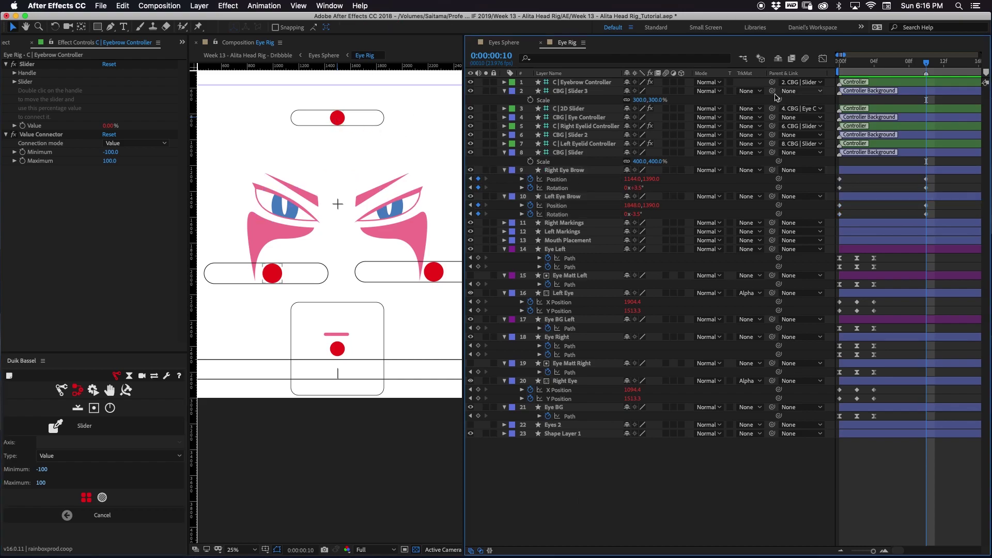
pyautogui.moveTo(890, 64)
pyautogui.mouseDown()
pyautogui.moveTo(865, 67)
pyautogui.moveTo(886, 70)
pyautogui.mouseUp()
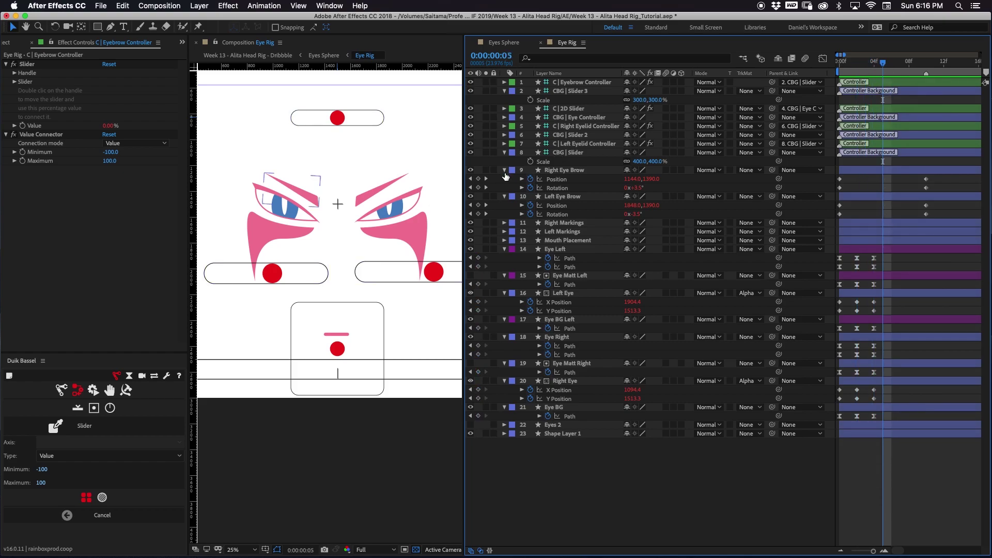
# Collapse the properties of all layers in the Eye Rig composition and deselect them
pyautogui.press('super+a')
pyautogui.press('u')
pyautogui.press('super+shift+a')
# Test the C | Eyebrow Controller by sliding its handle along the track
pyautogui.click(342, 119)
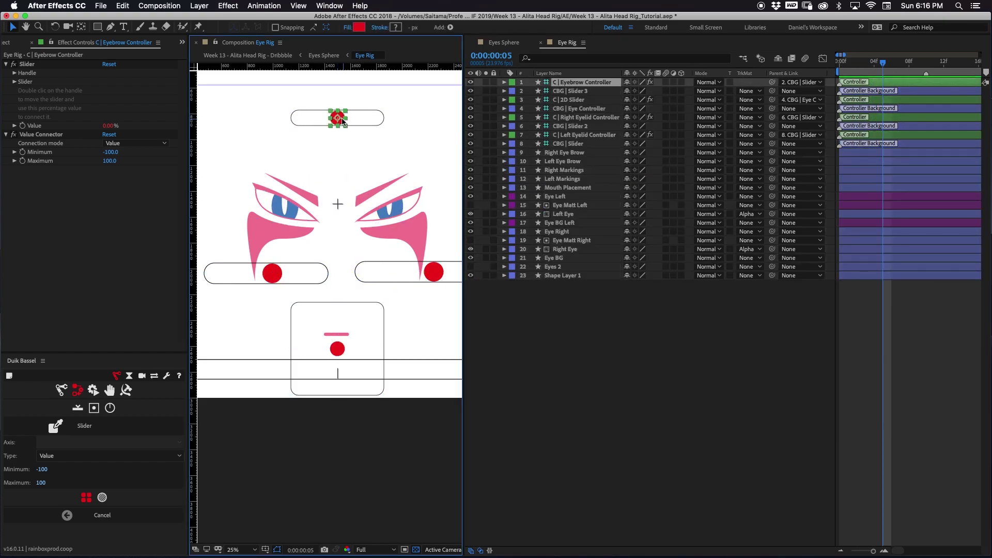
pyautogui.moveTo(337, 119)
pyautogui.mouseDown()
pyautogui.moveTo(309, 119)
pyautogui.moveTo(352, 123)
pyautogui.moveTo(317, 119)
pyautogui.moveTo(342, 120)
pyautogui.mouseUp()
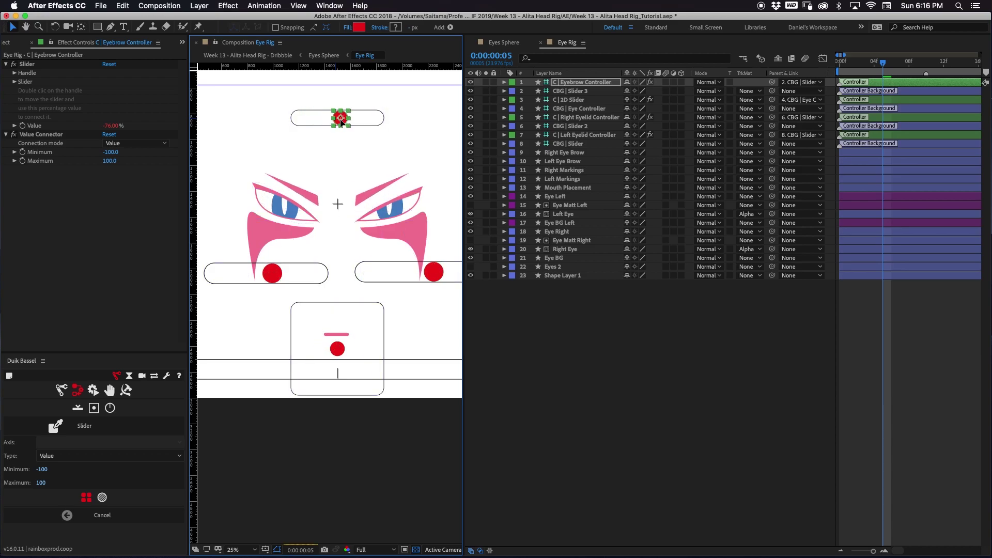
pyautogui.click(645, 365)
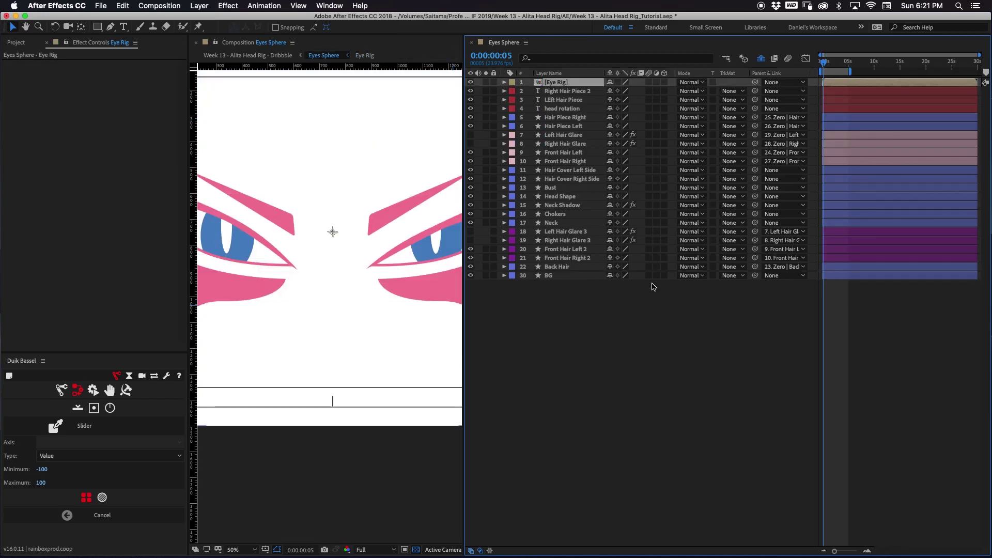
# Try to scale down the Eye Rig precomp in the Eyes Sphere composition
pyautogui.press(',')
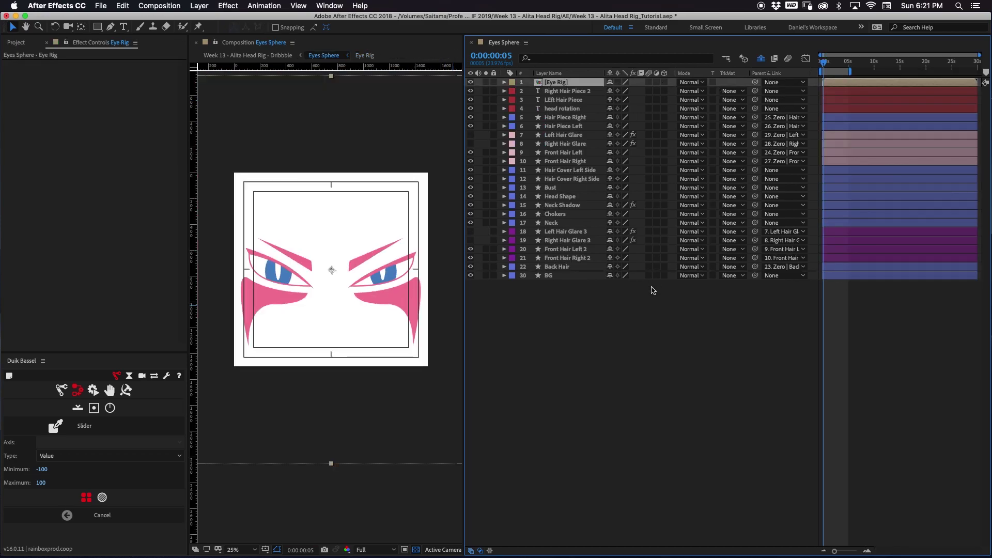
pyautogui.press('s')
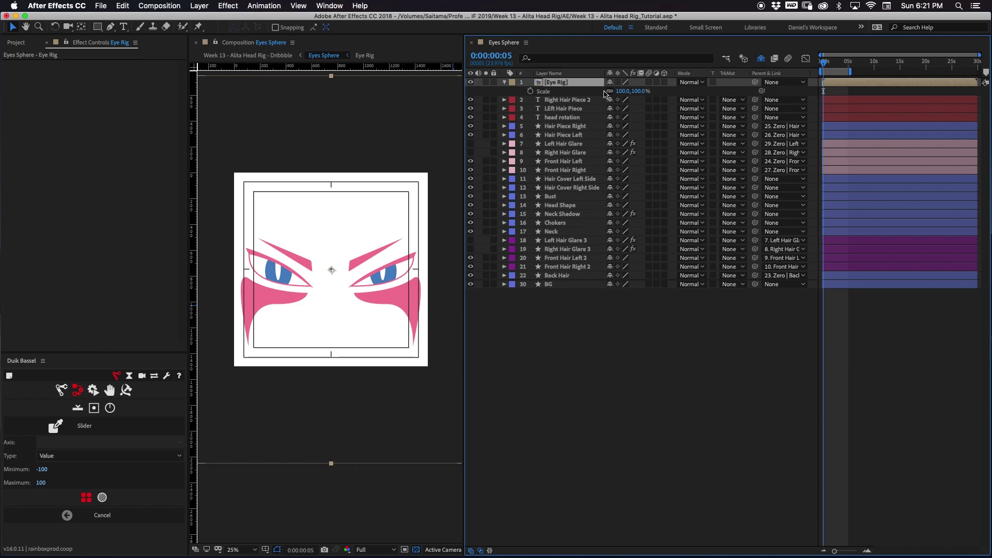
pyautogui.moveTo(646, 91); pyautogui.dragTo(616, 99)
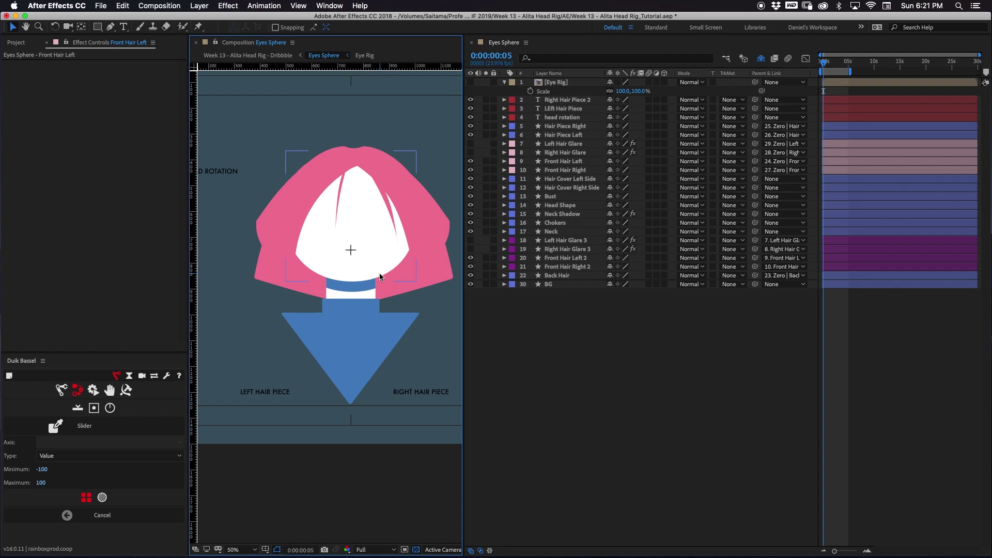
# Solo the Head Shape layer and reveal its keyframed Path property
pyautogui.click(380, 277)
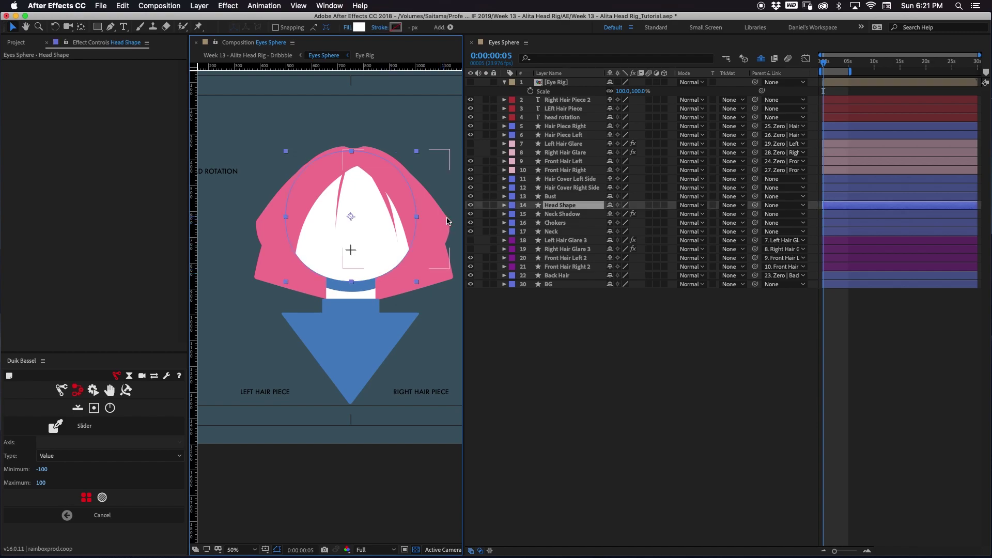
pyautogui.click(486, 205)
pyautogui.click(485, 205)
pyautogui.click(485, 205)
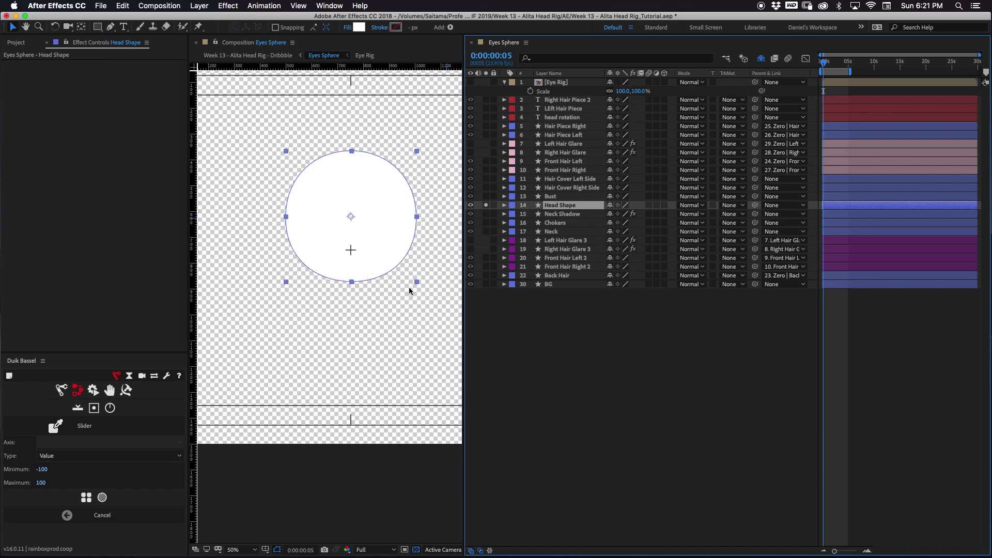
pyautogui.press('u')
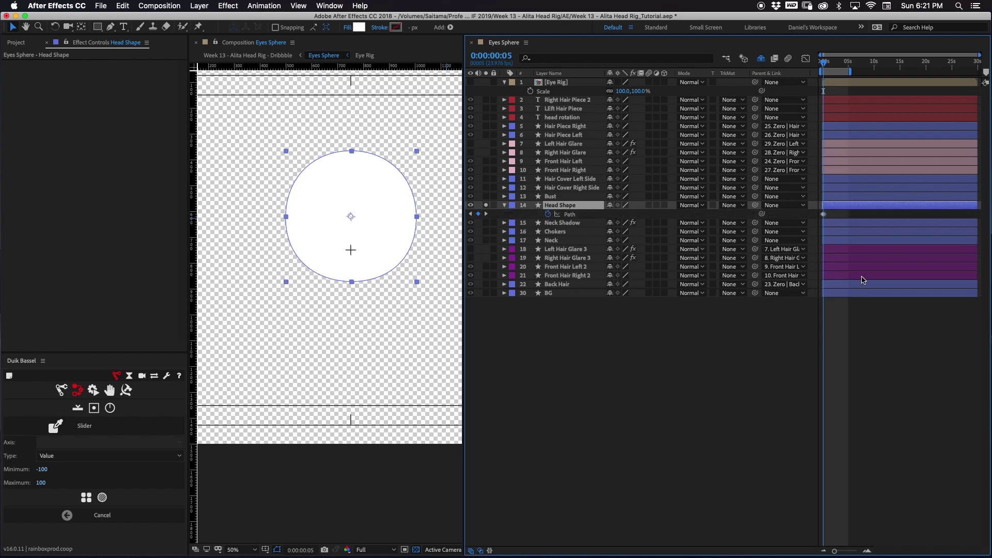
# Examine the Head Shape's Path keyframes by scrubbing through the first frames, and unsolo the layer
pyautogui.press('=')
pyautogui.press('=')
pyautogui.press('=')
pyautogui.press('space')
pyautogui.moveTo(868, 217); pyautogui.dragTo(971, 213)
pyautogui.moveTo(831, 67)
pyautogui.mouseDown()
pyautogui.moveTo(823, 67)
pyautogui.moveTo(843, 68)
pyautogui.moveTo(828, 71)
pyautogui.mouseUp()
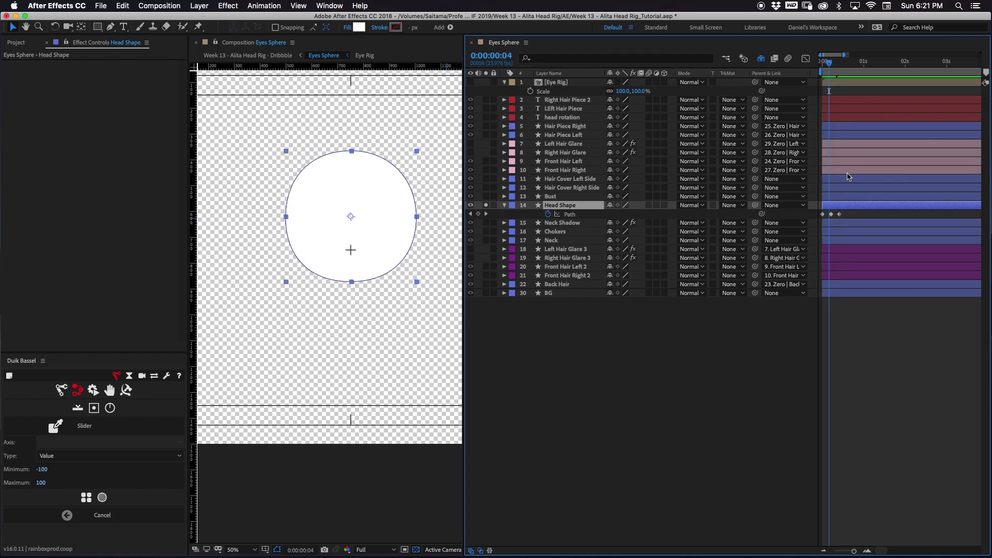
pyautogui.moveTo(840, 65); pyautogui.dragTo(833, 67)
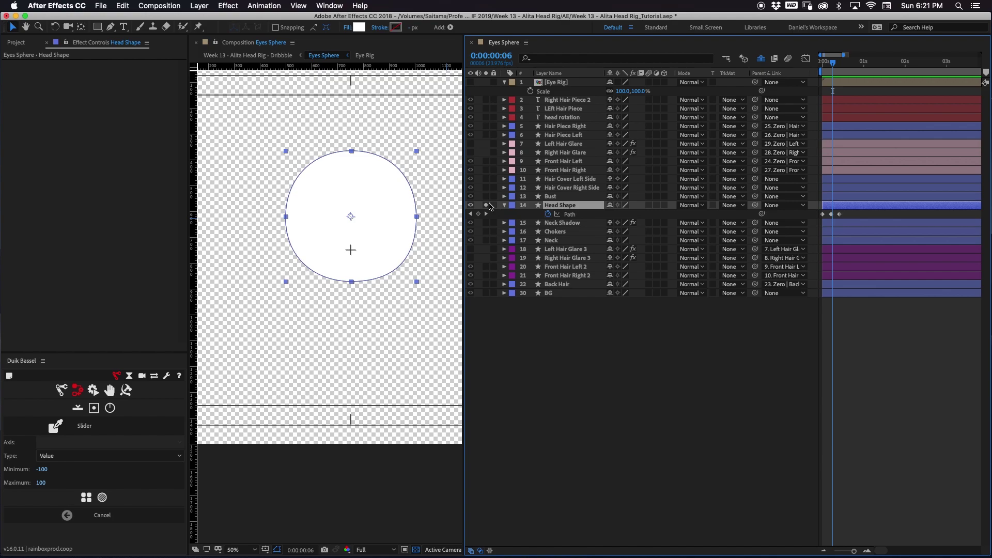
pyautogui.click(486, 206)
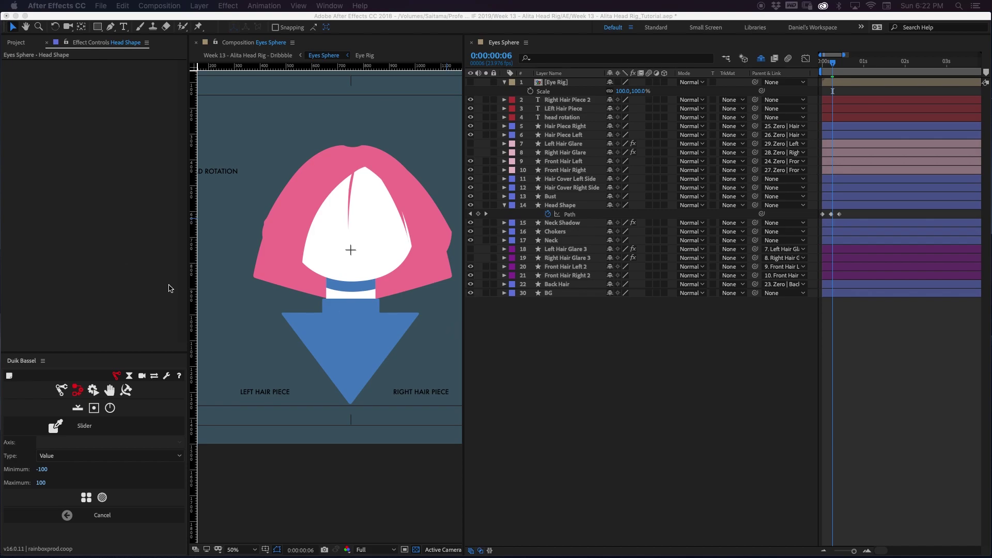
# Make the Eye Rig layer visible in the Eyes Sphere composition
pyautogui.click(558, 398)
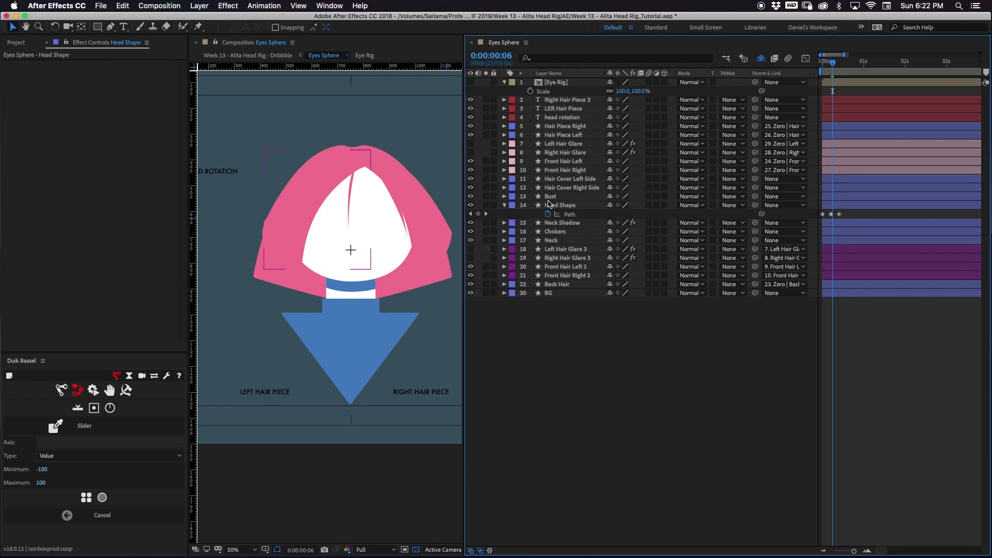
pyautogui.click(471, 83)
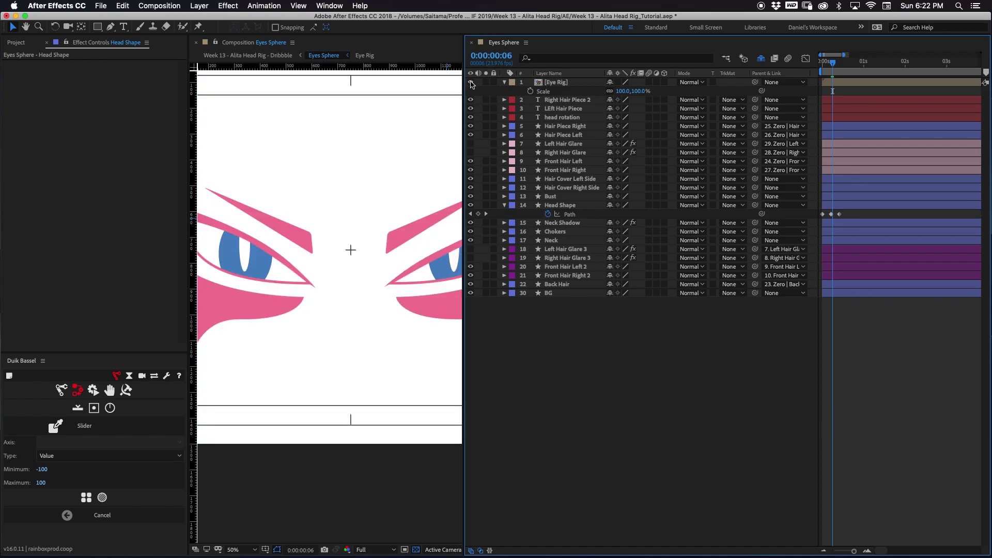
pyautogui.press(',')
pyautogui.press(',')
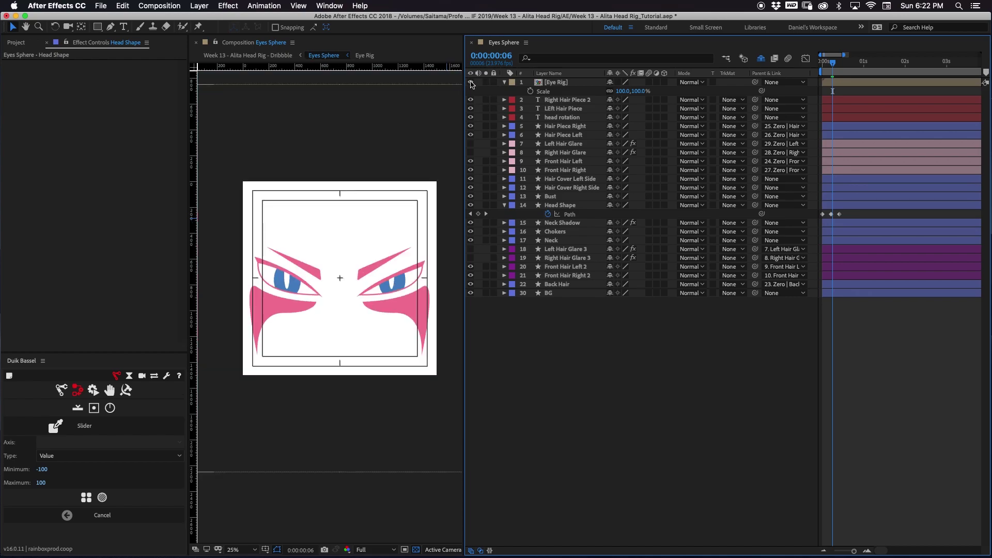
# Open the Effects & Presets panel, dock it above Duik Bassel, and adjust the panel heights
pyautogui.click(199, 5)
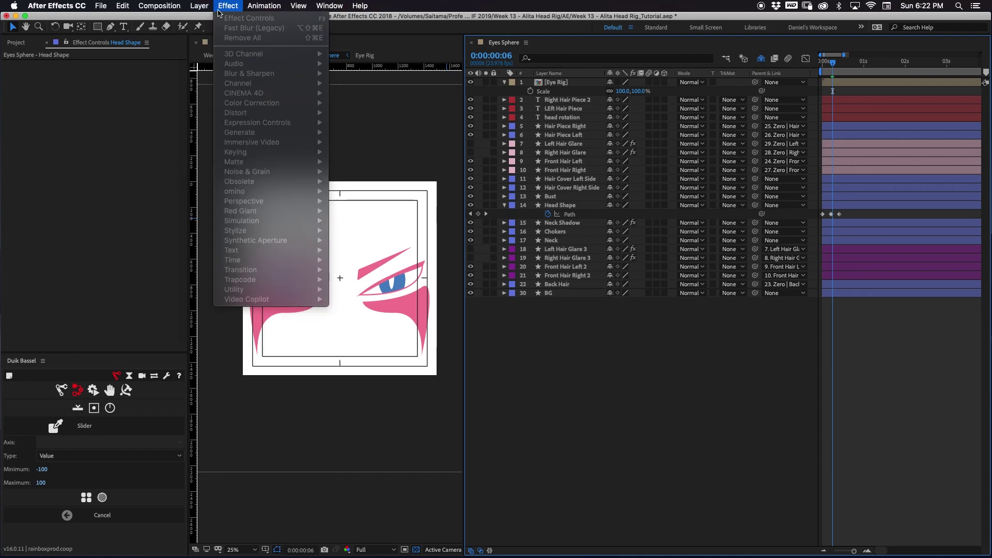
pyautogui.click(218, 9)
pyautogui.click(204, 6)
pyautogui.moveTo(303, 5)
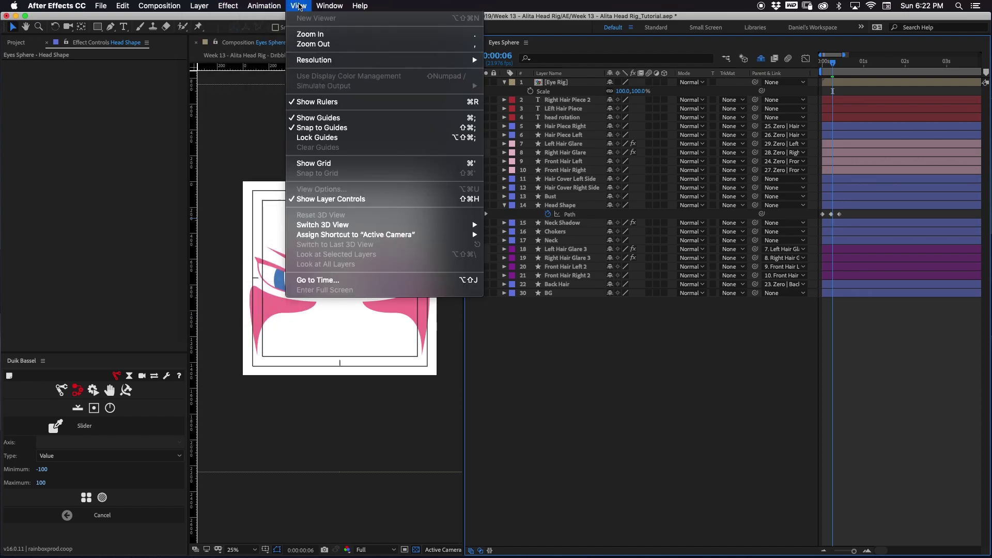
pyautogui.moveTo(363, 5)
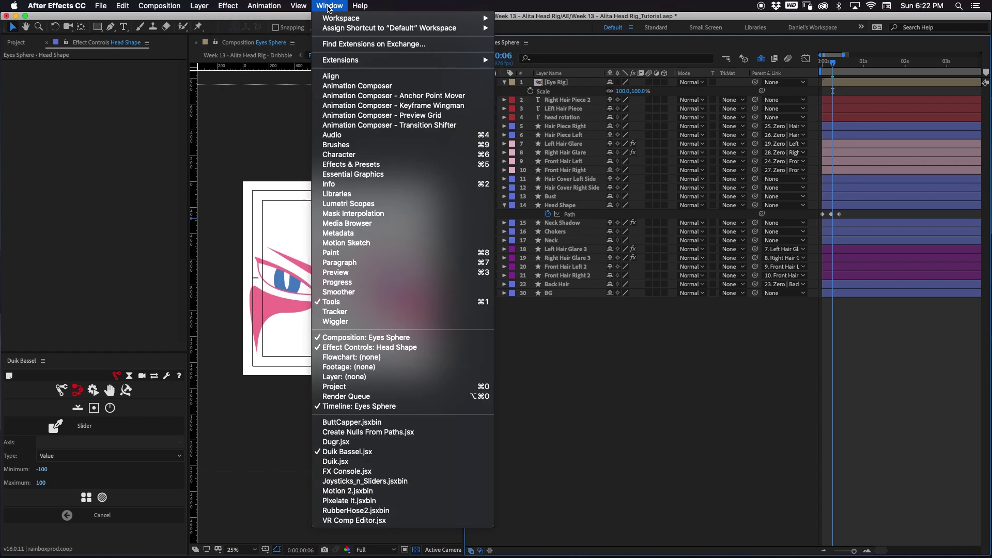
pyautogui.click(351, 165)
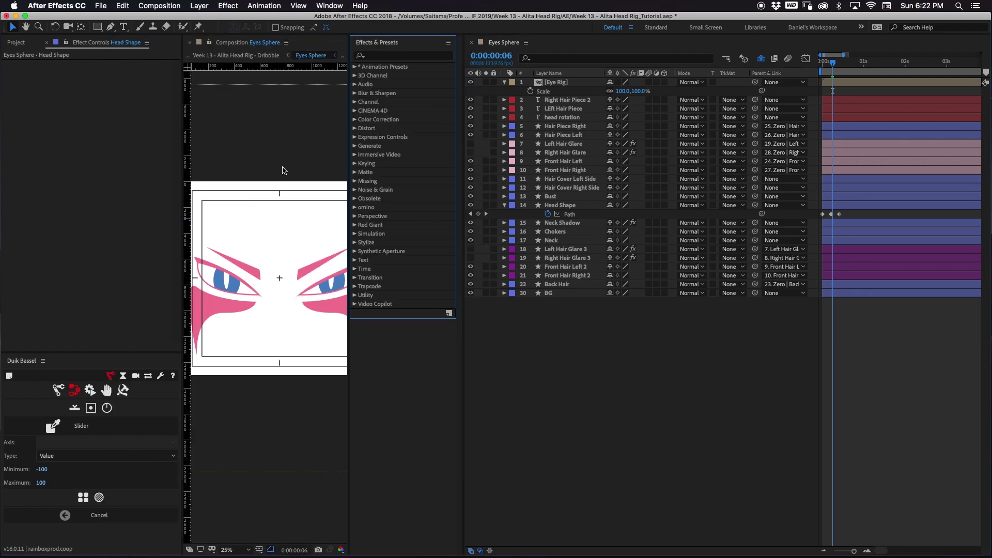
pyautogui.moveTo(372, 49); pyautogui.dragTo(88, 352)
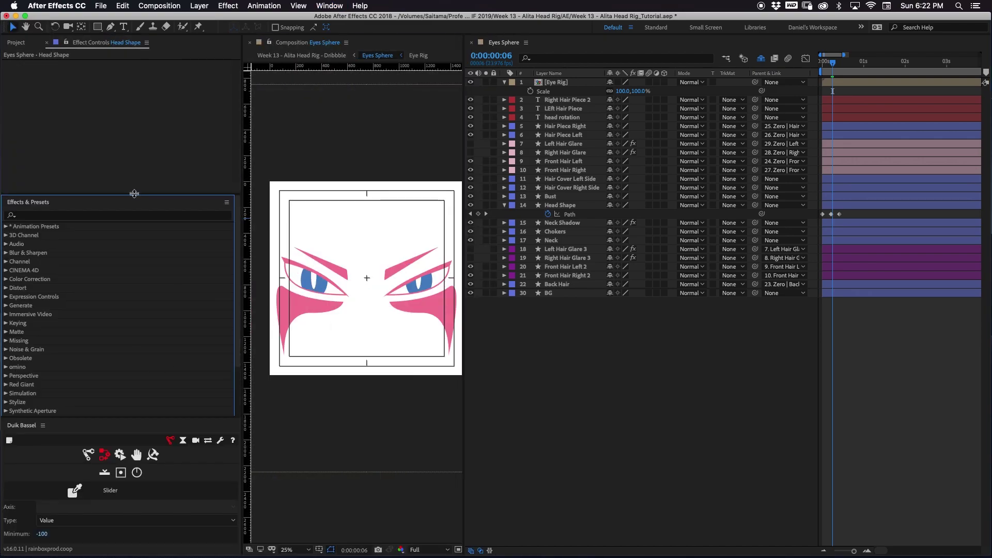
pyautogui.moveTo(135, 415); pyautogui.dragTo(136, 347)
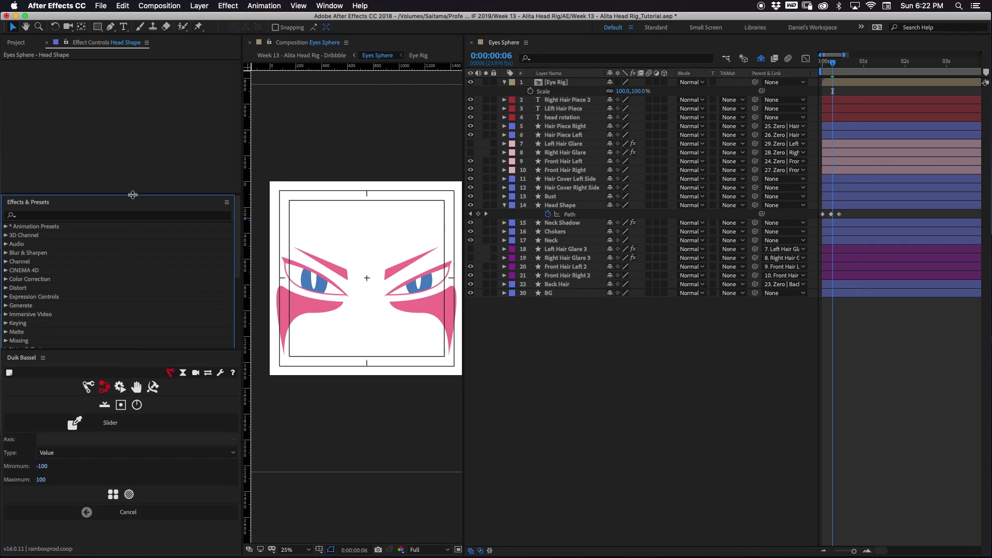
pyautogui.moveTo(133, 195); pyautogui.dragTo(133, 232)
# Find the CC Sphere effect and apply it to the Eye Rig layer
pyautogui.click(74, 254)
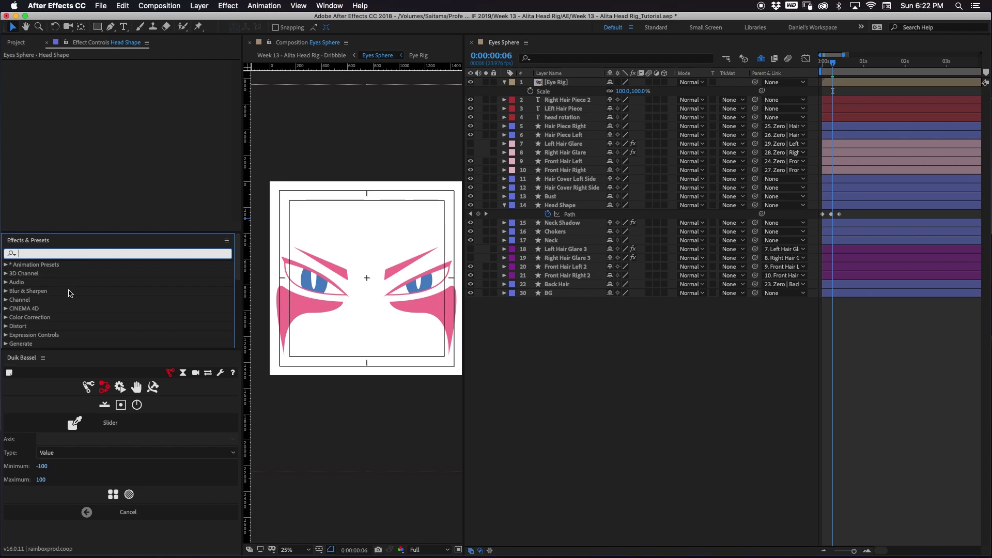
pyautogui.write('cc sph')
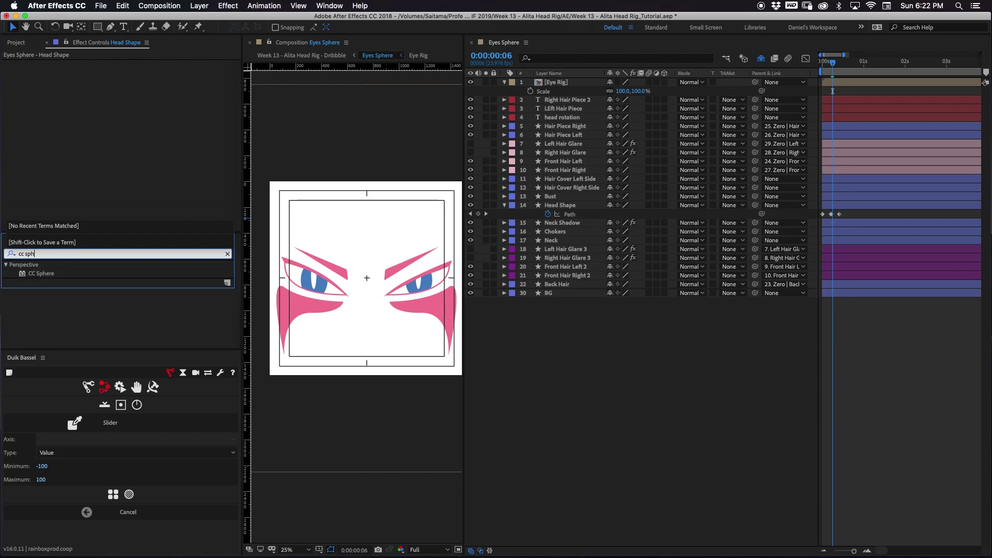
pyautogui.moveTo(48, 275); pyautogui.dragTo(424, 282)
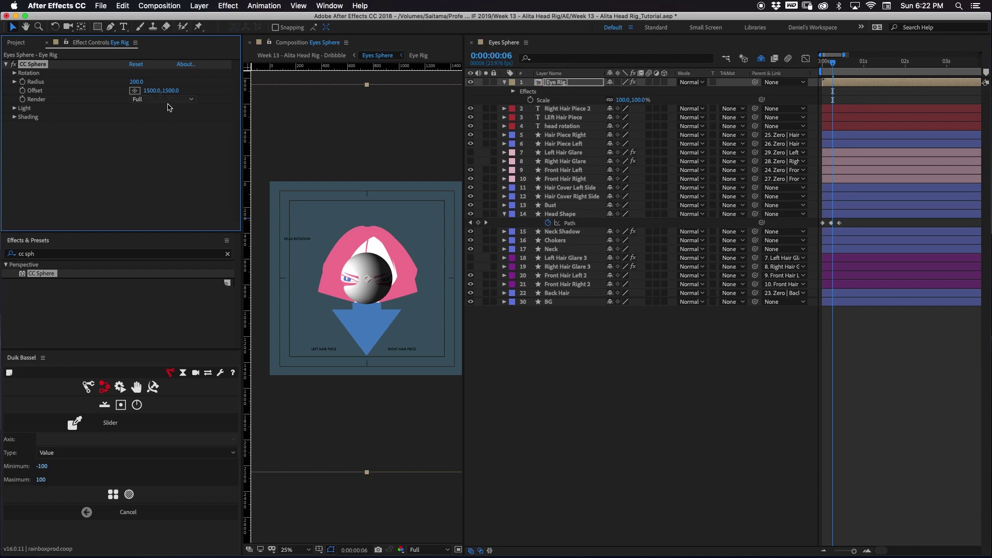
# Set the CC Sphere shading on Eye Rig to Ambient 100 and Diffuse 0
pyautogui.click(15, 108)
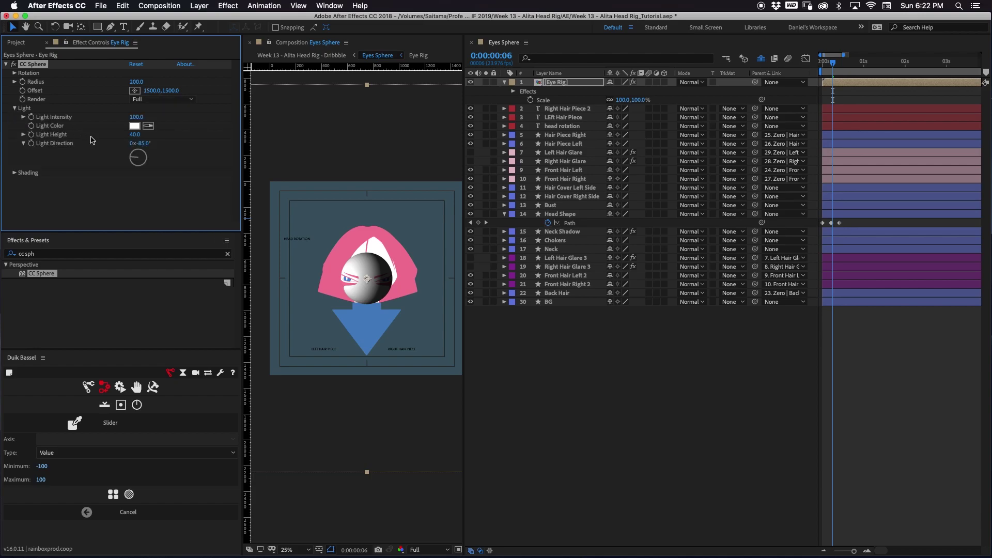
pyautogui.click(135, 156)
pyautogui.write('200')
pyautogui.press('Return')
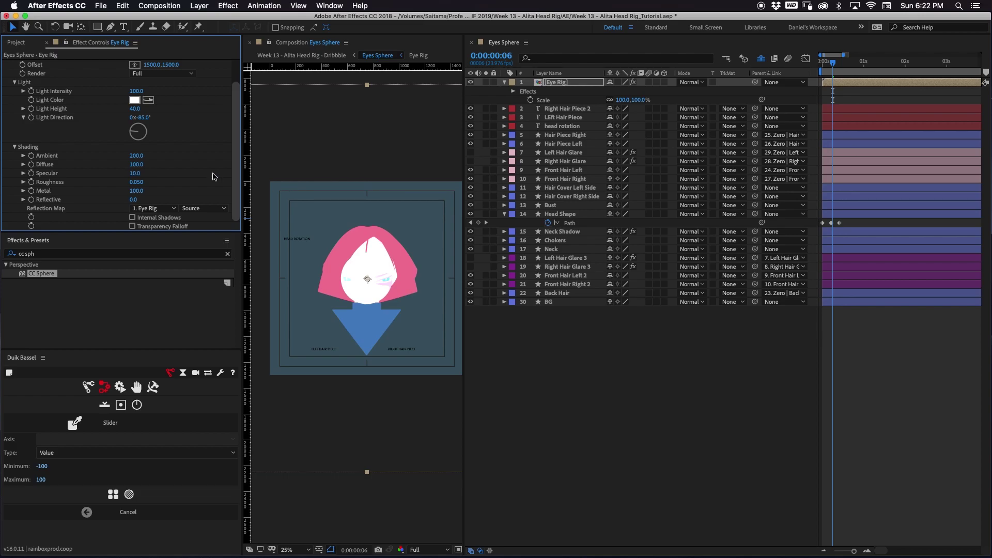
pyautogui.click(135, 156)
pyautogui.write('100')
pyautogui.press('Return')
pyautogui.moveTo(136, 165); pyautogui.dragTo(57, 172)
pyautogui.moveTo(372, 295); pyautogui.dragTo(391, 312)
pyautogui.press('super+z')
# Hide the blending mode and track matte columns in the Eyes Sphere timeline
pyautogui.press('.')
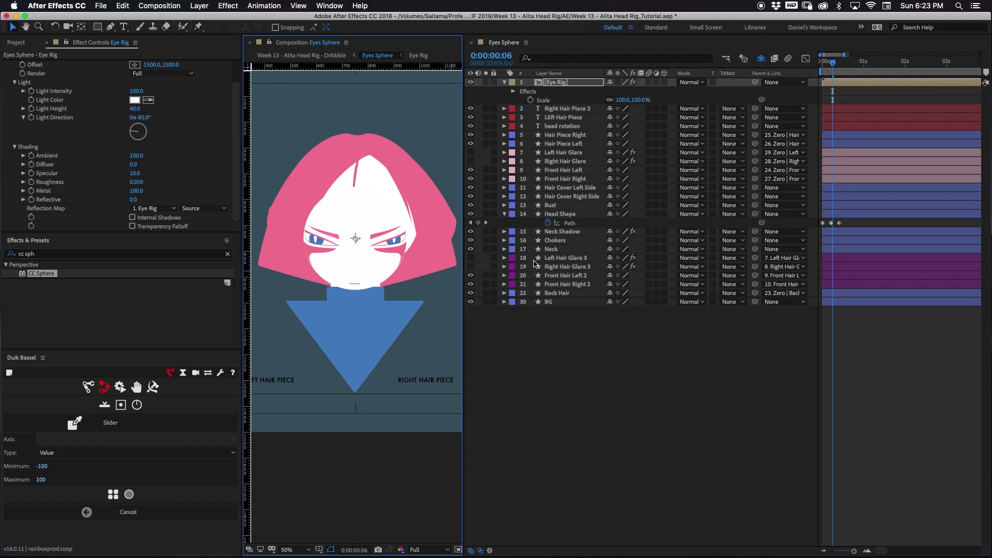
pyautogui.rightClick(727, 76)
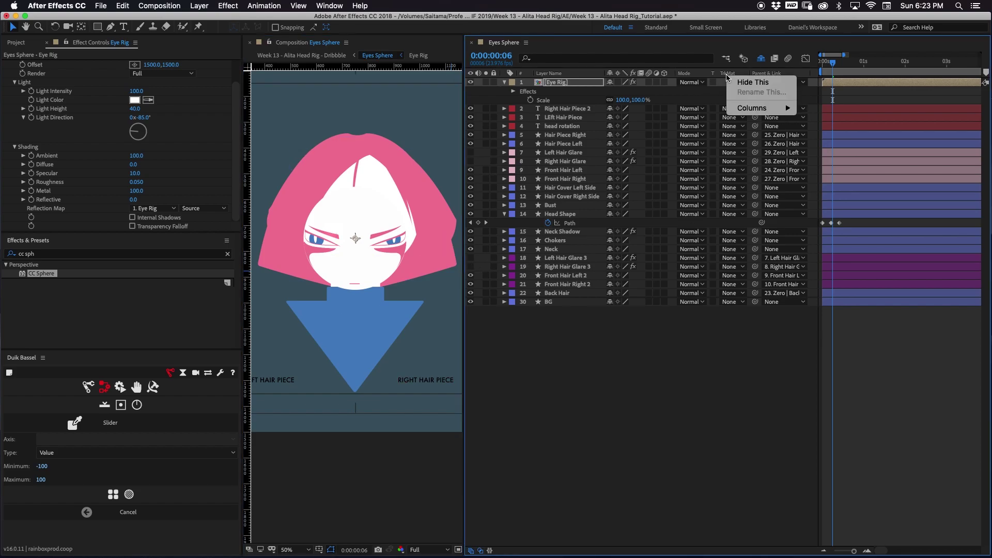
pyautogui.click(752, 83)
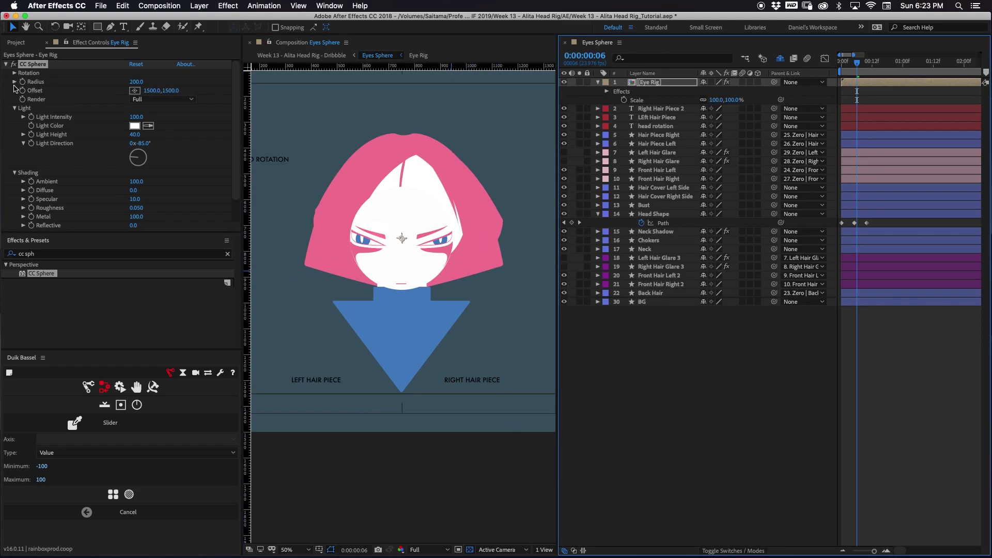
# Open the Eye Rig precomp and set its composition size to 6000 × 6000 px
pyautogui.click(656, 86)
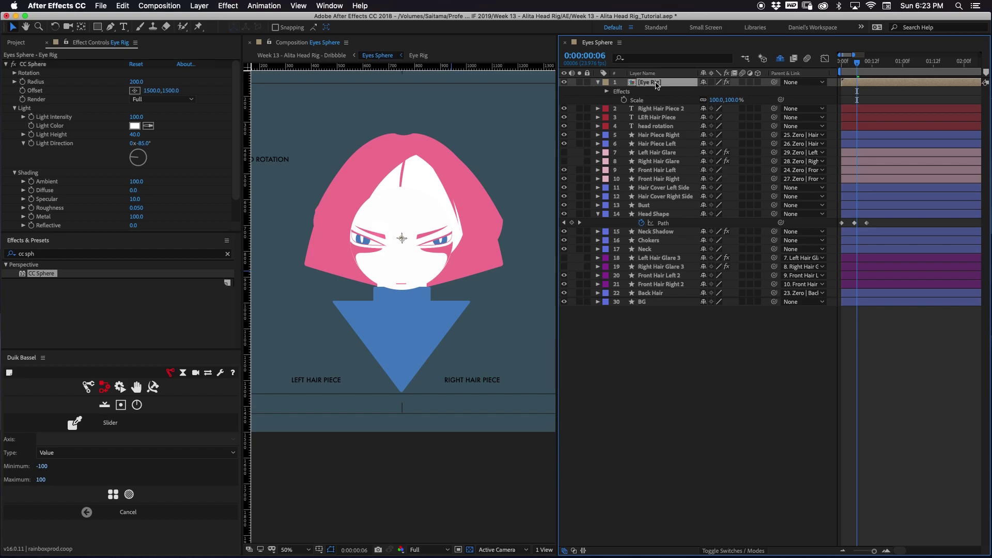
pyautogui.doubleClick(656, 84)
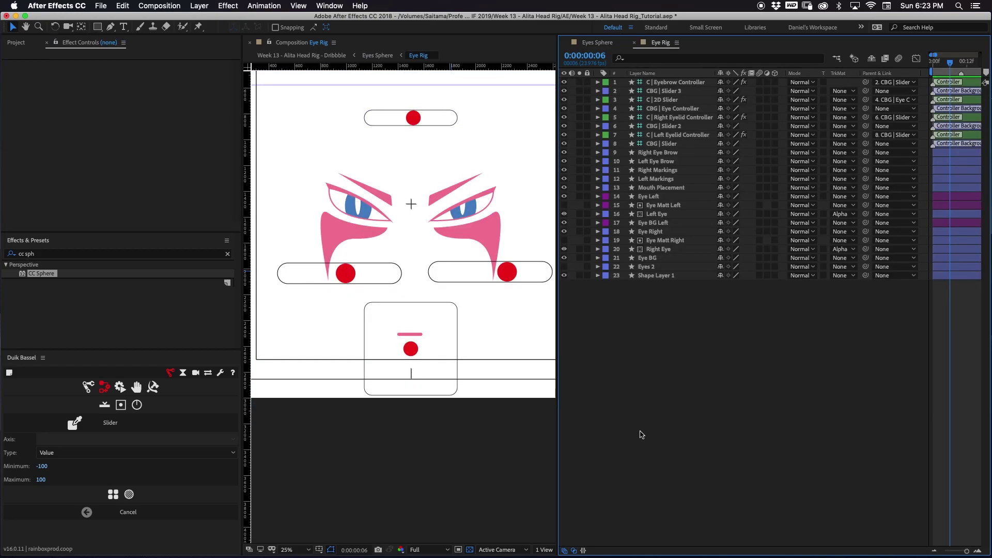
pyautogui.press('super+k')
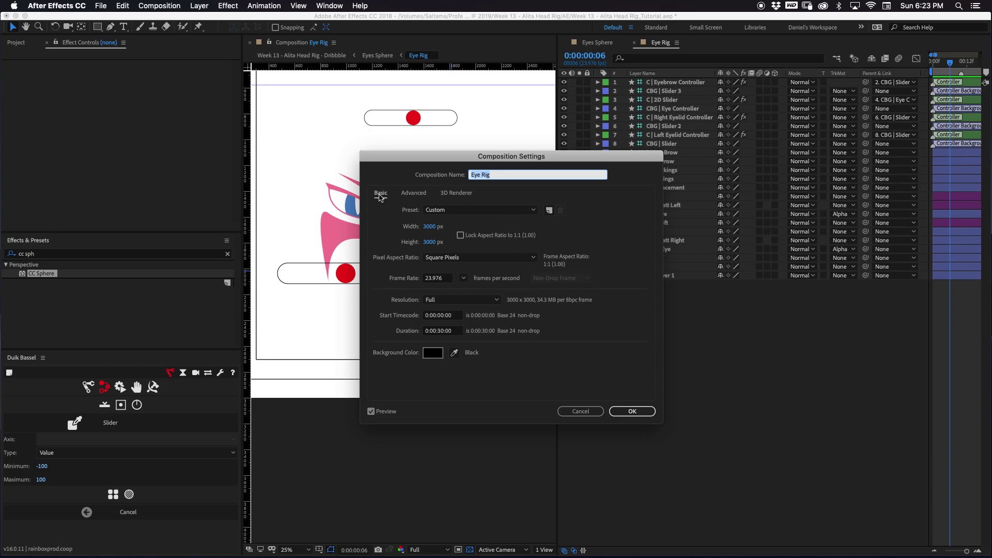
pyautogui.click(429, 226)
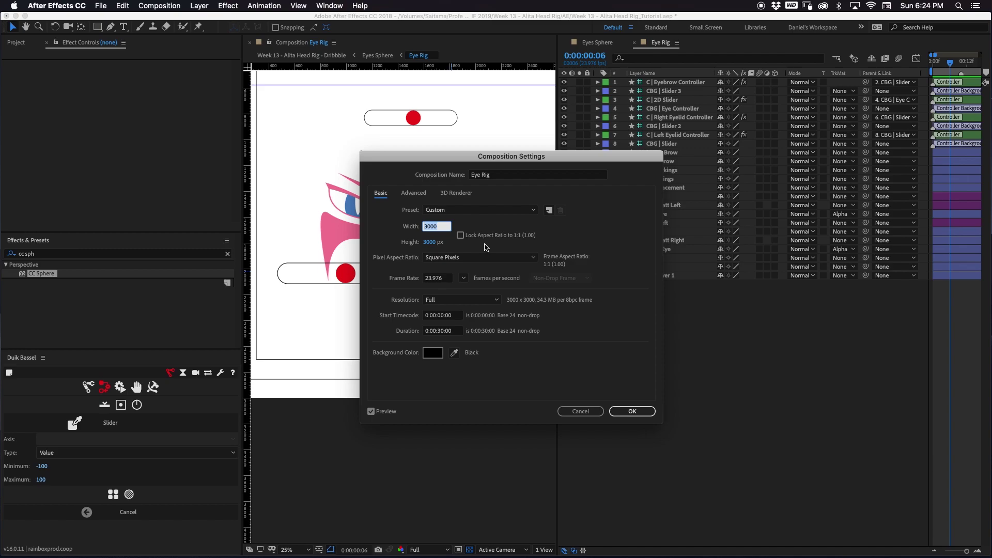
pyautogui.write('6000')
pyautogui.press('Tab')
pyautogui.write('6000')
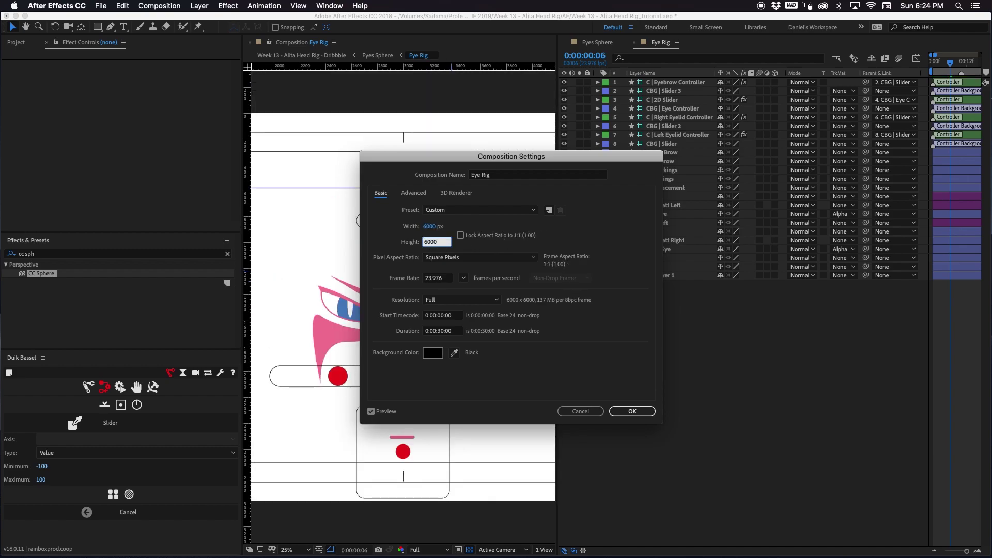
pyautogui.press('Return')
# Check the background Shape Layer 1 against the enlarged Eye Rig frame, and return to the Eyes Sphere composition
pyautogui.press(',')
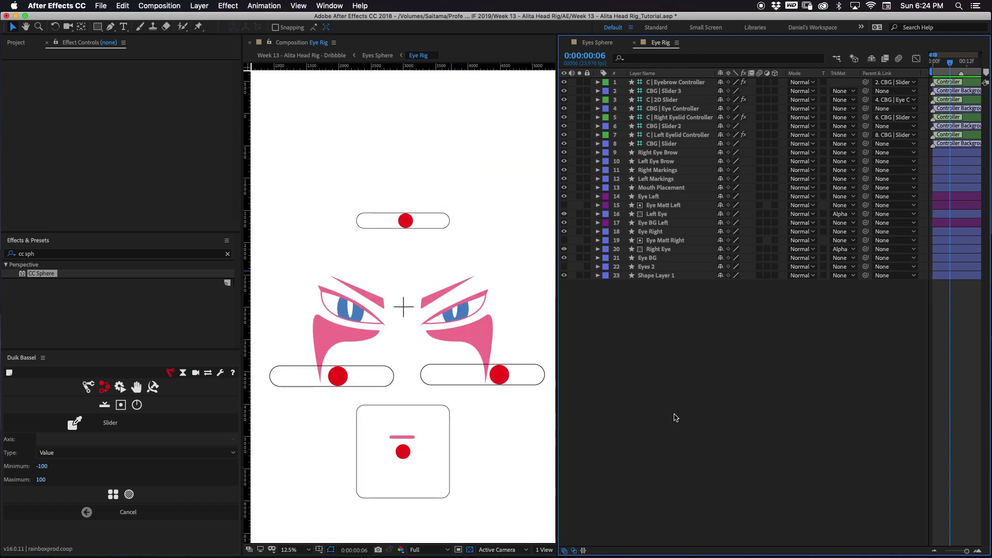
pyautogui.press(',')
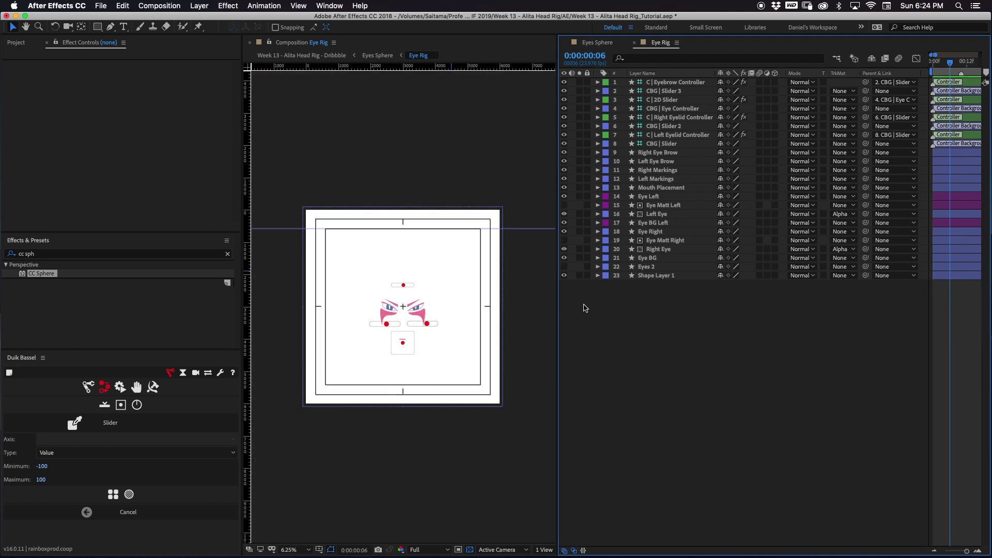
pyautogui.click(398, 269)
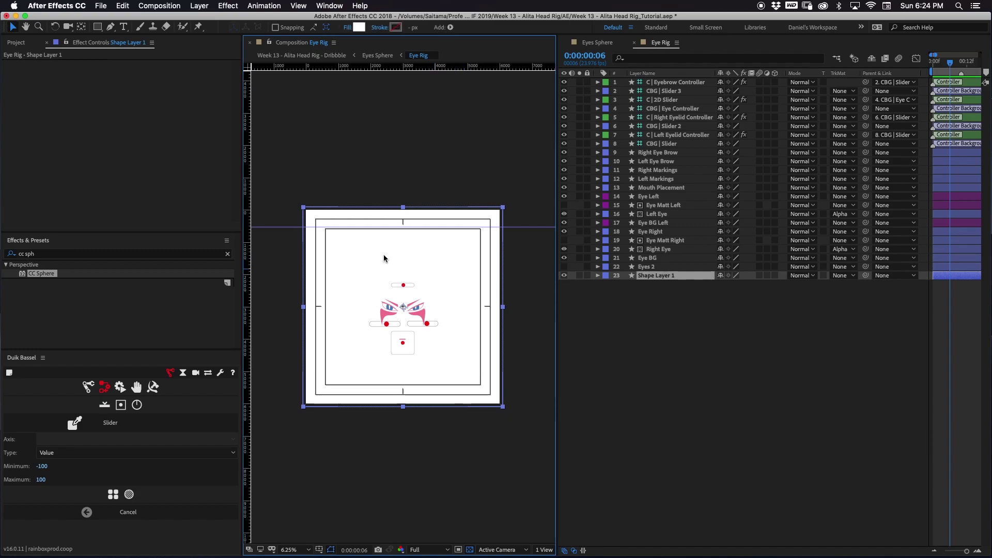
pyautogui.click(595, 385)
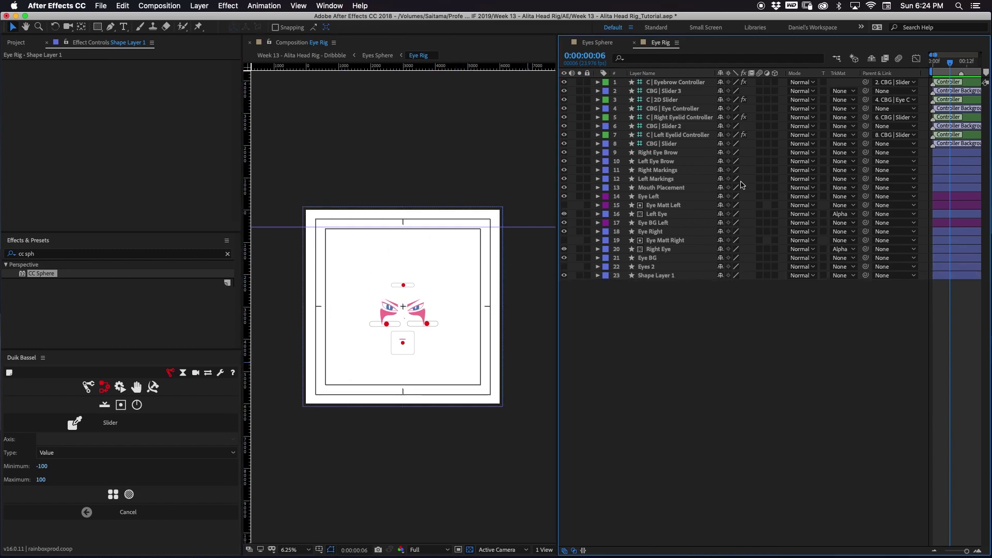
pyautogui.click(598, 42)
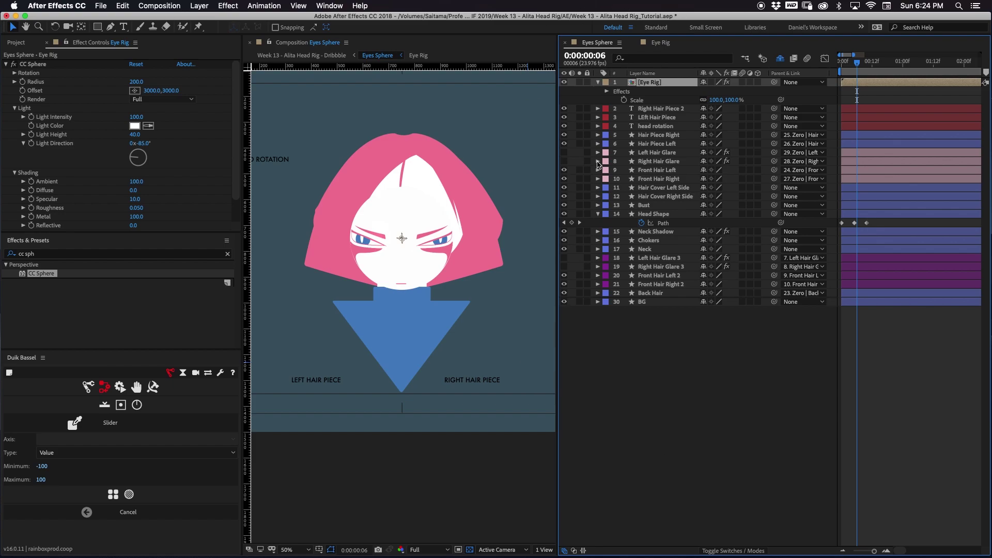
# Try to enlarge the Eye Rig layer by raising its scale to 123%
pyautogui.press('super+k')
pyautogui.press('Escape')
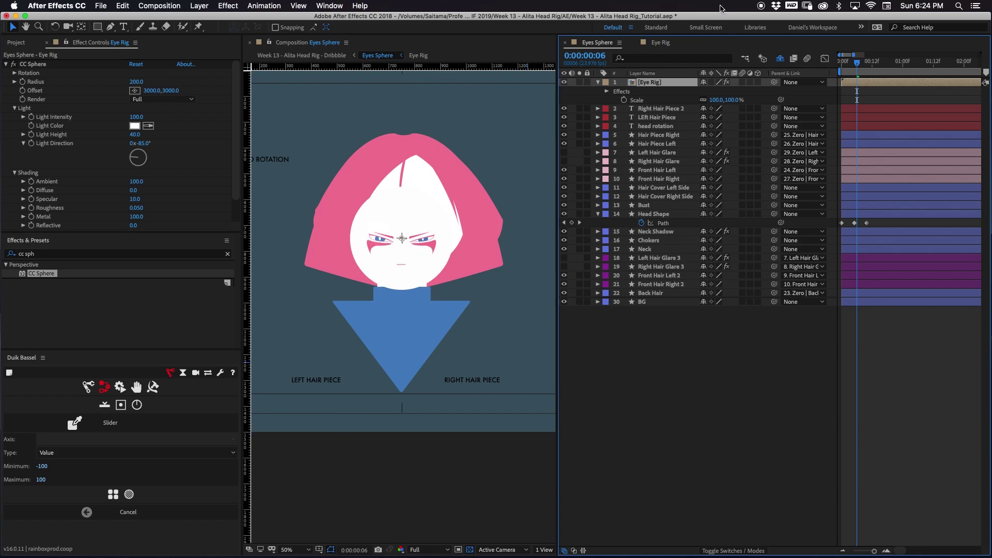
pyautogui.moveTo(736, 100); pyautogui.dragTo(746, 102)
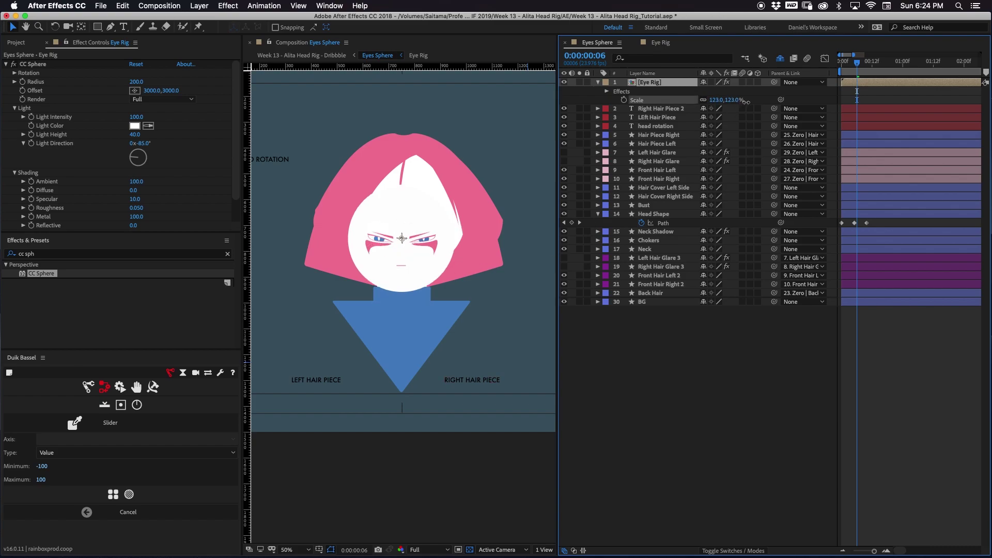
pyautogui.press('super+z')
# Set the CC Sphere radius on the Eye Rig layer to 300
pyautogui.click(137, 82)
pyautogui.write('300')
pyautogui.press('Return')
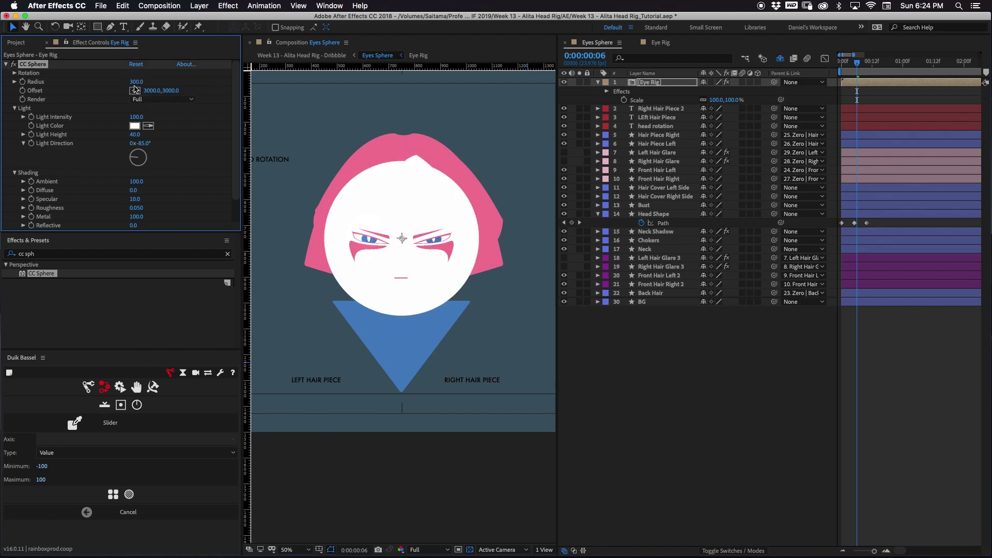
# Set the Eye Rig's CC Sphere radius to 250, move the eyes higher on the face, and expand the sphere's rotation settings
pyautogui.click(137, 82)
pyautogui.write('250')
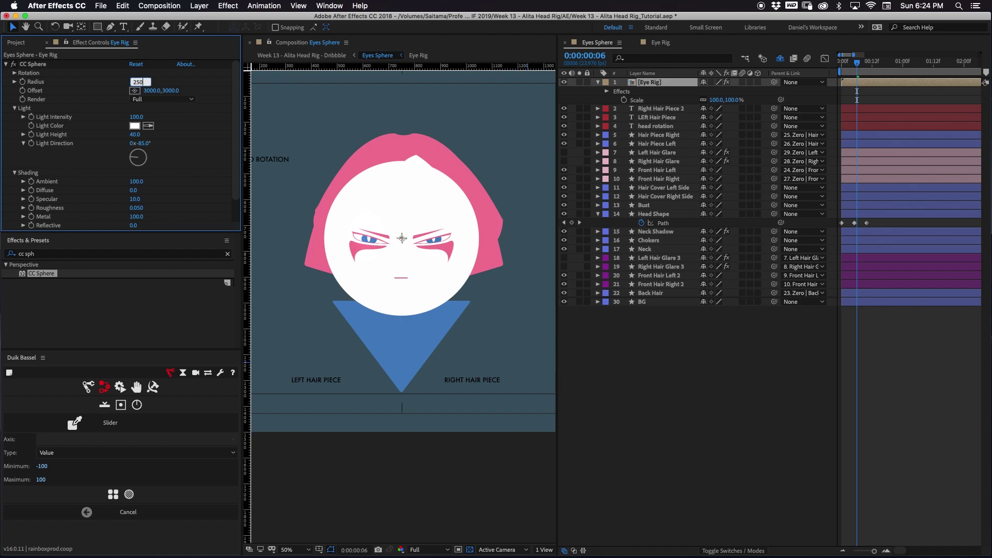
pyautogui.press('Return')
pyautogui.moveTo(412, 265); pyautogui.dragTo(415, 247)
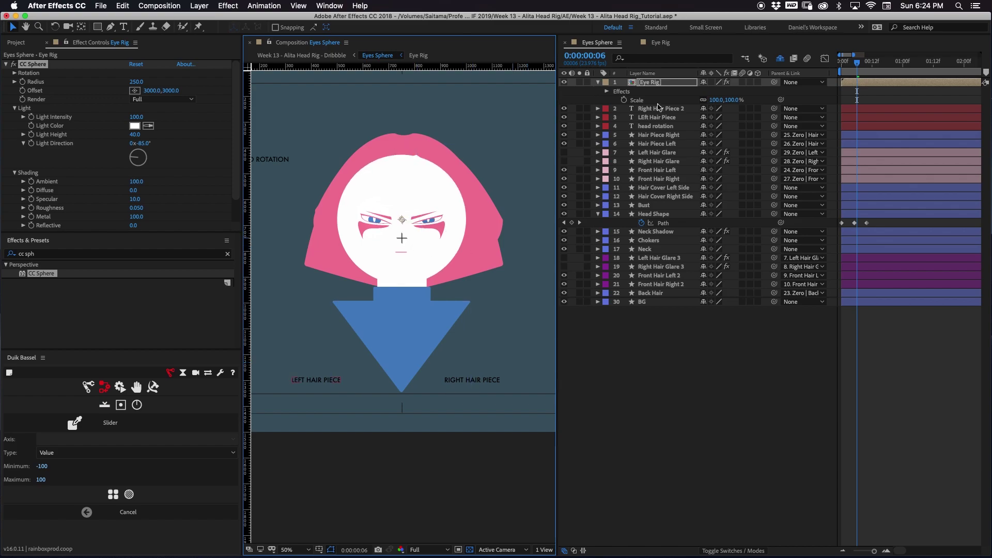
pyautogui.click(659, 84)
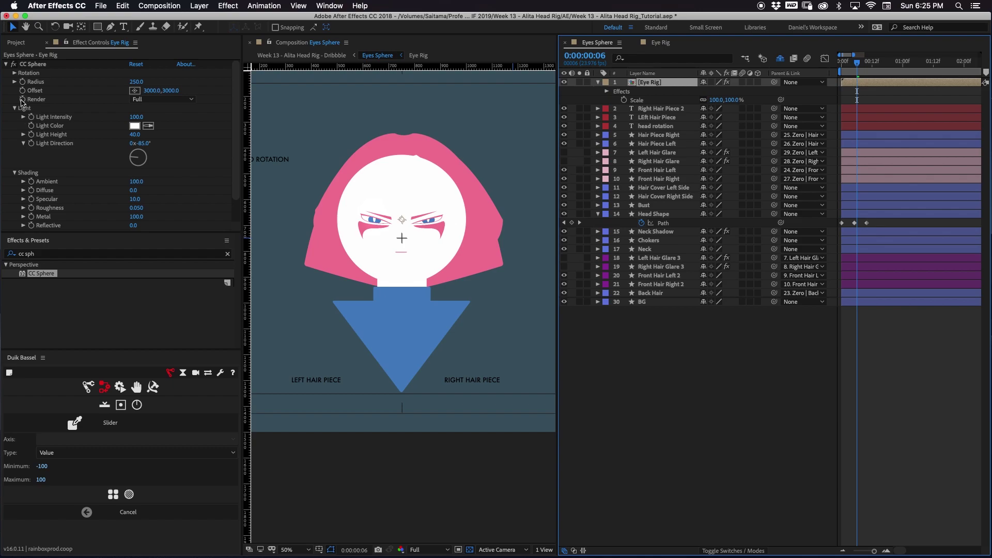
pyautogui.click(15, 73)
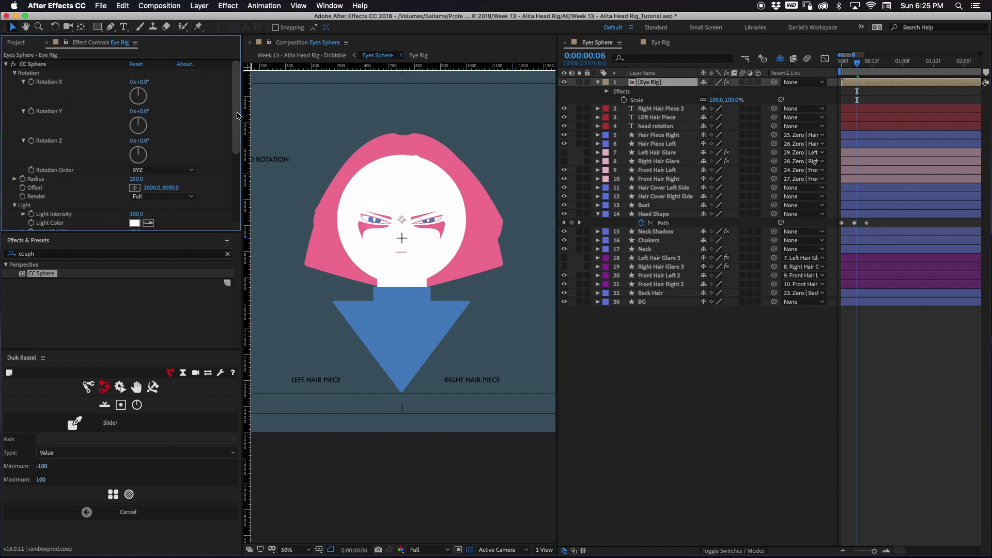
# In the Eye Rig composition, slide the Right Eyelid Controller to 100% to close the eye, then return to the Eyes Sphere composition
pyautogui.doubleClick(655, 87)
pyautogui.click(451, 296)
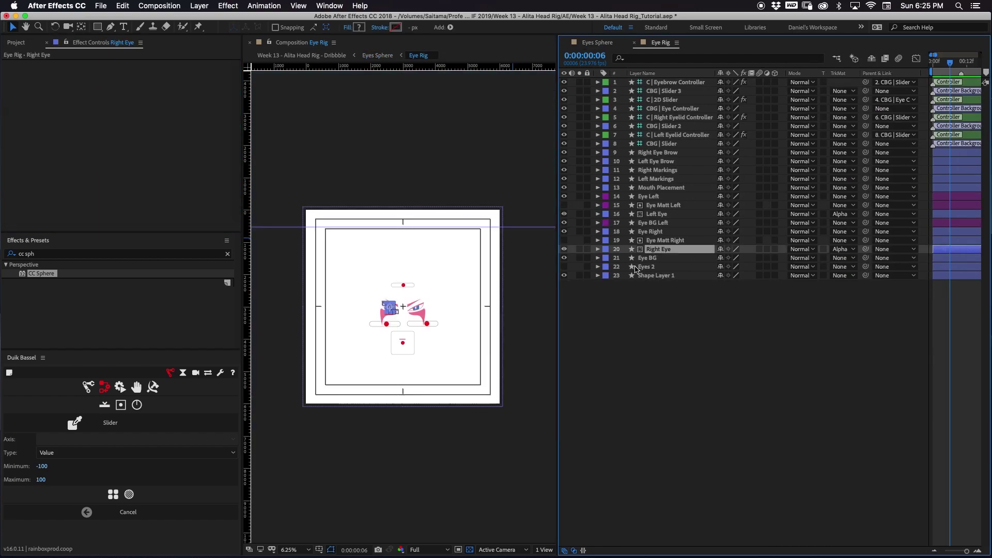
pyautogui.press('.')
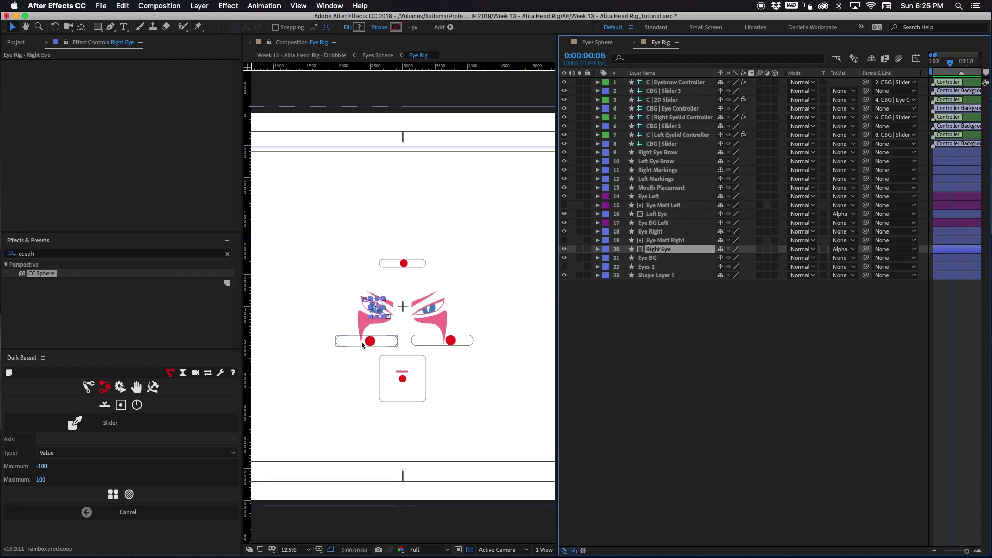
pyautogui.moveTo(370, 344); pyautogui.dragTo(388, 341)
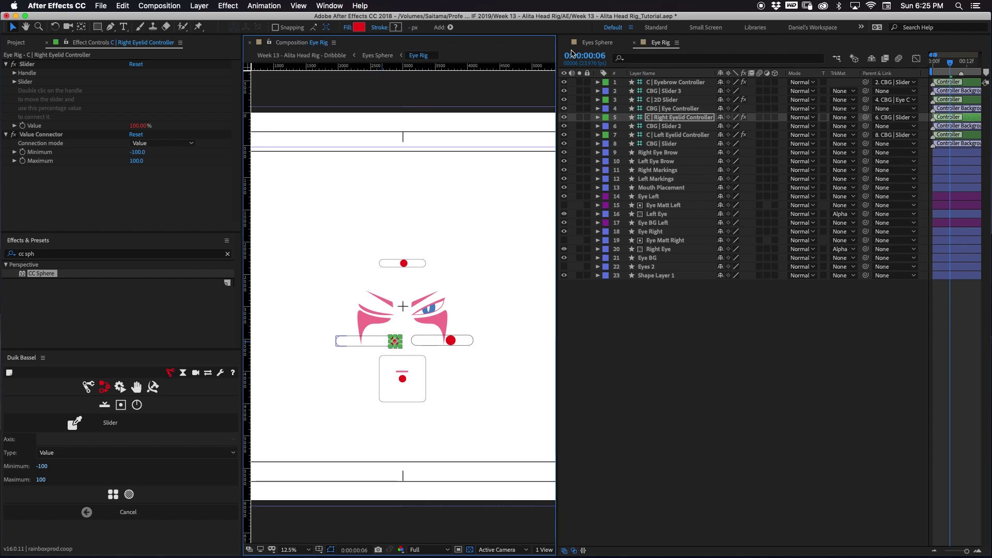
pyautogui.hotkey('shift', 'Escape')
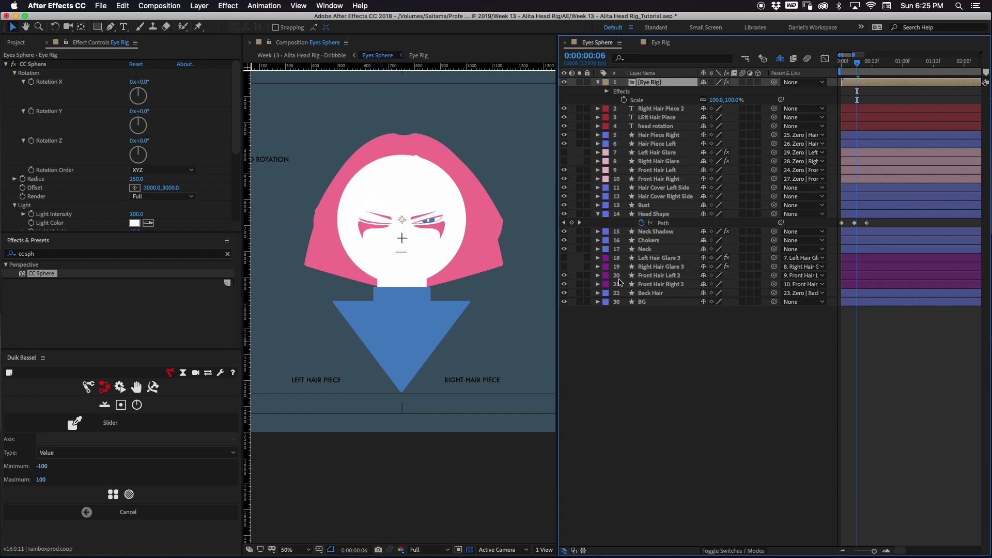
pyautogui.click(682, 362)
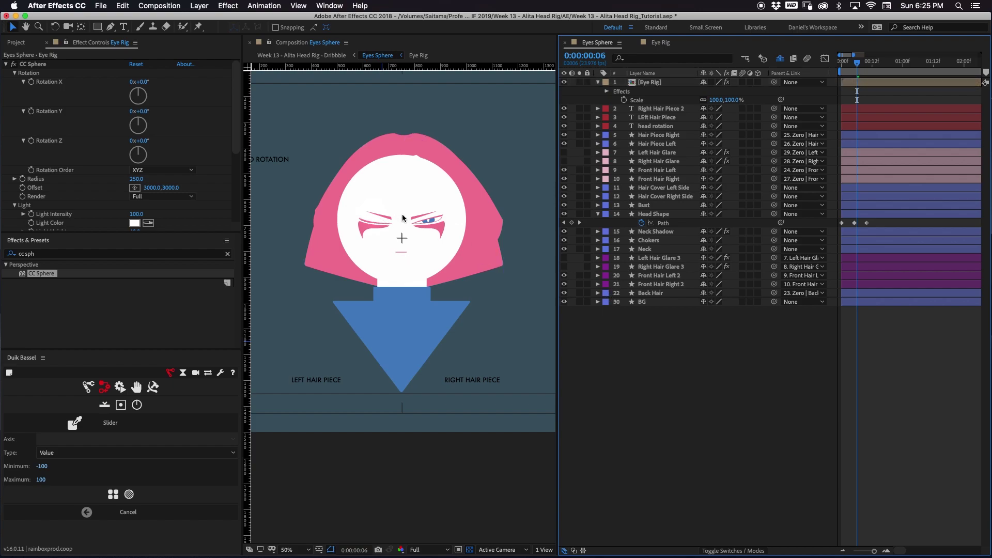
# At the first frame, create a Duik 2D Slider controller in the Eyes Sphere composition
pyautogui.press('pageup')
pyautogui.press('pageup')
pyautogui.press('pageup')
pyautogui.press('pageup')
pyautogui.press('pageup')
pyautogui.press('pageup')
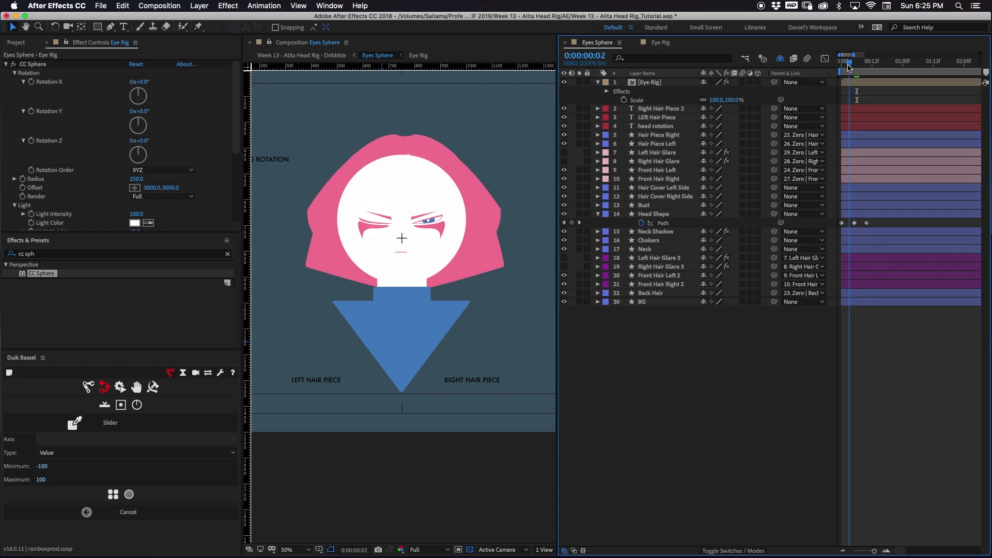
pyautogui.click(655, 83)
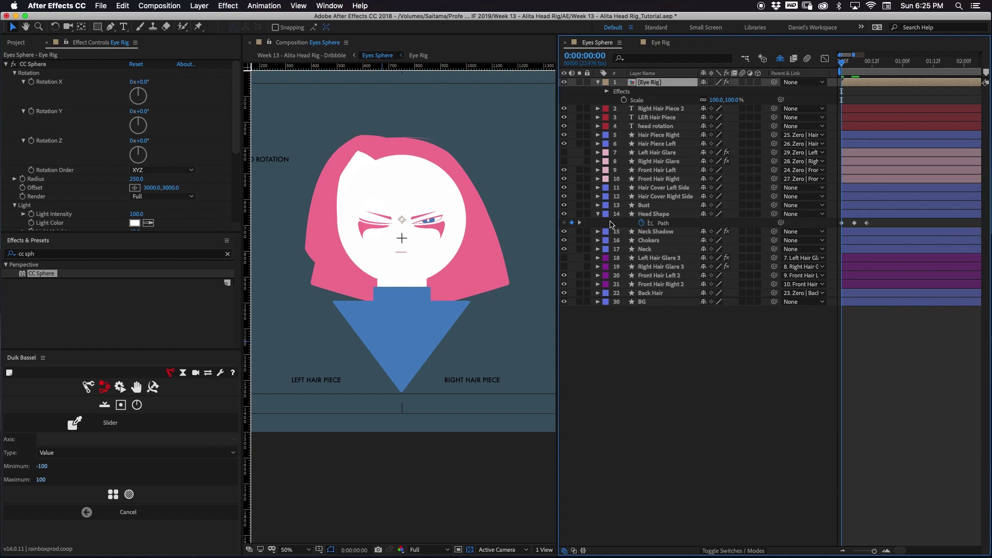
pyautogui.click(135, 407)
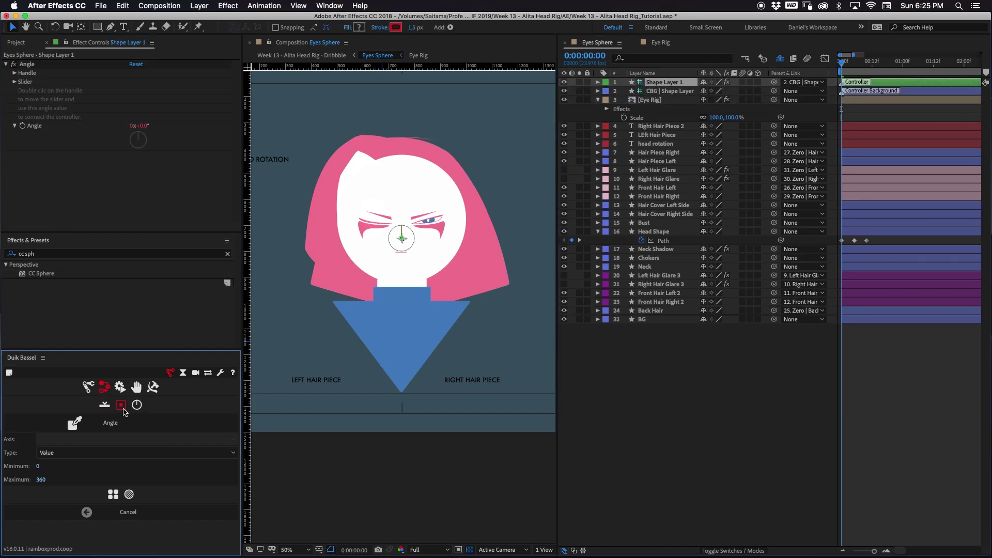
pyautogui.press('super+z')
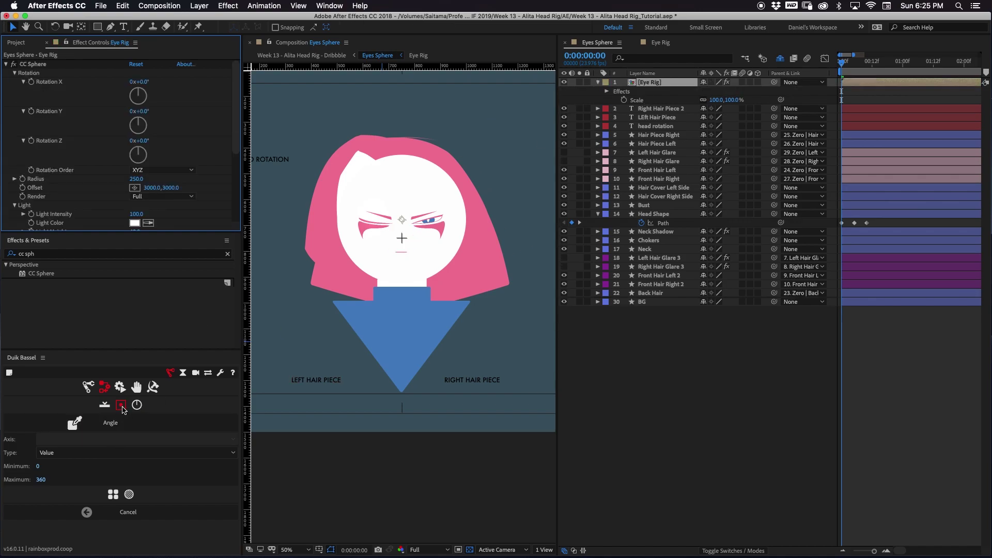
pyautogui.click(122, 406)
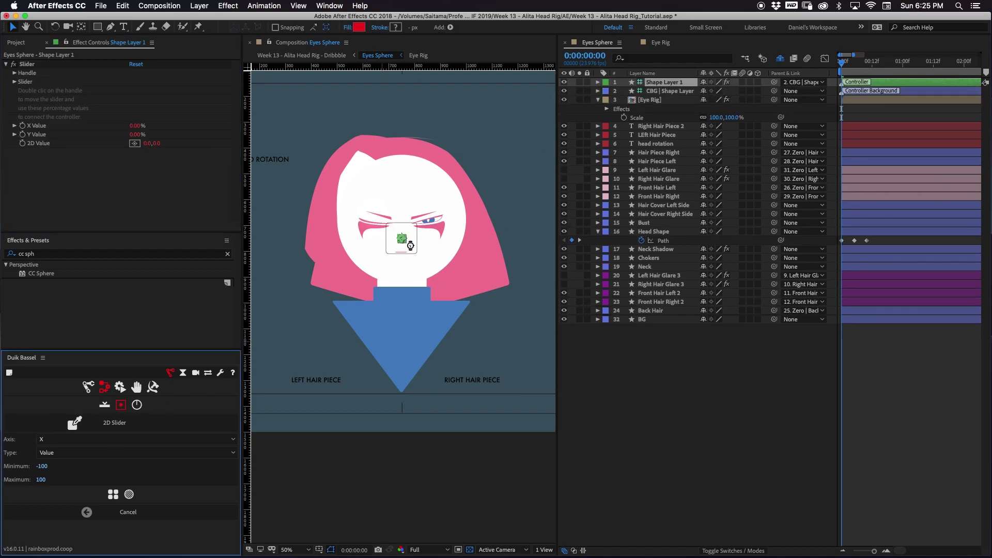
# Move the new 2D slider off the face and place it above the HEAD ROTATION label
pyautogui.moveTo(411, 249); pyautogui.dragTo(292, 226)
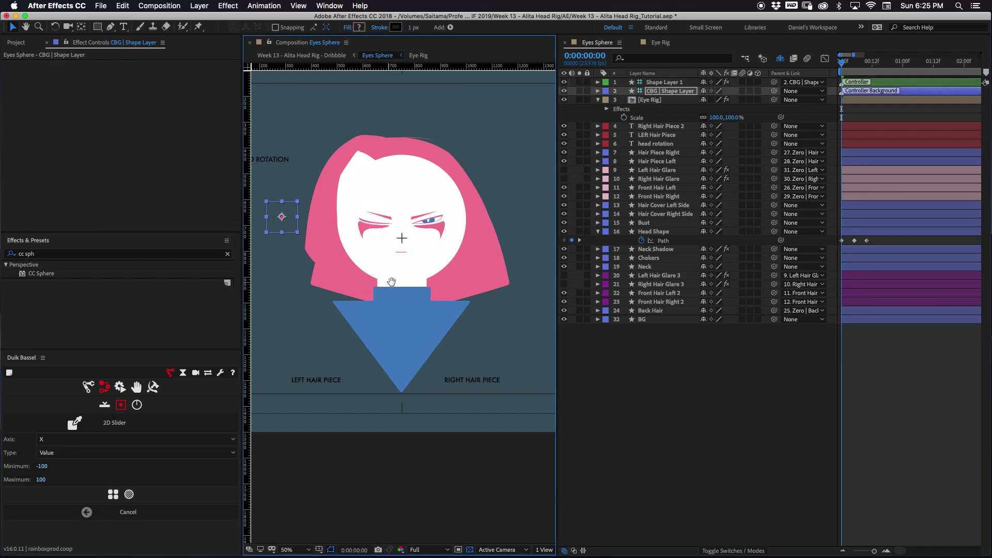
pyautogui.hscroll(-3, 393, 283)
pyautogui.moveTo(308, 199); pyautogui.dragTo(314, 117)
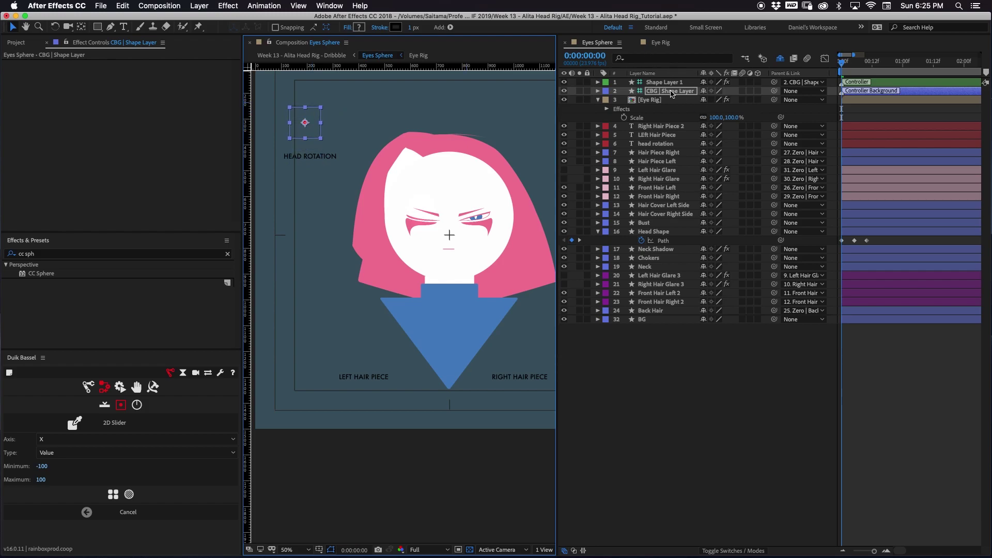
# Scale the 2D slider's background layer to 200% and adjust its position above the HEAD ROTATION label
pyautogui.click(674, 83)
pyautogui.click(674, 92)
pyautogui.press('s')
pyautogui.click(729, 100)
pyautogui.write('200')
pyautogui.press('Return')
pyautogui.moveTo(336, 128); pyautogui.dragTo(337, 122)
pyautogui.click(668, 93)
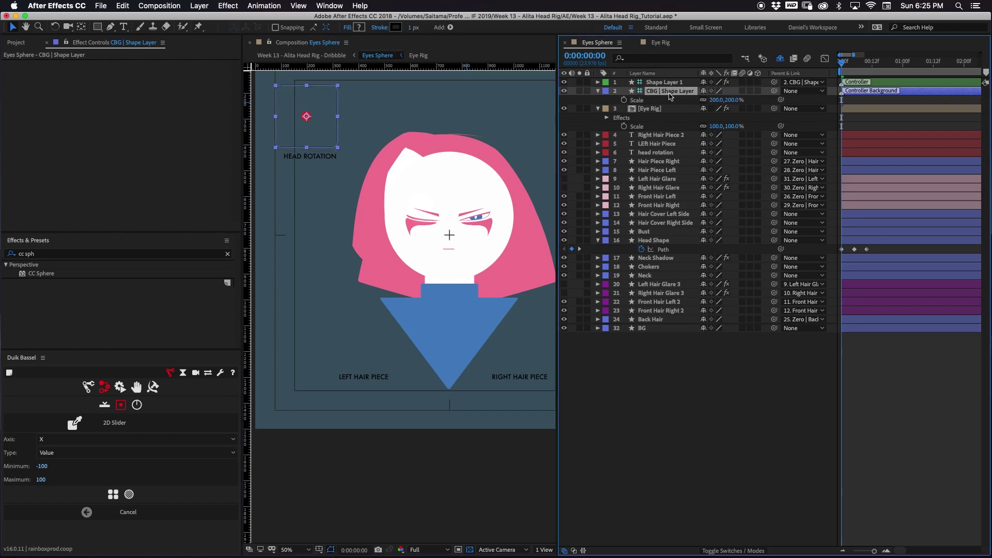
pyautogui.moveTo(451, 164); pyautogui.dragTo(445, 174)
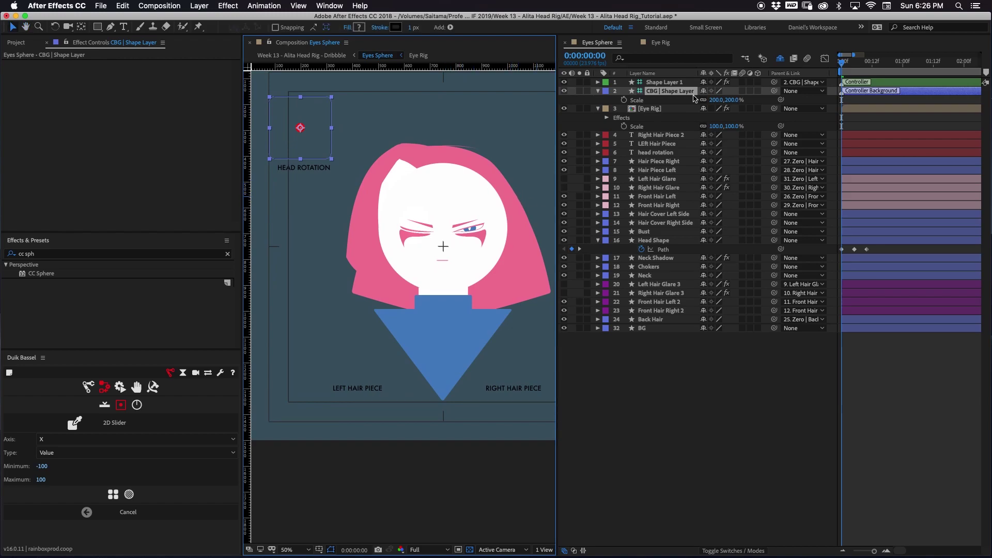
# At frame 5, move the Eye Rig layer below Hair Cover Right Side and directly above Bust
pyautogui.moveTo(856, 68); pyautogui.dragTo(856, 68)
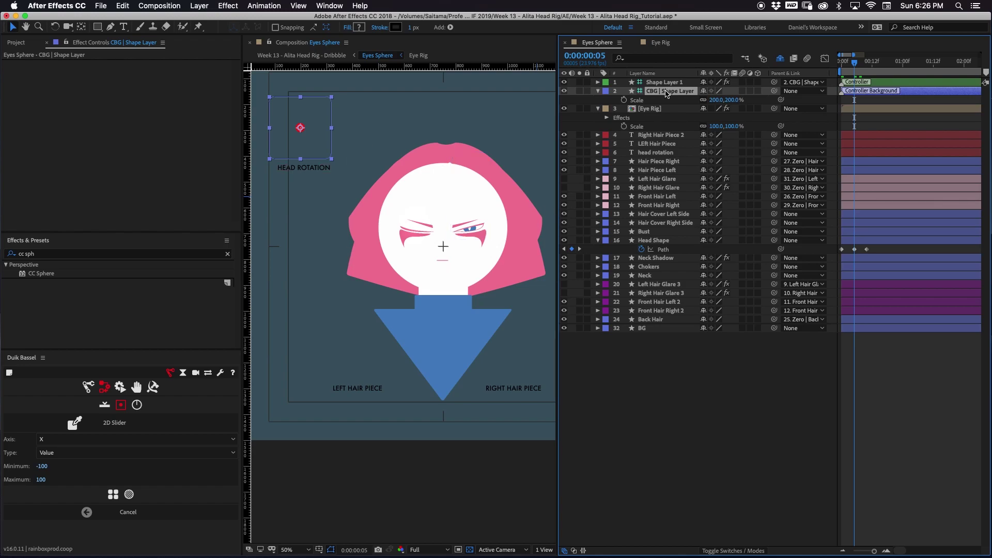
pyautogui.moveTo(662, 108); pyautogui.dragTo(671, 236)
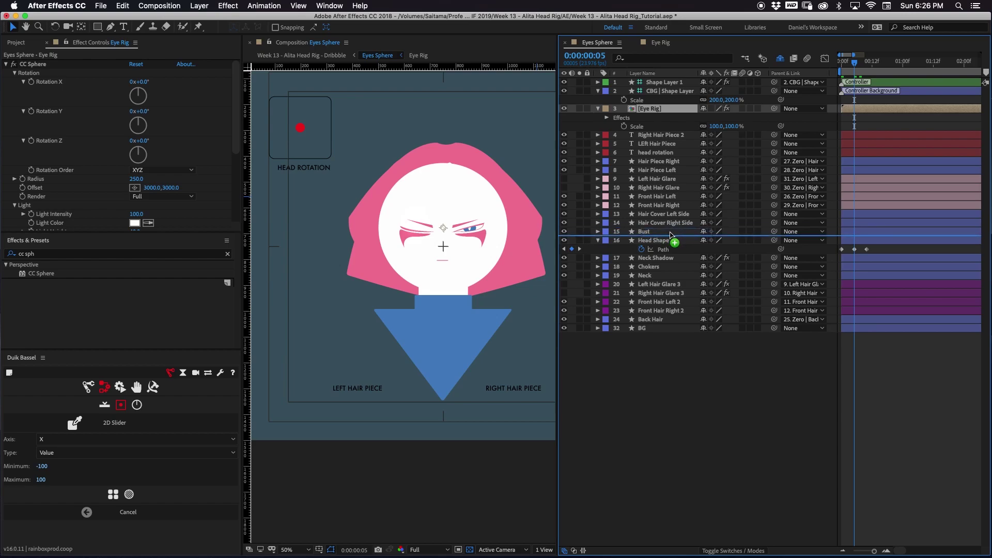
pyautogui.moveTo(671, 236)
pyautogui.mouseDown()
pyautogui.moveTo(675, 215)
pyautogui.moveTo(675, 229)
pyautogui.mouseUp()
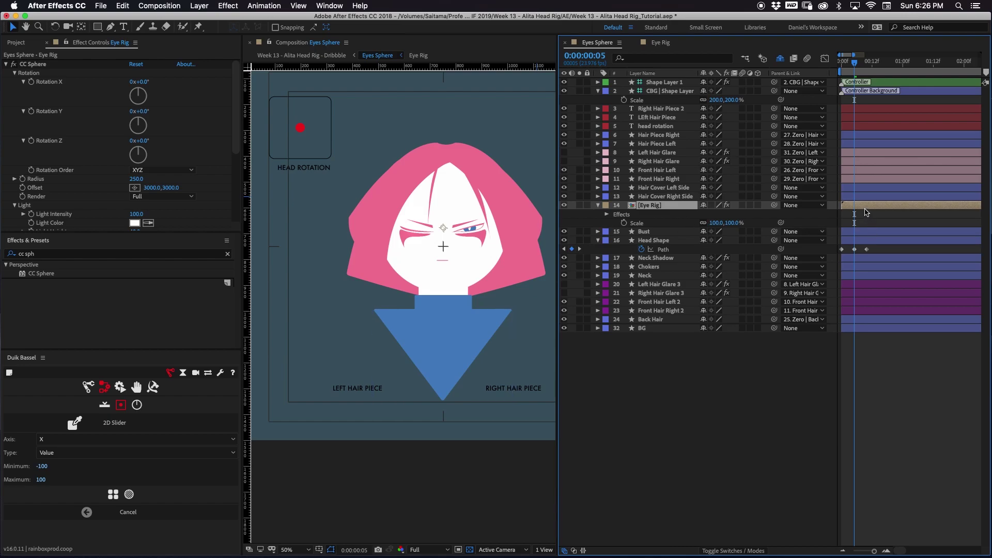
pyautogui.click(866, 212)
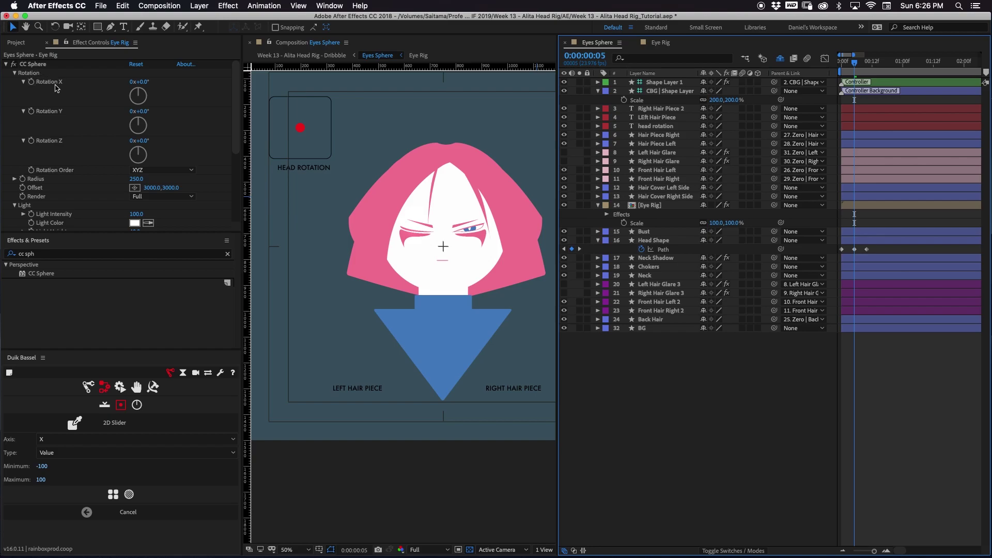
# Try out the CC Sphere's X, Z and Y rotations on the Eye Rig, undoing each change
pyautogui.moveTo(141, 82); pyautogui.dragTo(154, 110)
pyautogui.hotkey('ctrl', 'z')
pyautogui.hotkey('ctrl', 'z')
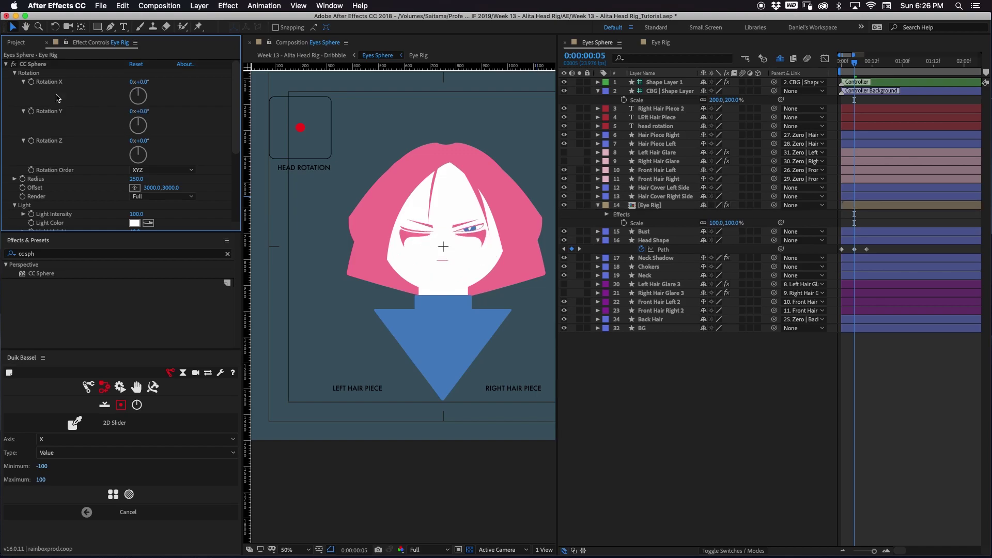
pyautogui.moveTo(143, 141); pyautogui.dragTo(129, 142)
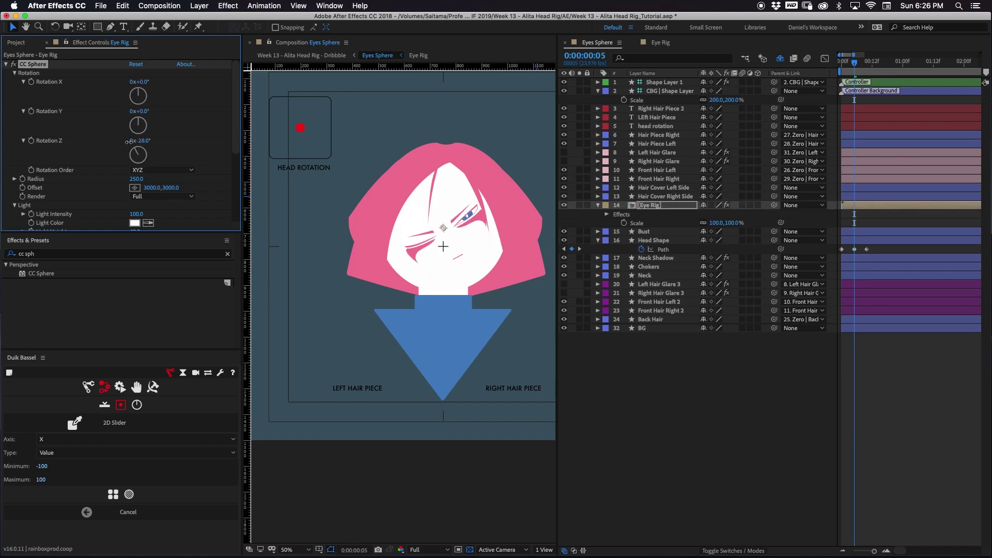
pyautogui.hotkey('ctrl', 'z')
pyautogui.click(135, 112)
pyautogui.moveTo(135, 111); pyautogui.dragTo(159, 123)
pyautogui.hotkey('ctrl', 'z')
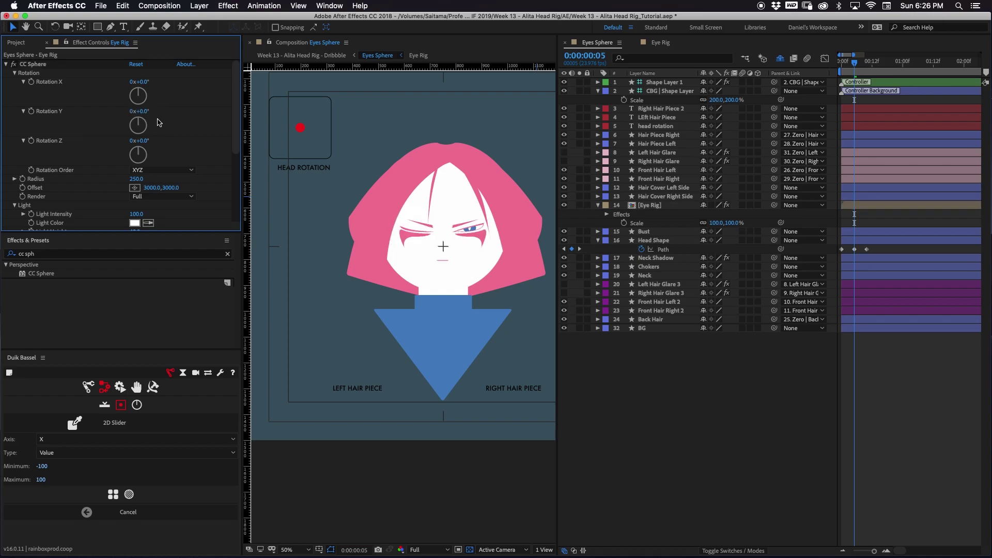
# Solo the Head Shape layer, turn off the transparency grid, and check the head's path between frames 0 and 5
pyautogui.click(580, 241)
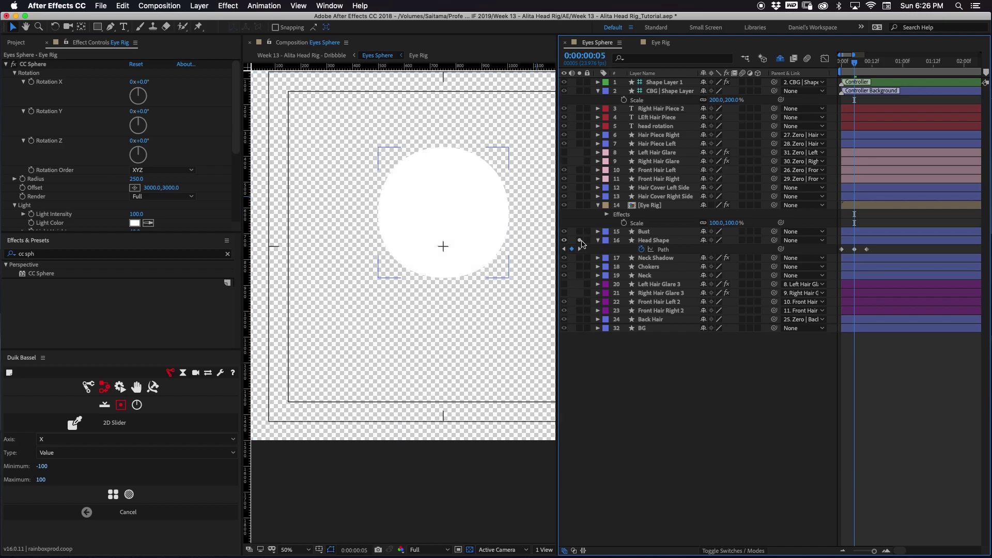
pyautogui.click(471, 550)
pyautogui.moveTo(858, 66)
pyautogui.mouseDown()
pyautogui.moveTo(867, 66)
pyautogui.moveTo(844, 66)
pyautogui.mouseUp()
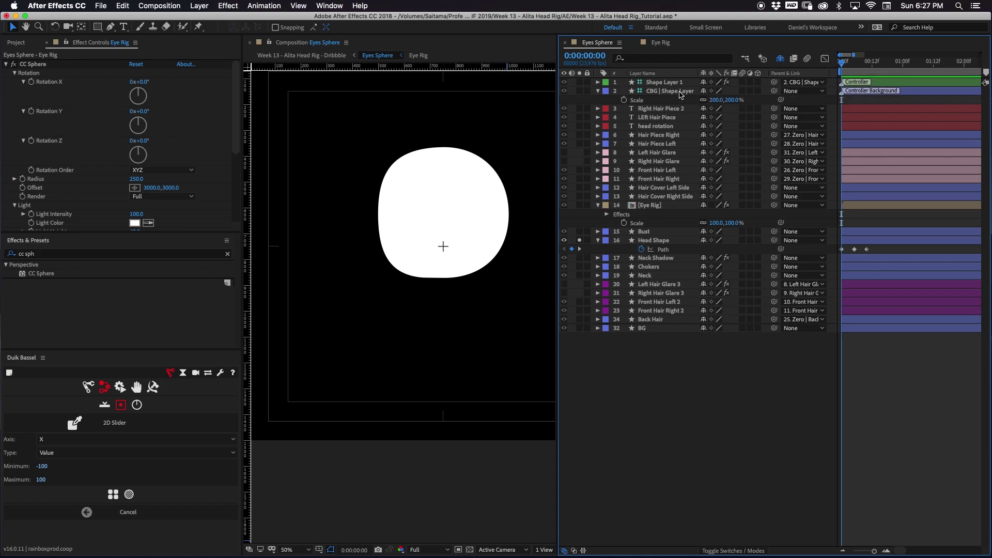
pyautogui.moveTo(850, 69); pyautogui.dragTo(855, 67)
pyautogui.click(869, 249)
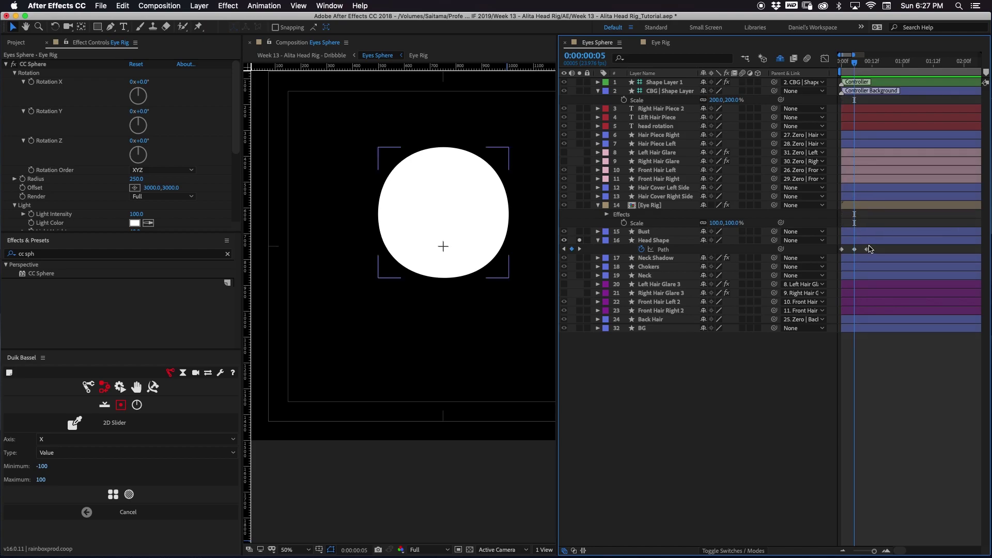
# Solo the Eye Rig layer as well and move it up to line up with the center of the head shape
pyautogui.click(872, 205)
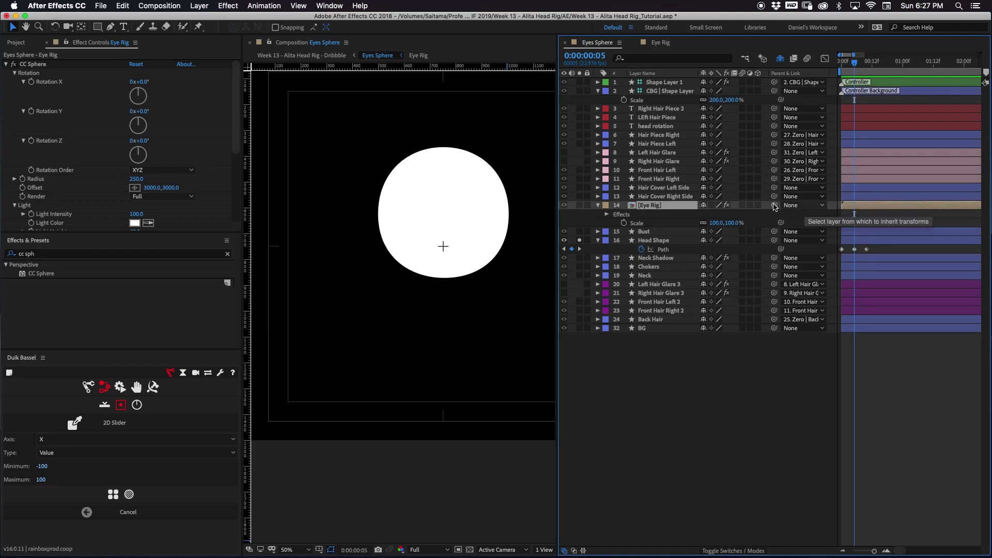
pyautogui.click(579, 205)
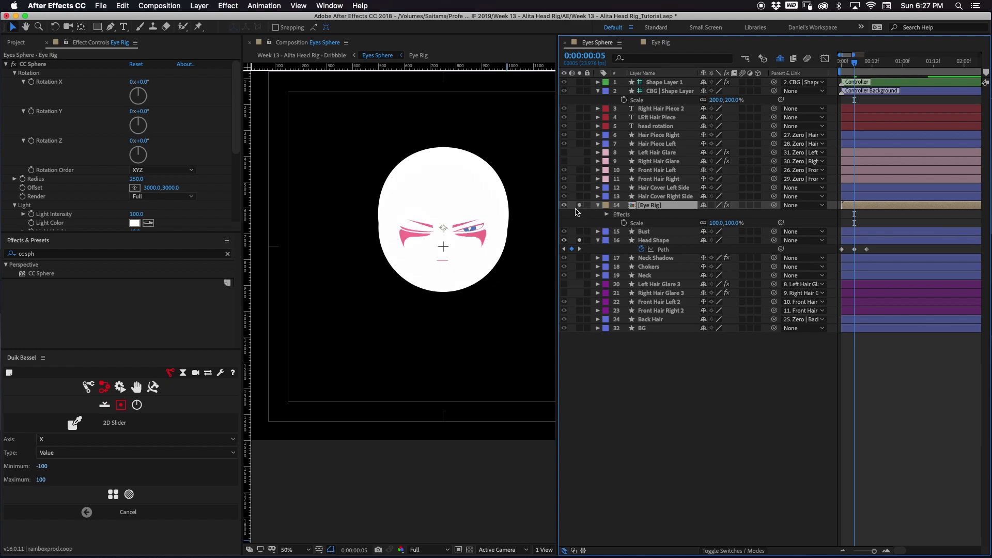
pyautogui.moveTo(470, 261); pyautogui.dragTo(473, 248)
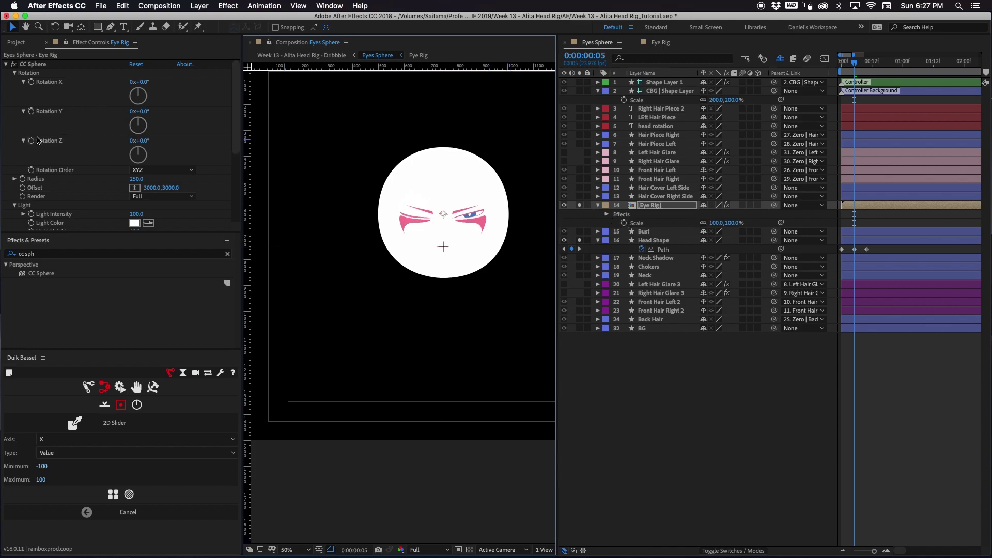
# Enable keyframing for the CC Sphere's Rotation X and Rotation Y at frame 5 and reveal the Eye Rig's keyframes
pyautogui.click(35, 87)
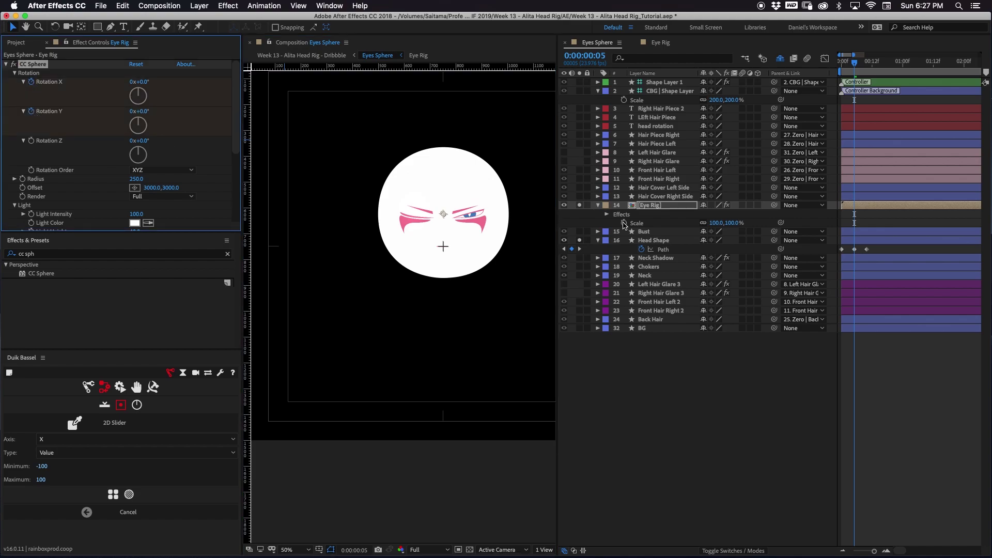
pyautogui.click(672, 205)
pyautogui.press('u')
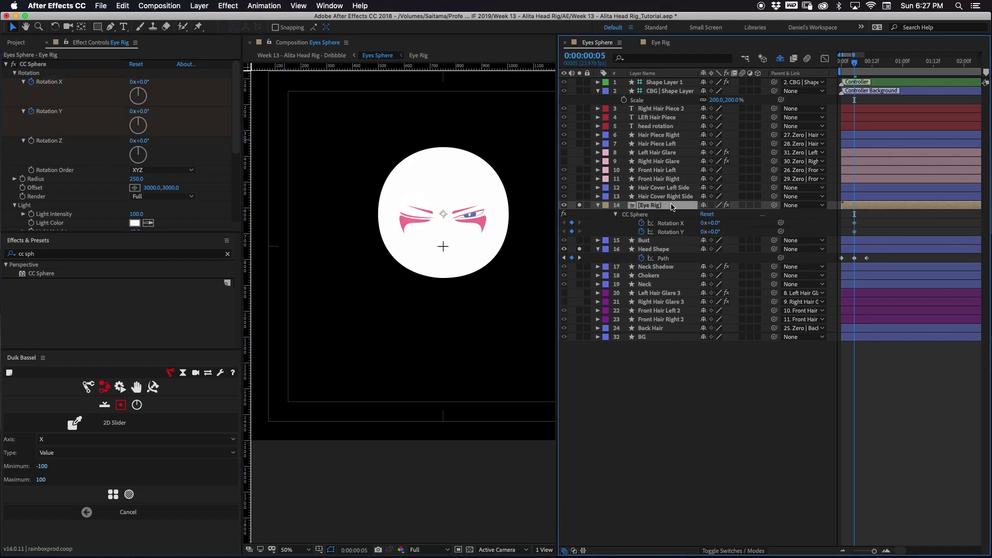
# At the first frame, keyframe the Eye Rig's CC Sphere Rotation Y at -41°
pyautogui.moveTo(853, 69); pyautogui.dragTo(833, 73)
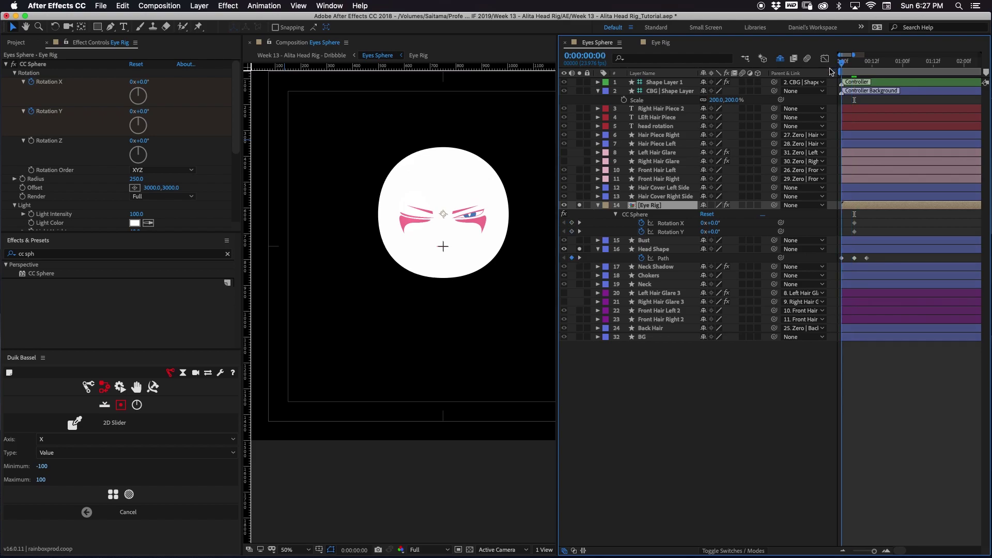
pyautogui.click(735, 226)
pyautogui.moveTo(712, 224); pyautogui.dragTo(700, 238)
pyautogui.press('super+z')
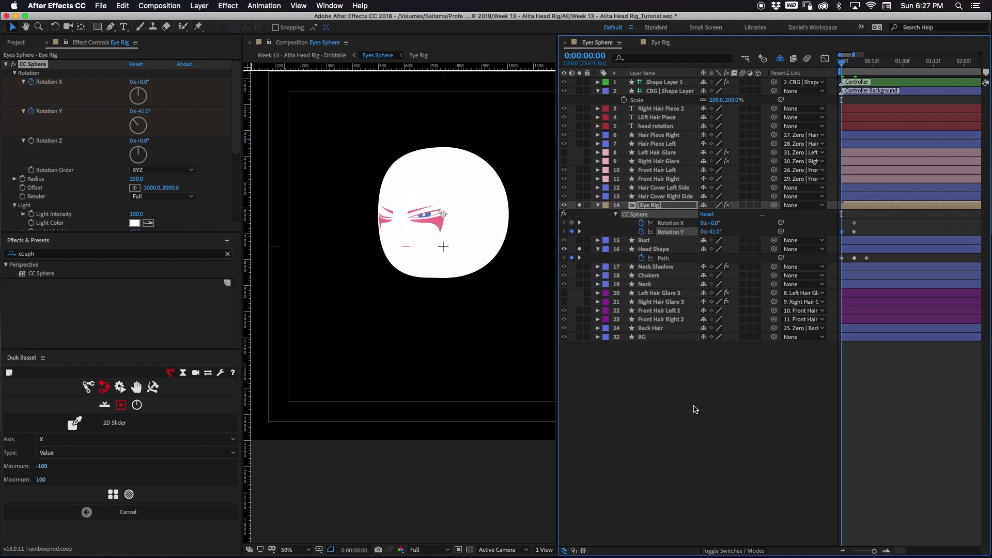
# Delete the Rotation X keyframe of the Eye Rig's CC Sphere at frame 5
pyautogui.click(667, 249)
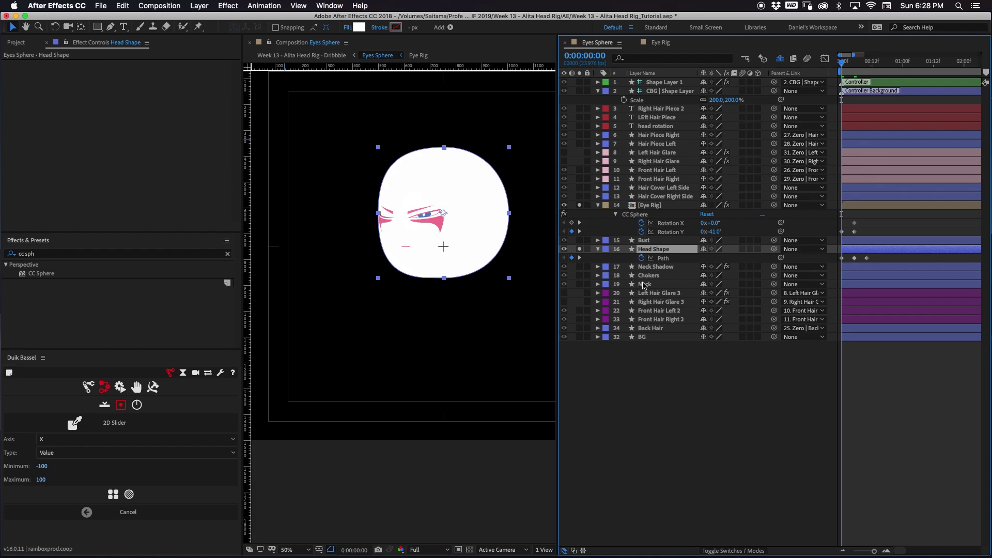
pyautogui.moveTo(880, 211); pyautogui.dragTo(849, 226)
pyautogui.press('Delete')
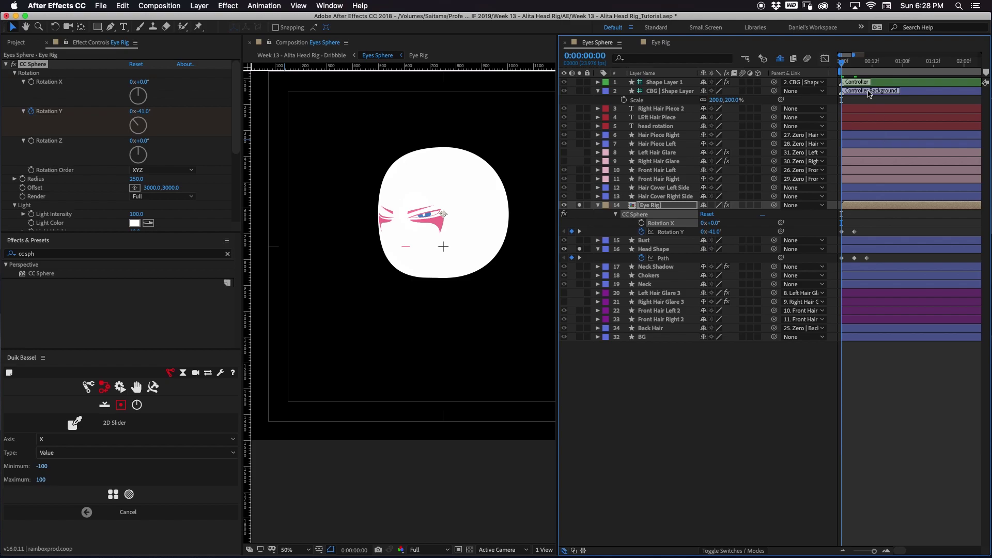
# Keyframe the Eye Rig's CC Sphere Rotation Y at -40° on the first frame and 40° on frame 10
pyautogui.click(854, 64)
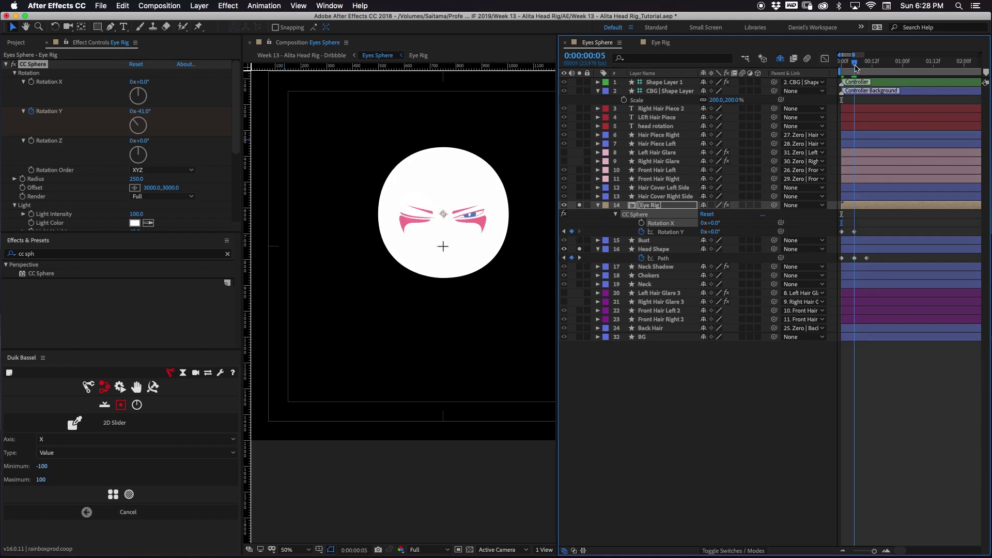
pyautogui.moveTo(857, 67); pyautogui.dragTo(870, 69)
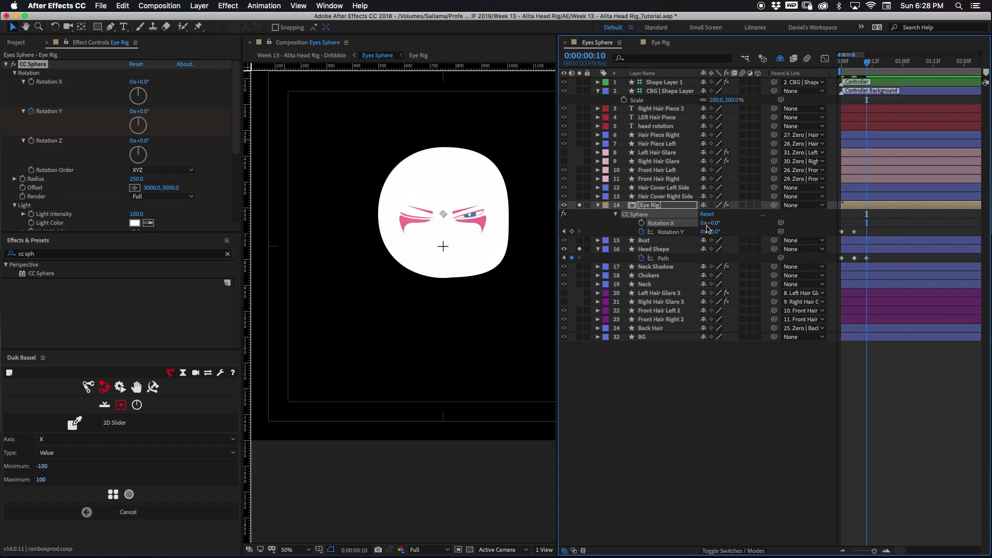
pyautogui.moveTo(713, 232); pyautogui.dragTo(728, 232)
pyautogui.click(845, 64)
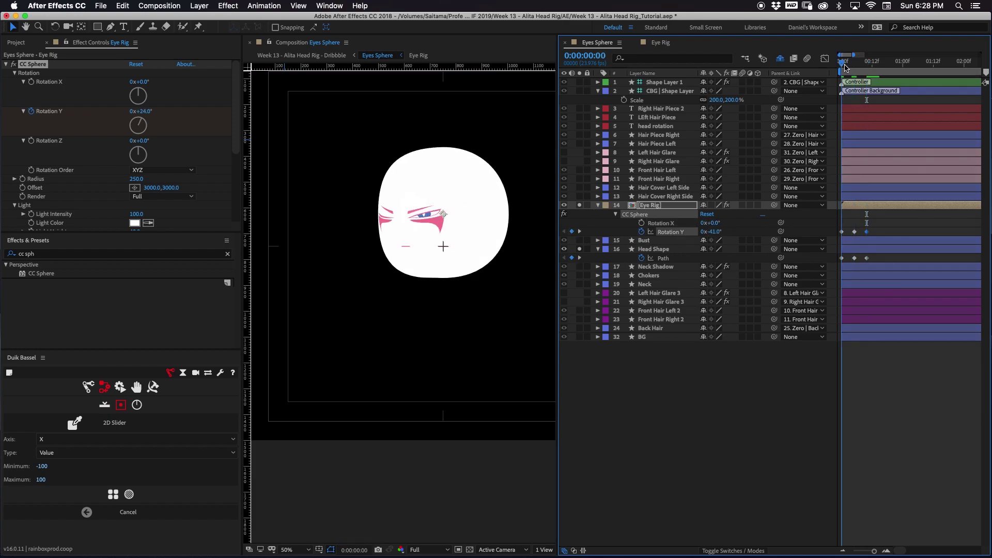
pyautogui.click(716, 231)
pyautogui.write('-40')
pyautogui.press('Return')
pyautogui.click(872, 63)
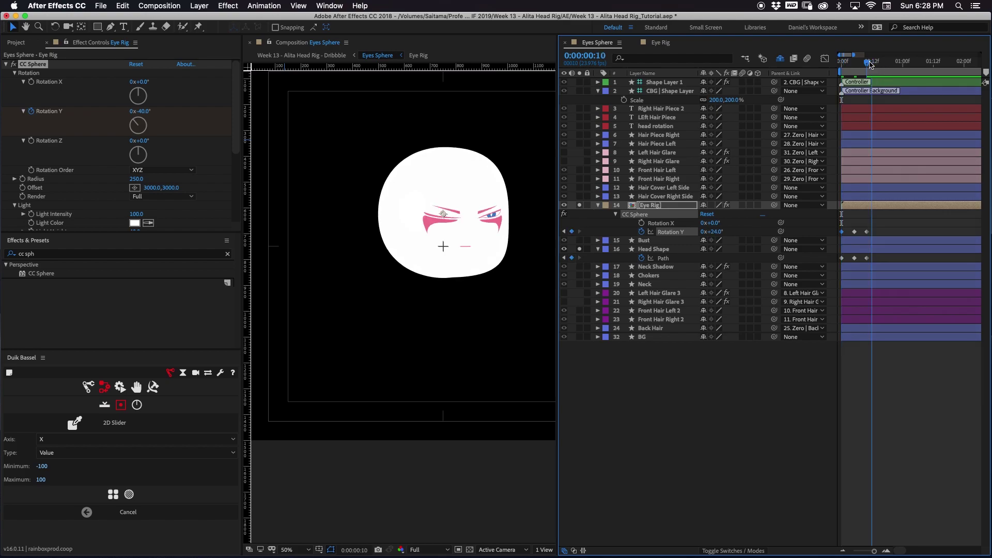
pyautogui.click(715, 232)
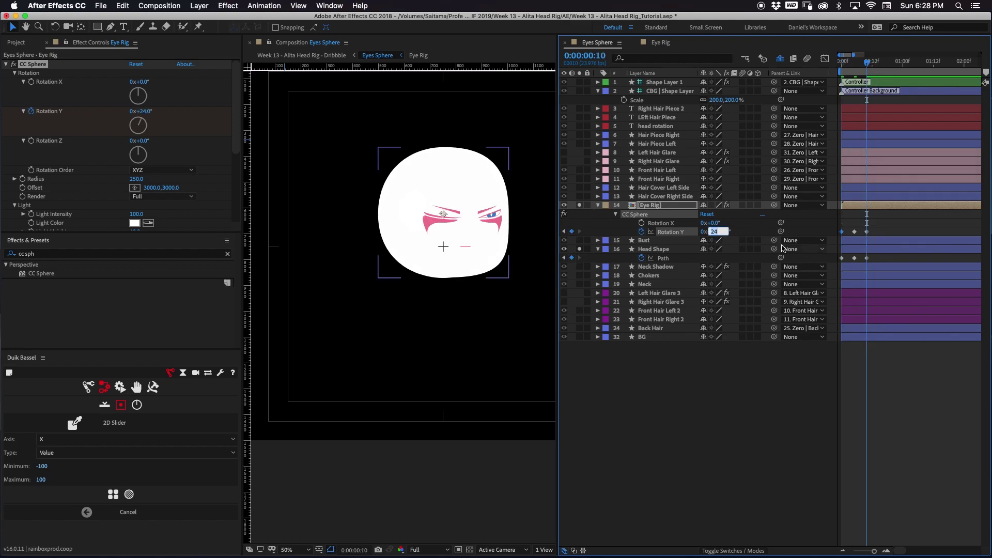
pyautogui.write('40')
pyautogui.press('Return')
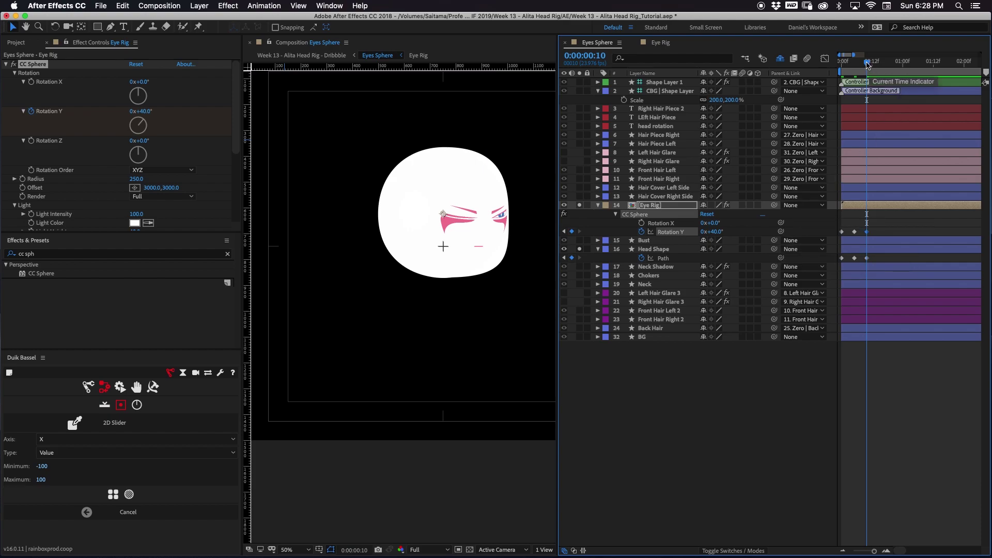
# At frame 5, connect the Eye Rig's Rotation Y keyframes and the Head Shape's Path keyframes to the 2D Slider's X axis
pyautogui.press('j')
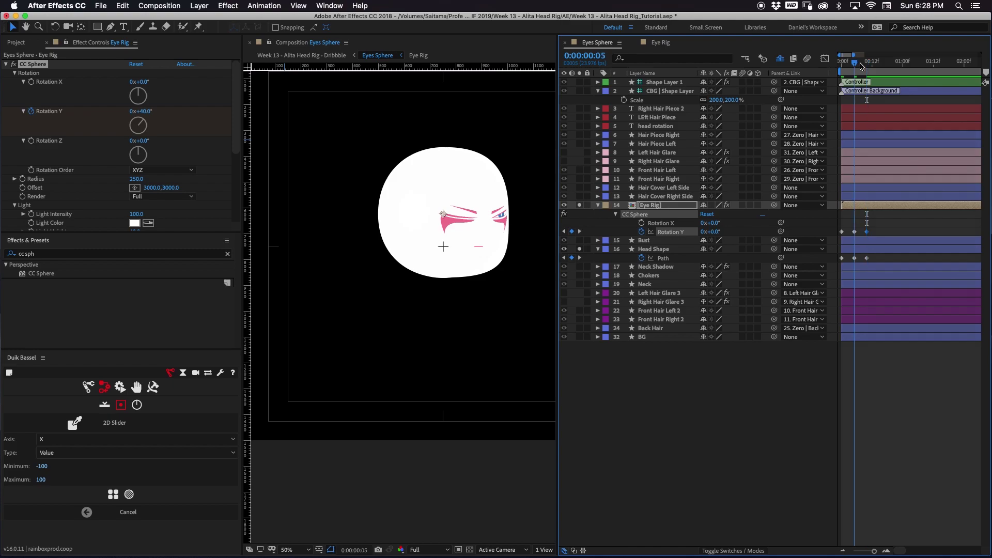
pyautogui.moveTo(886, 229); pyautogui.dragTo(833, 268)
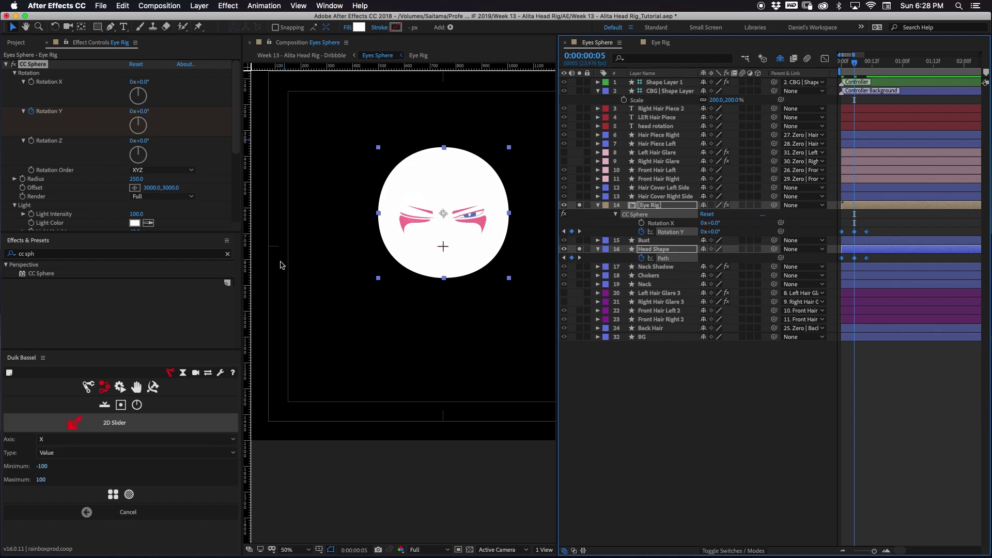
pyautogui.click(113, 495)
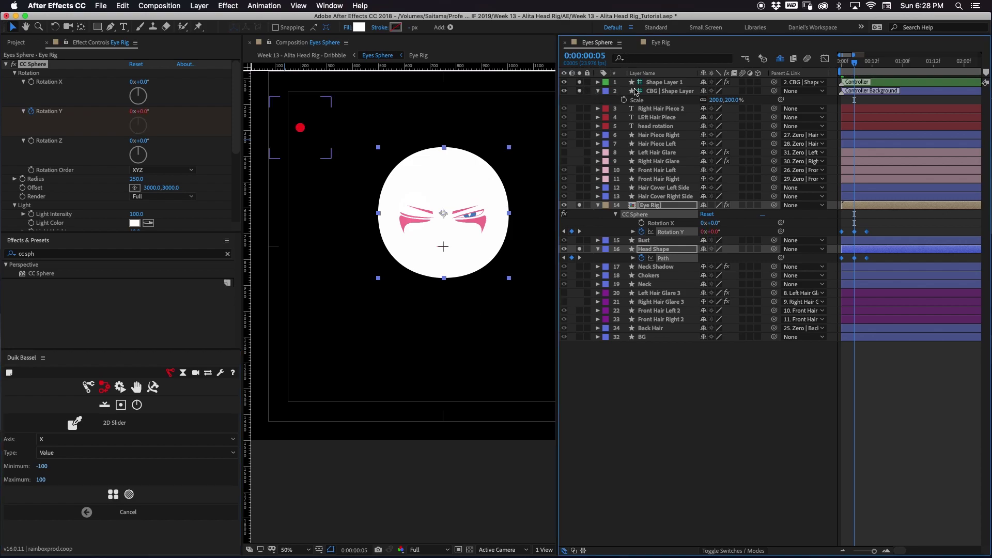
# Test the head turn by moving the red slider controller sideways, and undo the move
pyautogui.click(650, 83)
pyautogui.moveTo(307, 132); pyautogui.dragTo(279, 130)
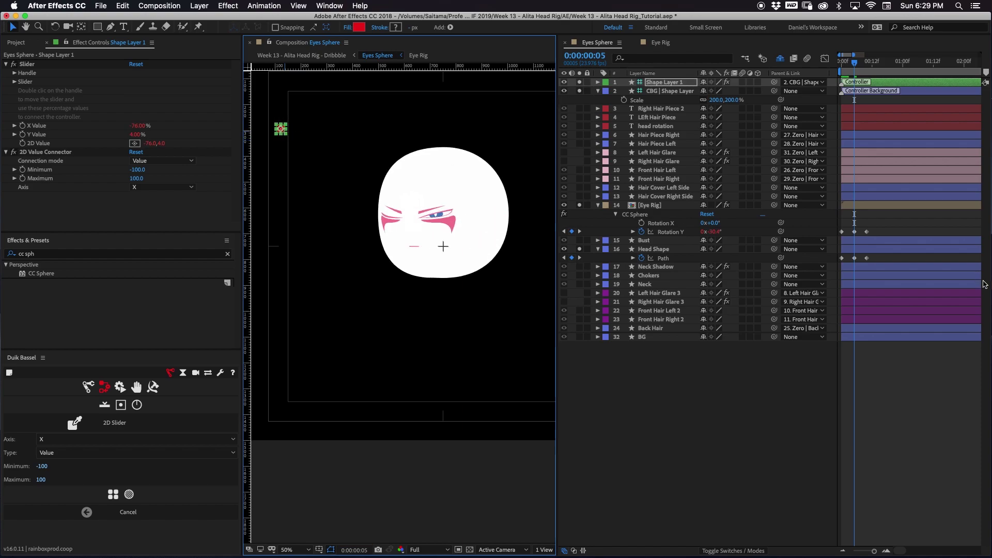
pyautogui.press('super+z')
# Enable keyframing for the Eye Rig's Rotation X at frame 5, setting it to 38° on the first frame and -29° on frame 10
pyautogui.click(679, 225)
pyautogui.click(642, 223)
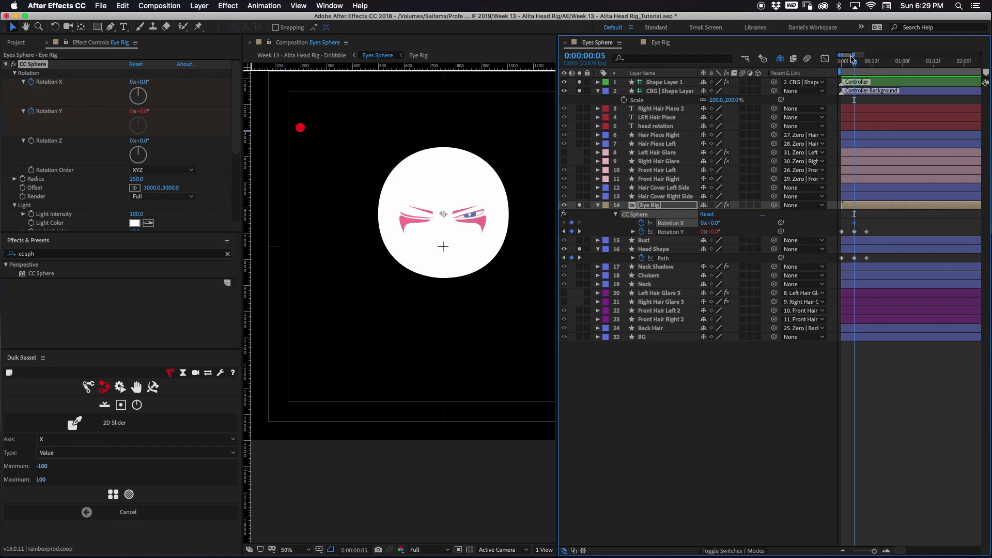
pyautogui.moveTo(853, 65); pyautogui.dragTo(842, 63)
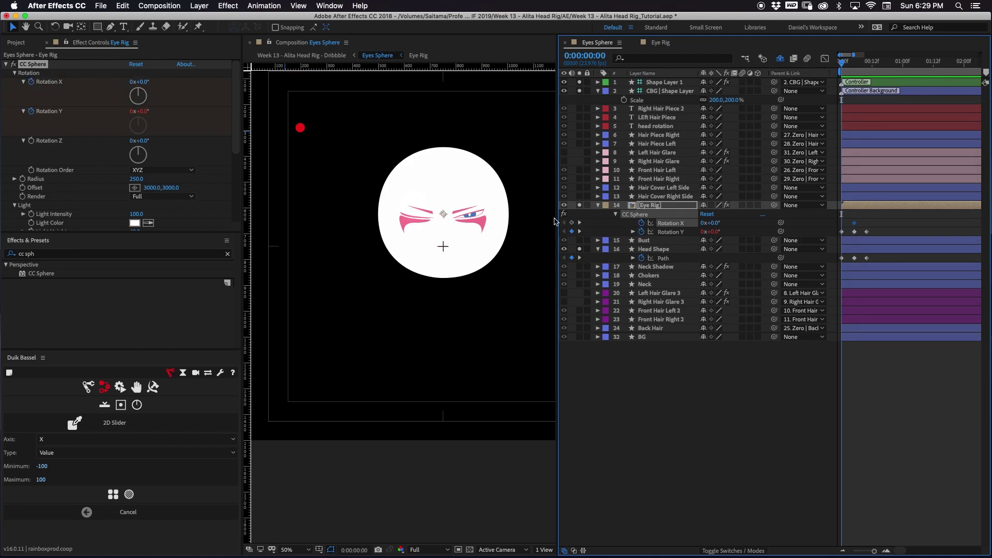
pyautogui.moveTo(712, 222); pyautogui.dragTo(732, 222)
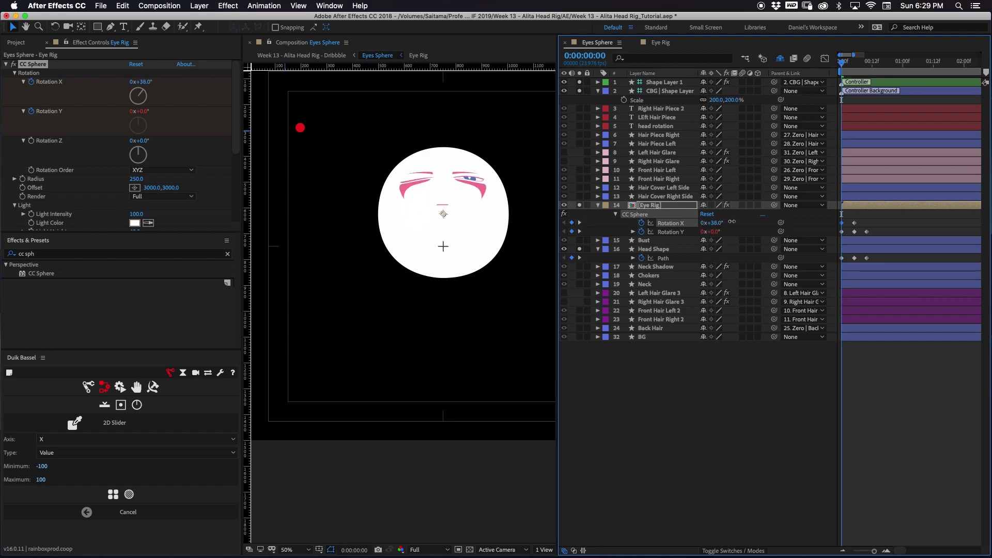
pyautogui.click(867, 65)
pyautogui.moveTo(719, 224); pyautogui.dragTo(703, 225)
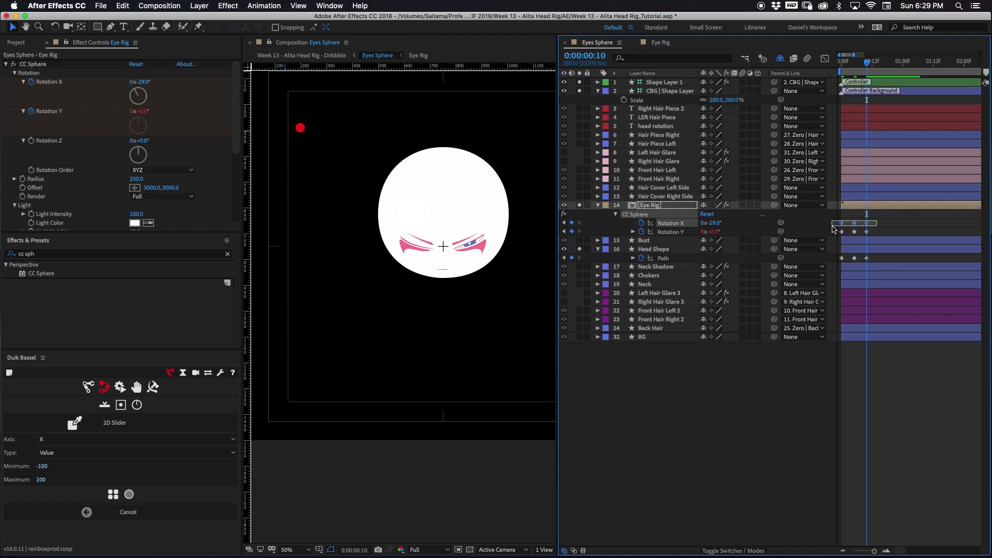
# Connect the Eye Rig's Rotation X keyframes to the 2D Slider's Y axis
pyautogui.click(49, 441)
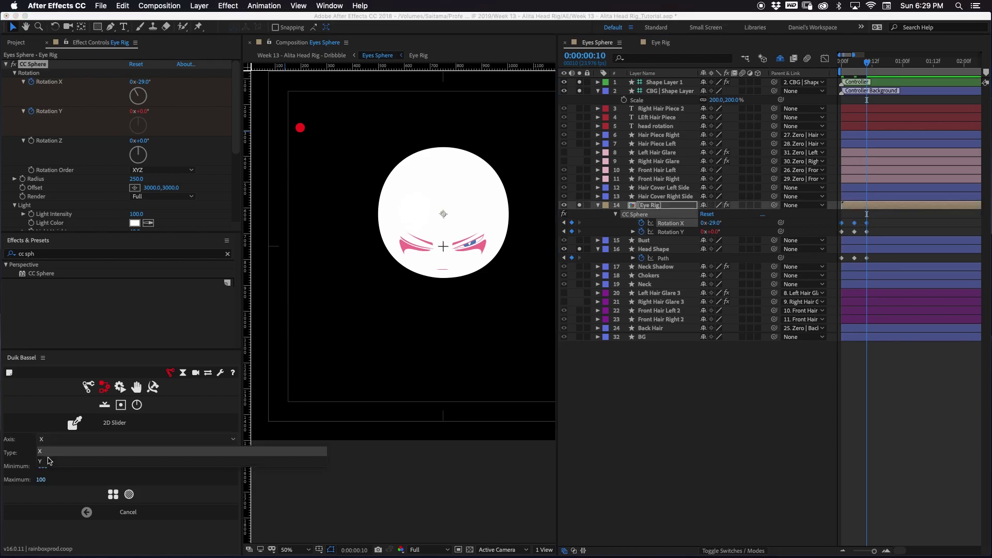
pyautogui.click(49, 461)
pyautogui.click(113, 495)
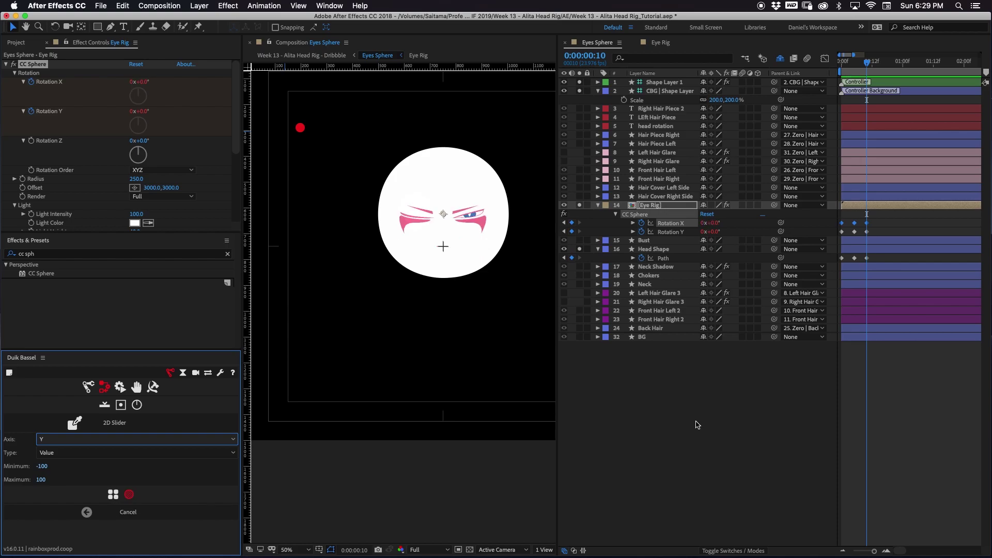
# At frame 5, test the head rig by moving the red controller up and to both sides, and check the Head Shape's path keyframes
pyautogui.click(855, 63)
pyautogui.click(301, 132)
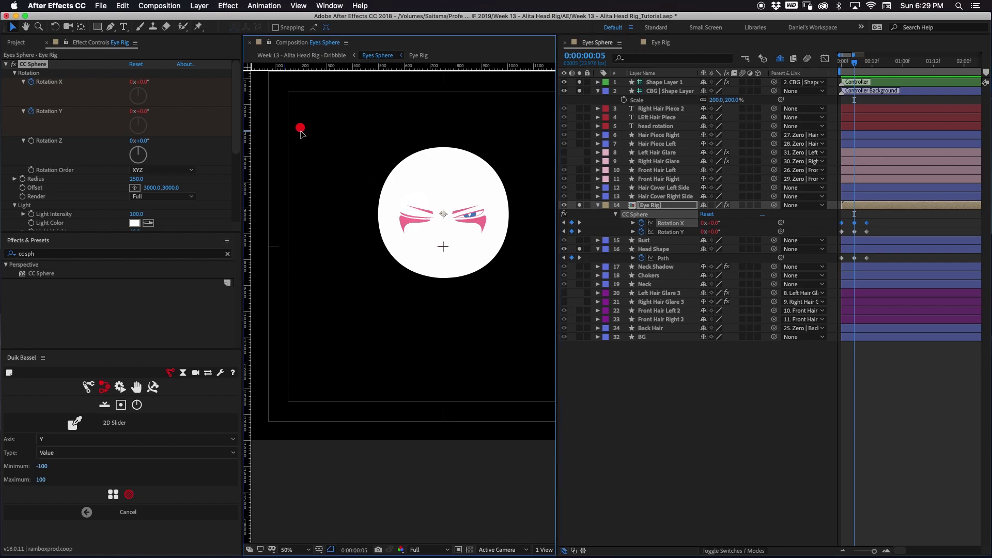
pyautogui.click(664, 83)
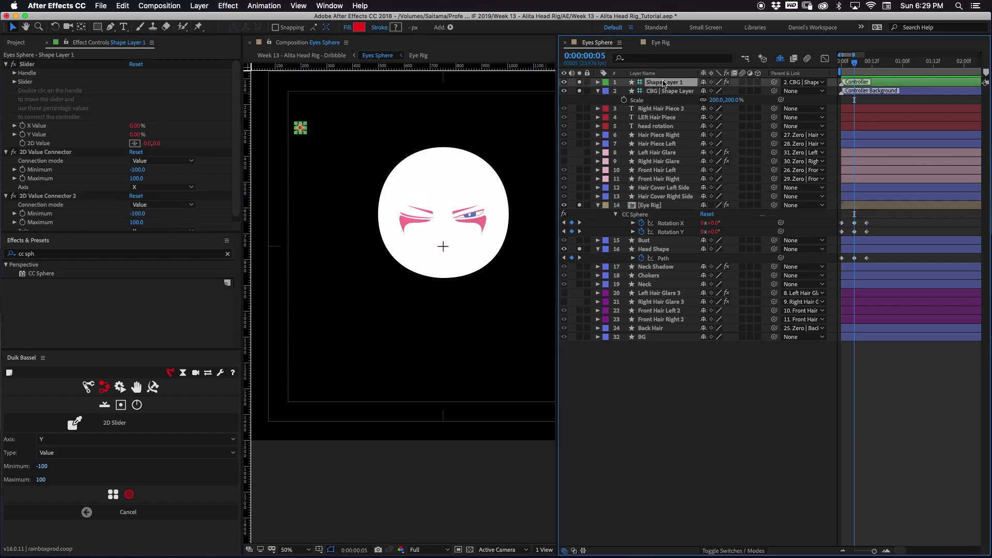
pyautogui.moveTo(300, 131); pyautogui.dragTo(296, 107)
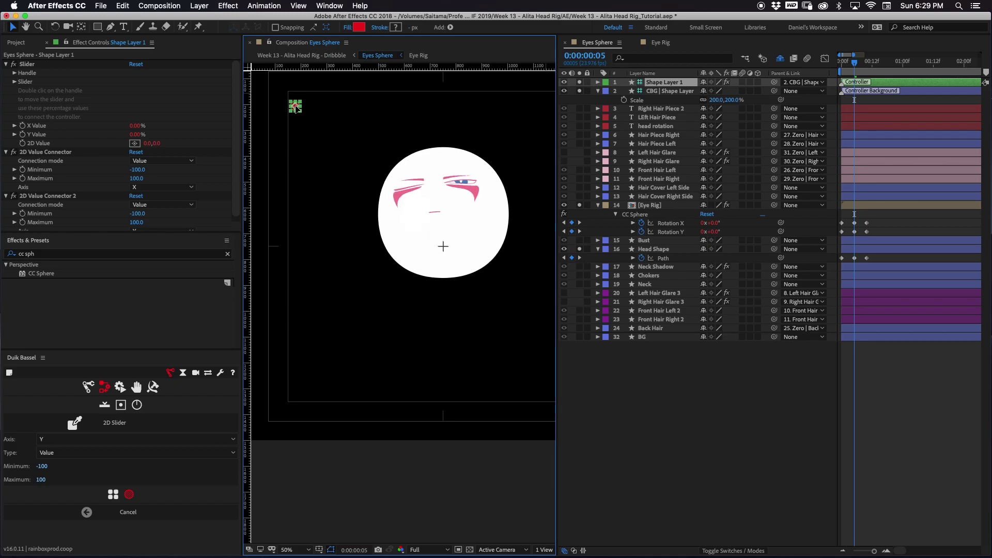
pyautogui.click(881, 259)
pyautogui.click(862, 260)
pyautogui.click(897, 263)
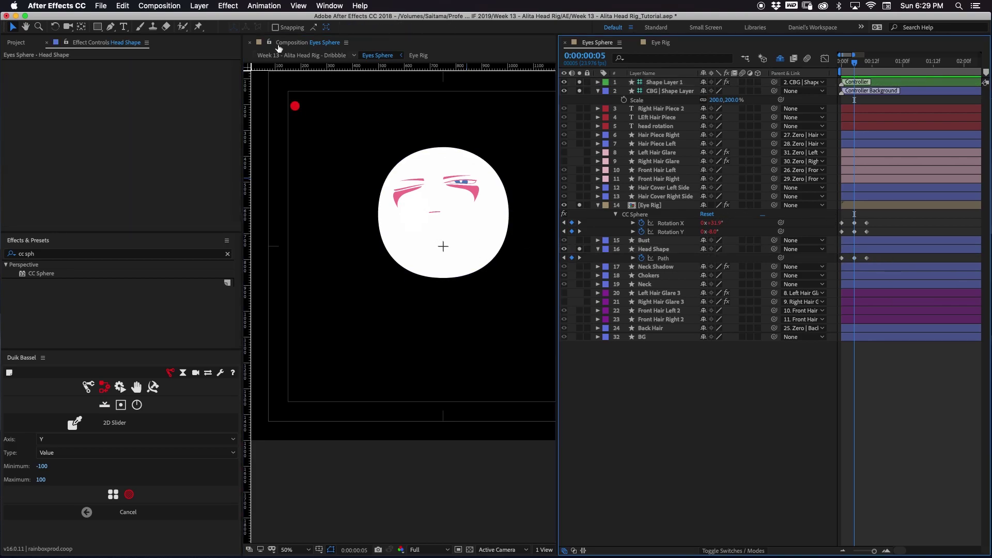
pyautogui.moveTo(295, 107); pyautogui.dragTo(272, 103)
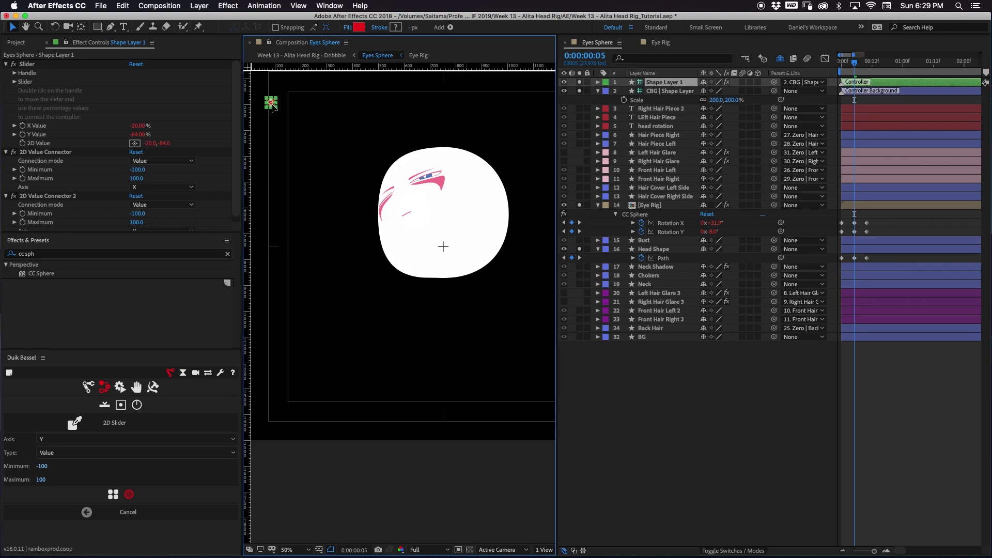
pyautogui.moveTo(273, 105); pyautogui.dragTo(349, 111)
pyautogui.moveTo(337, 109); pyautogui.dragTo(308, 123)
# Reveal the slider controller's Position and reset it to 0, 0
pyautogui.click(660, 84)
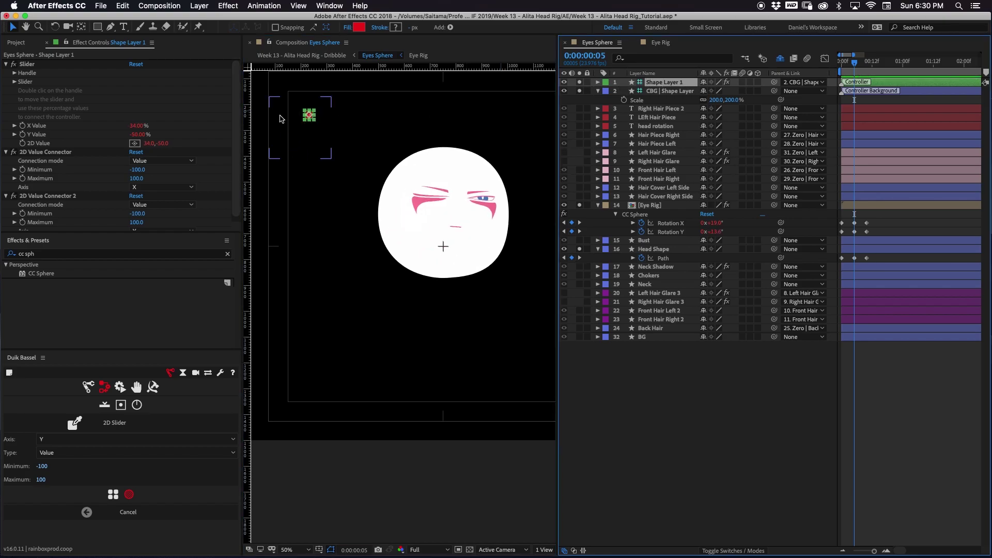
pyautogui.press('p')
pyautogui.click(654, 93)
pyautogui.press('space')
pyautogui.press('space')
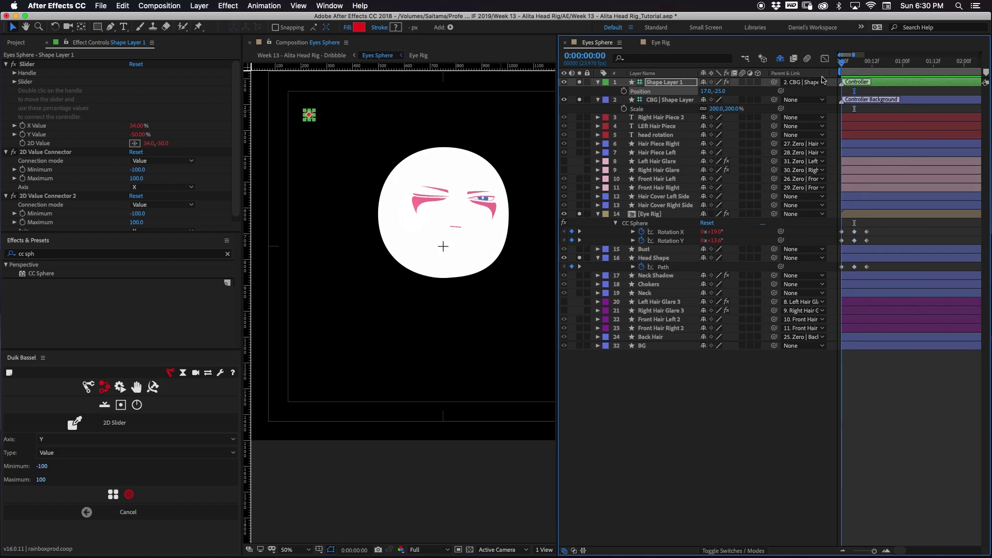
pyautogui.click(720, 91)
pyautogui.write('0')
pyautogui.press('Return')
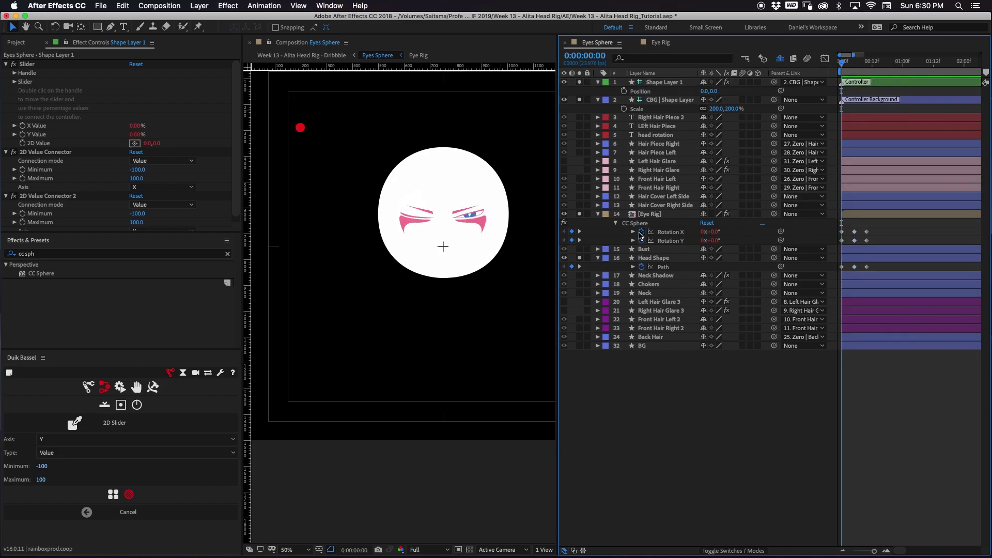
# Delete the slider controller Shape Layer 1 together with its CBG | Shape Layer background
pyautogui.click(672, 84)
pyautogui.keyDown('shift'); pyautogui.click(673, 101); pyautogui.keyUp('shift')
pyautogui.press('Delete')
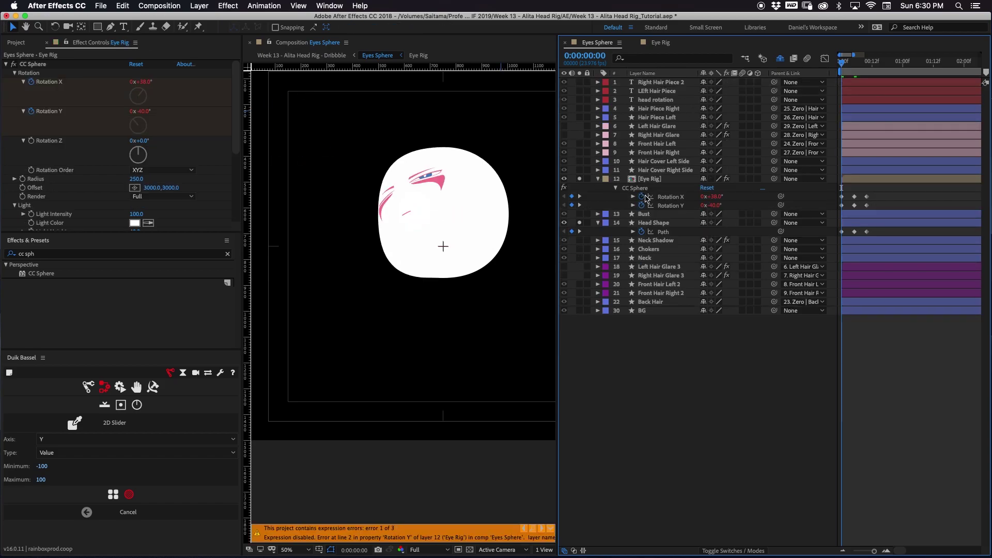
# Delete the CC Sphere effect from the Eye Rig layer
pyautogui.click(860, 66)
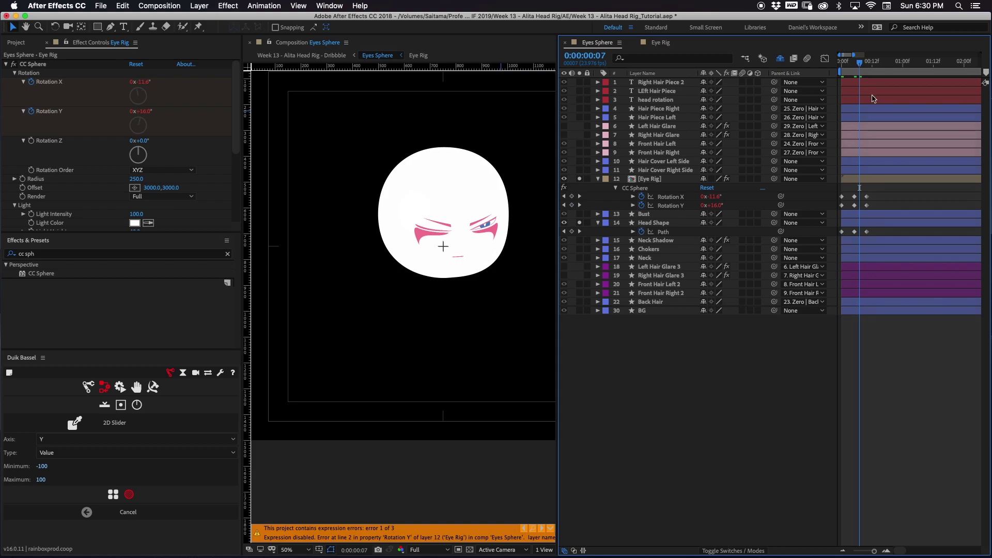
pyautogui.click(646, 189)
pyautogui.press('Delete')
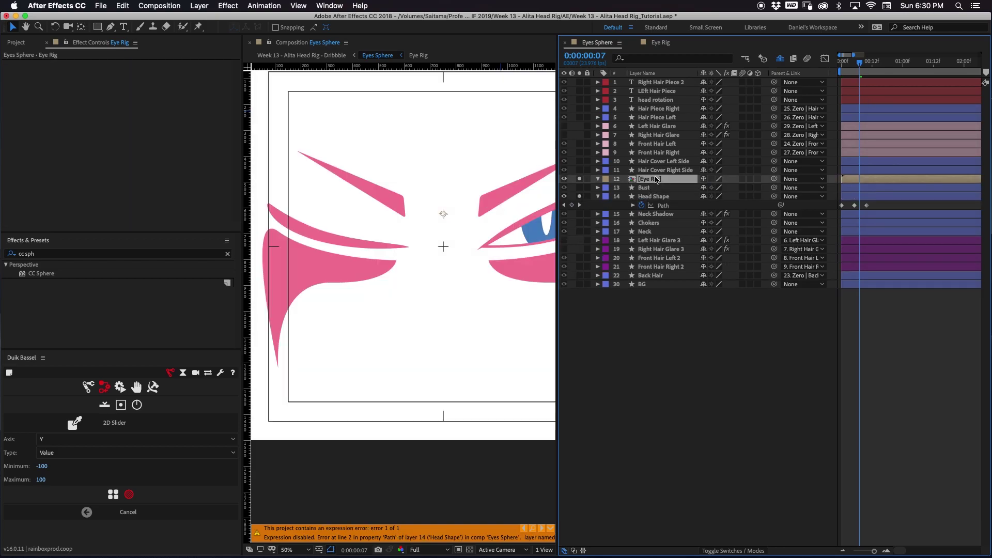
# Open the Eye Rig composition and set its size to 3000 × 3000 px
pyautogui.doubleClick(658, 181)
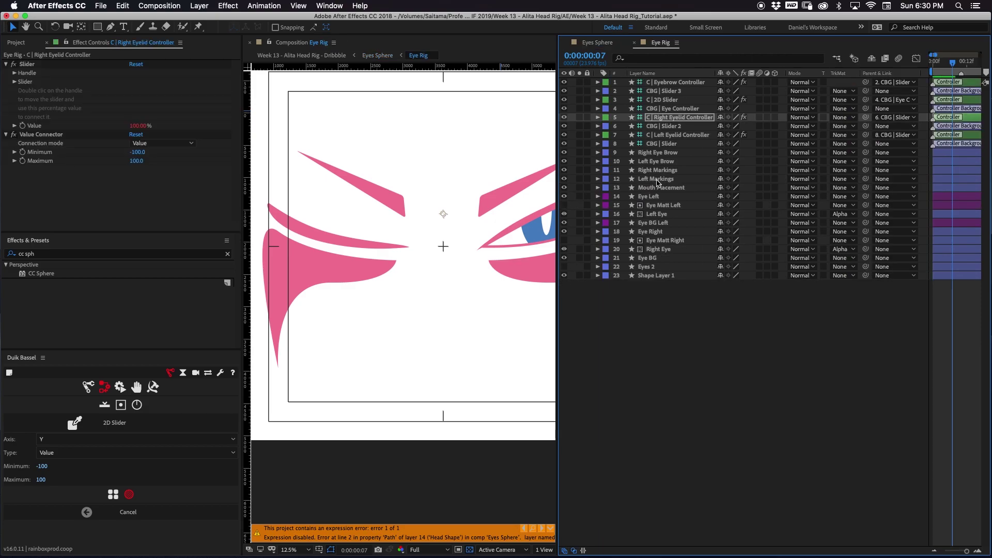
pyautogui.click(689, 397)
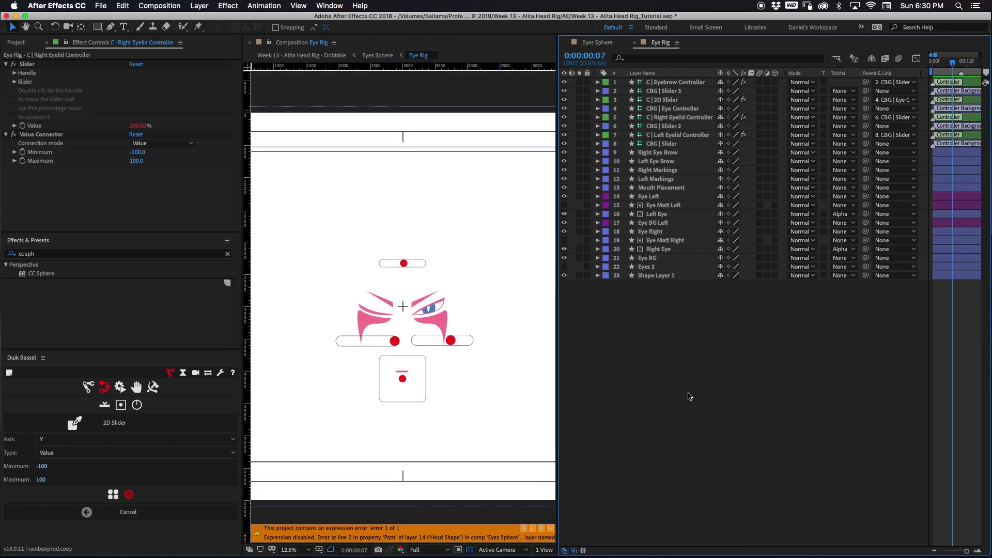
pyautogui.press('super+k')
pyautogui.click(425, 226)
pyautogui.write('300')
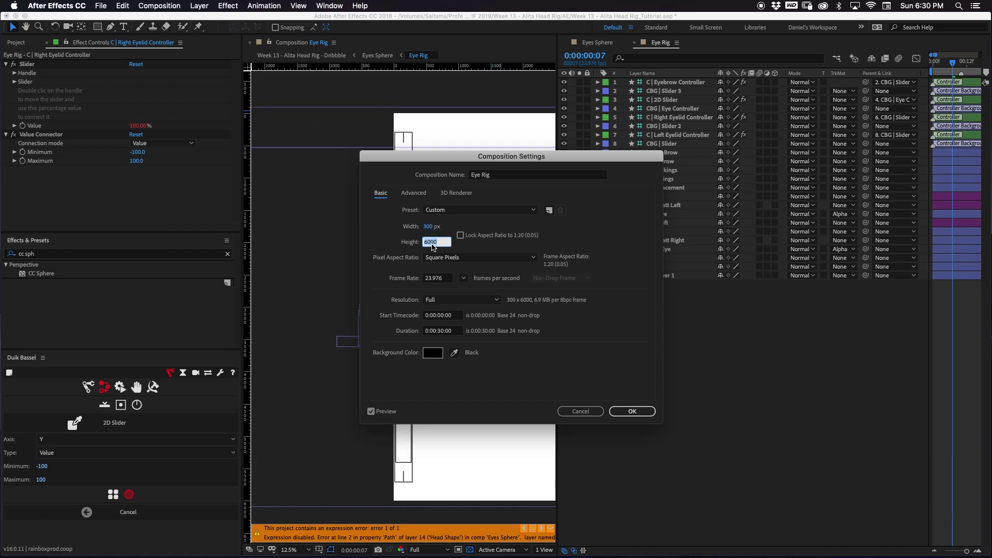
pyautogui.write('0')
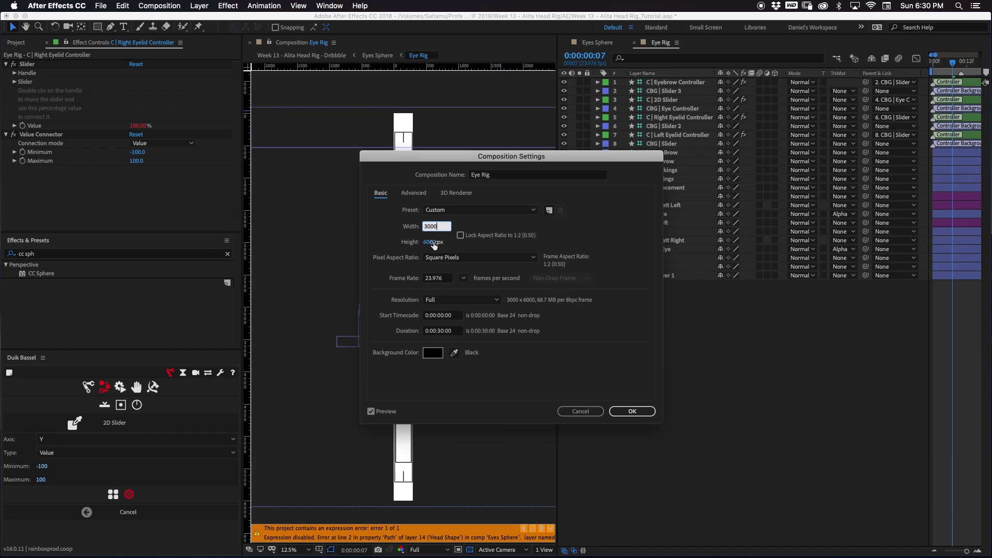
pyautogui.click(437, 241)
pyautogui.write('3000')
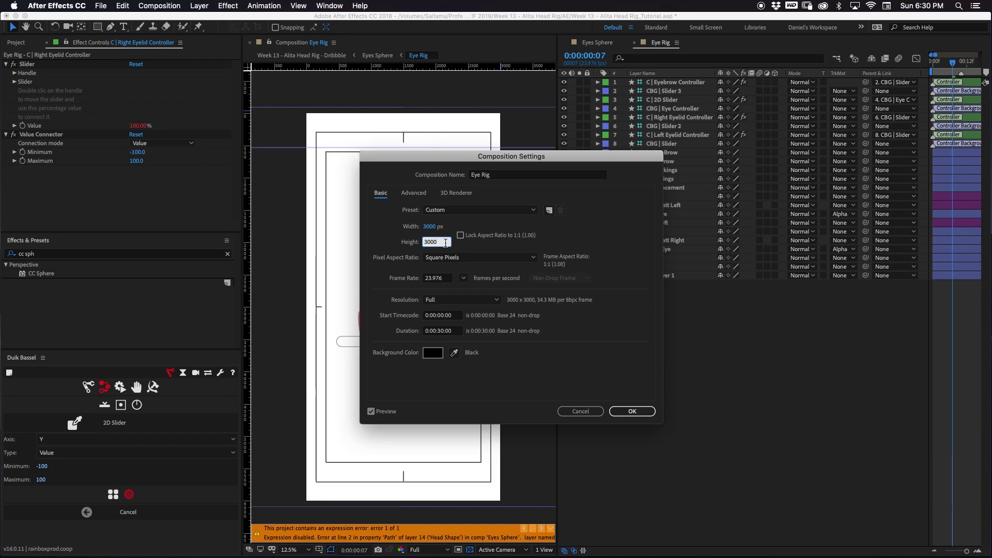
pyautogui.click(632, 411)
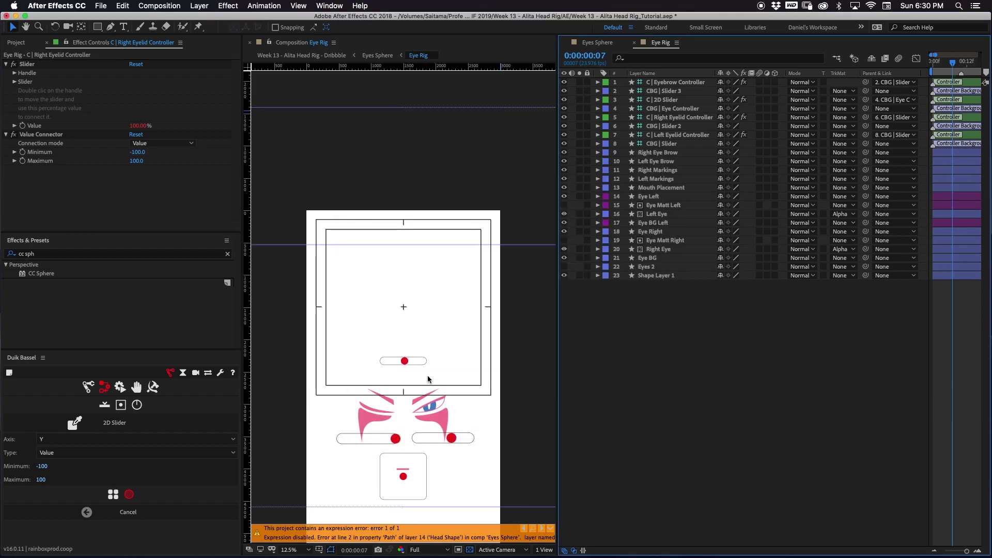
# Close the Eye Rig composition and remove the Duik connector expression from the Head Shape layer's Path
pyautogui.press('super+w')
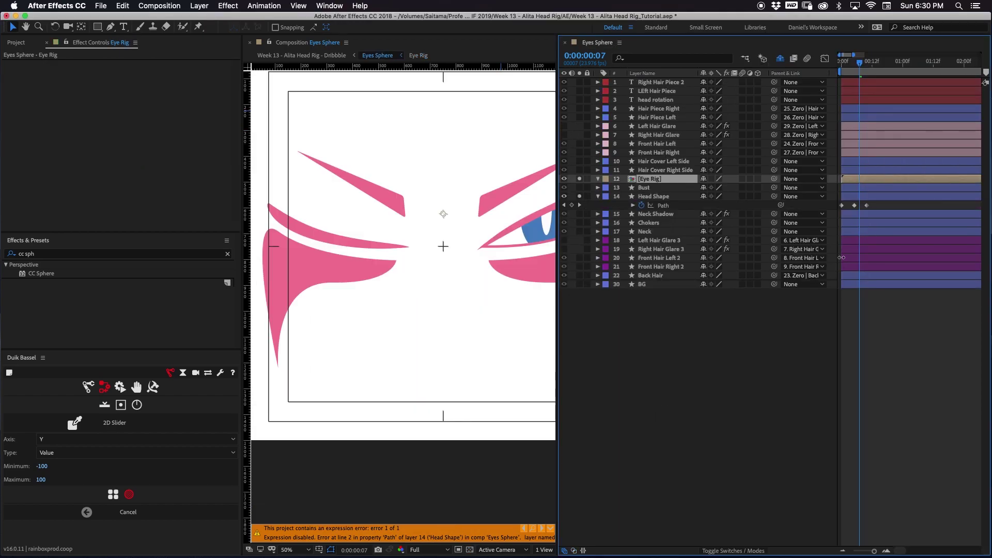
pyautogui.click(632, 206)
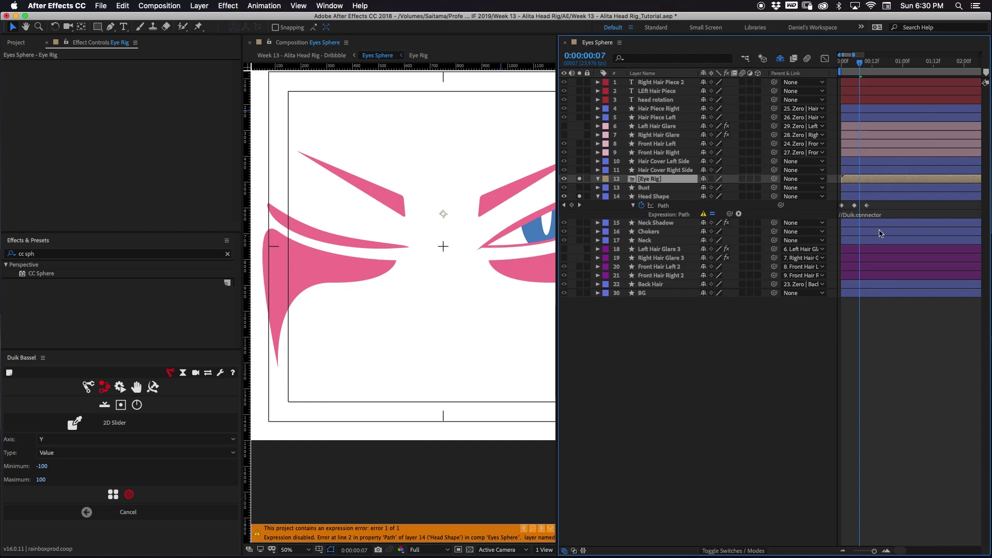
pyautogui.click(880, 214)
pyautogui.press('BackSpace')
pyautogui.click(887, 208)
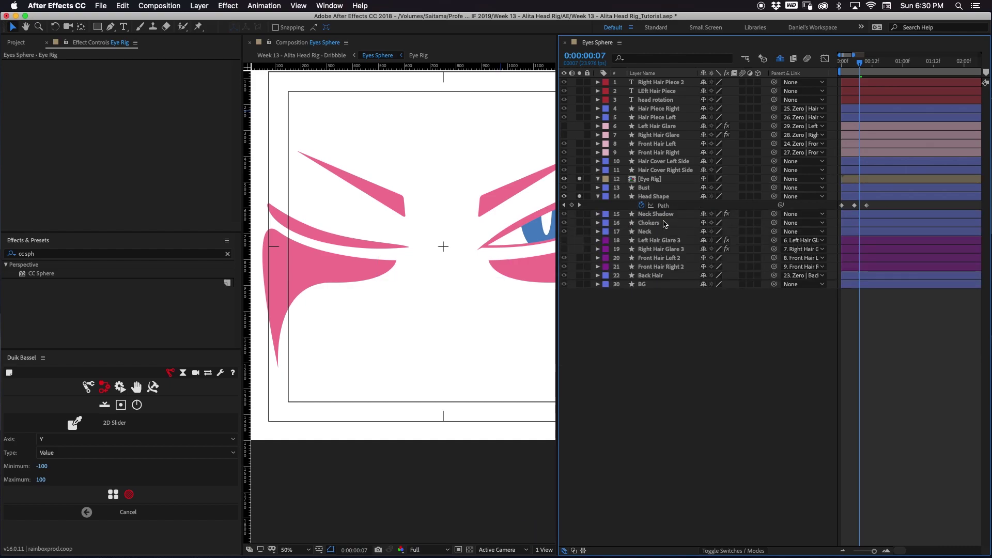
# At the Head Shape Path keyframe at frame 5, unsolo the Eye Rig and Head Shape layers and hide Eye Rig
pyautogui.click(564, 205)
pyautogui.press(',')
pyautogui.moveTo(395, 321); pyautogui.dragTo(376, 313)
pyautogui.click(659, 177)
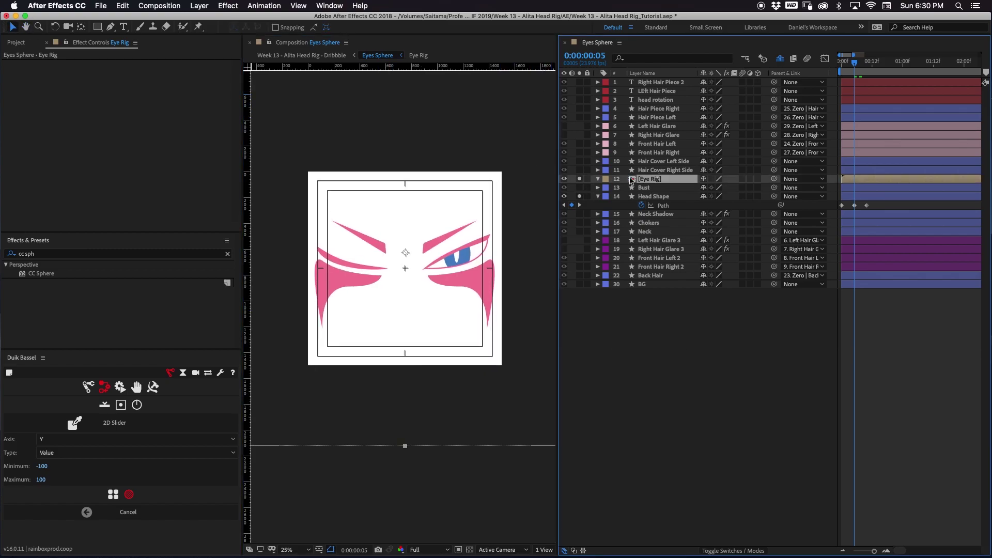
pyautogui.click(579, 179)
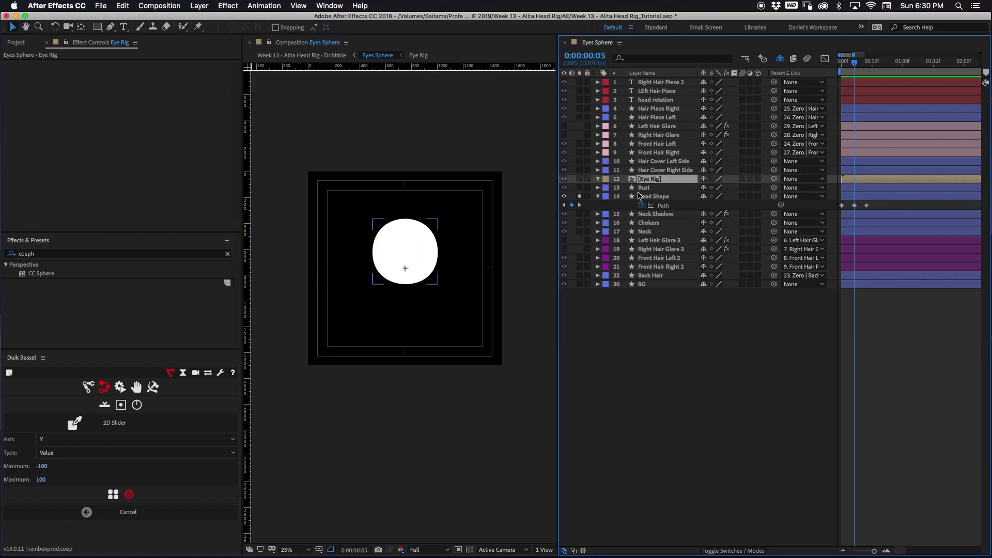
pyautogui.click(580, 197)
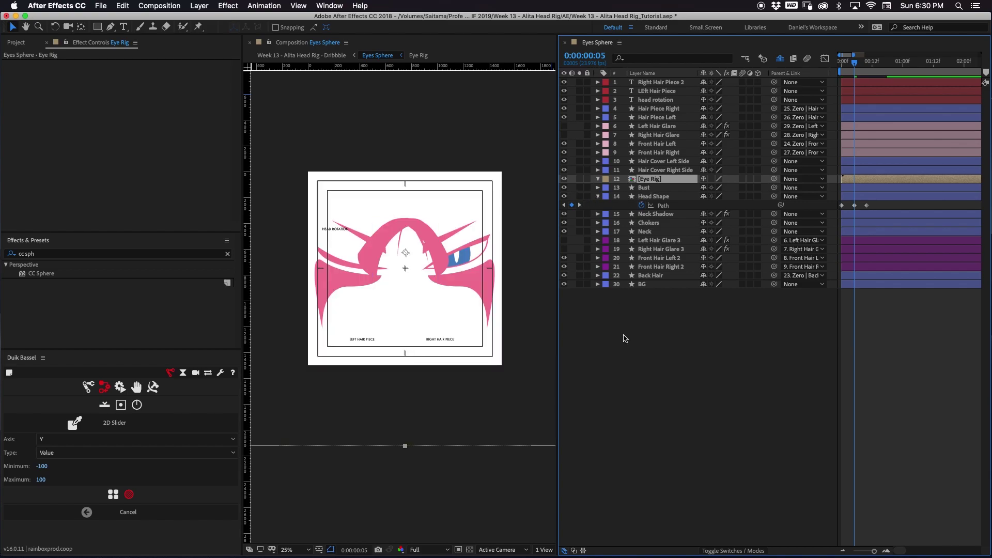
pyautogui.click(564, 180)
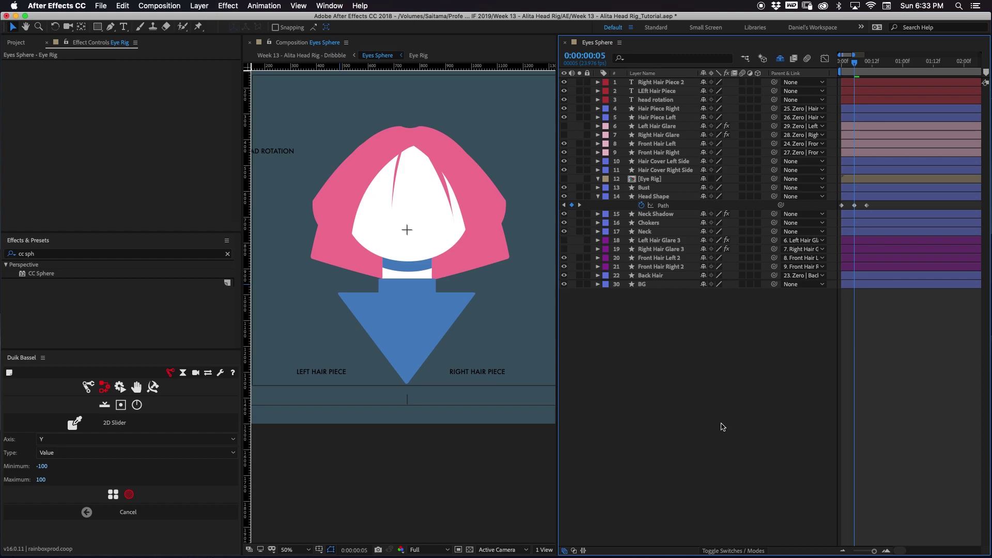
# Create a black solid named Head in the Eyes Sphere composition and apply the Video Copilot Element effect to it
pyautogui.press('super+y')
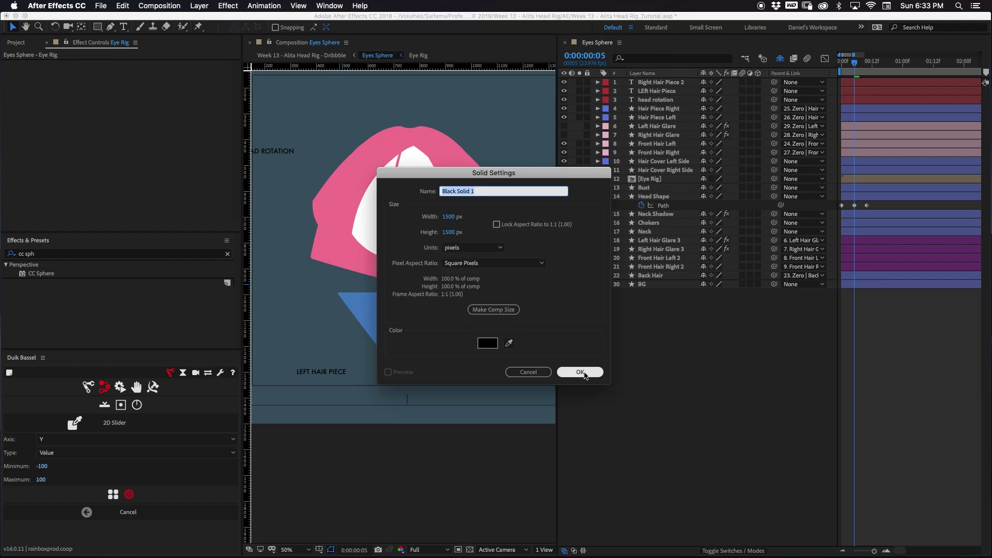
pyautogui.write('Head')
pyautogui.press('Return')
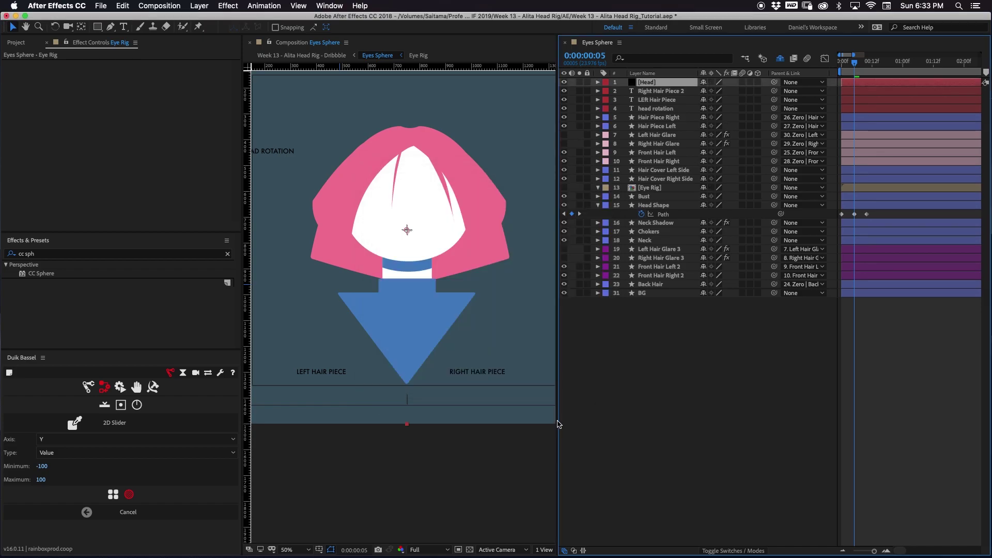
pyautogui.click(181, 5)
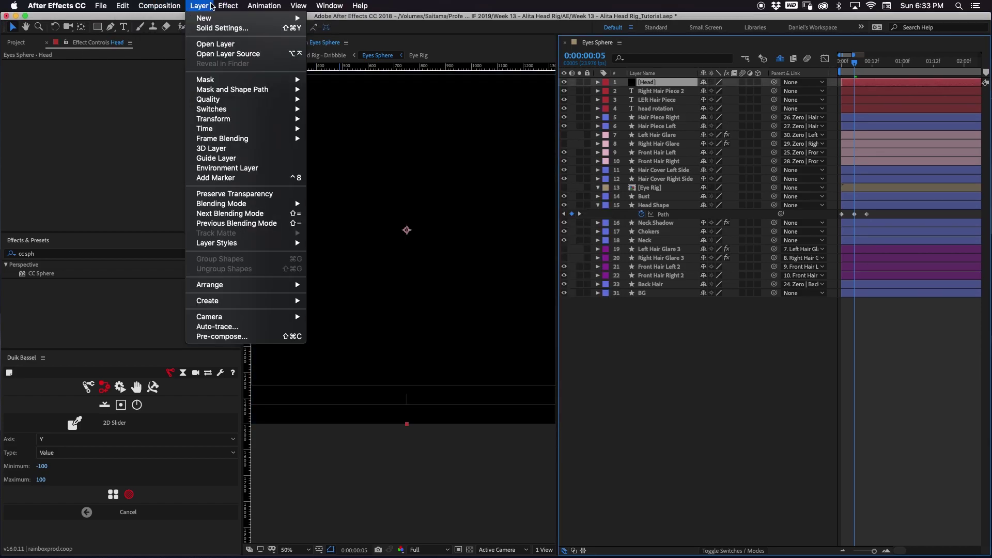
pyautogui.moveTo(248, 296)
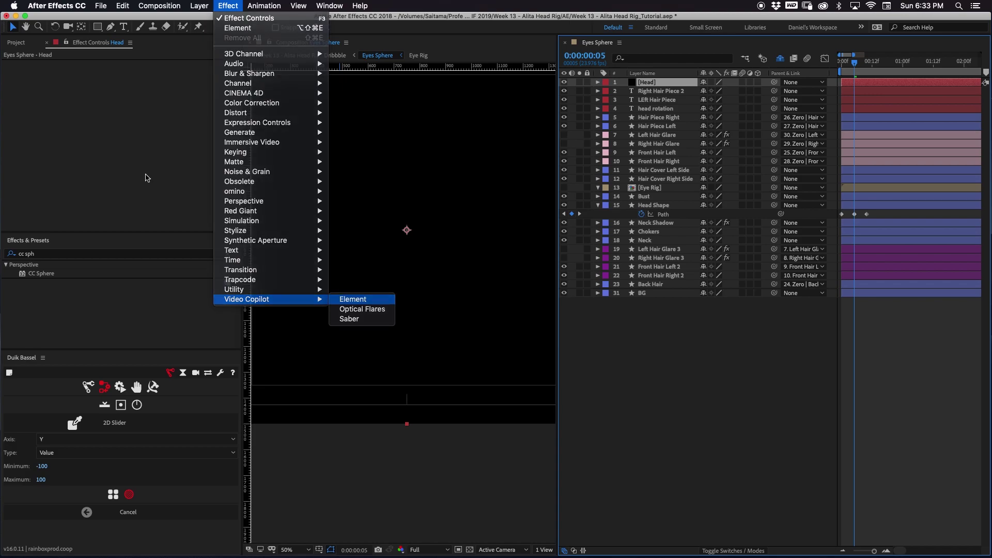
pyautogui.click(356, 299)
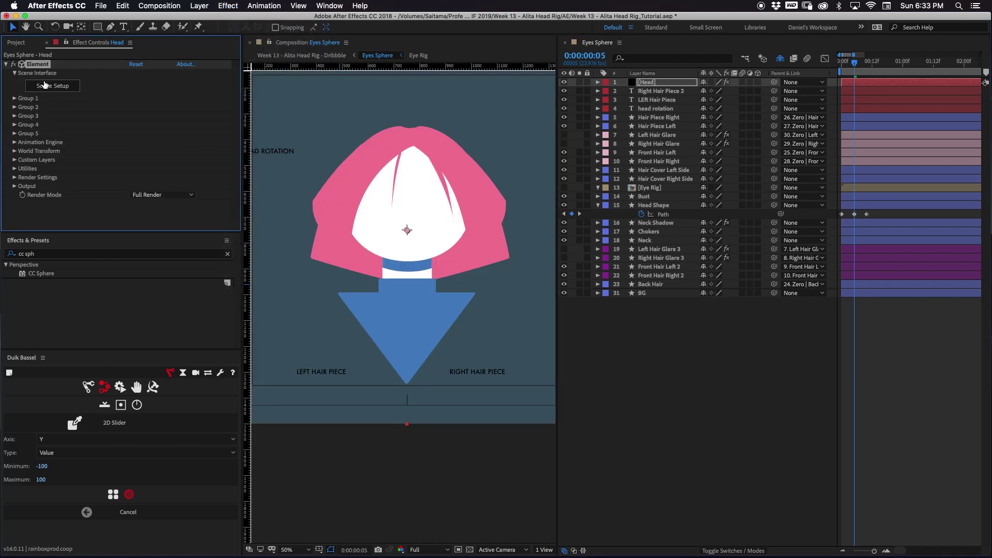
# Add a sphere model in Element's Scene Setup and set its segments to 30
pyautogui.click(46, 86)
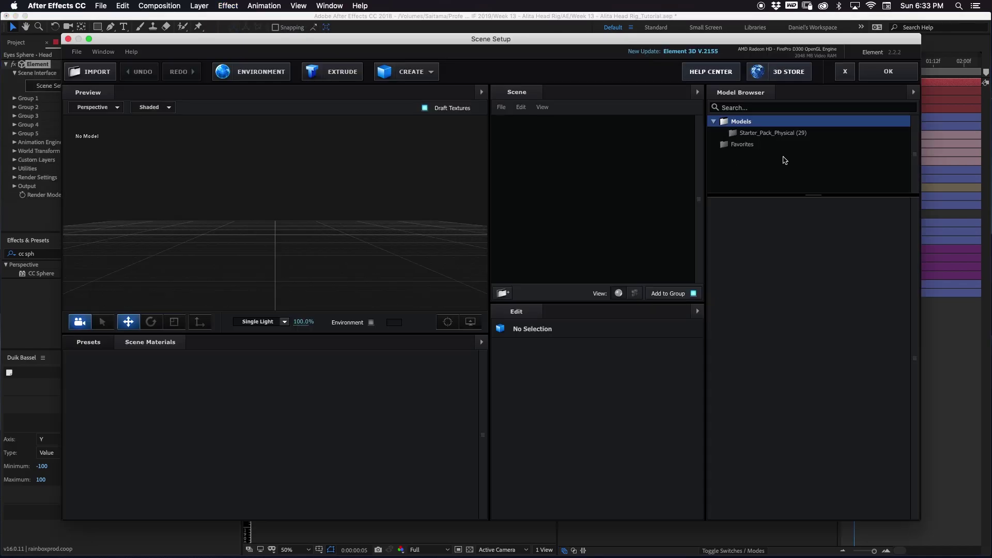
pyautogui.click(408, 72)
pyautogui.click(414, 99)
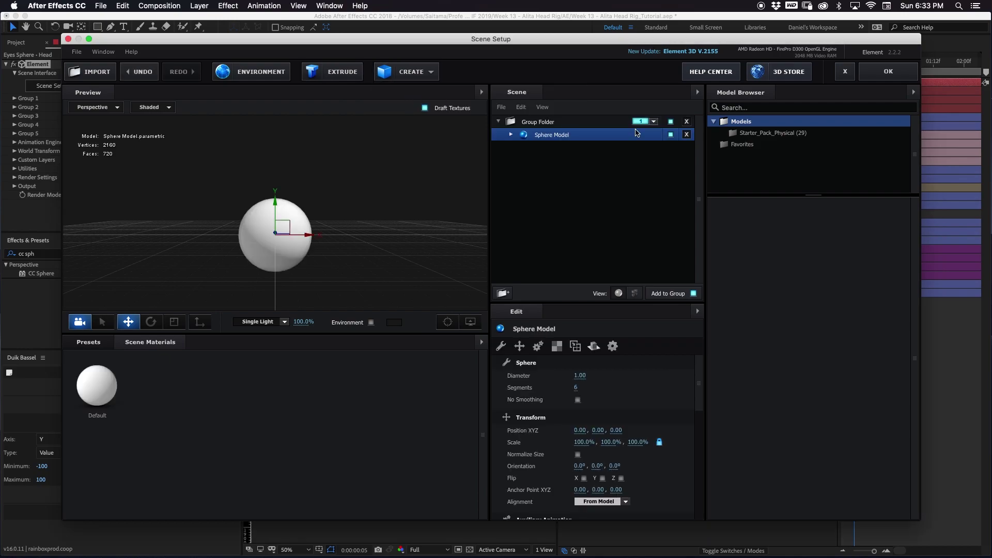
pyautogui.click(581, 391)
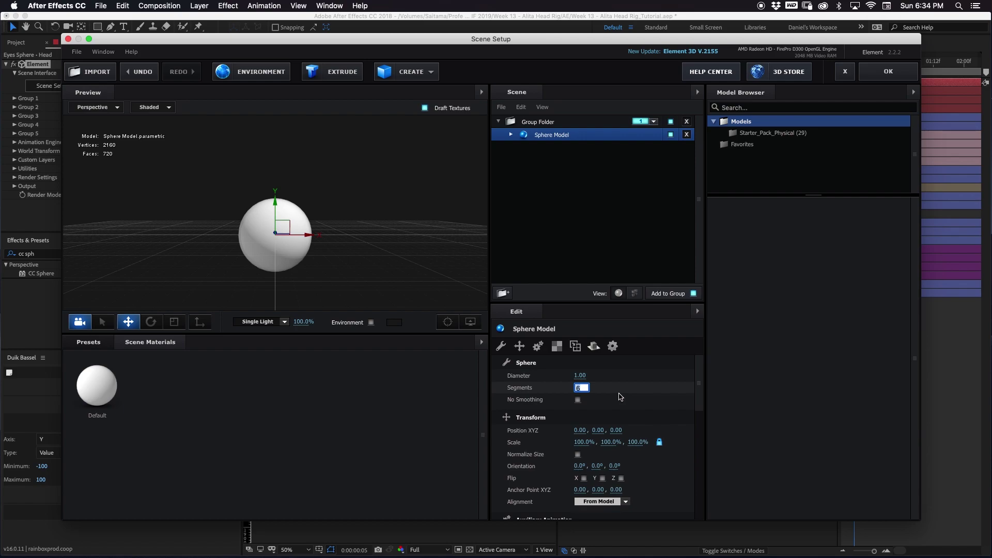
pyautogui.write('30')
pyautogui.press('Return')
# Set the Scene Setup preview lighting to 100 Ambient and accept the scene
pyautogui.click(284, 322)
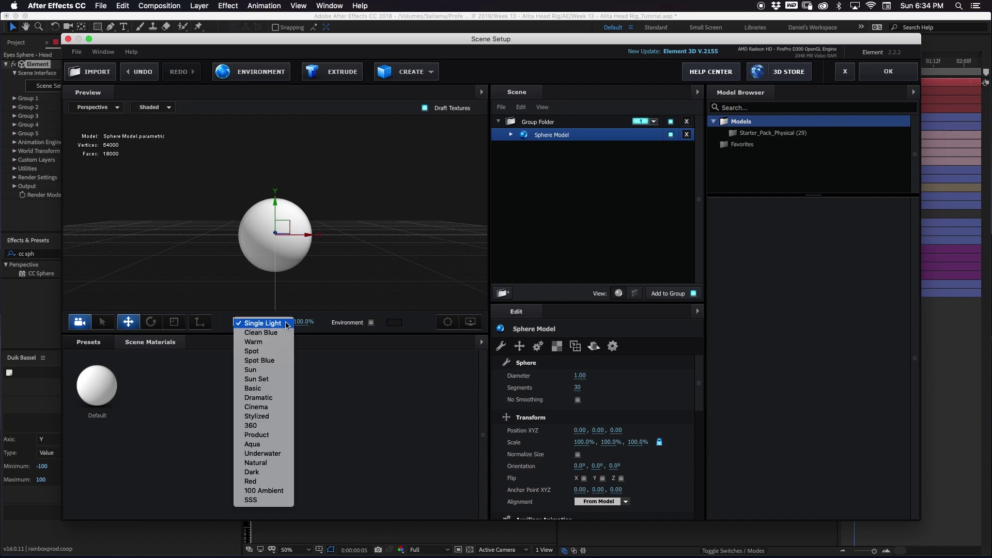
pyautogui.click(366, 402)
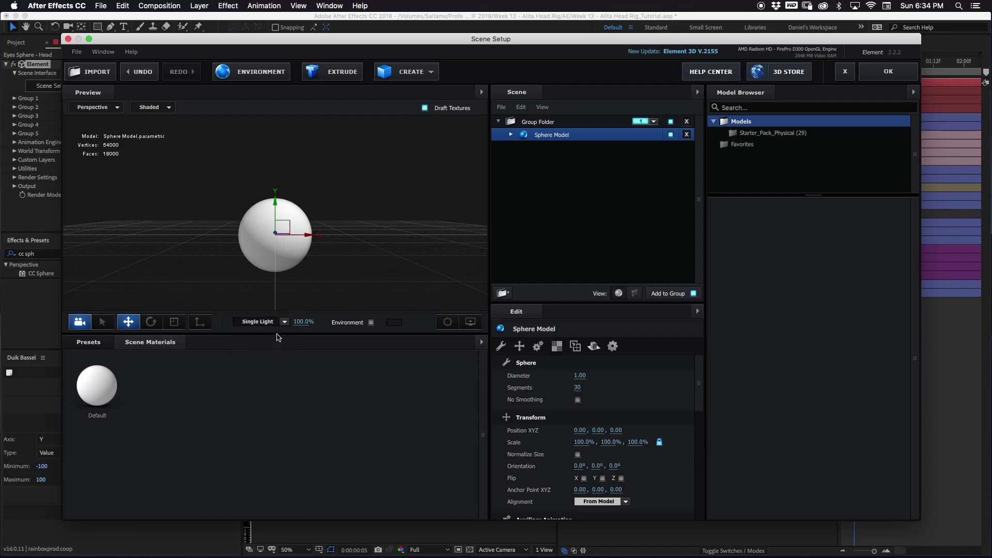
pyautogui.click(283, 325)
pyautogui.click(264, 491)
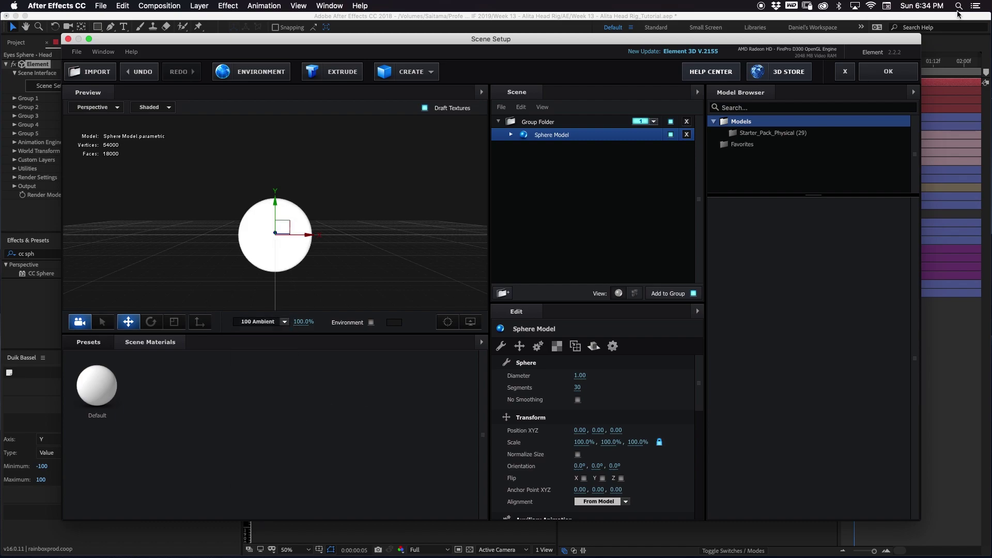
pyautogui.click(888, 71)
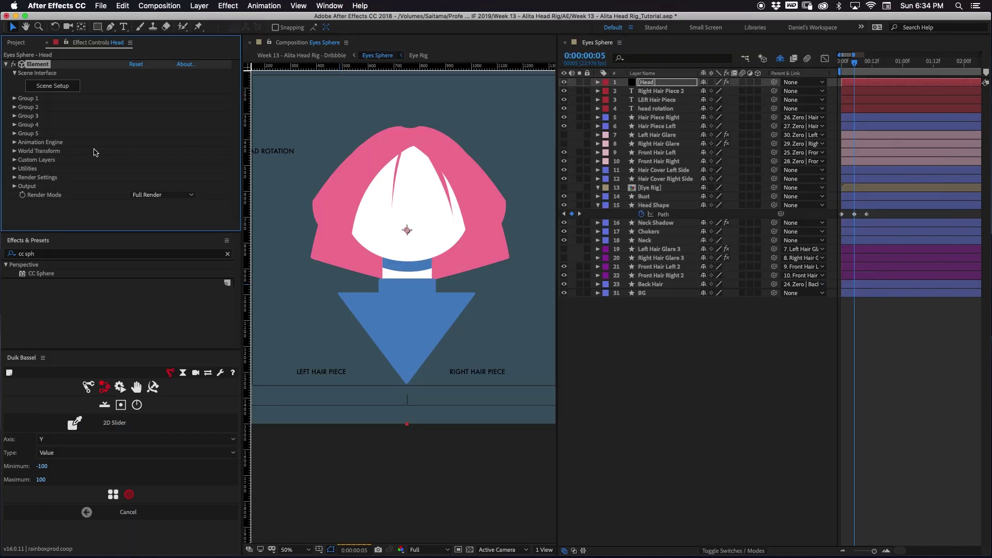
# Set Add Lighting to 100 Ambient in the Element effect's render lighting settings
pyautogui.click(15, 151)
pyautogui.click(15, 139)
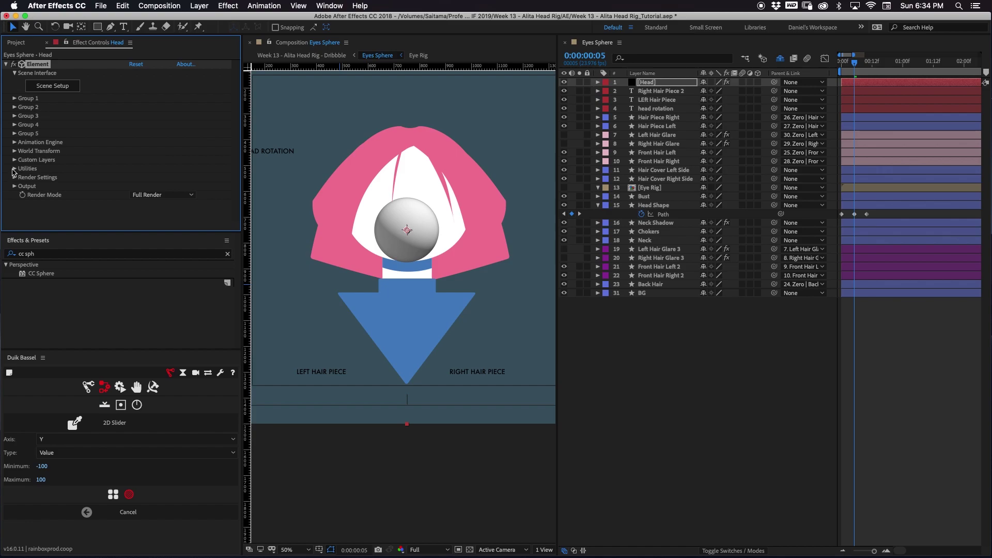
pyautogui.click(14, 178)
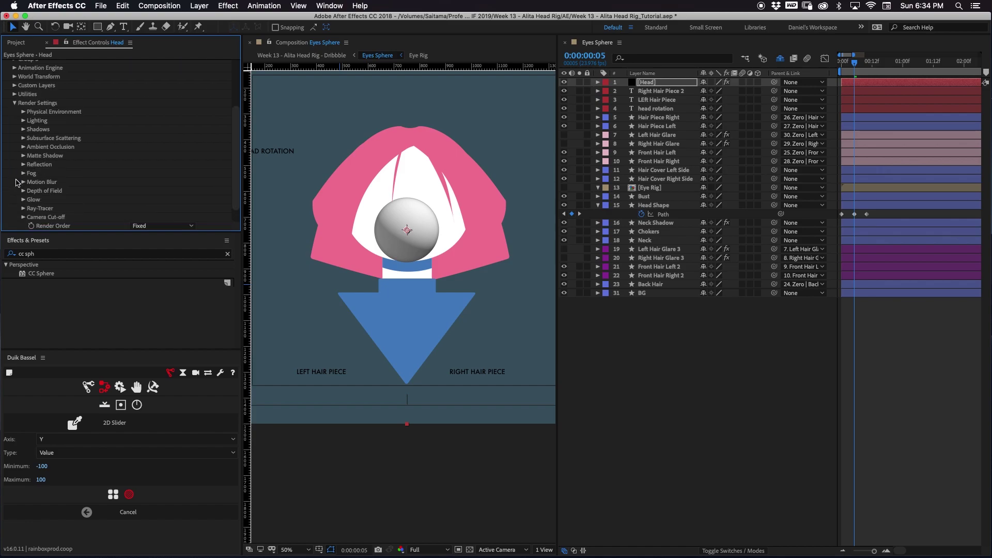
pyautogui.click(23, 121)
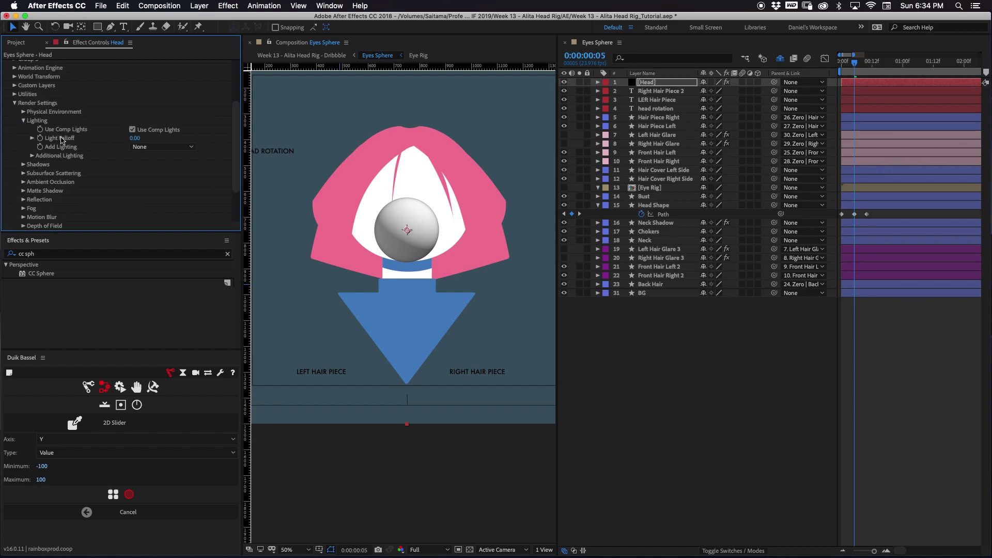
pyautogui.click(157, 147)
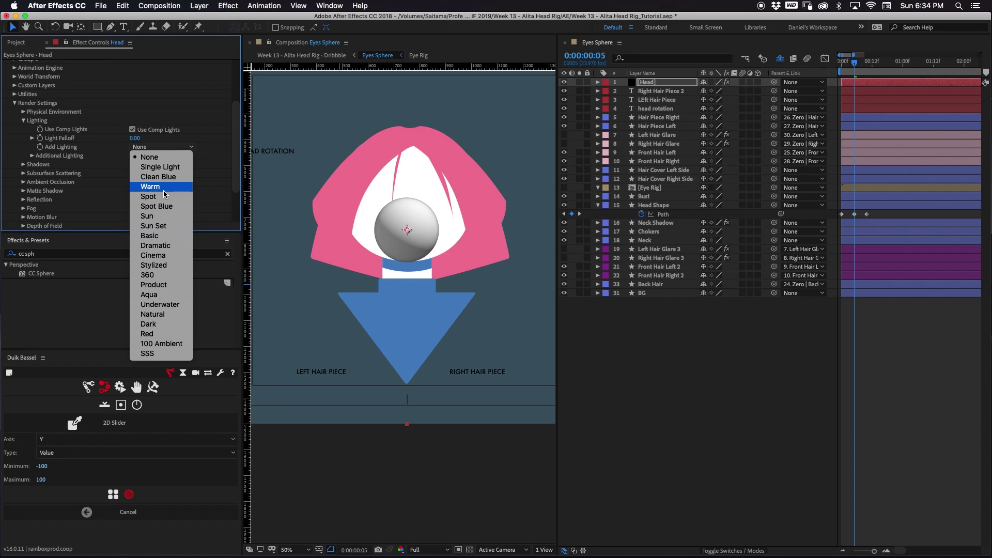
pyautogui.click(161, 344)
pyautogui.click(14, 106)
# Change the sphere's Default material type to Standard Shader in Scene Setup and accept the scene
pyautogui.click(80, 92)
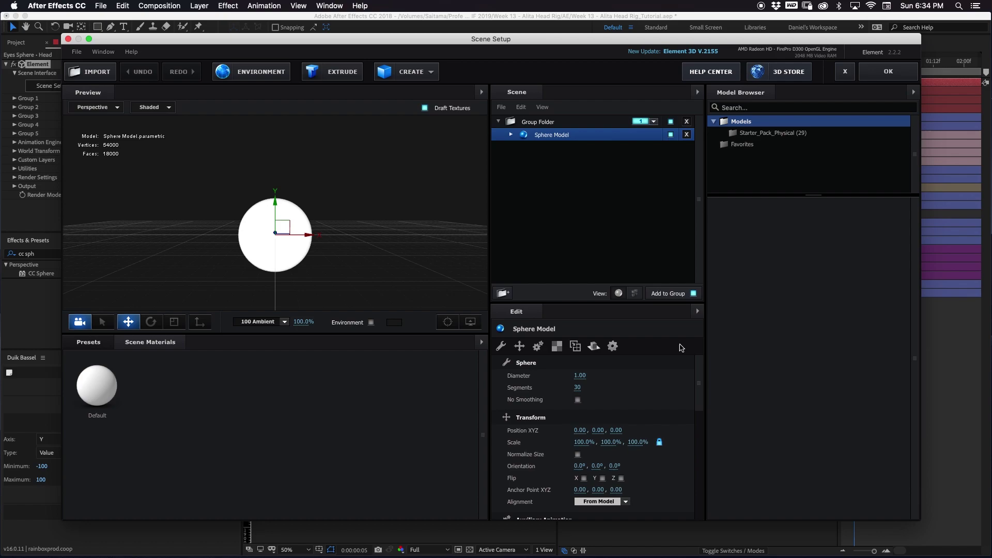
pyautogui.click(106, 389)
pyautogui.click(603, 378)
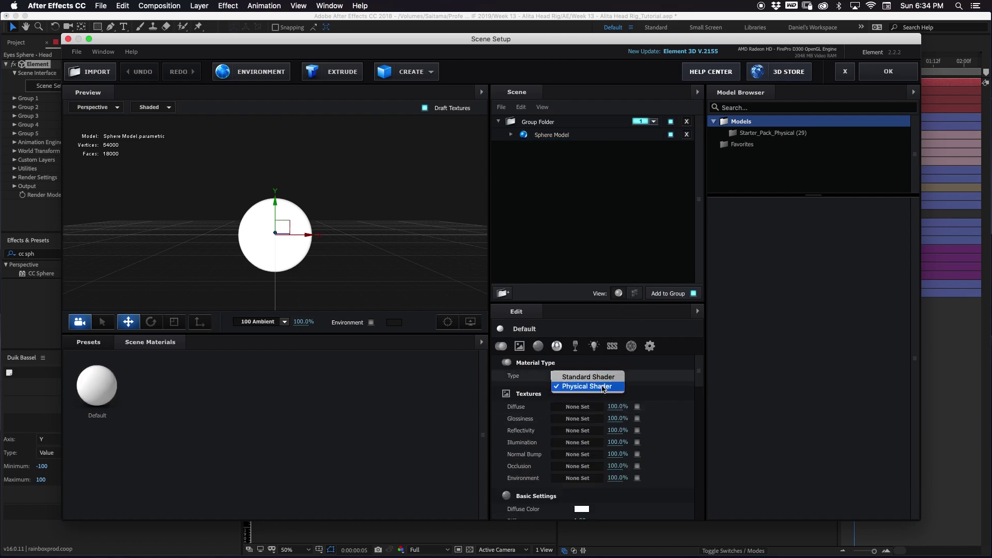
pyautogui.click(603, 378)
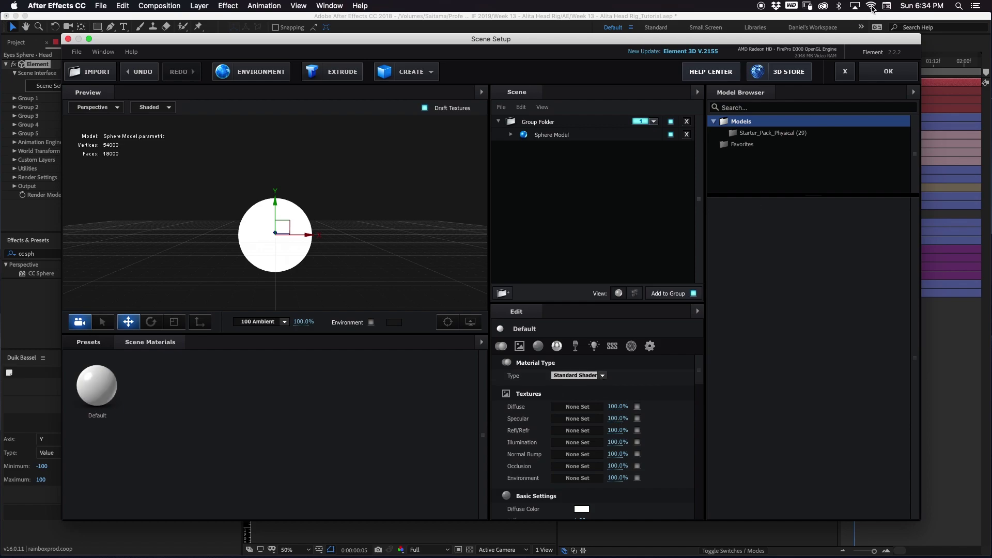
pyautogui.click(889, 71)
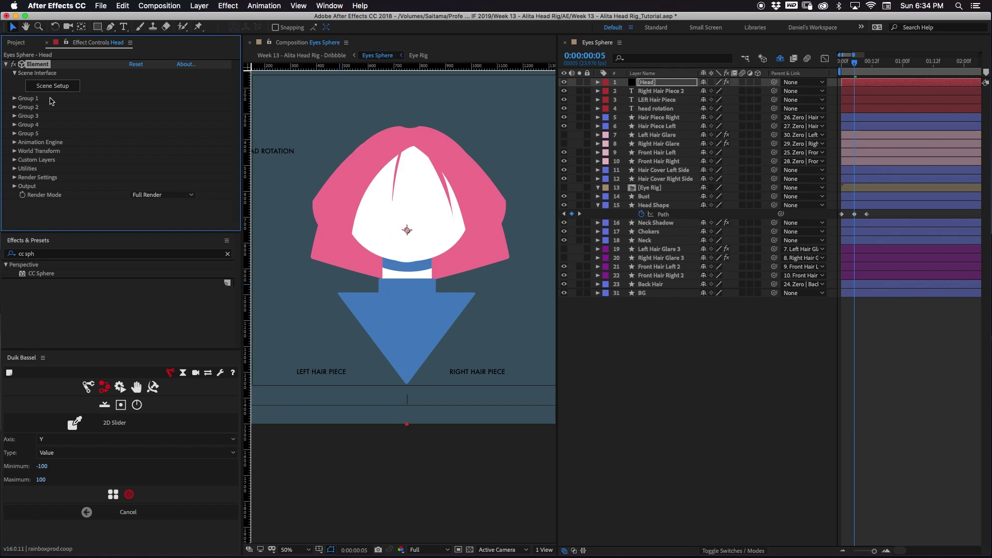
# Assign the Eye Rig layer as Layer 1 of the custom texture maps in the Head layer's Element effect
pyautogui.click(657, 188)
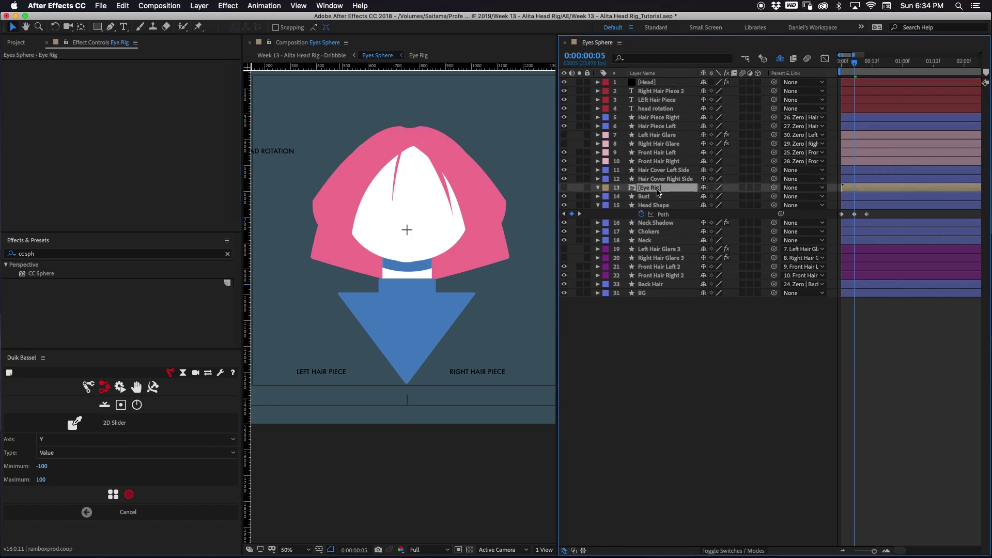
pyautogui.click(659, 83)
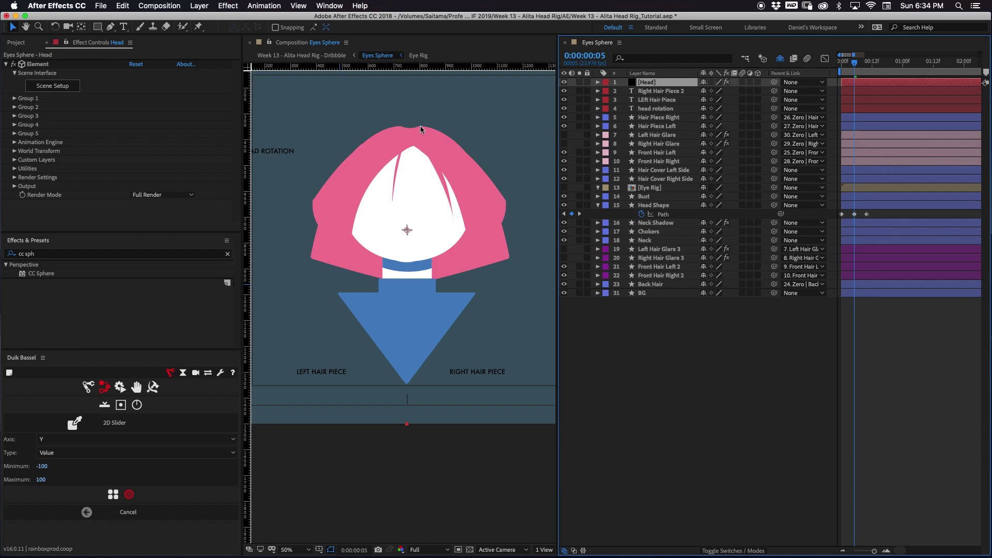
pyautogui.click(14, 160)
pyautogui.click(23, 178)
pyautogui.scroll(-5, 46, 173)
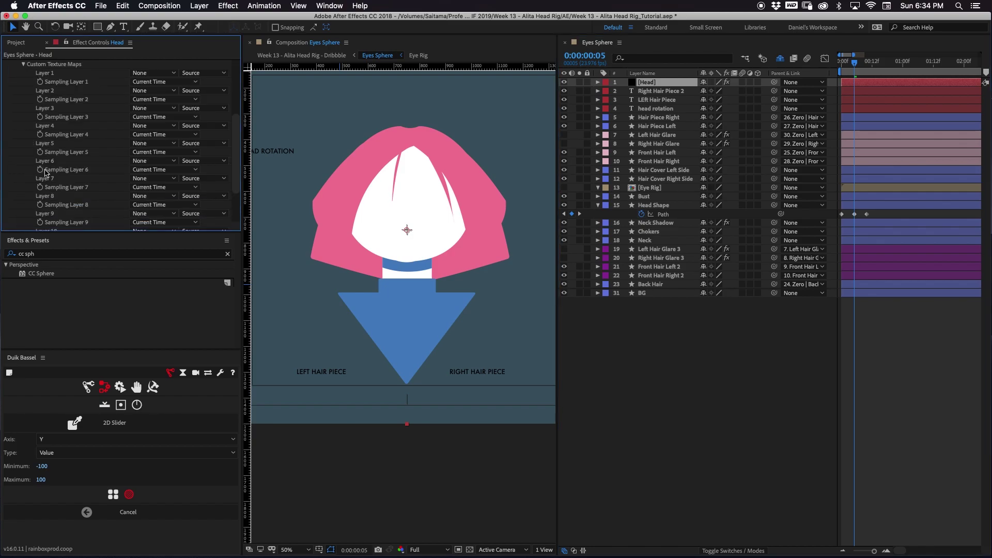
pyautogui.click(167, 73)
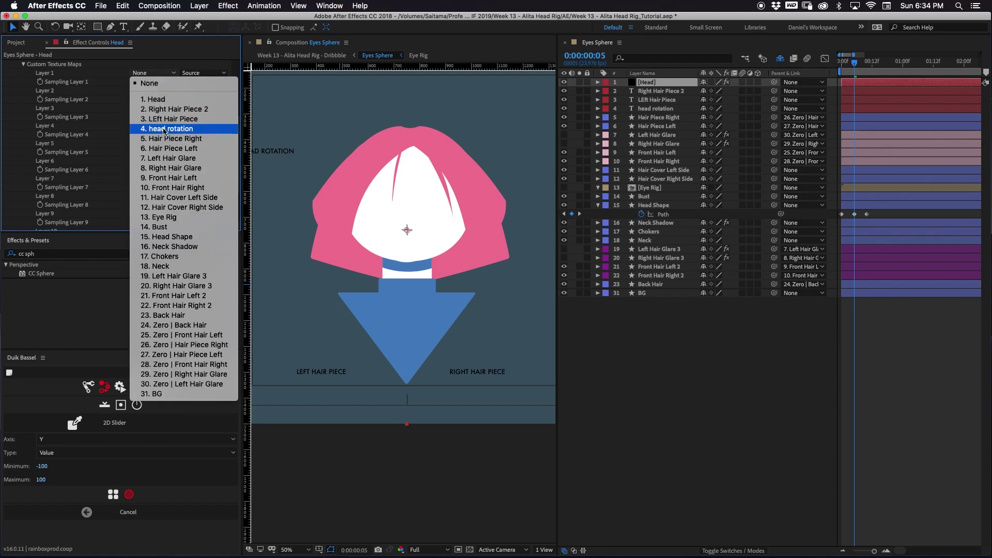
pyautogui.click(171, 219)
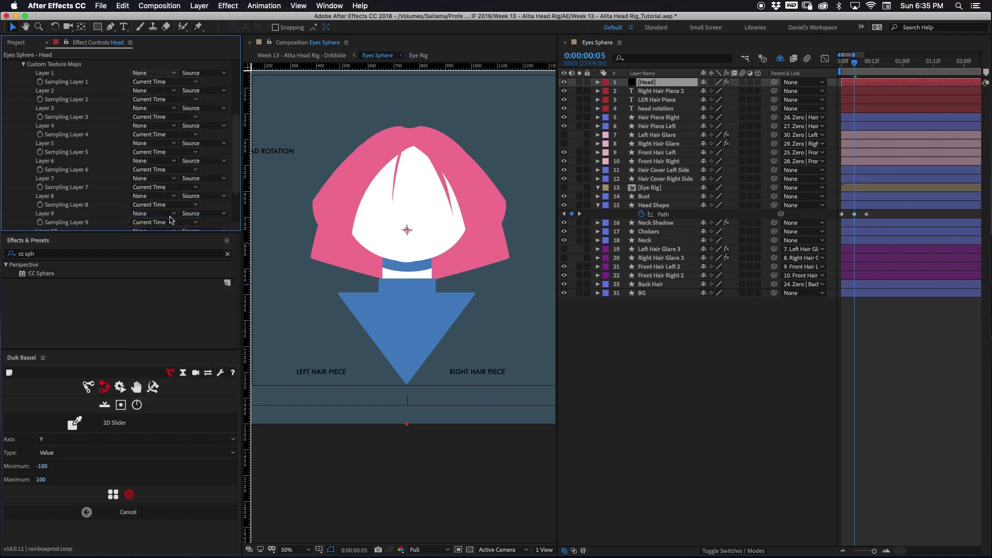
pyautogui.scroll(1, 239, 130)
pyautogui.scroll(5, 239, 130)
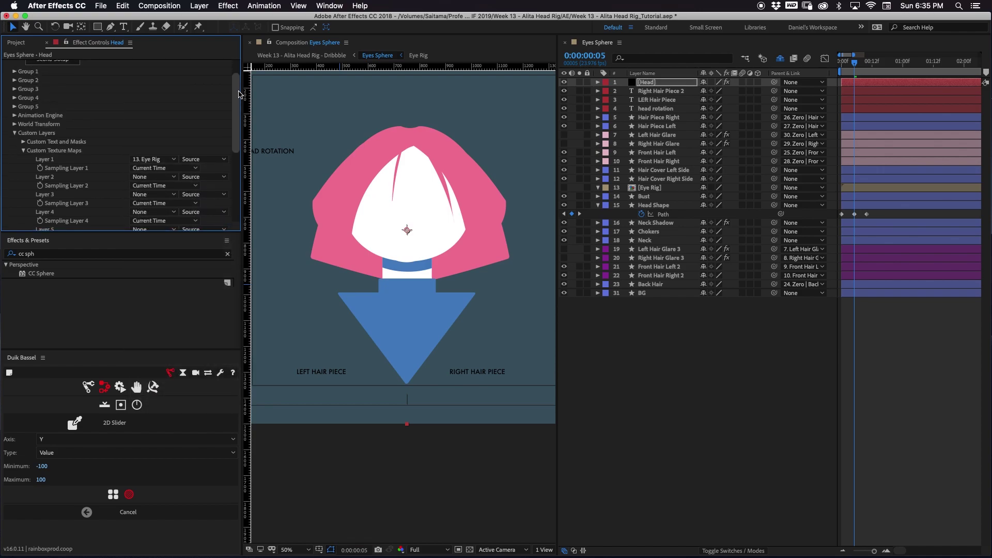
pyautogui.click(15, 133)
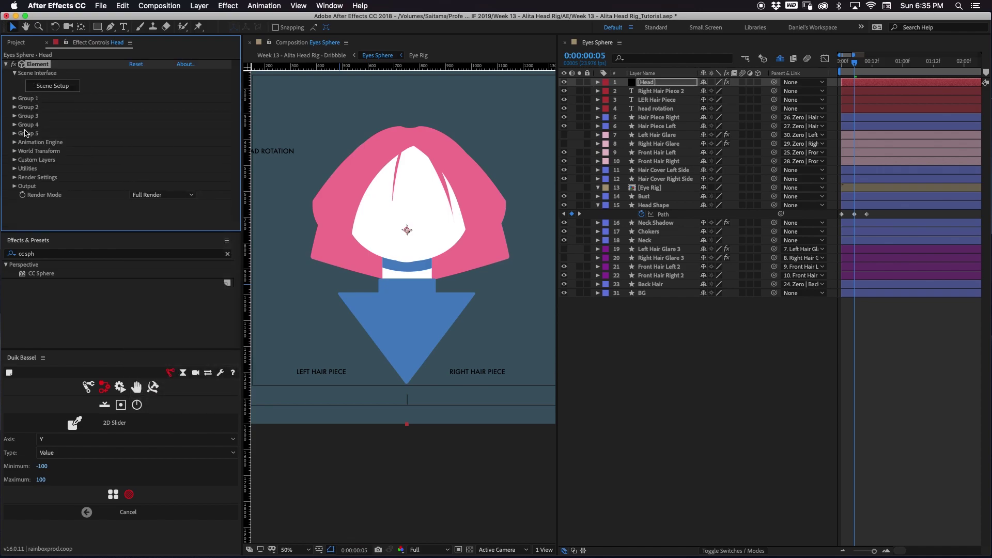
# Assign Custom Layer 1 [Eye Rig] as the Diffuse texture of the Default material in Scene Setup
pyautogui.click(71, 88)
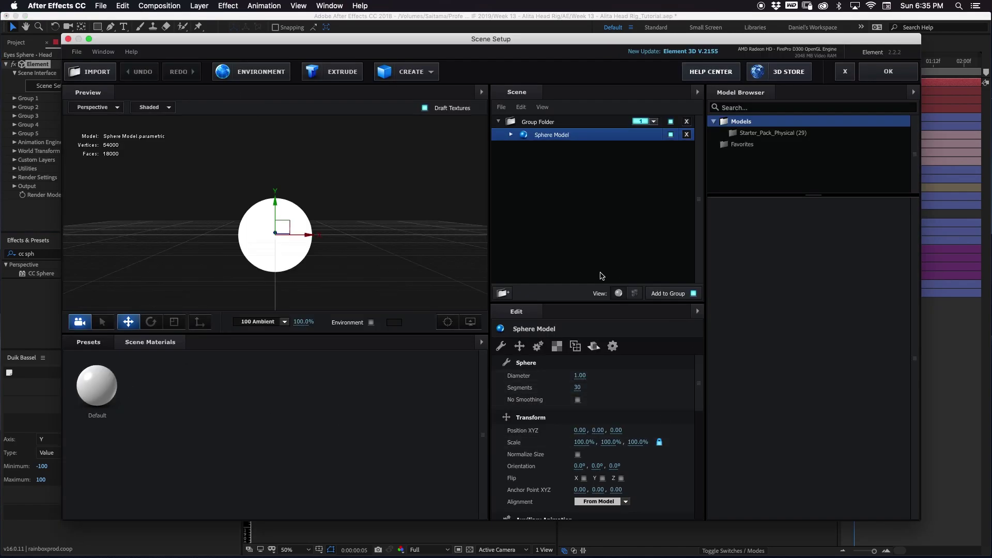
pyautogui.moveTo(700, 374); pyautogui.dragTo(710, 406)
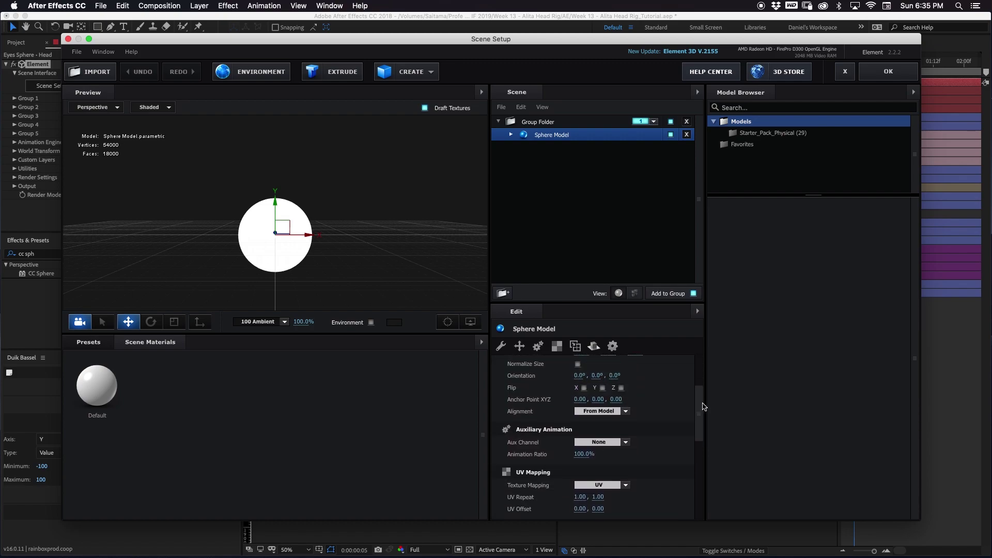
pyautogui.click(96, 389)
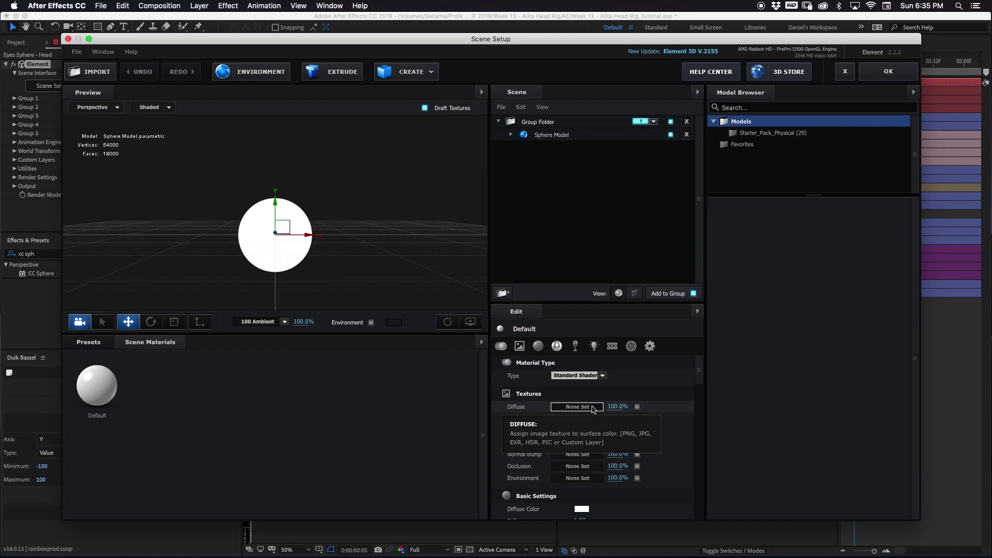
pyautogui.click(577, 407)
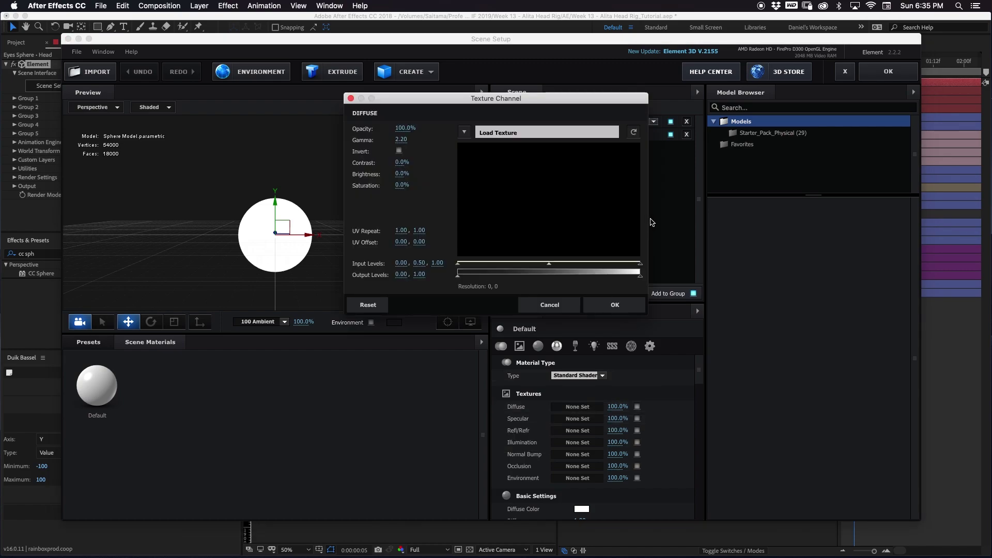
pyautogui.click(464, 133)
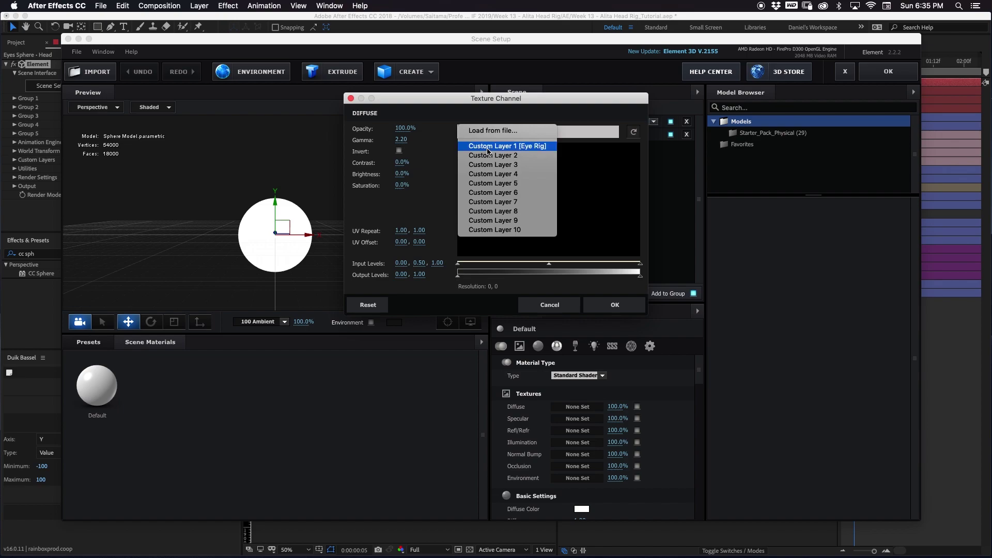
pyautogui.click(488, 150)
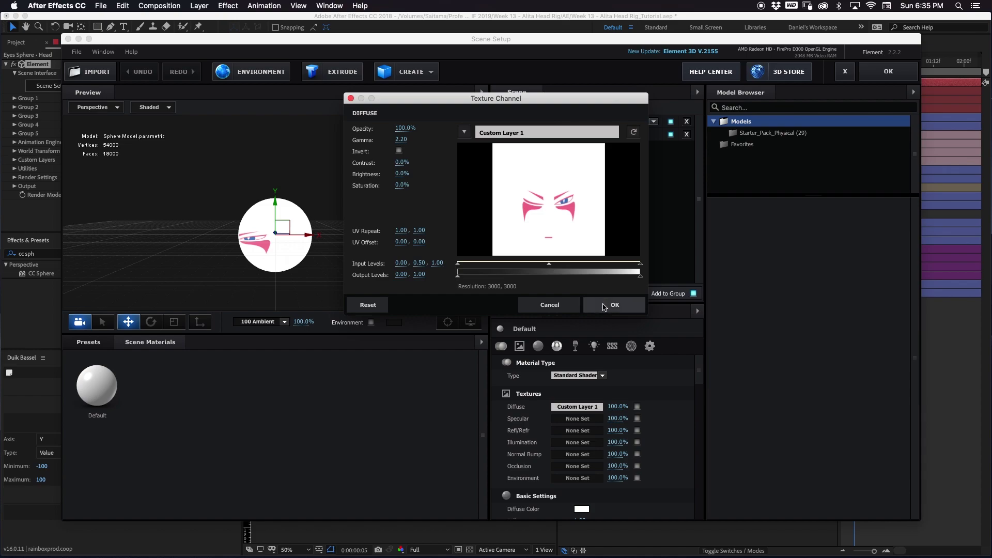
pyautogui.click(604, 306)
pyautogui.moveTo(278, 248); pyautogui.dragTo(294, 217)
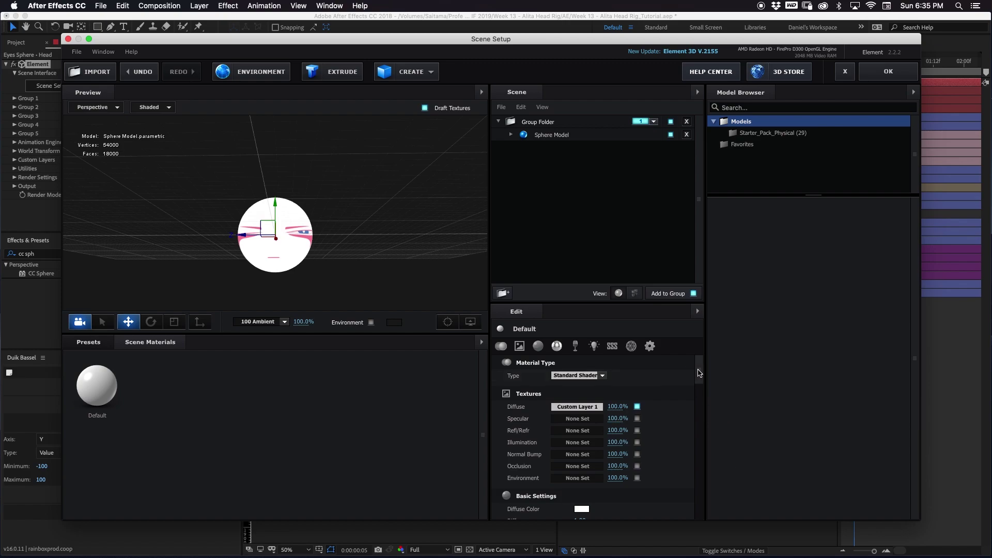
# Rename the Sphere Model in the scene as Head
pyautogui.click(567, 139)
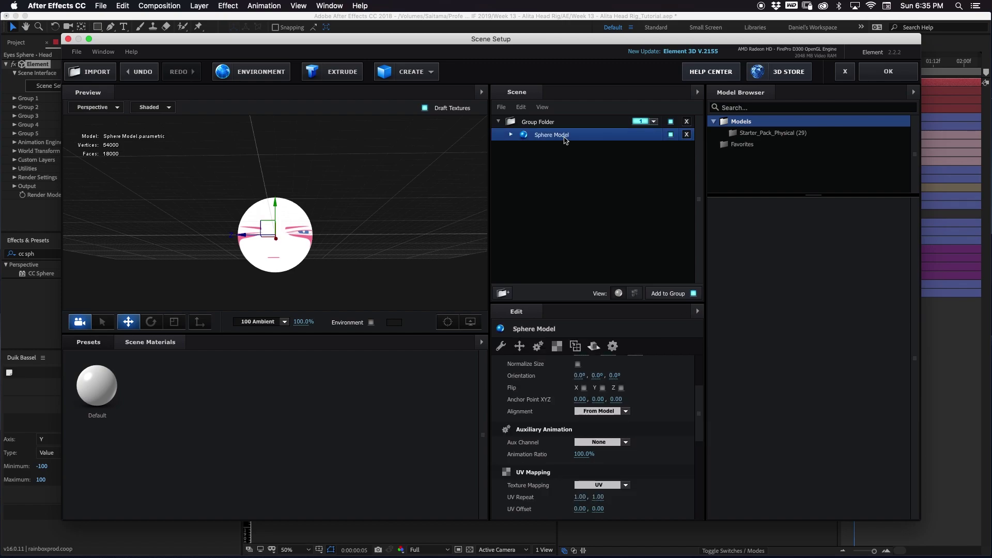
pyautogui.rightClick(565, 137)
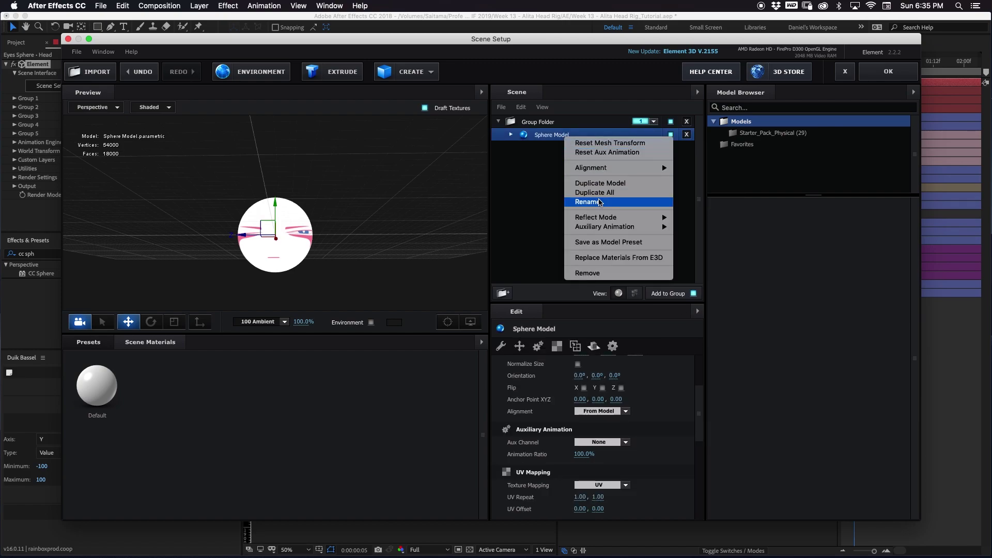
pyautogui.click(600, 202)
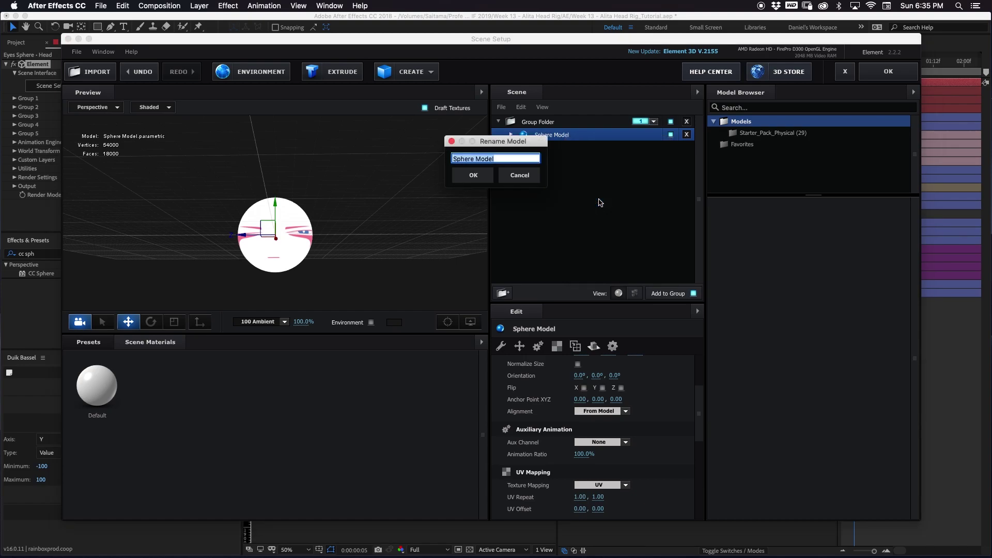
pyautogui.write('Head')
pyautogui.press('Return')
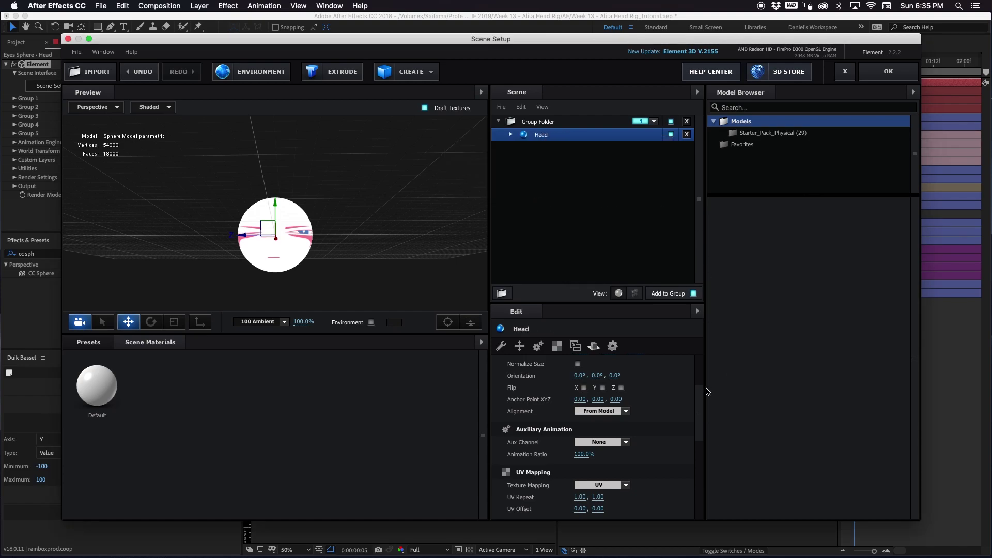
# Set the Head model's UV Repeat to 2.00, 1.00 and its UV Offset to -0.02, 0.01
pyautogui.scroll(-3, 593, 425)
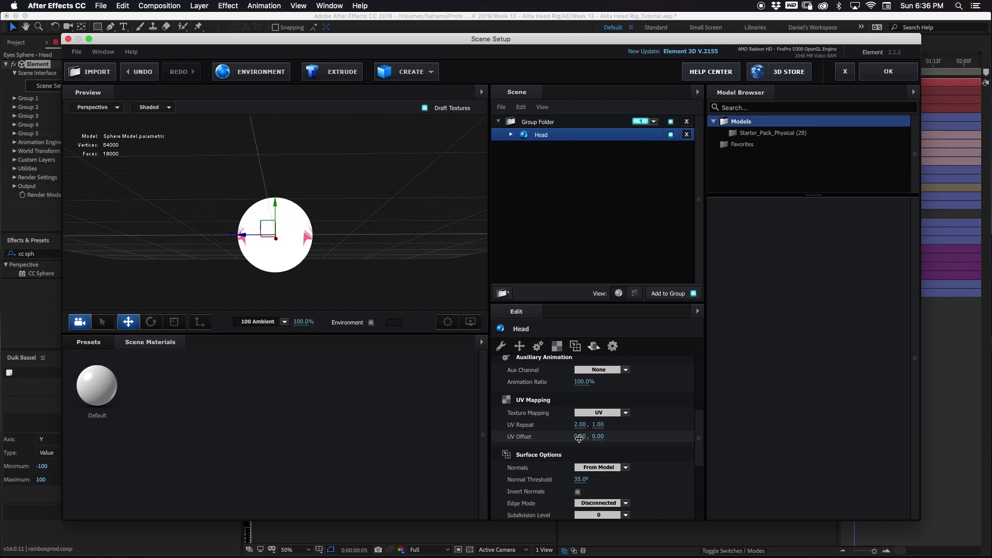
pyautogui.moveTo(578, 438); pyautogui.dragTo(552, 440)
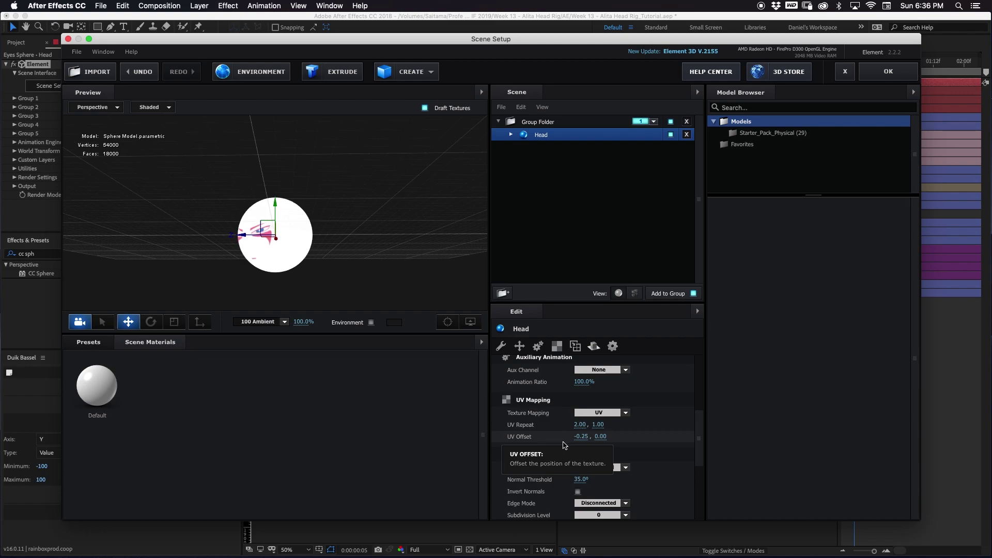
pyautogui.click(585, 437)
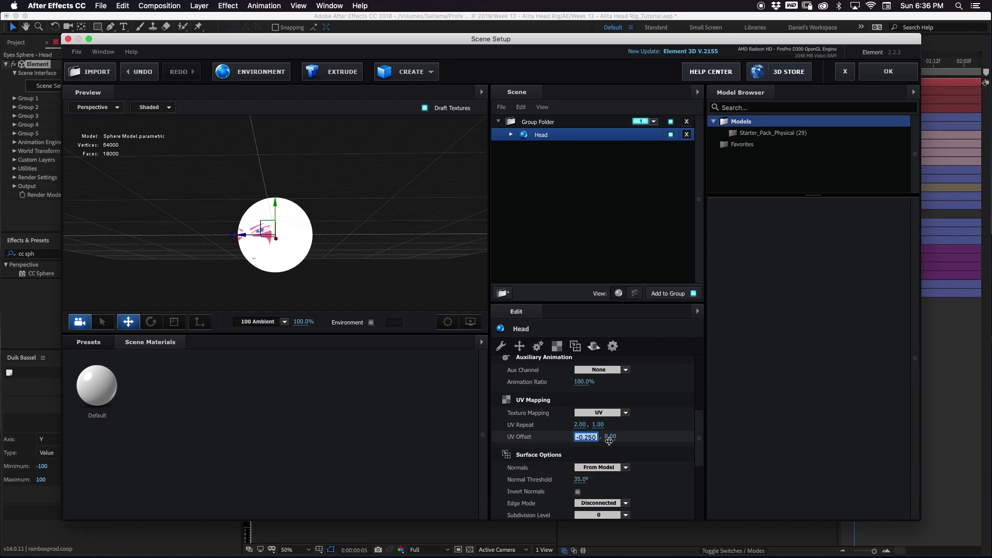
pyautogui.write('-.0')
pyautogui.press('Return')
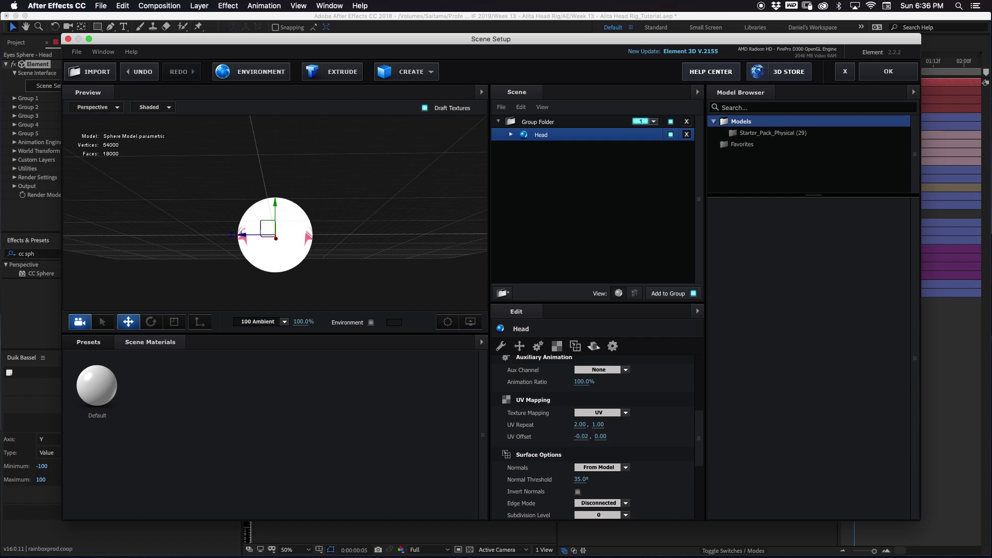
pyautogui.click(600, 437)
pyautogui.write('.01')
pyautogui.press('Return')
# Inspect the face texture on the sphere from several angles in the preview and accept the scene
pyautogui.moveTo(286, 248); pyautogui.dragTo(365, 251)
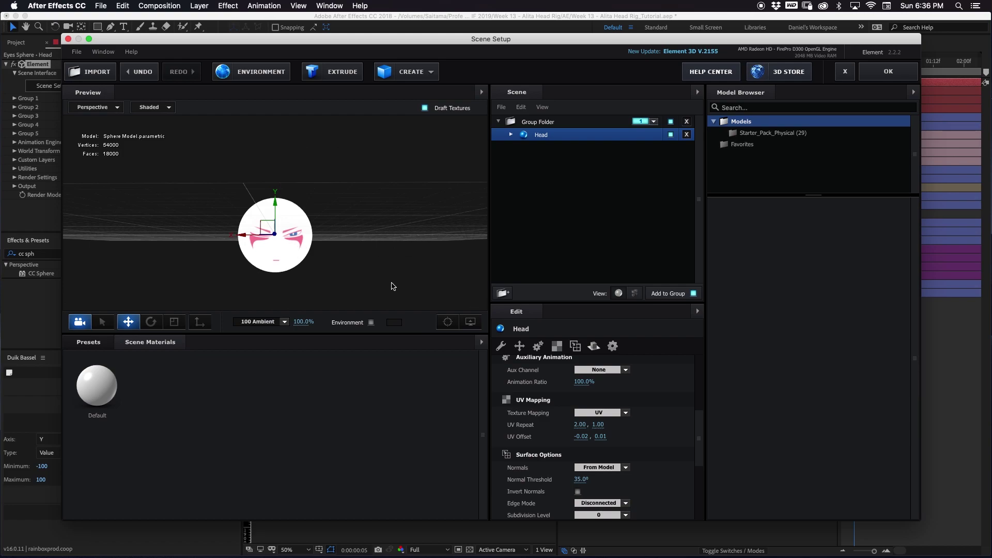
pyautogui.scroll(3, 276, 252)
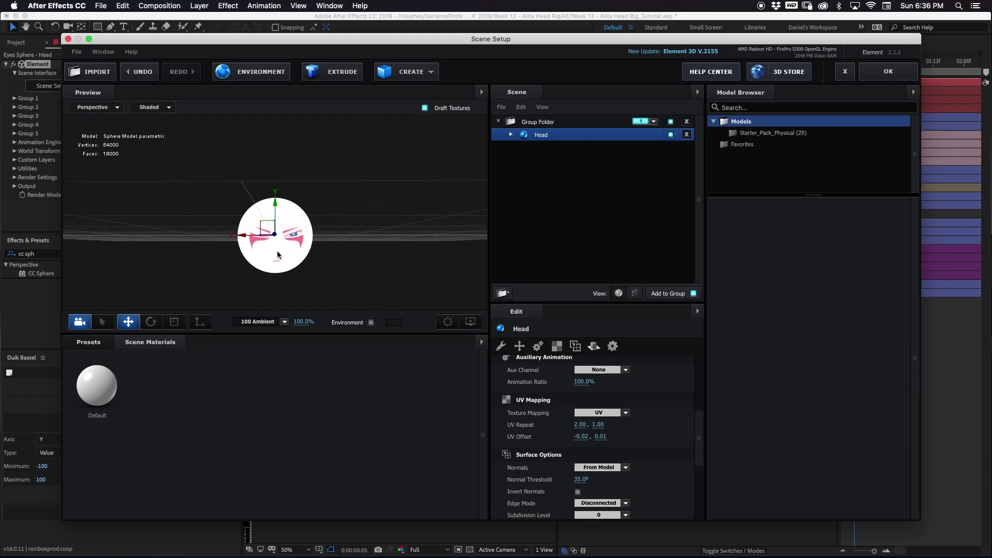
pyautogui.scroll(2, 278, 257)
pyautogui.scroll(2, 277, 274)
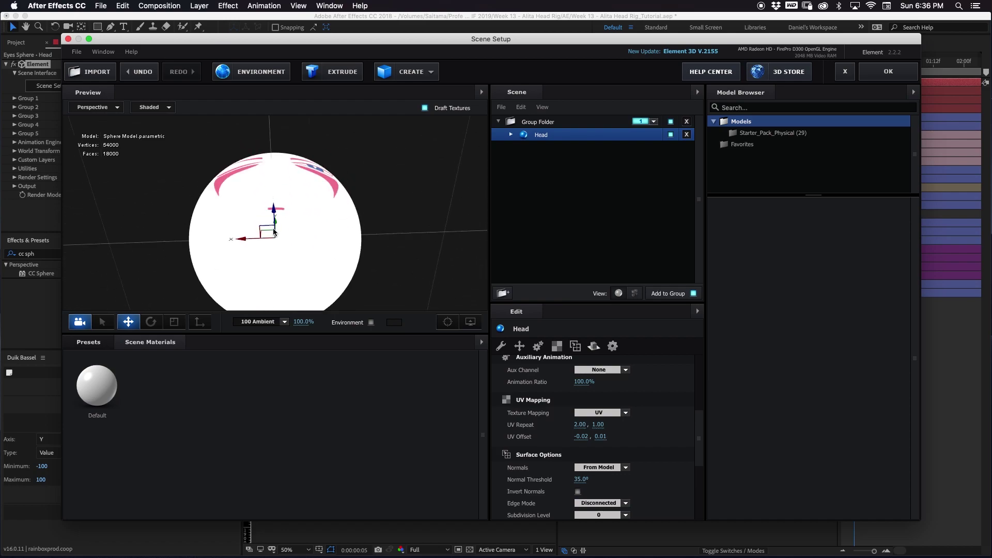
pyautogui.moveTo(276, 274); pyautogui.dragTo(282, 280)
pyautogui.rightClick(292, 211)
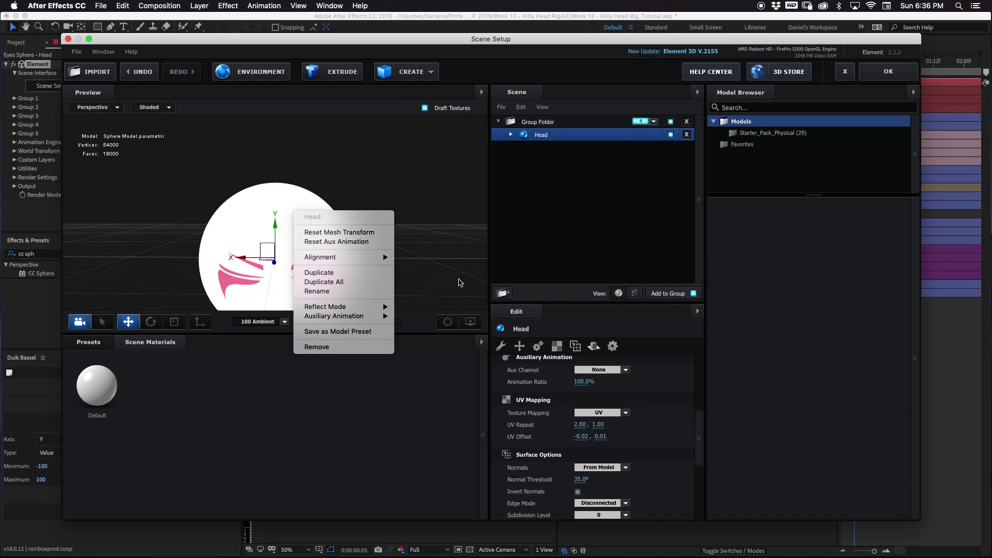
pyautogui.click(434, 215)
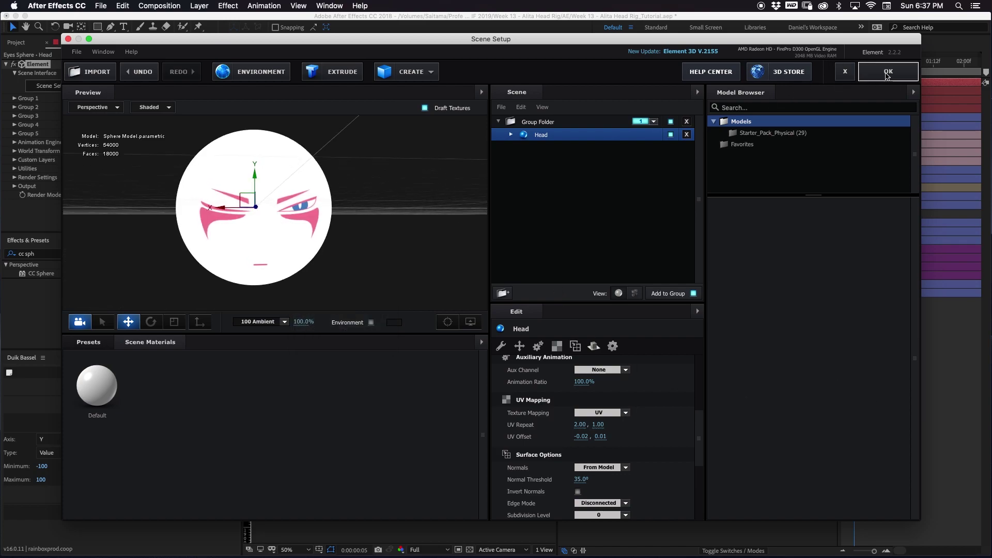
pyautogui.click(869, 76)
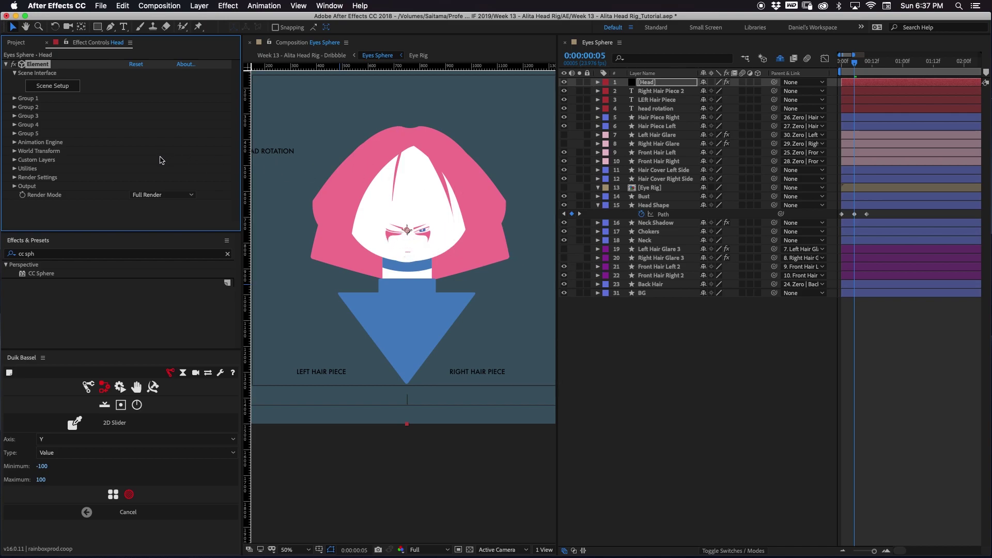
# Set the Head sphere's diameter to 2.00 in Scene Setup and accept the scene
pyautogui.click(15, 99)
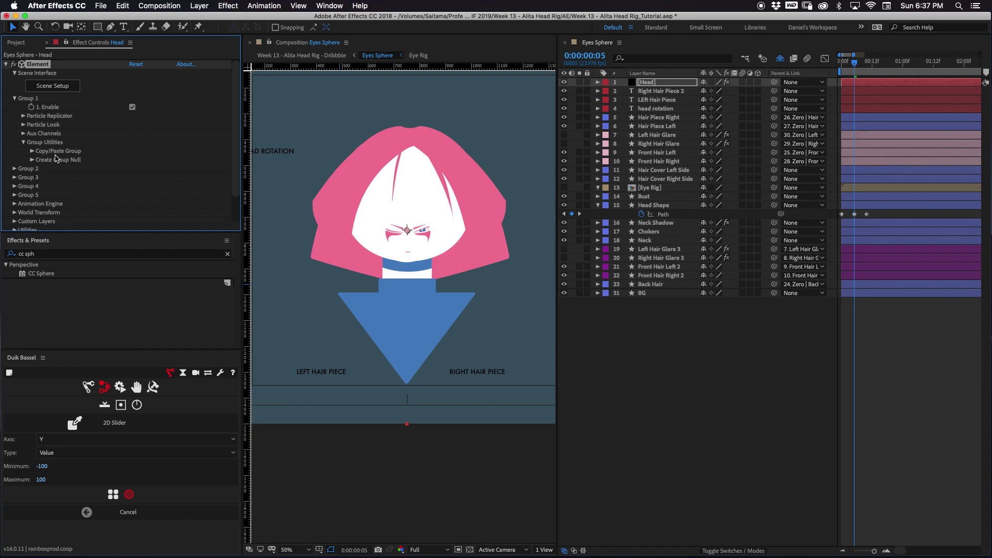
pyautogui.click(65, 91)
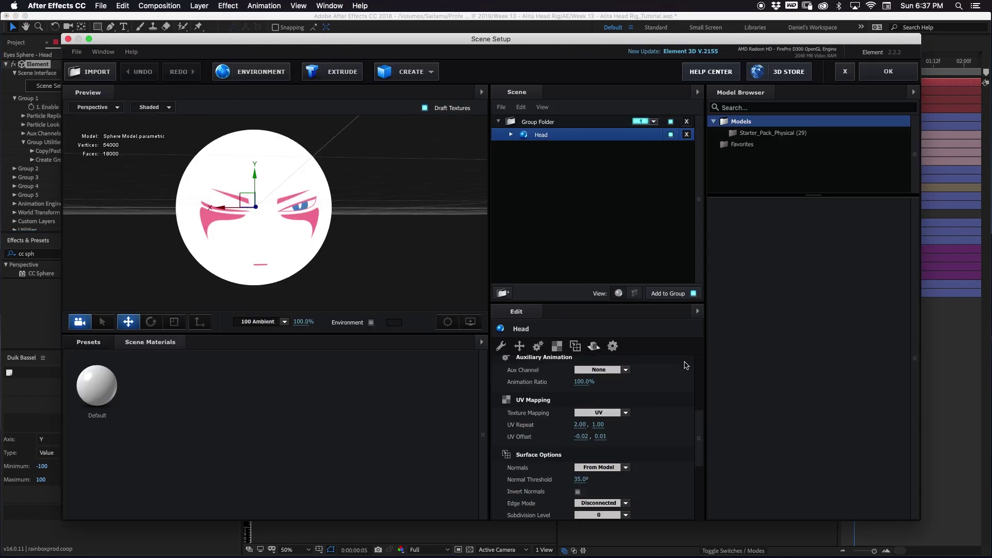
pyautogui.click(96, 388)
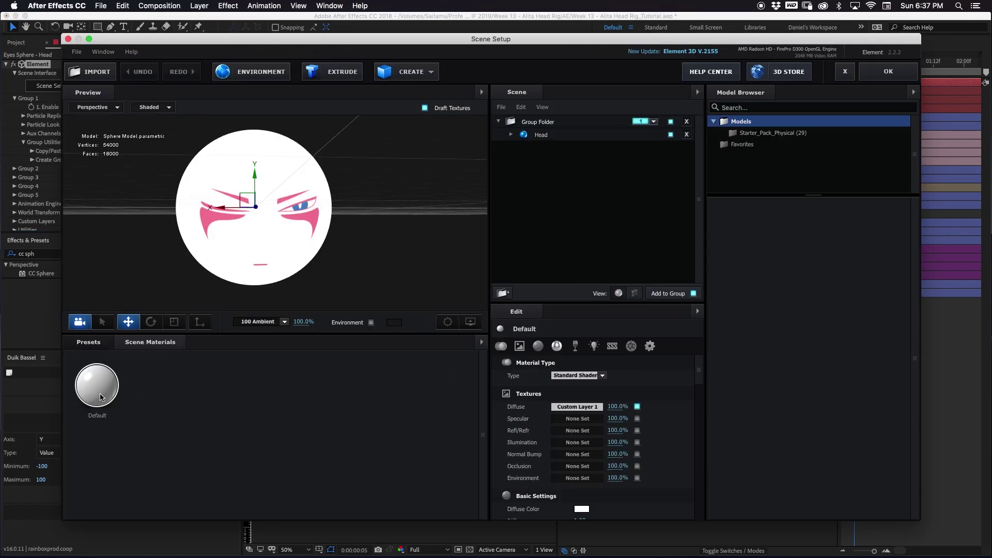
pyautogui.click(550, 136)
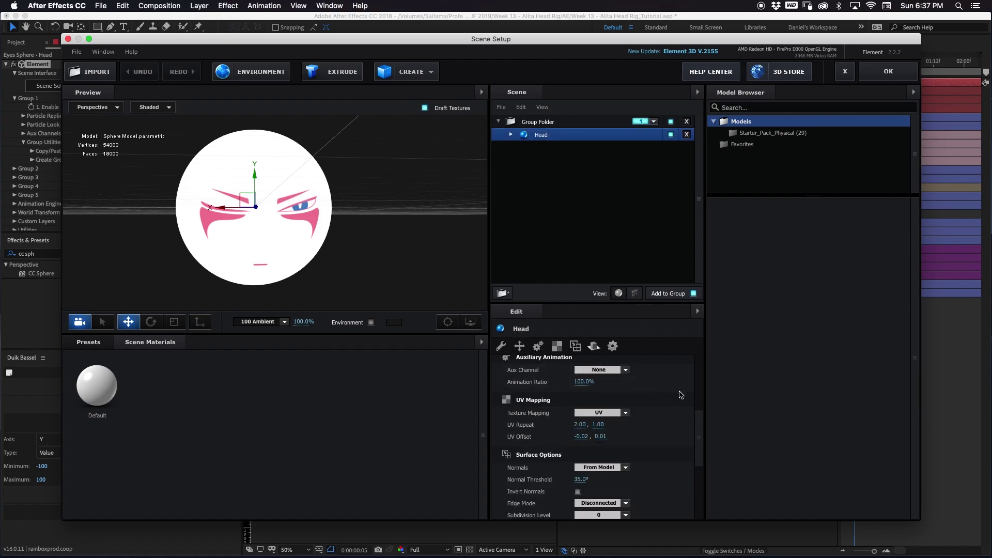
pyautogui.scroll(5, 701, 402)
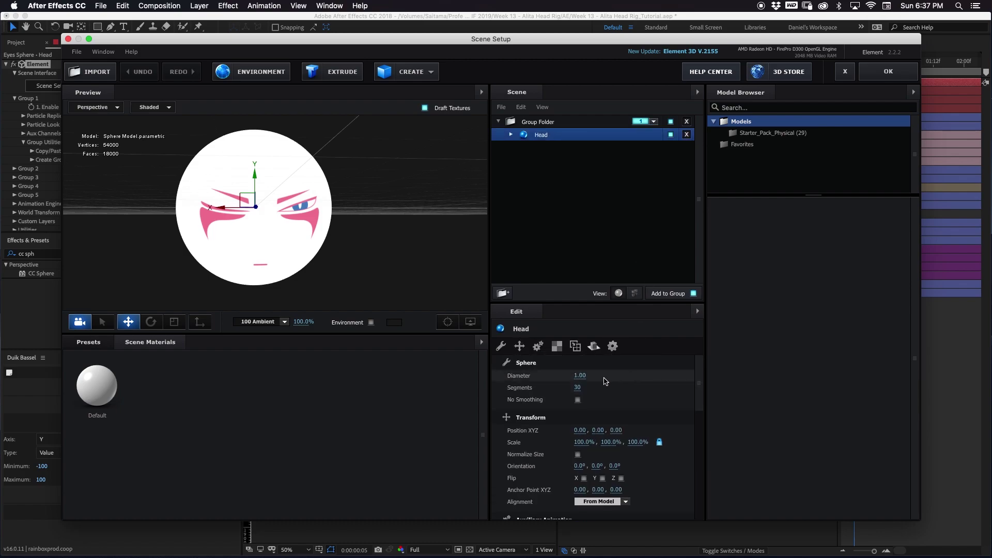
pyautogui.moveTo(580, 376); pyautogui.dragTo(579, 379)
pyautogui.click(581, 379)
pyautogui.write('2')
pyautogui.press('Return')
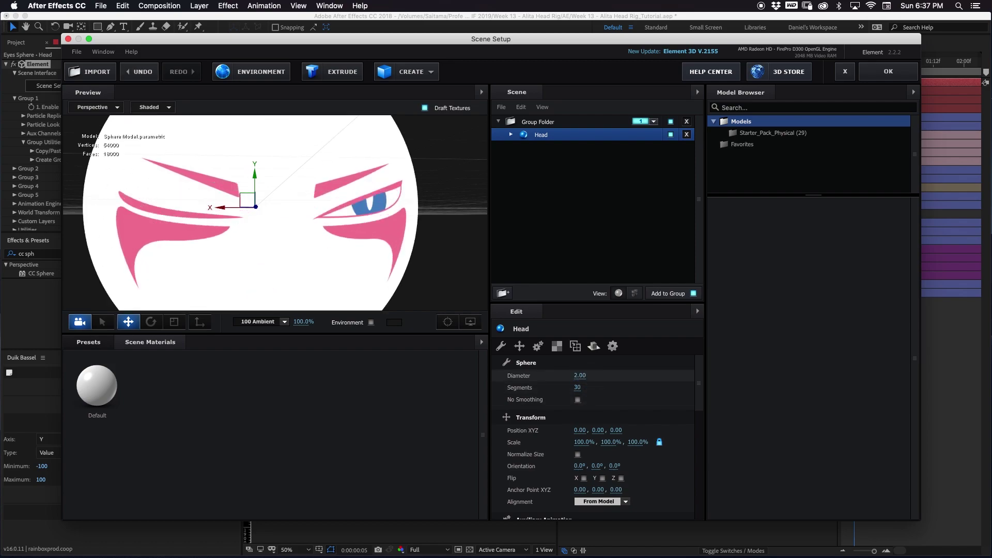
pyautogui.press('Return')
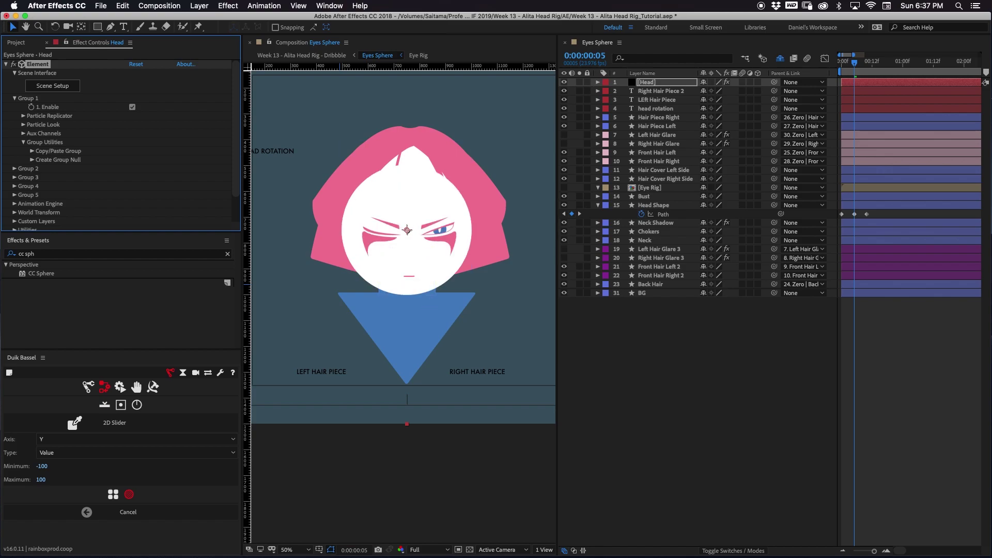
# Set the Head layer's position to 746, 746 and create a group null for Group 1 of its Element effect
pyautogui.press('p')
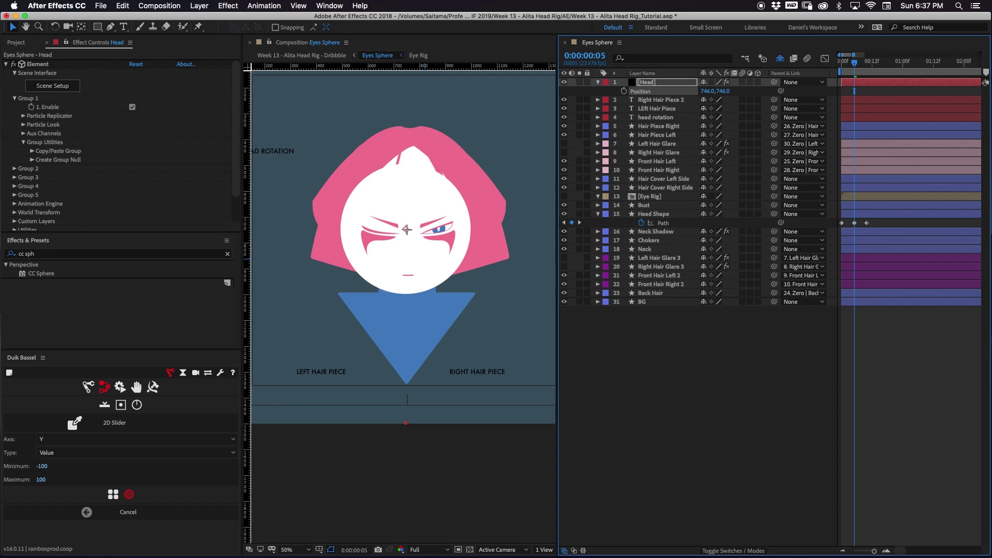
pyautogui.click(32, 159)
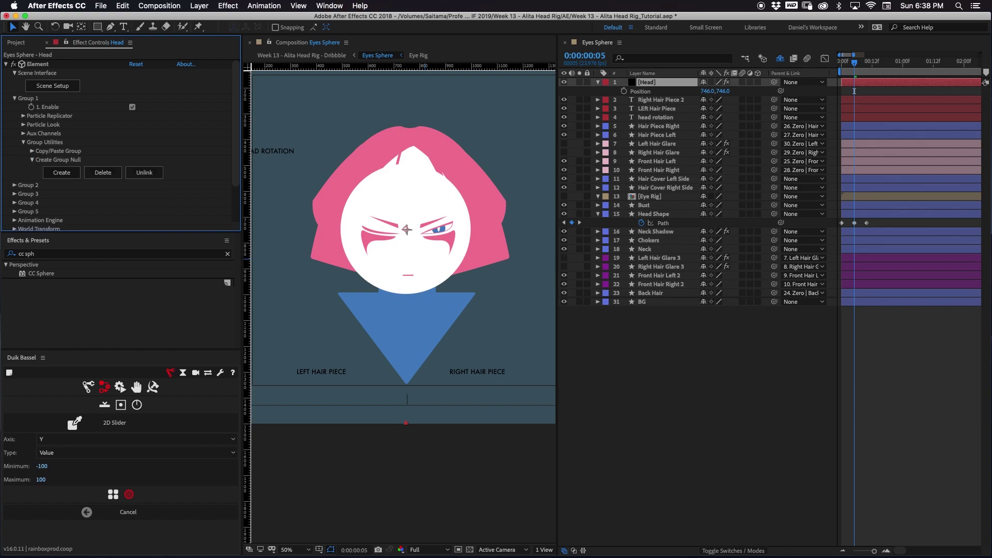
pyautogui.click(62, 173)
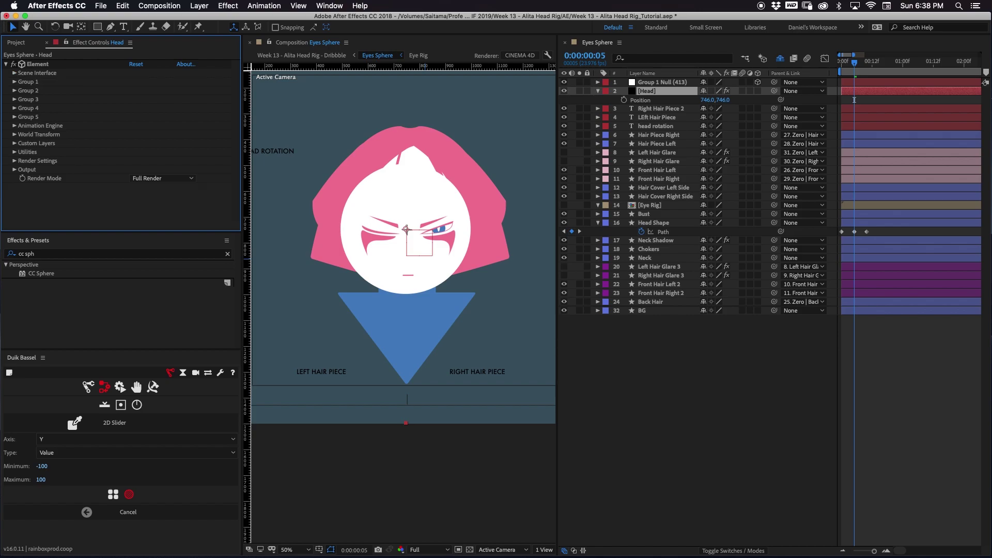
# Try changing the Group 1 Null's position and undo the move
pyautogui.click(647, 91)
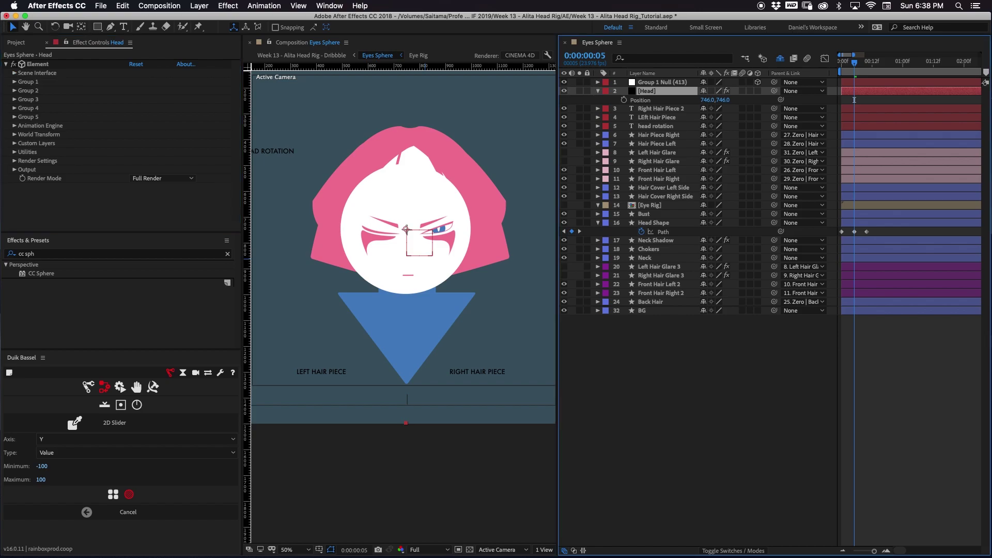
pyautogui.click(662, 82)
pyautogui.press('p')
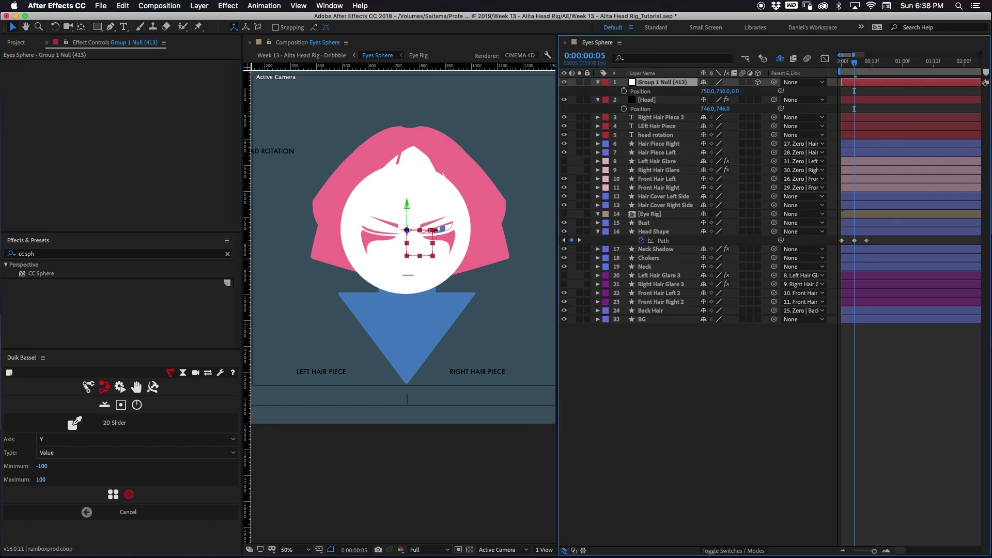
pyautogui.moveTo(707, 91); pyautogui.dragTo(736, 109)
pyautogui.hotkey('ctrl', 'z')
# Reveal the Group 1 Null's rotation properties, undo the test change and keep the null selected
pyautogui.press('r')
pyautogui.hotkey('ctrl', 'z')
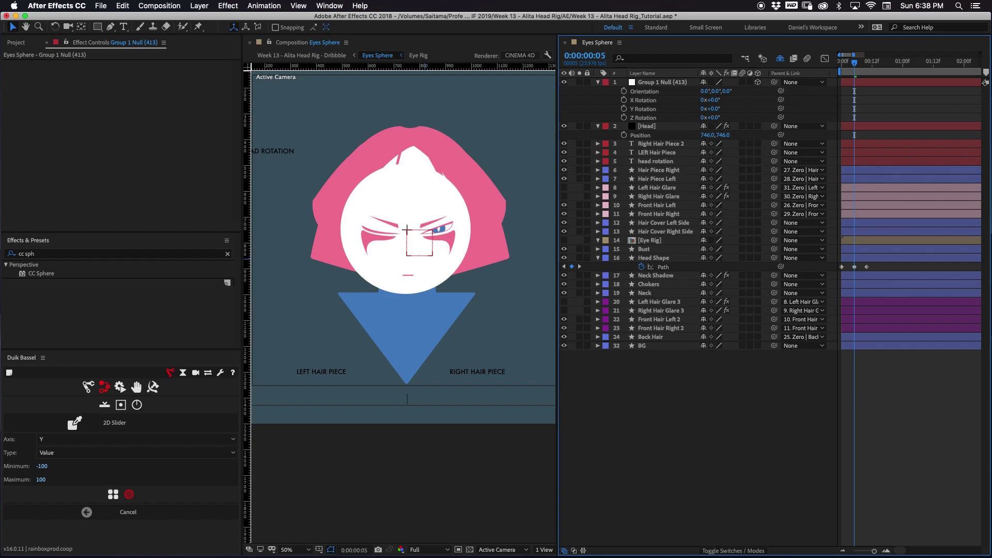
pyautogui.click(662, 82)
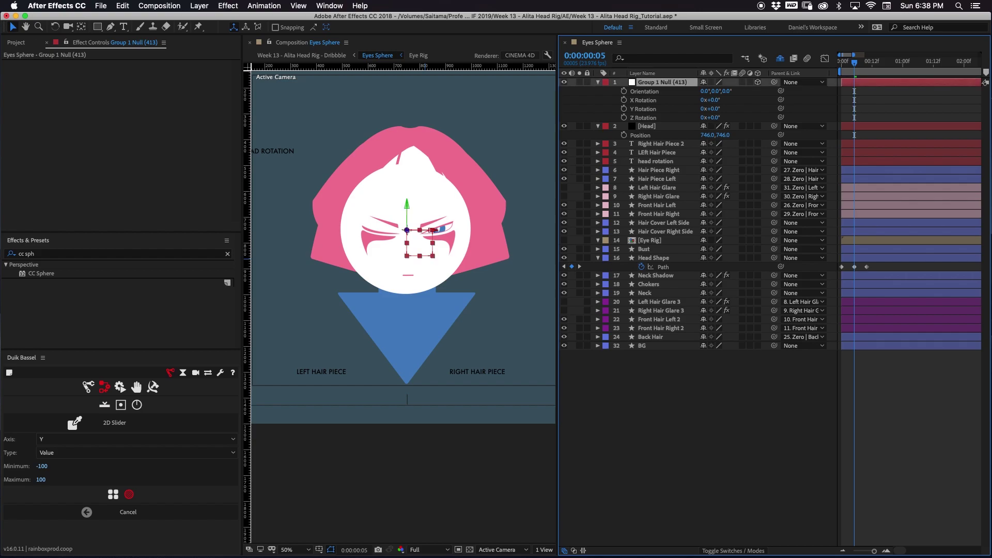
# Move the Head layer directly above the Bust layer and the Eye Rig layer to the bottom of the layer stack
pyautogui.click(647, 126)
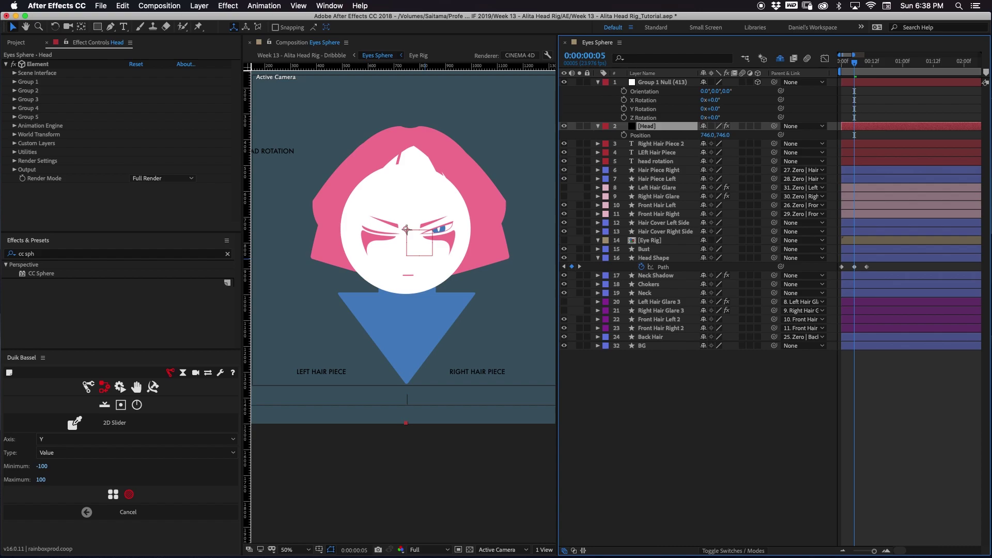
pyautogui.moveTo(662, 126); pyautogui.dragTo(650, 349)
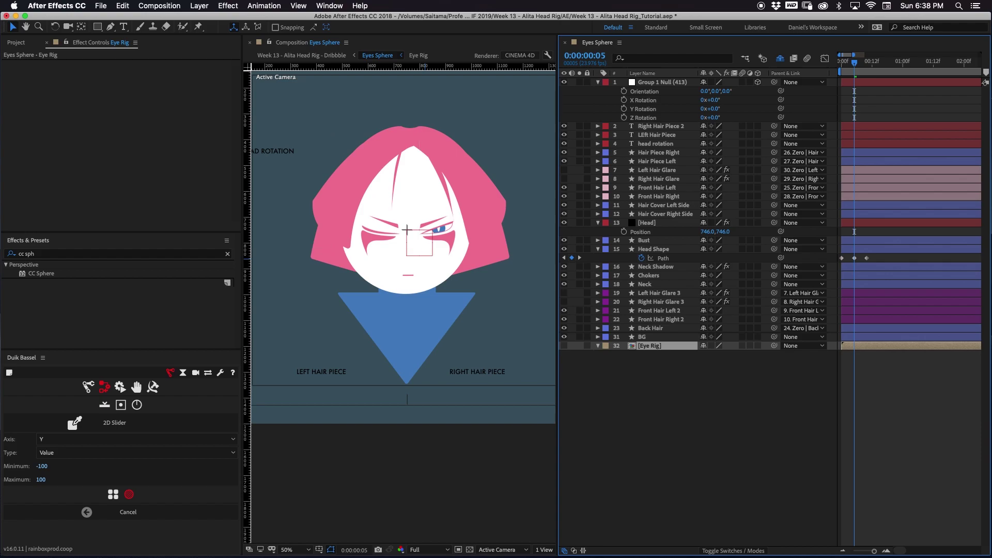
# Set the Group 1 Null's Y position to 619 and scale the null to 97.5%
pyautogui.click(662, 82)
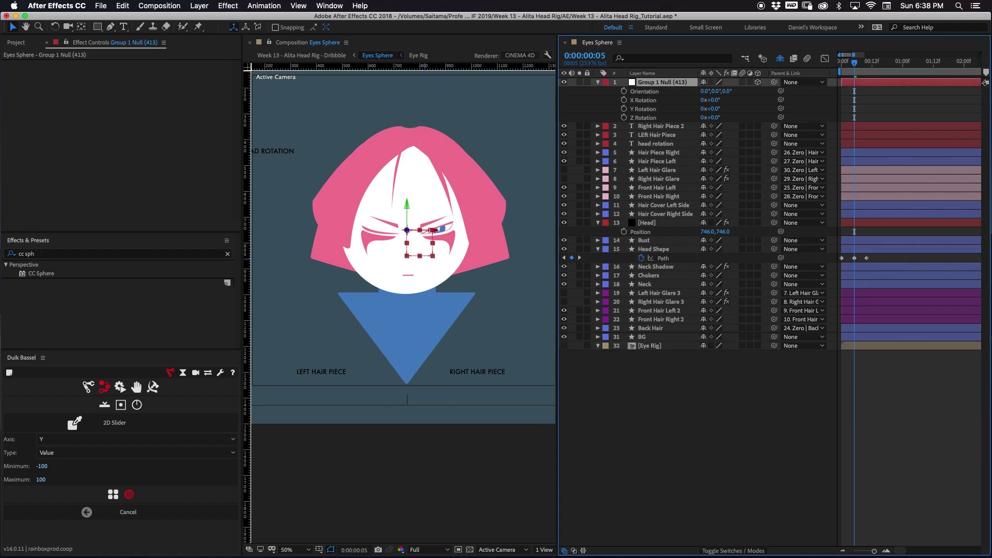
pyautogui.press('p')
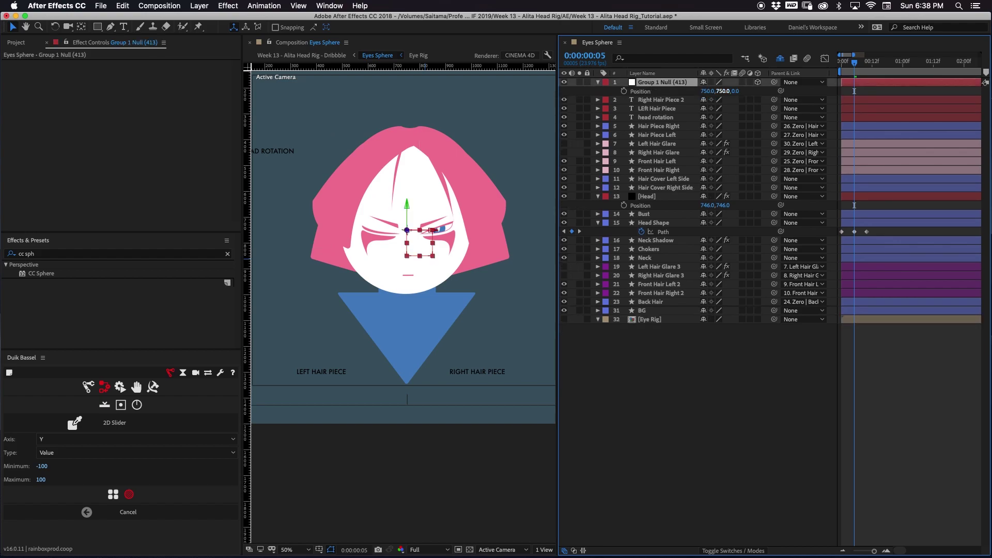
pyautogui.moveTo(723, 91); pyautogui.dragTo(665, 92)
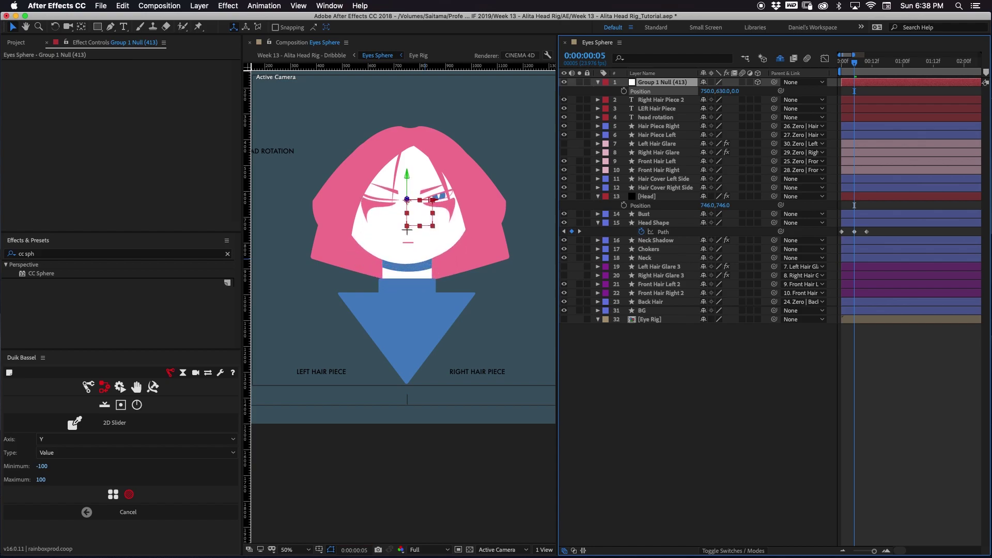
pyautogui.moveTo(657, 91); pyautogui.dragTo(663, 92)
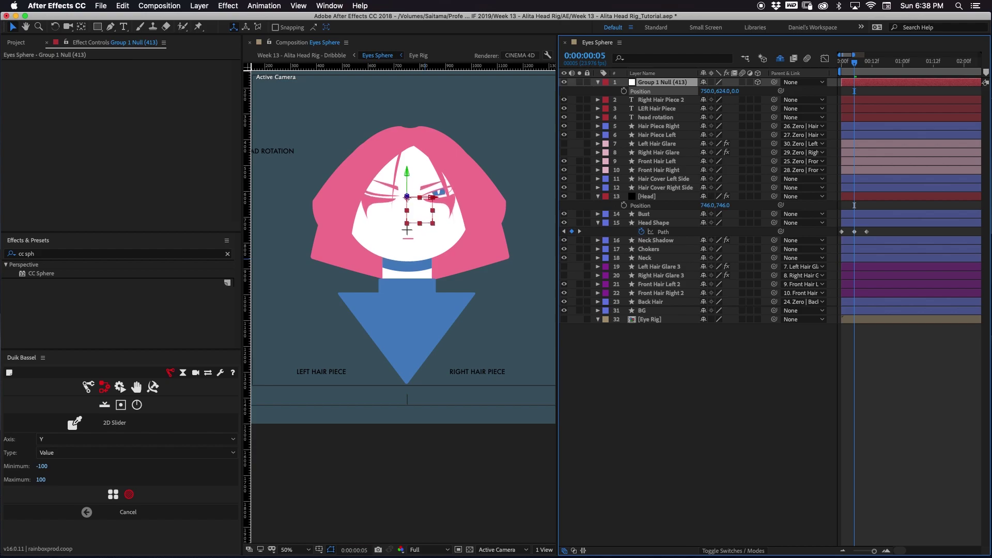
pyautogui.moveTo(663, 92); pyautogui.dragTo(664, 92)
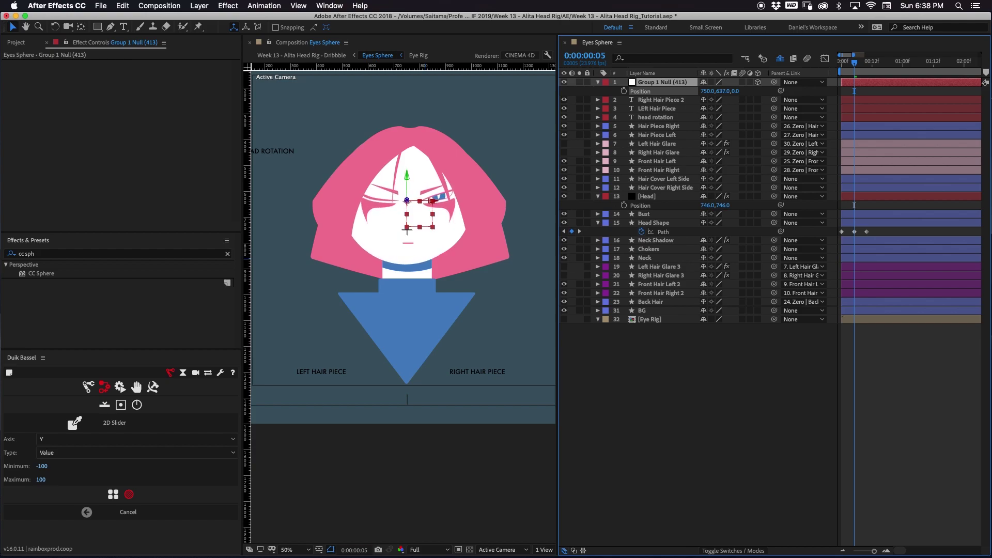
pyautogui.press('Return')
pyautogui.moveTo(723, 91); pyautogui.dragTo(722, 92)
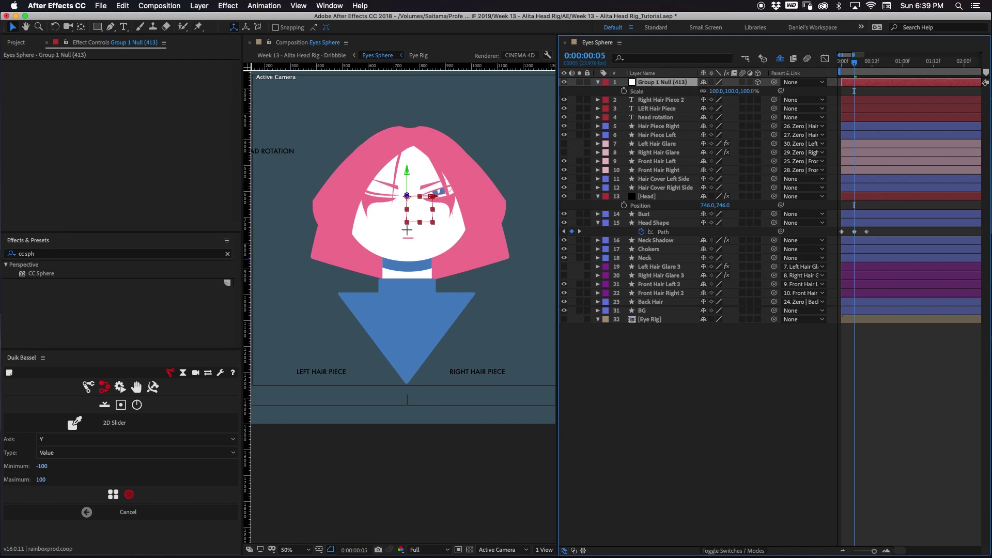
pyautogui.press('s')
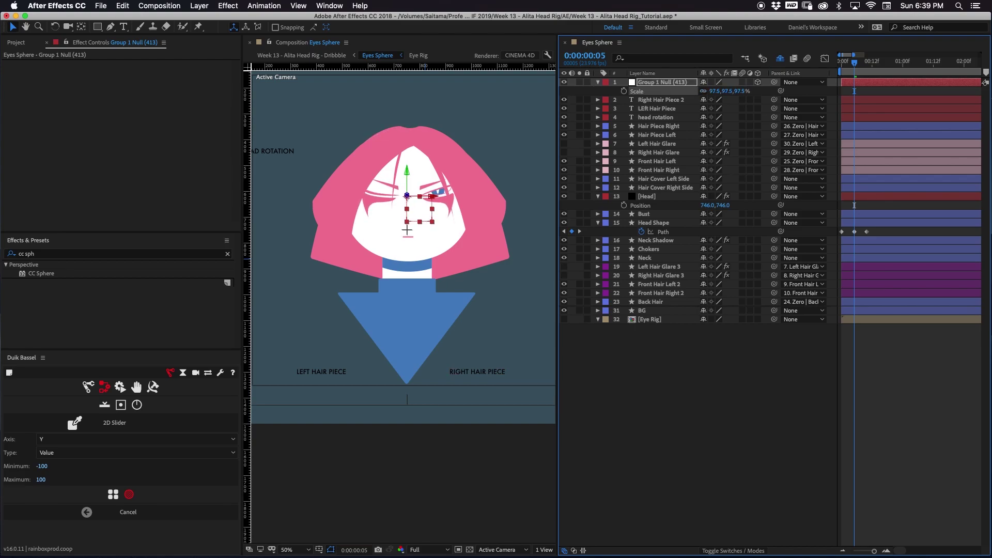
pyautogui.press('p')
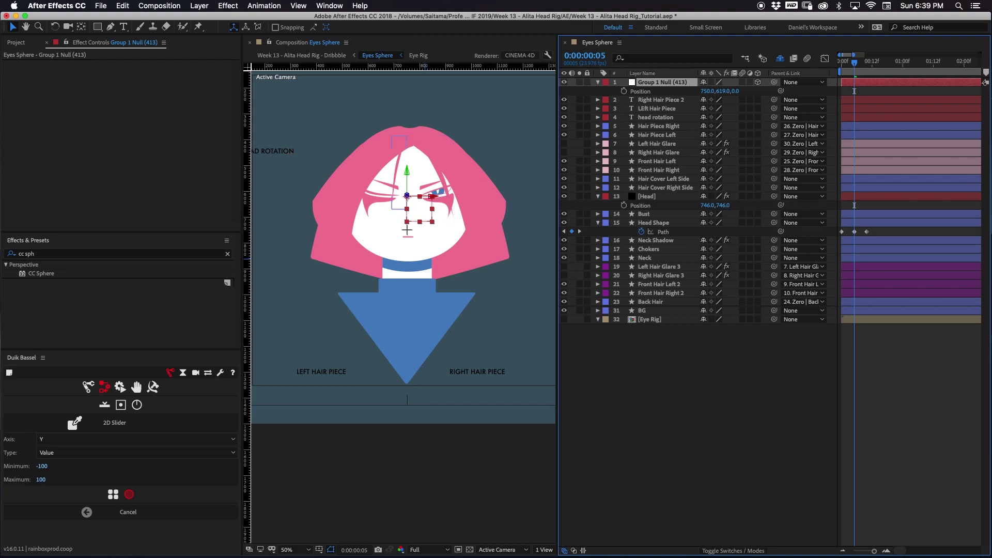
# Clear the layer selection and create a Duik 2D Slider controller in the Eyes Sphere composition
pyautogui.click(397, 173)
pyautogui.keyDown('shift'); pyautogui.click(443, 177); pyautogui.keyUp('shift')
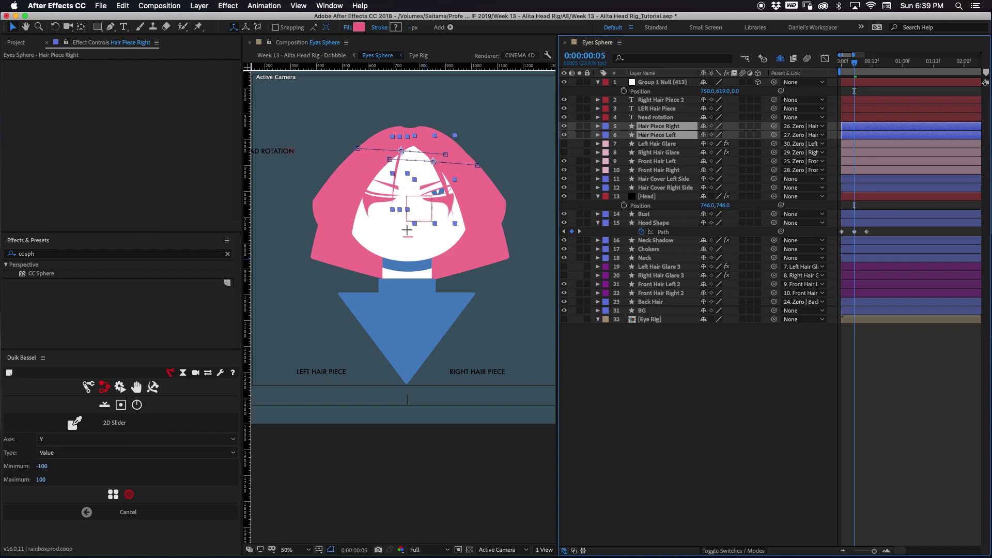
pyautogui.click(279, 151)
pyautogui.click(321, 460)
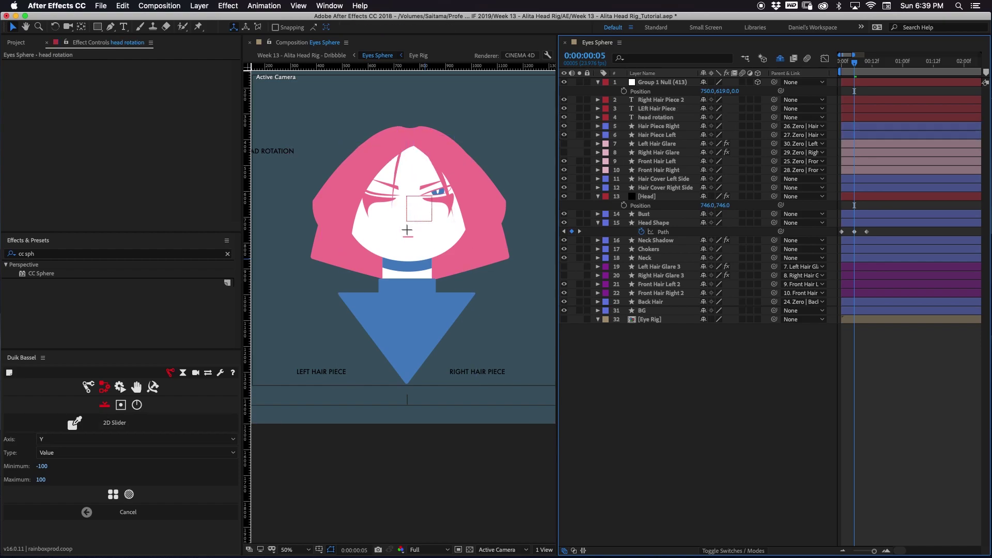
pyautogui.click(121, 404)
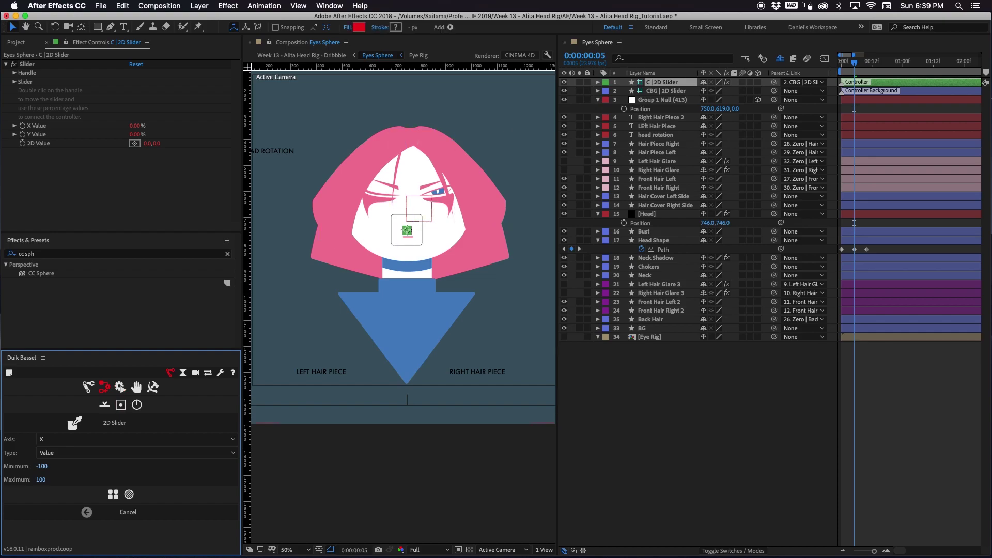
# Hide the hair layers and preview the Head Shape layer's path animation
pyautogui.click(401, 237)
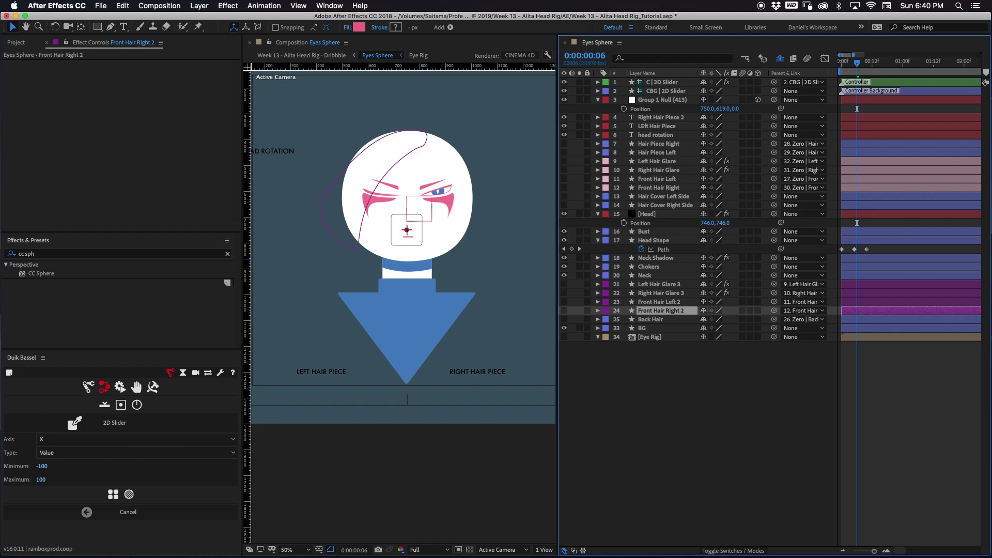
pyautogui.click(564, 249)
pyautogui.press('space')
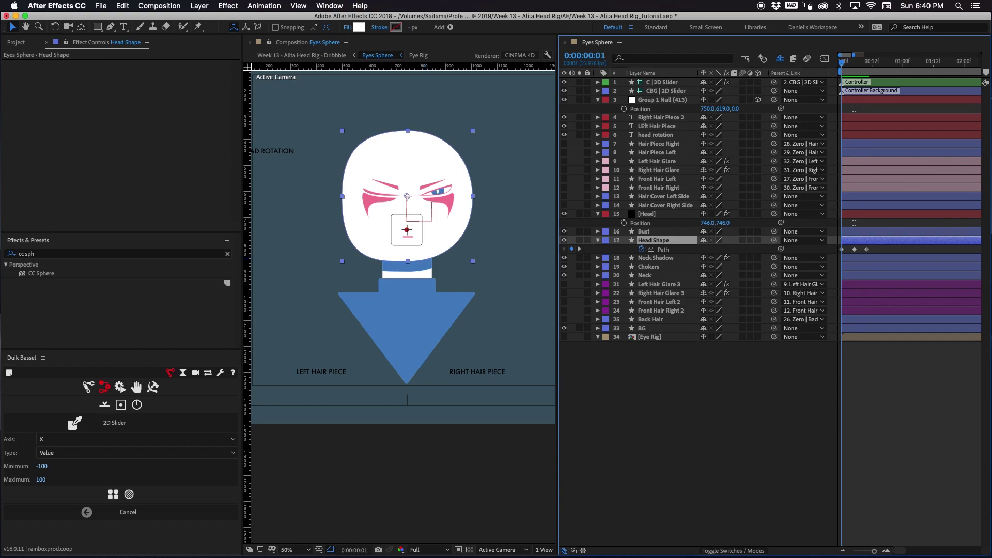
# Add X Rotation and Y Rotation keyframes to the Group 1 Null at frames 0, 5 and 10
pyautogui.click(663, 99)
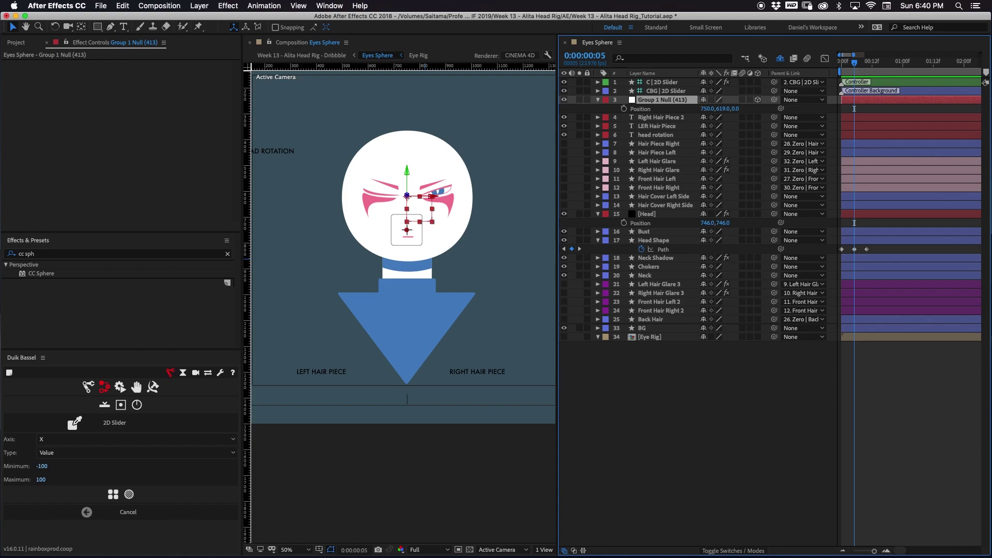
pyautogui.press('r')
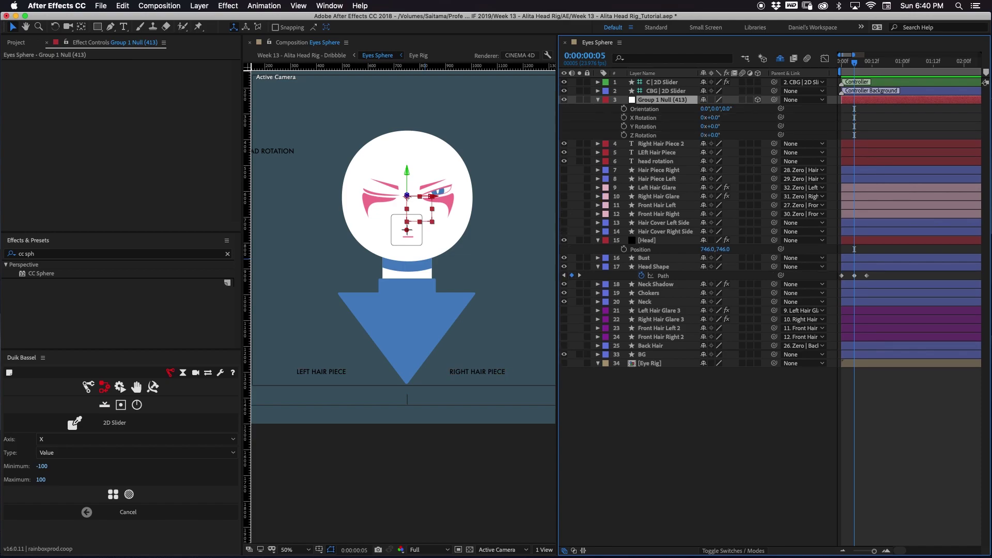
pyautogui.moveTo(624, 118); pyautogui.dragTo(624, 127)
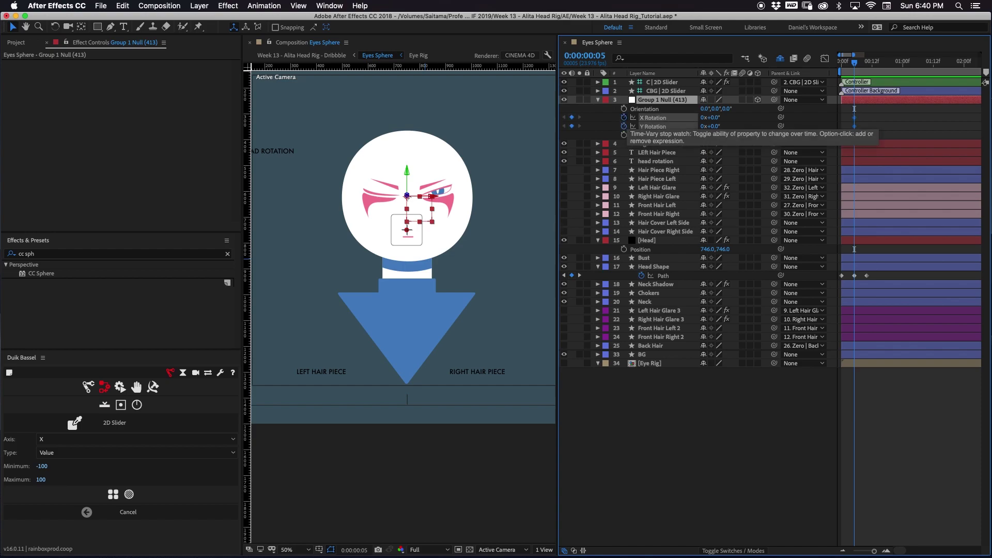
pyautogui.press('Home')
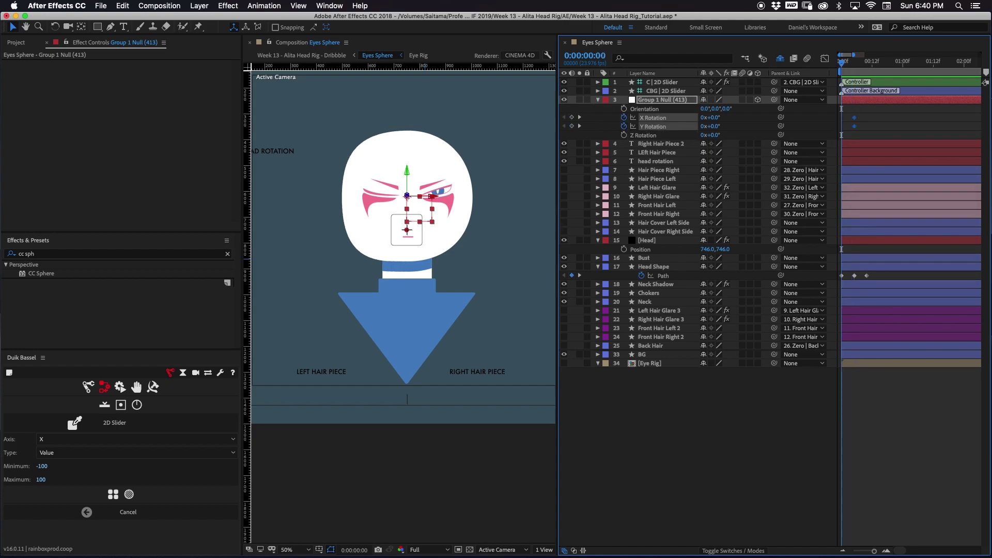
pyautogui.press('k')
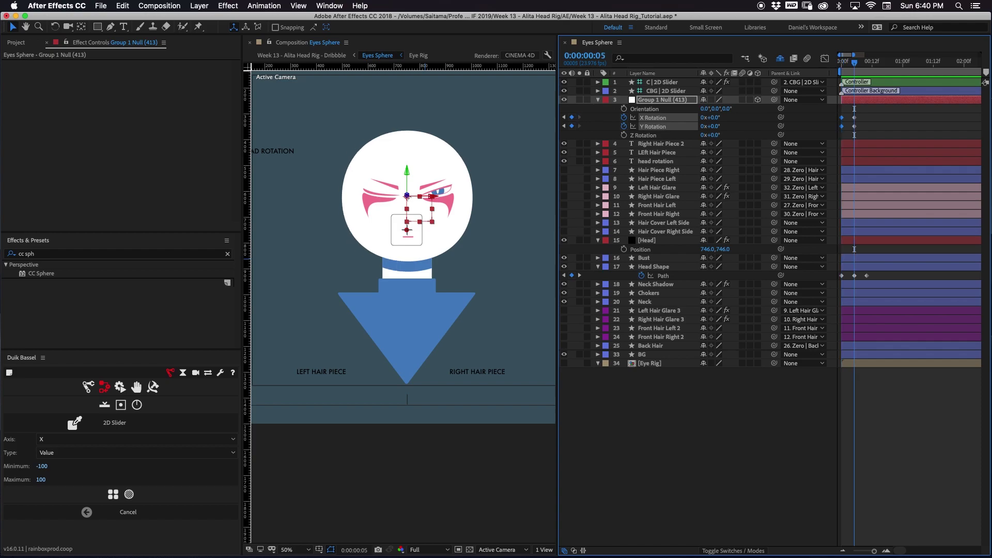
pyautogui.press('k')
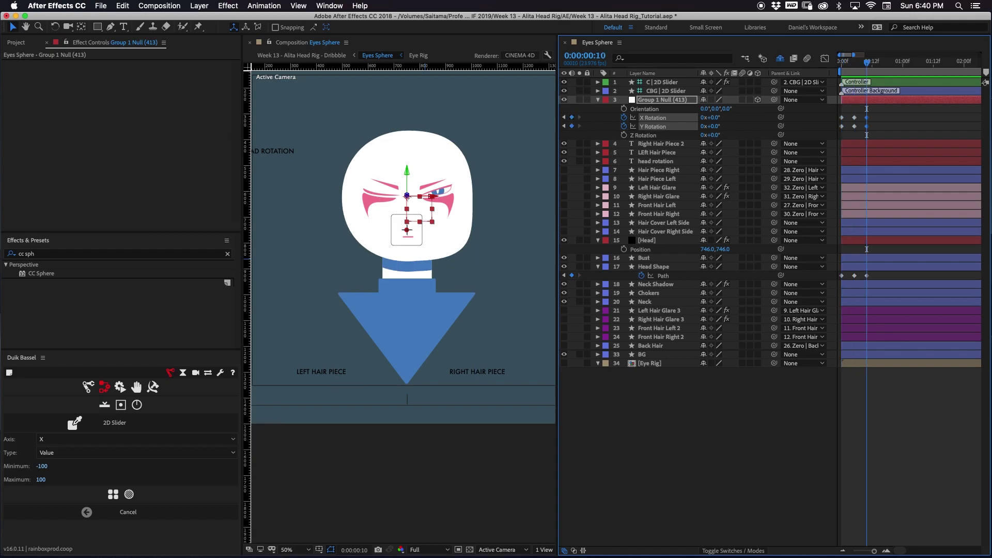
pyautogui.press('shift+super+a')
# Set the Group 1 Null's Y Rotation to 45° at frame 0
pyautogui.moveTo(868, 63); pyautogui.dragTo(842, 63)
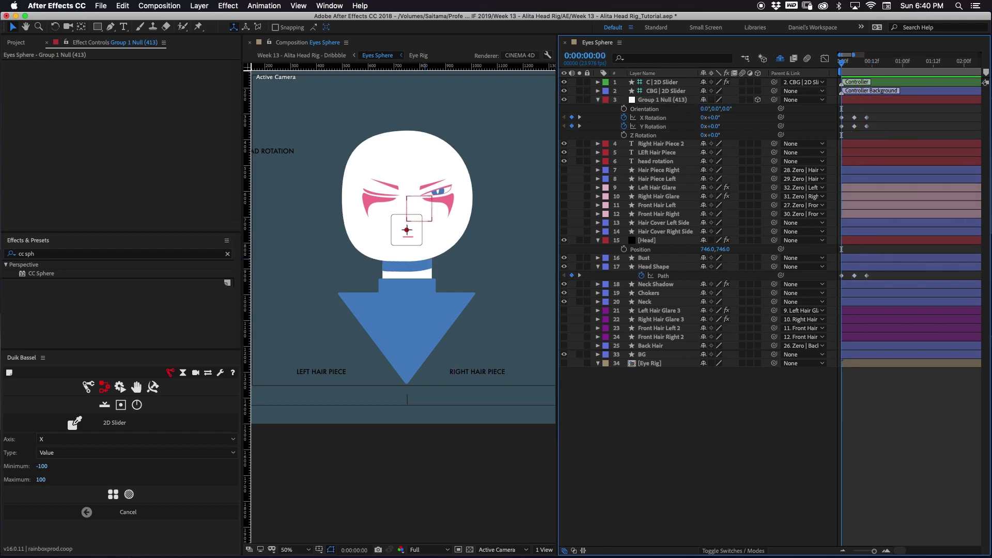
pyautogui.moveTo(714, 118); pyautogui.dragTo(734, 126)
pyautogui.press('super+z')
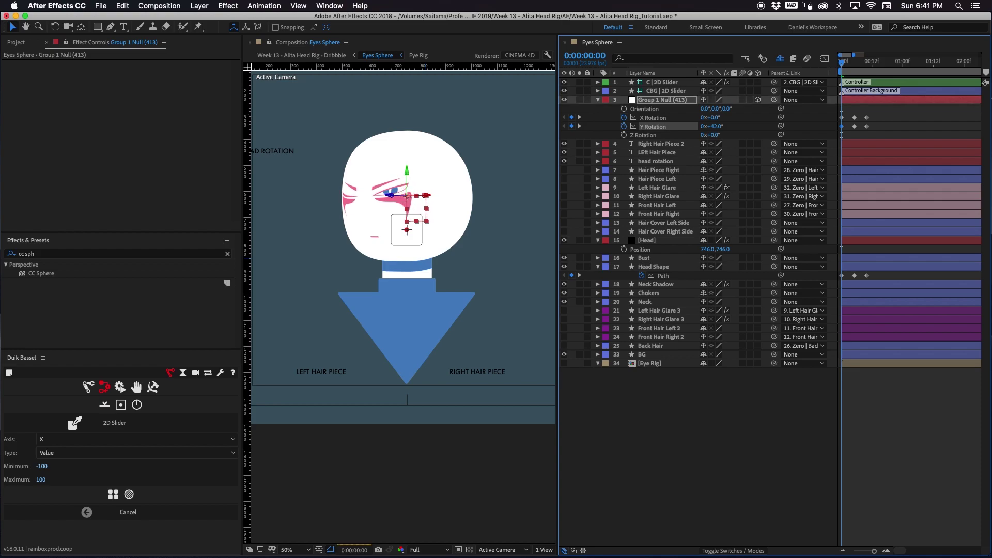
pyautogui.click(717, 126)
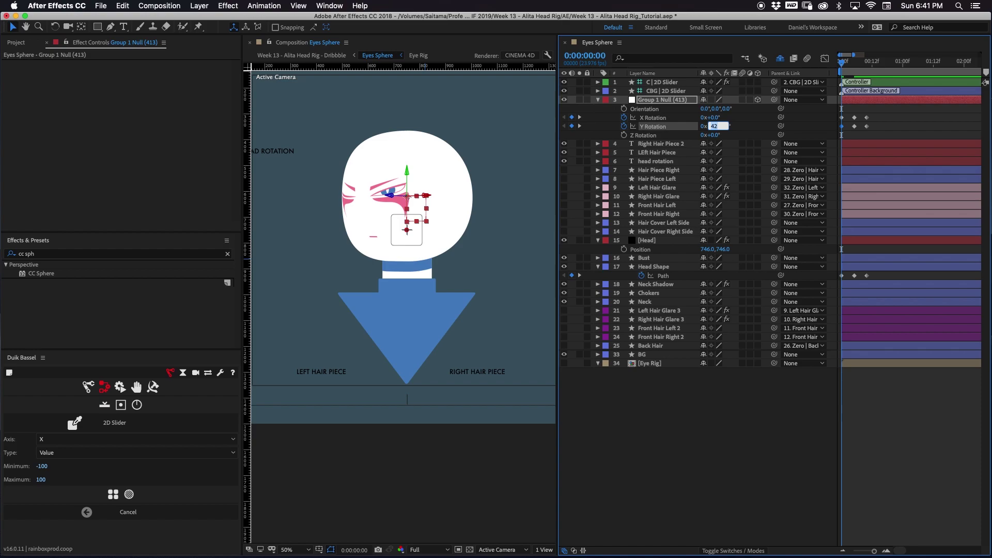
pyautogui.write('45')
pyautogui.press('Return')
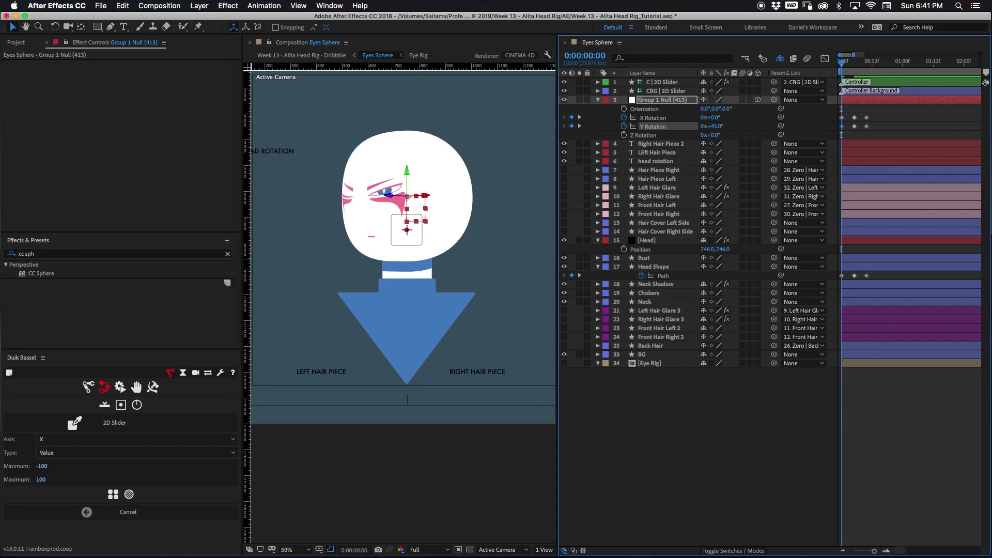
# Set the Group 1 Null's Y Rotation to -45° at frame 10 and check the neutral pose at frame 5
pyautogui.press('k')
pyautogui.press('k')
pyautogui.click(714, 126)
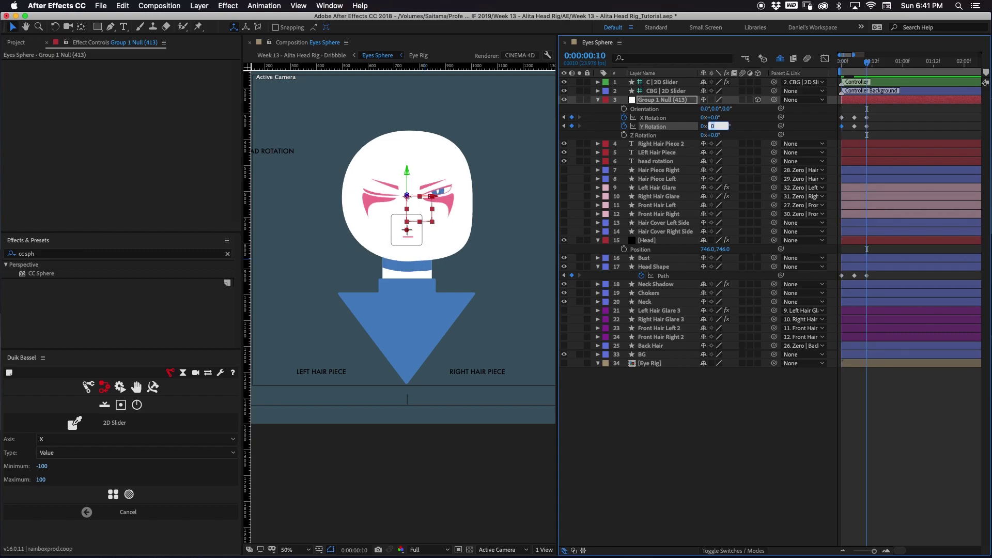
pyautogui.write('-45')
pyautogui.press('Return')
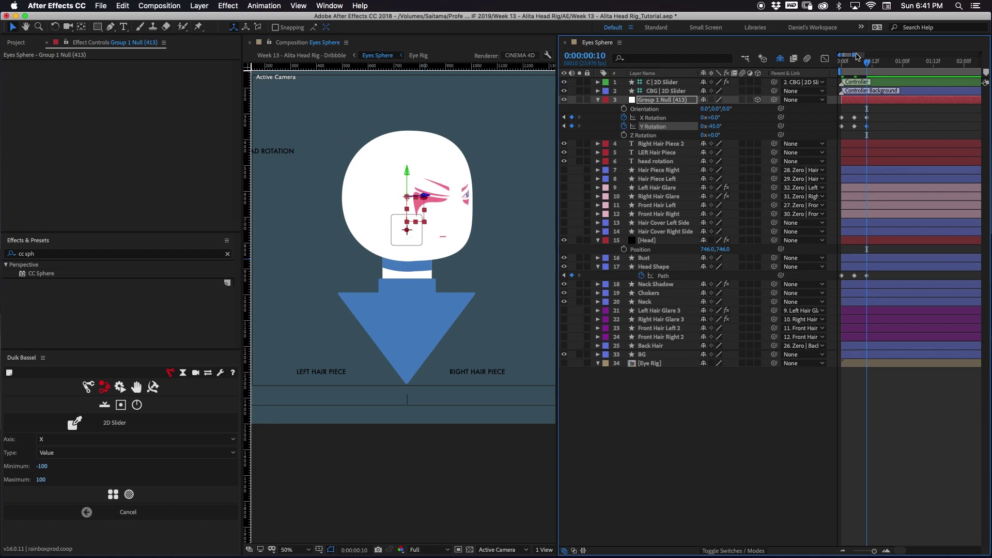
pyautogui.click(856, 61)
pyautogui.click(870, 118)
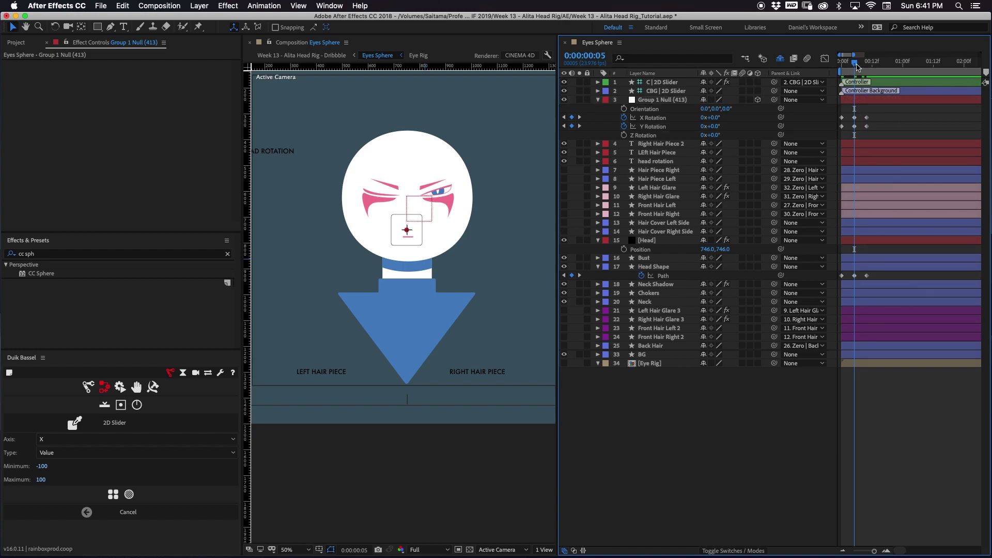
# Set the Group 1 Null's X Rotation to -40° at frame 0
pyautogui.moveTo(855, 67); pyautogui.dragTo(838, 68)
pyautogui.moveTo(717, 118); pyautogui.dragTo(701, 122)
pyautogui.click(714, 118)
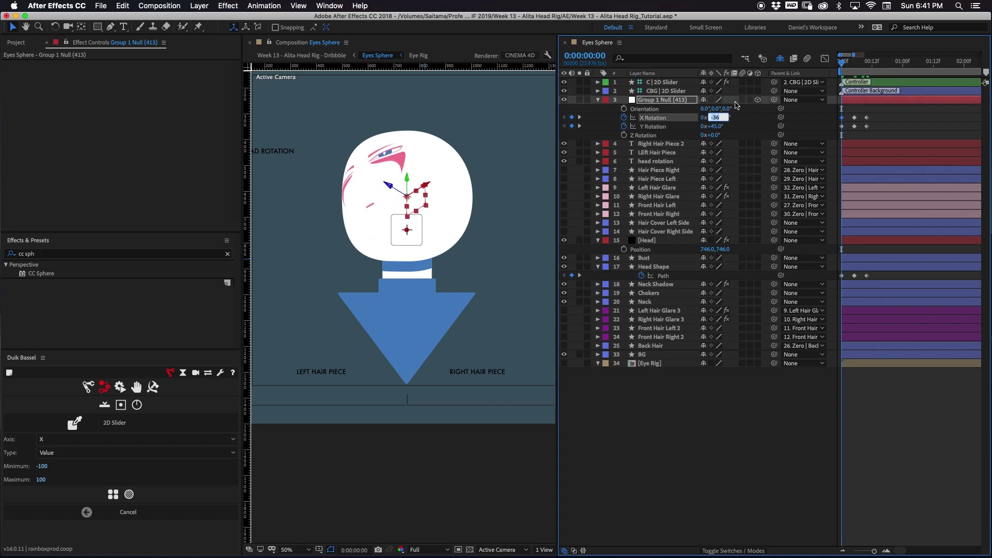
pyautogui.press('BackSpace')
pyautogui.write('-40')
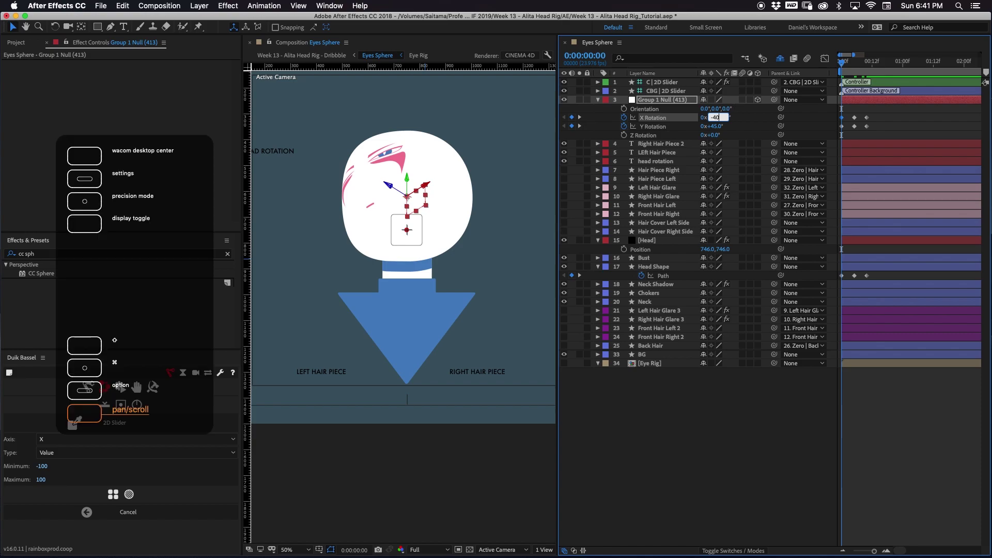
pyautogui.press('Return')
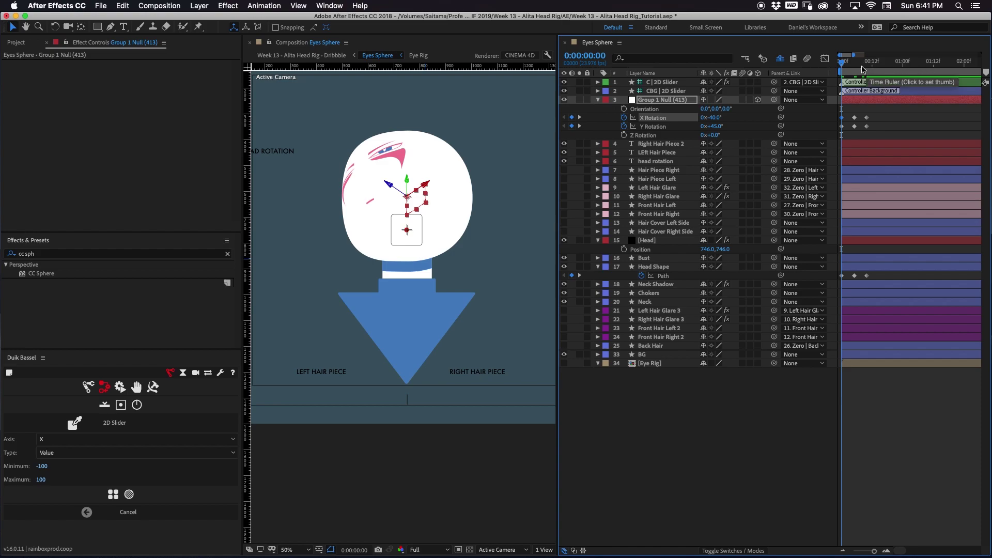
# Set the Group 1 Null's X Rotation to 25° at frame 10
pyautogui.click(869, 62)
pyautogui.click(716, 118)
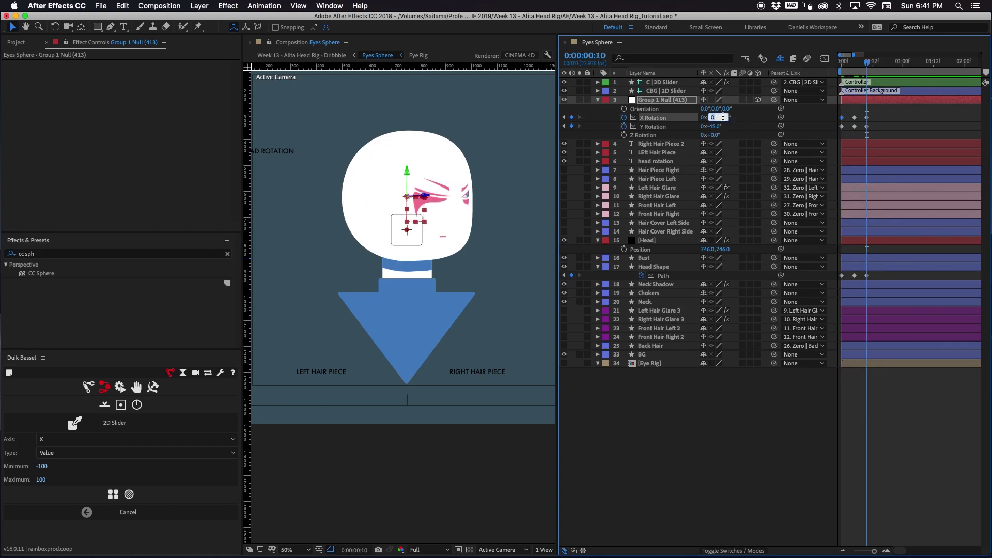
pyautogui.press('Return')
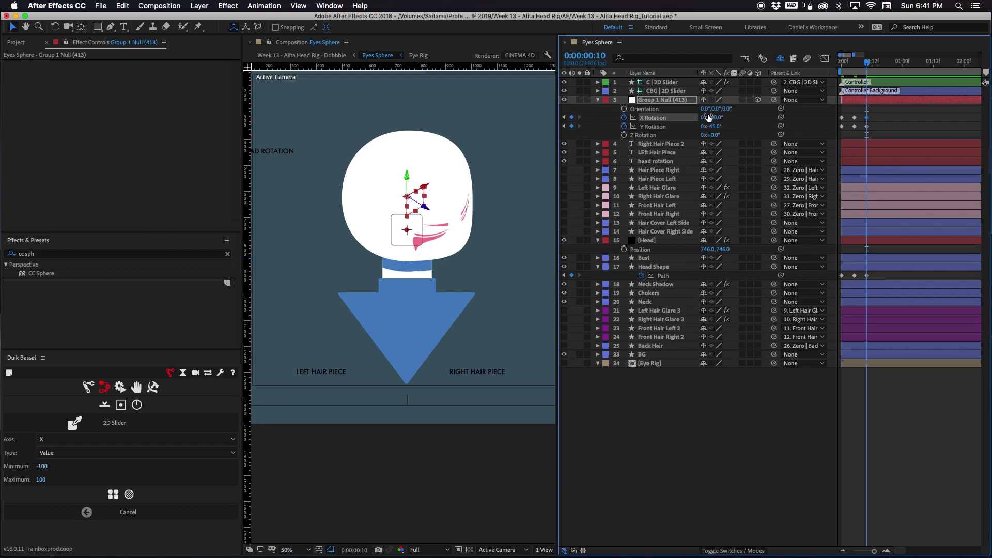
pyautogui.moveTo(714, 118); pyautogui.dragTo(705, 117)
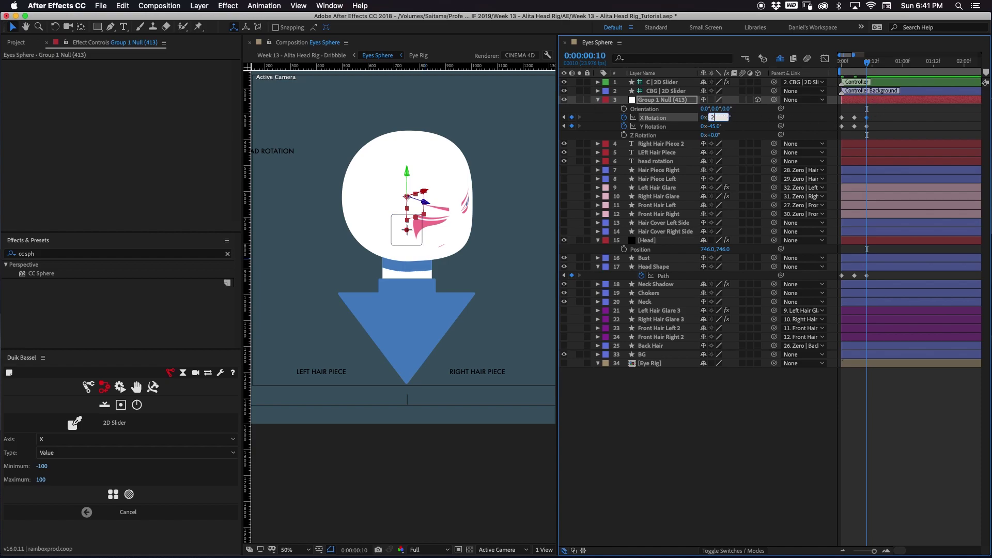
pyautogui.moveTo(718, 122); pyautogui.dragTo(720, 122)
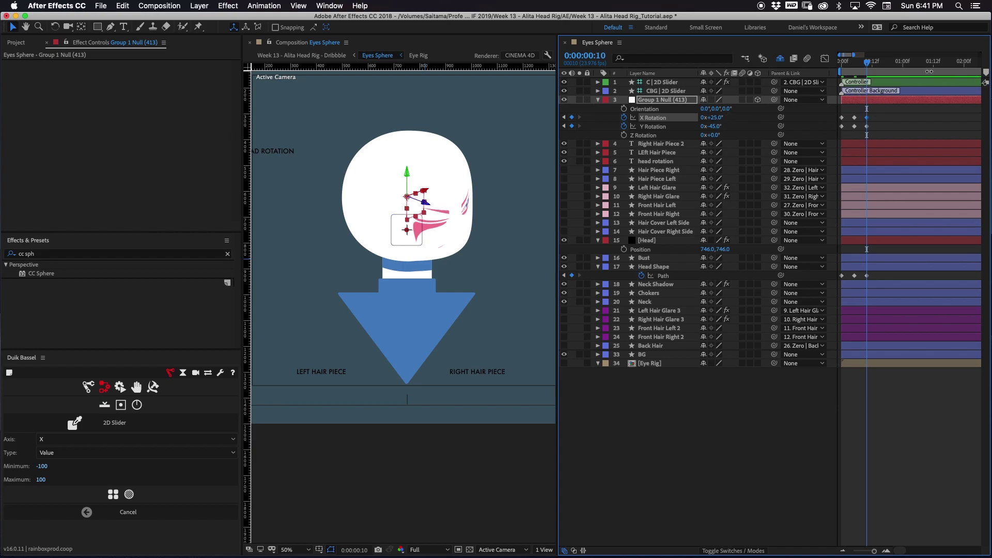
# Review the head turn at frame 0 and return to the neutral pose at frame 5
pyautogui.moveTo(867, 64); pyautogui.dragTo(820, 73)
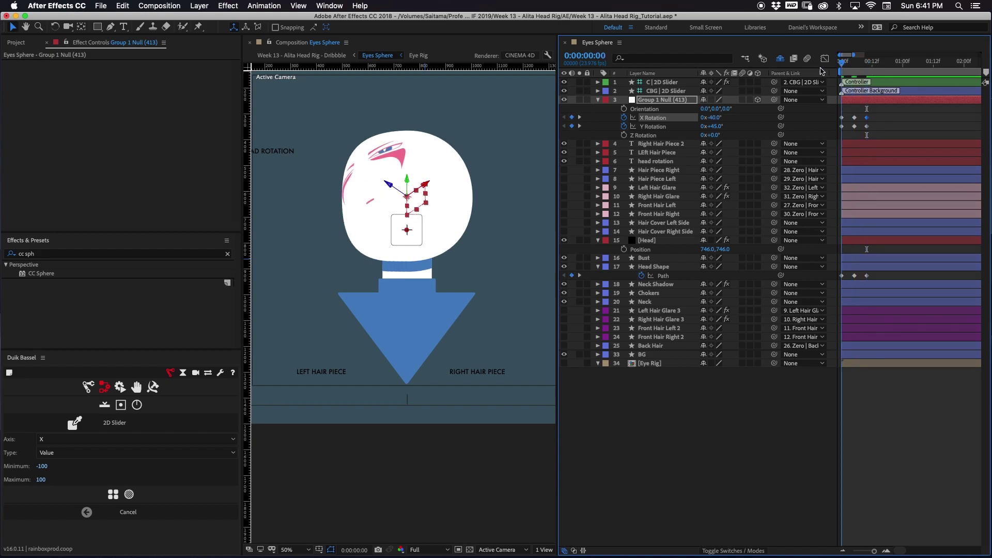
pyautogui.press('space')
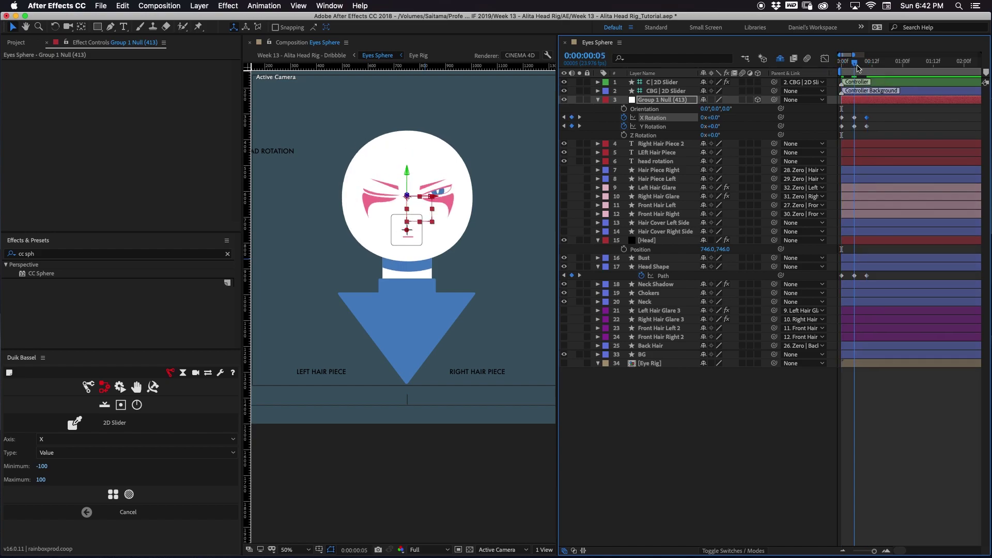
pyautogui.moveTo(839, 70)
pyautogui.mouseDown()
pyautogui.moveTo(865, 67)
pyautogui.moveTo(841, 66)
pyautogui.moveTo(855, 65)
pyautogui.mouseUp()
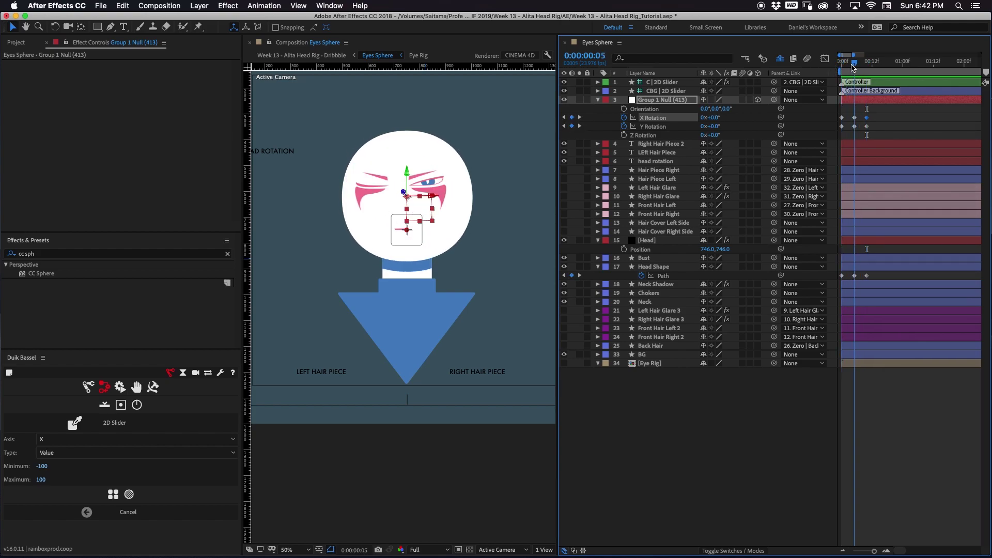
# Try a different Y Rotation on the Group 1 Null at frame 5 and undo the change
pyautogui.moveTo(884, 107); pyautogui.dragTo(838, 120)
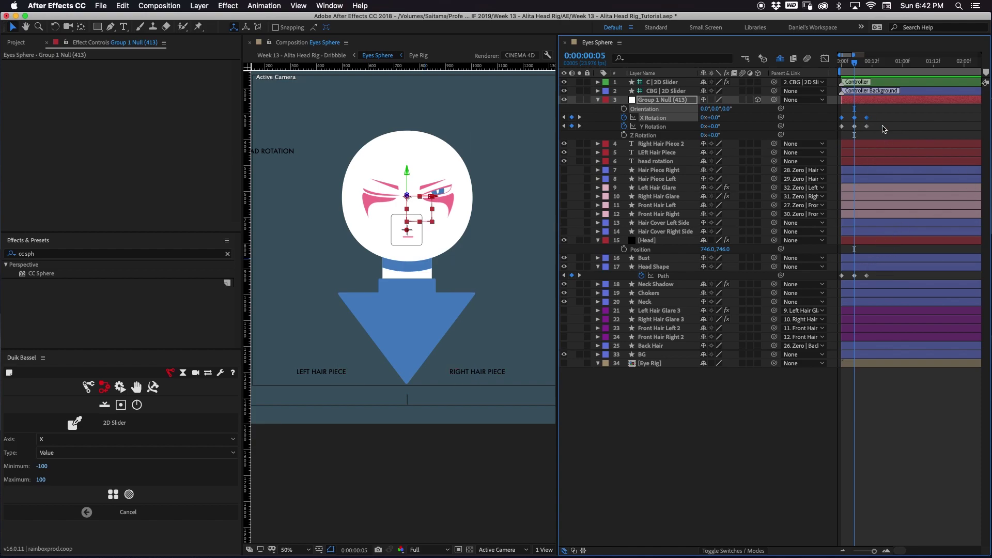
pyautogui.click(896, 129)
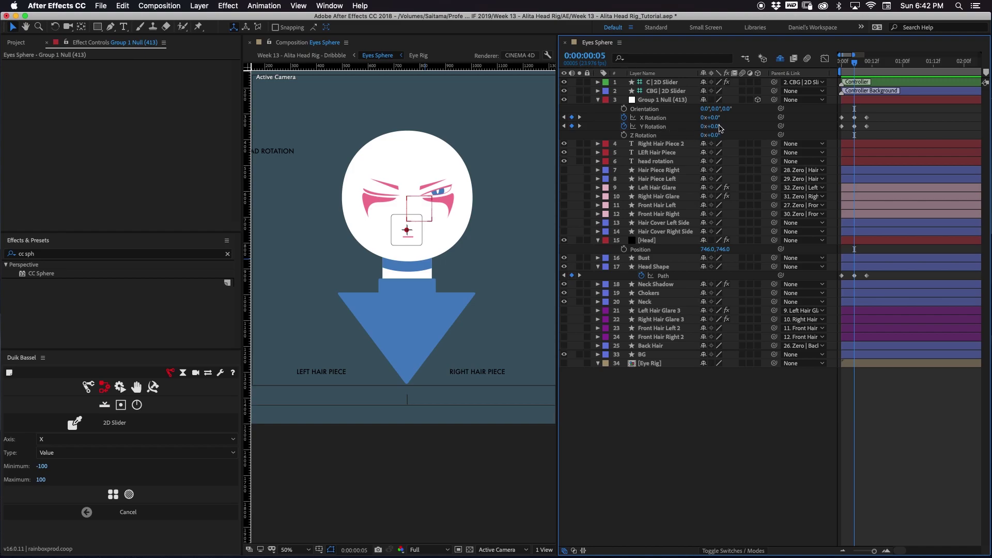
pyautogui.moveTo(714, 129); pyautogui.dragTo(734, 127)
pyautogui.press('super+z')
pyautogui.press('super+z')
# Connect the Group 1 Null's Y Rotation and the Head Shape's Path keyframes to the 2D slider's X axis, from -100 to 100
pyautogui.moveTo(885, 123); pyautogui.dragTo(838, 149)
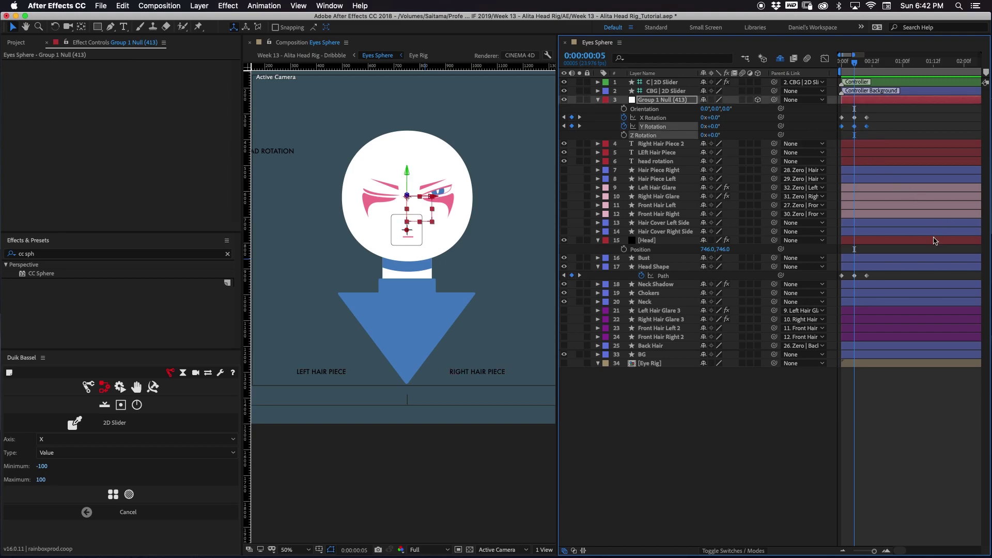
pyautogui.moveTo(883, 278); pyautogui.dragTo(837, 282)
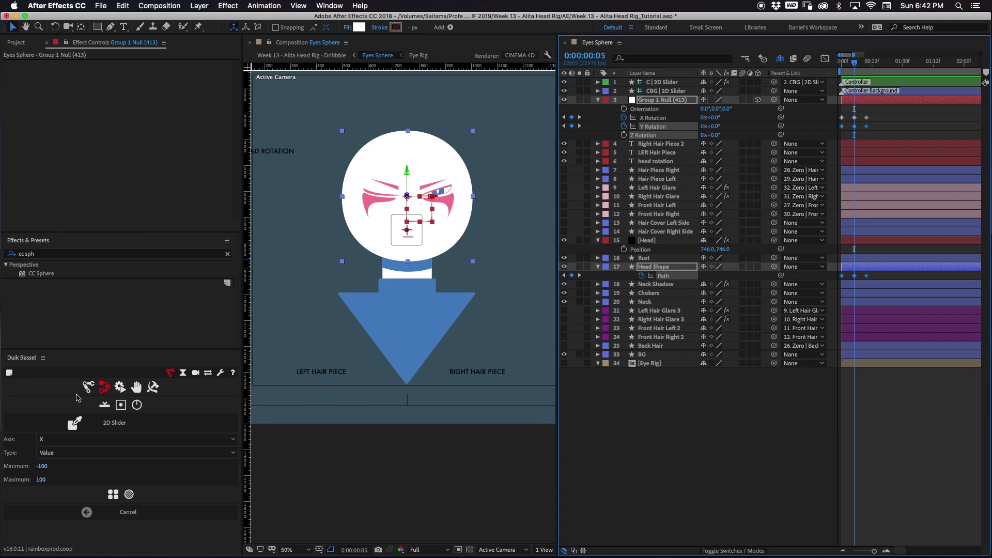
pyautogui.click(113, 495)
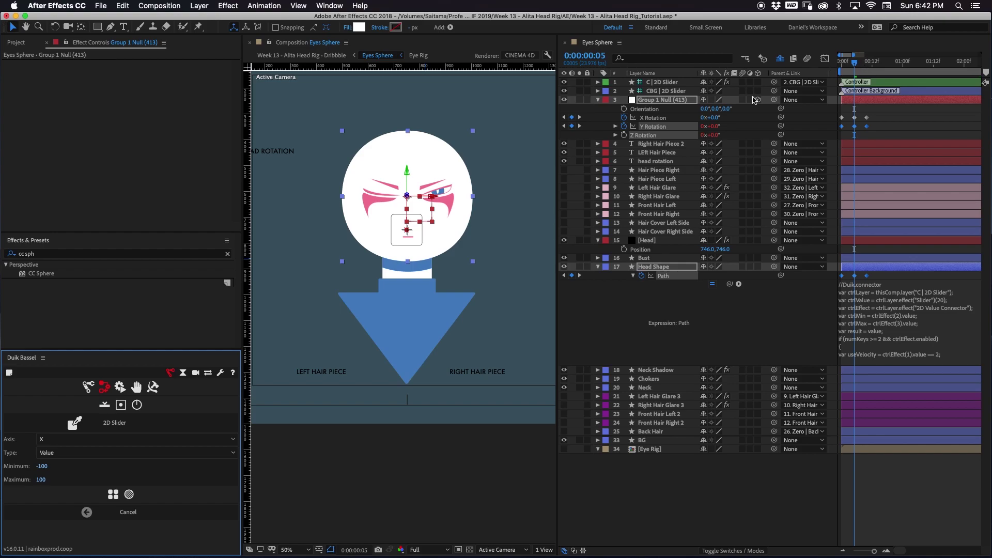
# Set the scale of the CBG | 2D Slider background to 300%
pyautogui.click(657, 92)
pyautogui.press('s')
pyautogui.click(732, 100)
pyautogui.write('4')
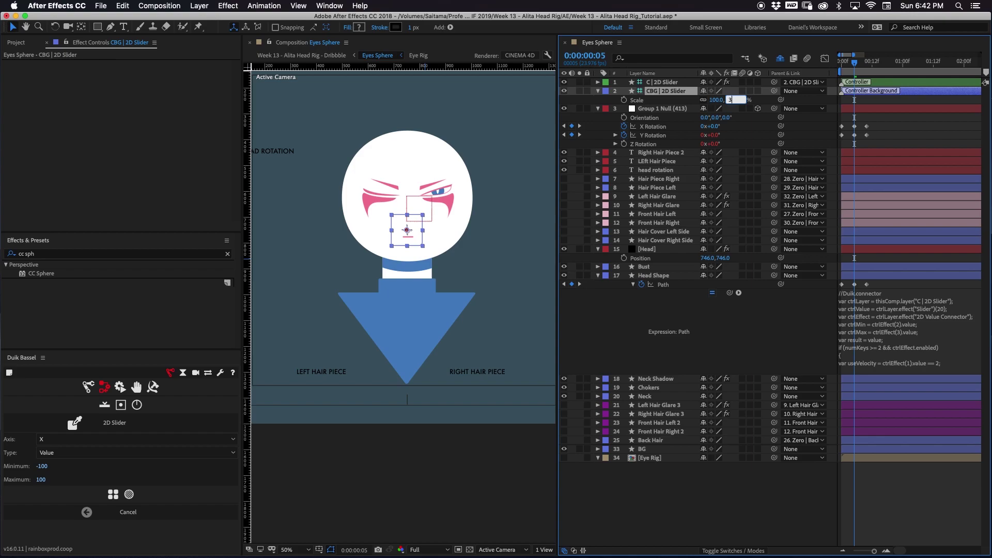
pyautogui.write('00')
pyautogui.press('Return')
# Move the 2D slider off the face and place it directly above the HEAD ROTATION label
pyautogui.moveTo(441, 277); pyautogui.dragTo(323, 167)
pyautogui.press('space')
pyautogui.moveTo(324, 167); pyautogui.dragTo(420, 167)
pyautogui.moveTo(515, 256); pyautogui.dragTo(441, 259)
pyautogui.click(440, 260)
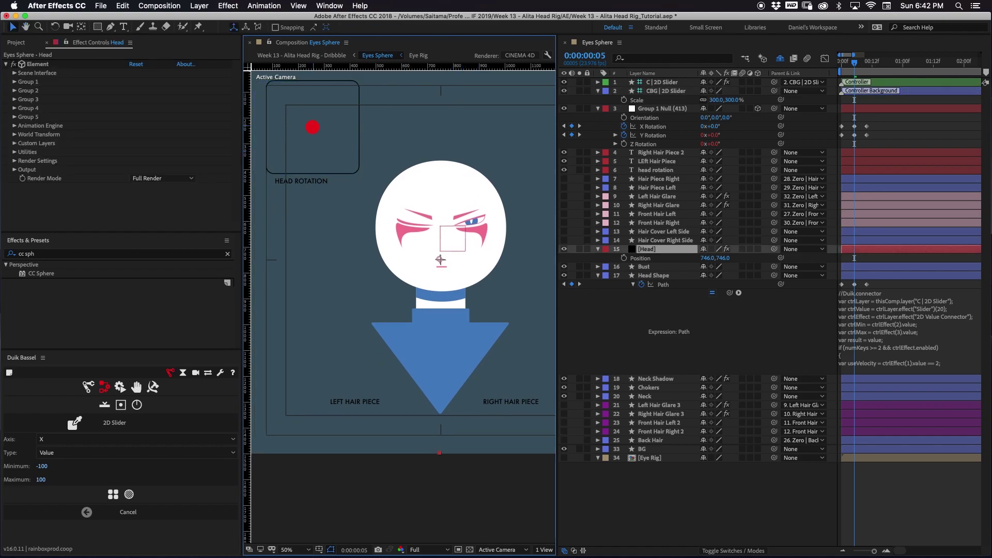
# Test the sideways head turn by moving the 2D slider's controller and returning it to its centre
pyautogui.click(662, 82)
pyautogui.moveTo(313, 127)
pyautogui.mouseDown()
pyautogui.moveTo(345, 125)
pyautogui.moveTo(281, 128)
pyautogui.moveTo(349, 125)
pyautogui.moveTo(272, 125)
pyautogui.moveTo(364, 122)
pyautogui.moveTo(313, 126)
pyautogui.mouseUp()
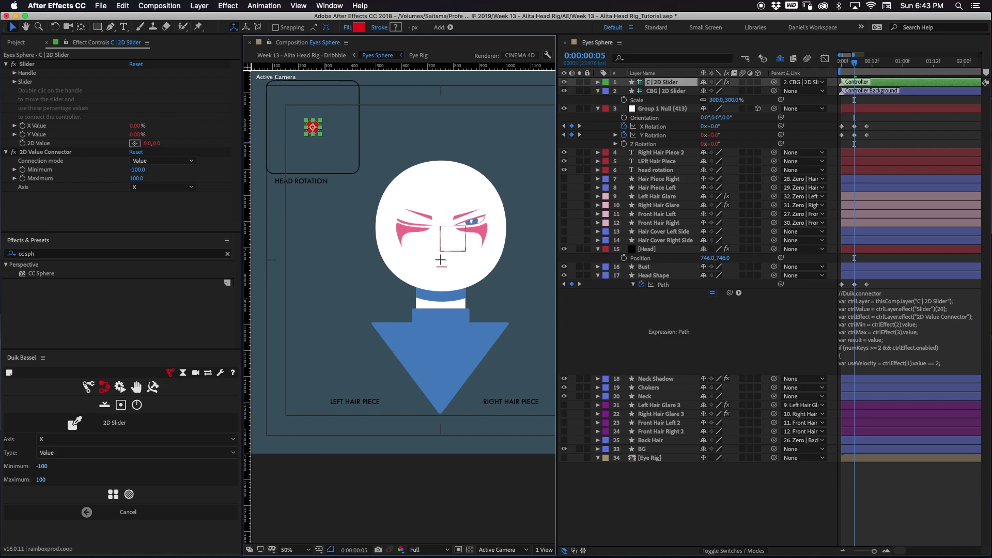
pyautogui.click(667, 91)
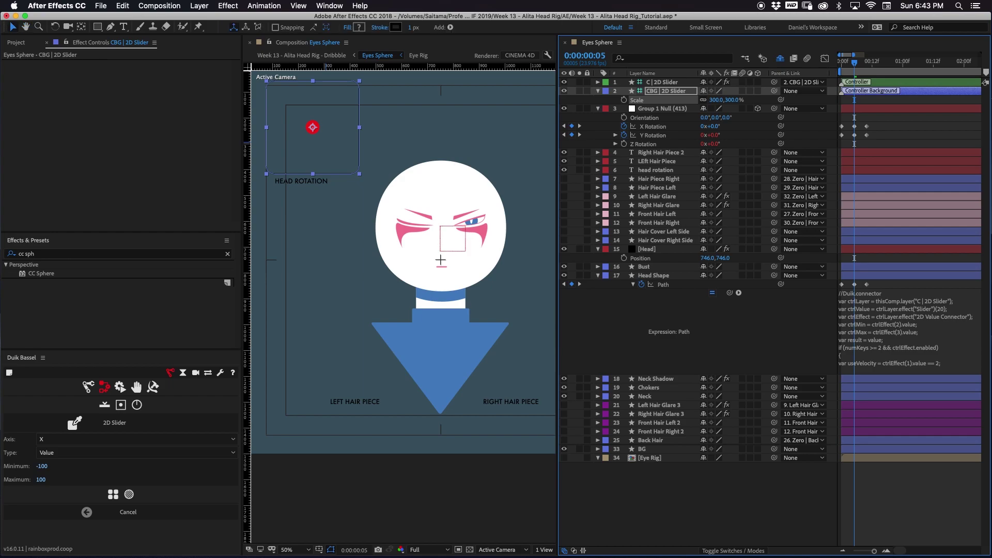
# Collapse the Head Shape's Path expression and show only the layer's keyframed property
pyautogui.click(598, 276)
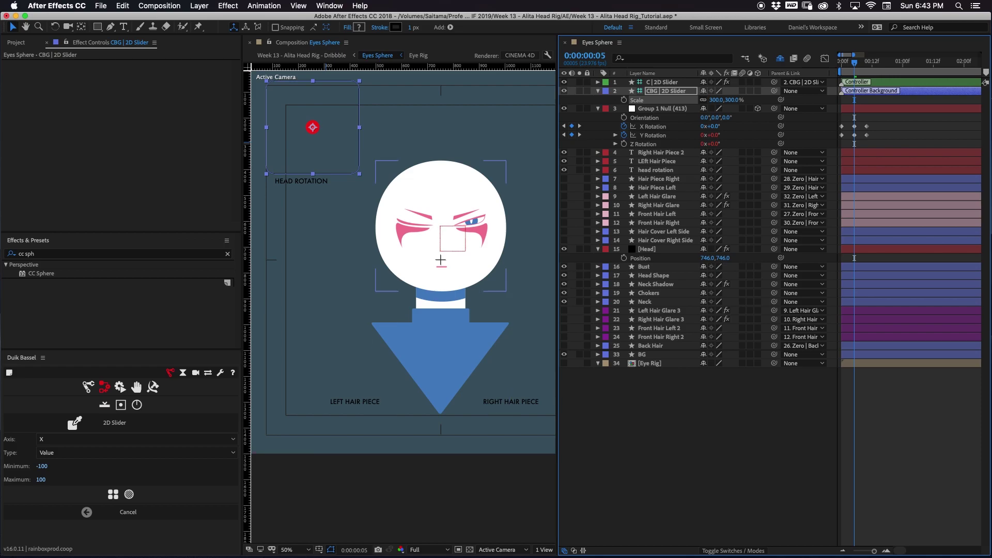
pyautogui.click(440, 351)
pyautogui.click(434, 277)
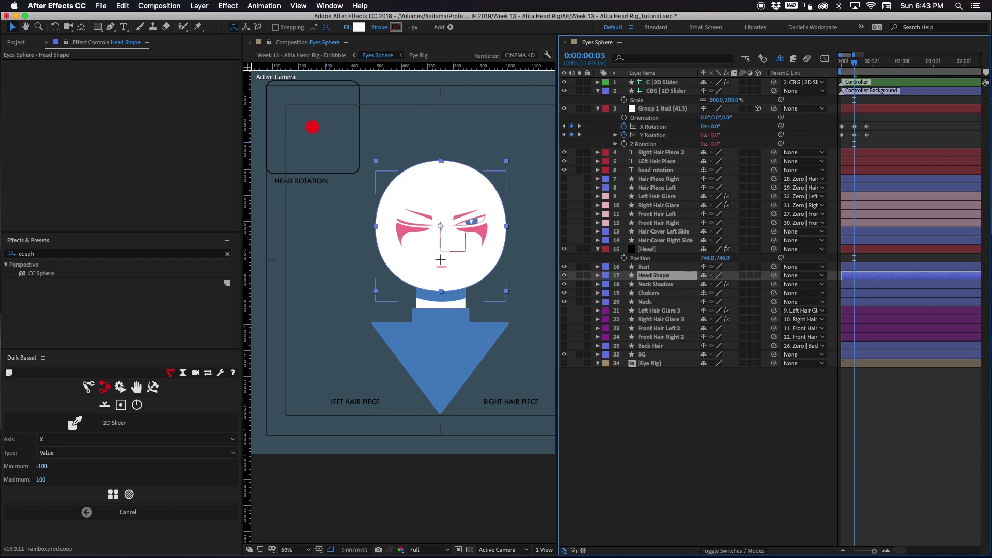
pyautogui.press('u')
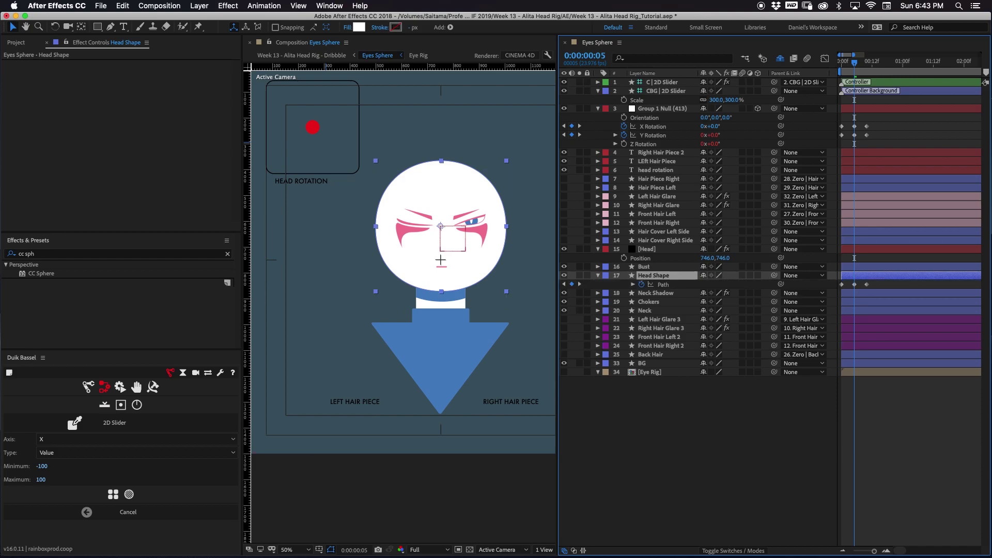
# Try a different X Rotation on the Group 1 Null at frame 5 and undo the change
pyautogui.moveTo(884, 123); pyautogui.dragTo(815, 128)
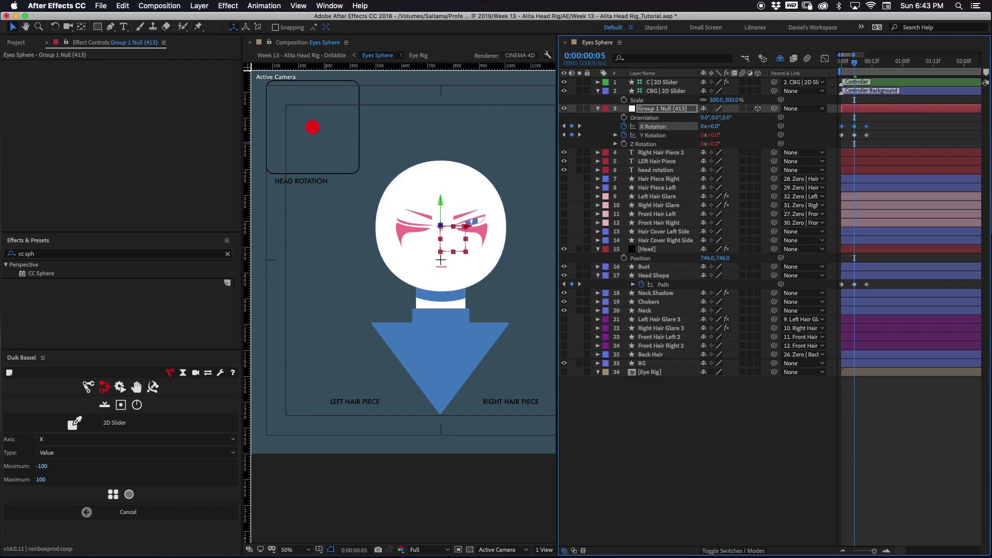
pyautogui.moveTo(715, 126)
pyautogui.mouseDown()
pyautogui.moveTo(739, 127)
pyautogui.moveTo(721, 127)
pyautogui.moveTo(731, 126)
pyautogui.mouseUp()
pyautogui.click(733, 126)
pyautogui.press('super+z')
# Connect the Group 1 Null's X Rotation keyframes to the 2D slider's Y axis, from -100 to 100
pyautogui.moveTo(882, 122); pyautogui.dragTo(816, 128)
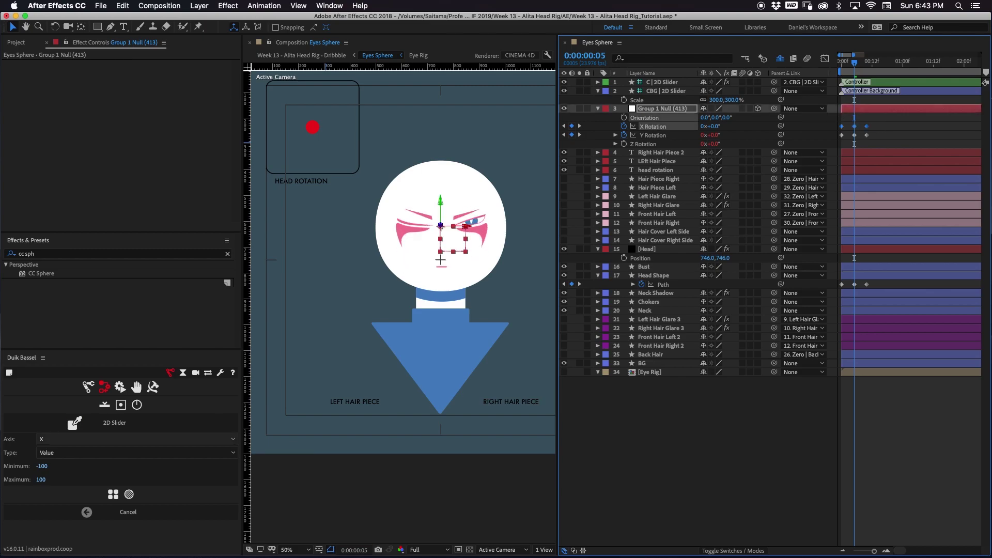
pyautogui.click(134, 440)
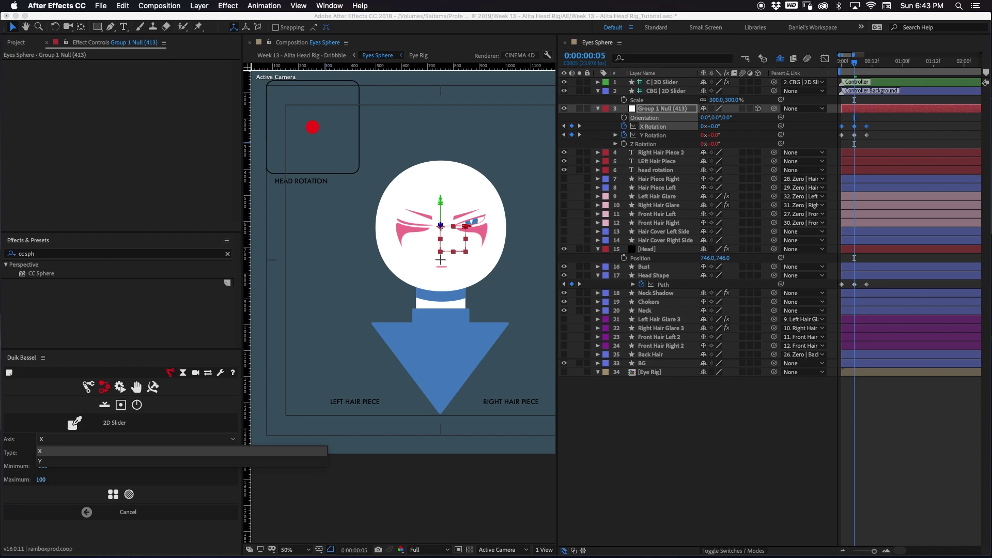
pyautogui.click(114, 462)
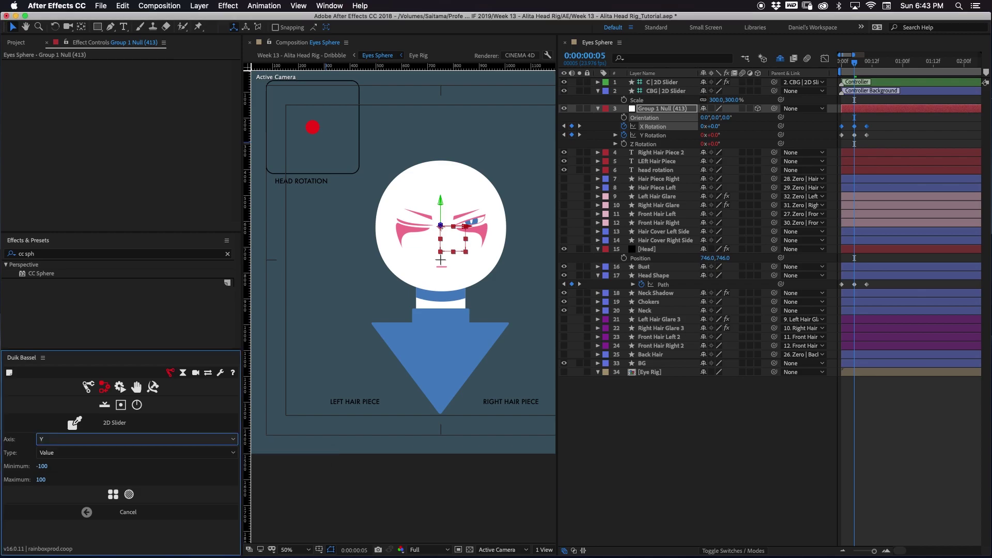
pyautogui.click(113, 494)
pyautogui.click(693, 439)
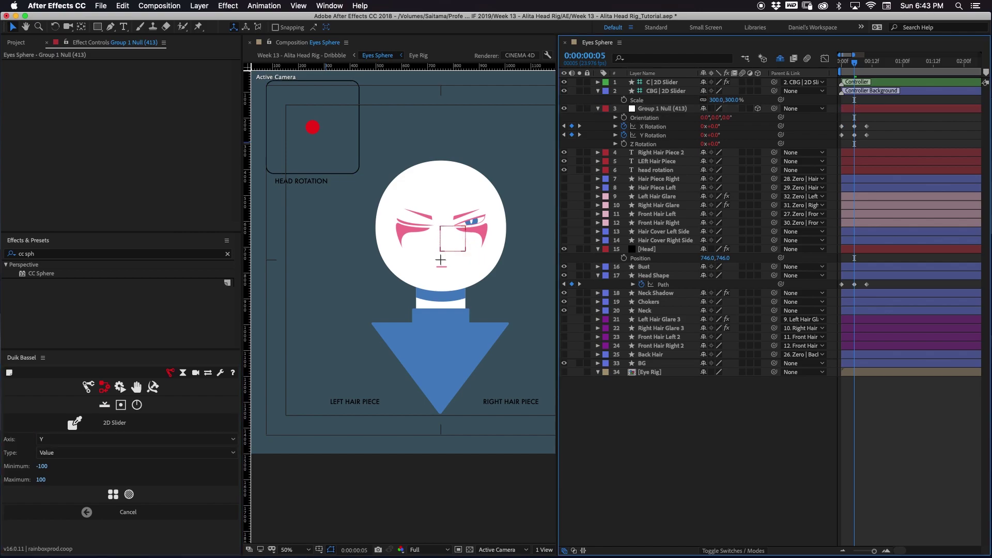
# Test the head rotation on both axes by moving the 2D slider's controller and returning it to its centre
pyautogui.click(662, 109)
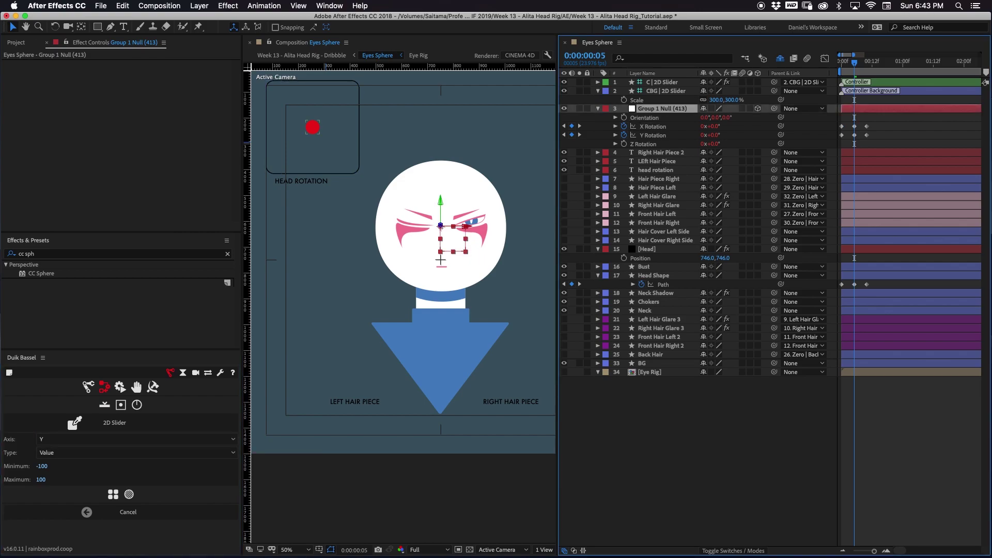
pyautogui.click(313, 127)
pyautogui.moveTo(313, 127)
pyautogui.mouseDown()
pyautogui.moveTo(314, 93)
pyautogui.moveTo(353, 93)
pyautogui.moveTo(345, 134)
pyautogui.moveTo(328, 150)
pyautogui.moveTo(281, 148)
pyautogui.moveTo(268, 133)
pyautogui.moveTo(279, 105)
pyautogui.moveTo(311, 98)
pyautogui.moveTo(332, 119)
pyautogui.moveTo(332, 151)
pyautogui.moveTo(281, 127)
pyautogui.moveTo(321, 93)
pyautogui.moveTo(350, 149)
pyautogui.moveTo(299, 151)
pyautogui.moveTo(288, 113)
pyautogui.moveTo(315, 104)
pyautogui.moveTo(285, 131)
pyautogui.moveTo(351, 128)
pyautogui.moveTo(312, 128)
pyautogui.mouseUp()
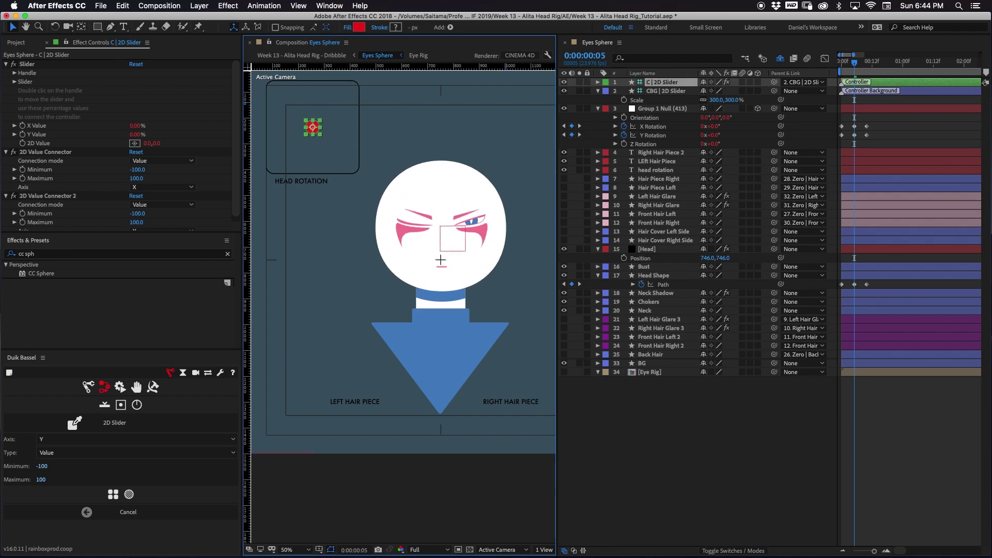
pyautogui.click(646, 439)
pyautogui.moveTo(465, 290); pyautogui.dragTo(439, 286)
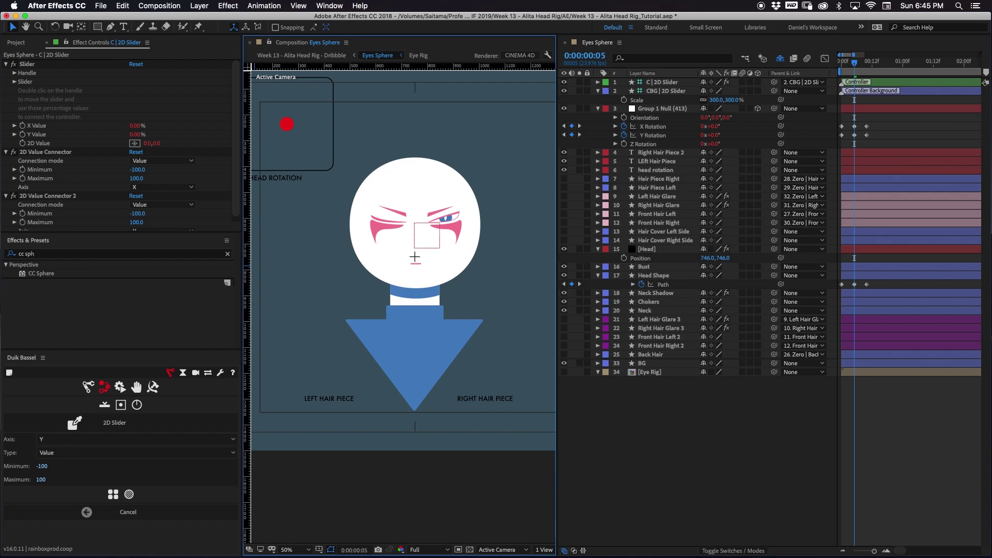
# Clear the effects search and make the Effects & Presets area slightly taller
pyautogui.click(228, 254)
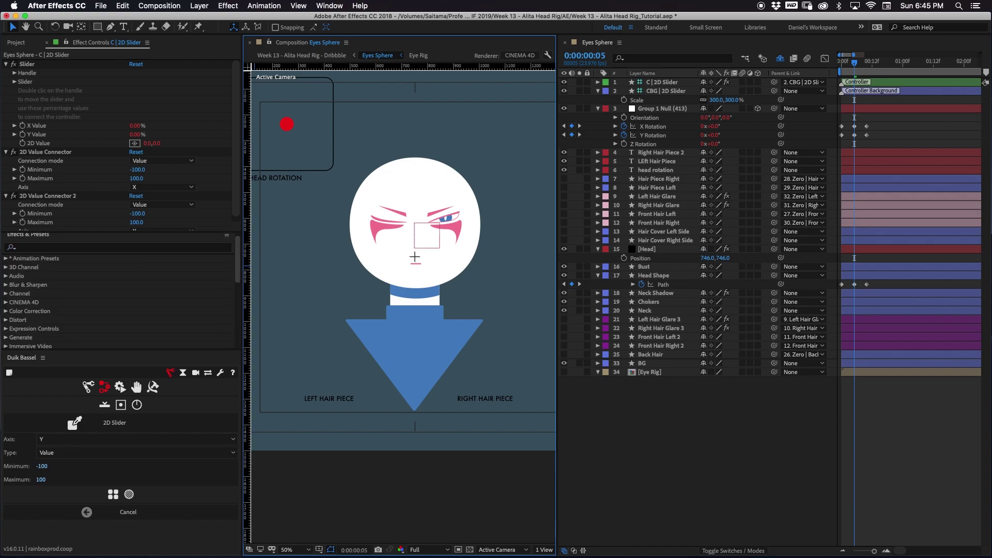
pyautogui.moveTo(121, 350); pyautogui.dragTo(121, 357)
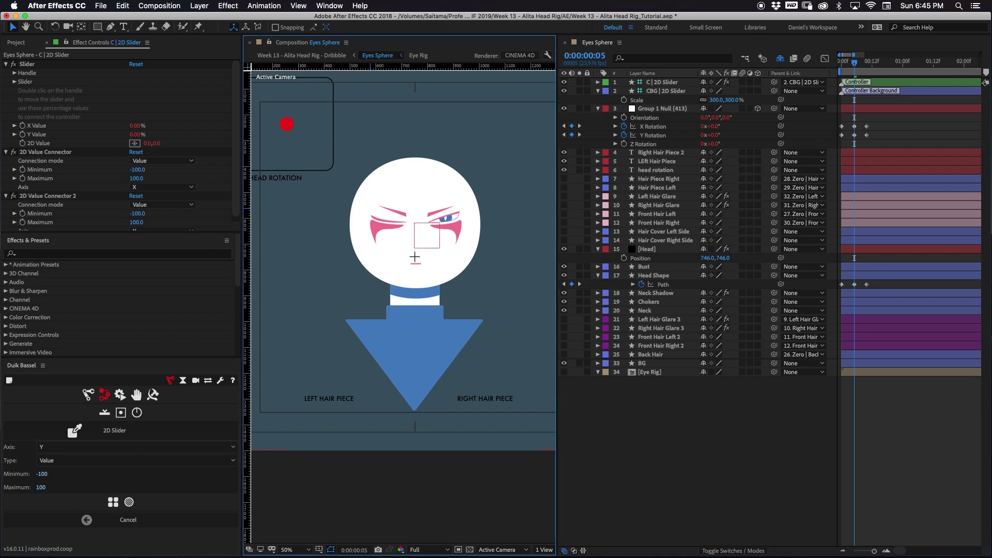
# Check the head rotation with the 2D slider once more, recentre its controller and save the project
pyautogui.moveTo(287, 124)
pyautogui.mouseDown()
pyautogui.moveTo(304, 127)
pyautogui.moveTo(265, 123)
pyautogui.moveTo(294, 127)
pyautogui.moveTo(282, 140)
pyautogui.moveTo(286, 106)
pyautogui.moveTo(305, 103)
pyautogui.moveTo(318, 123)
pyautogui.moveTo(284, 128)
pyautogui.moveTo(320, 126)
pyautogui.moveTo(260, 129)
pyautogui.moveTo(327, 129)
pyautogui.moveTo(284, 130)
pyautogui.moveTo(309, 127)
pyautogui.moveTo(291, 124)
pyautogui.mouseUp()
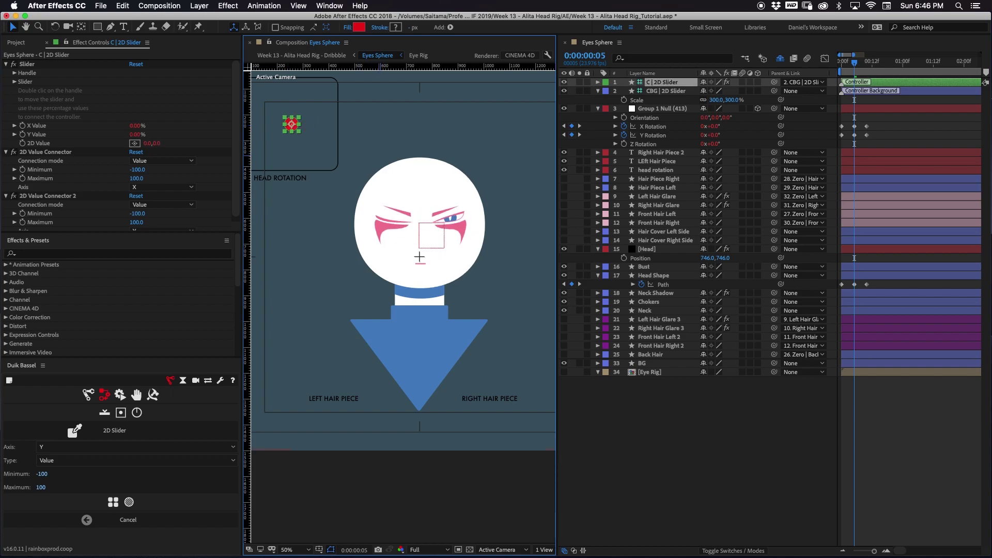
pyautogui.press('super+s')
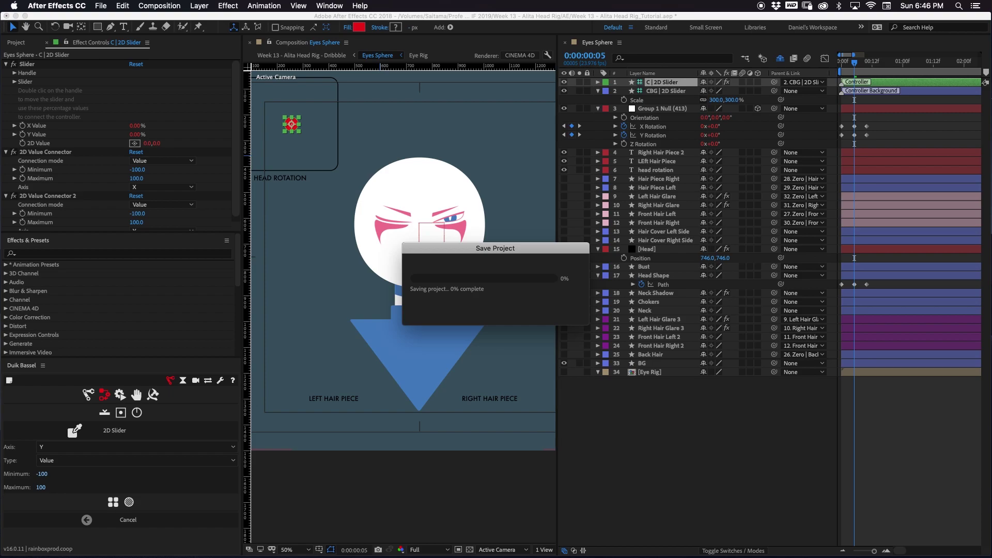
pyautogui.press('super+Tab')
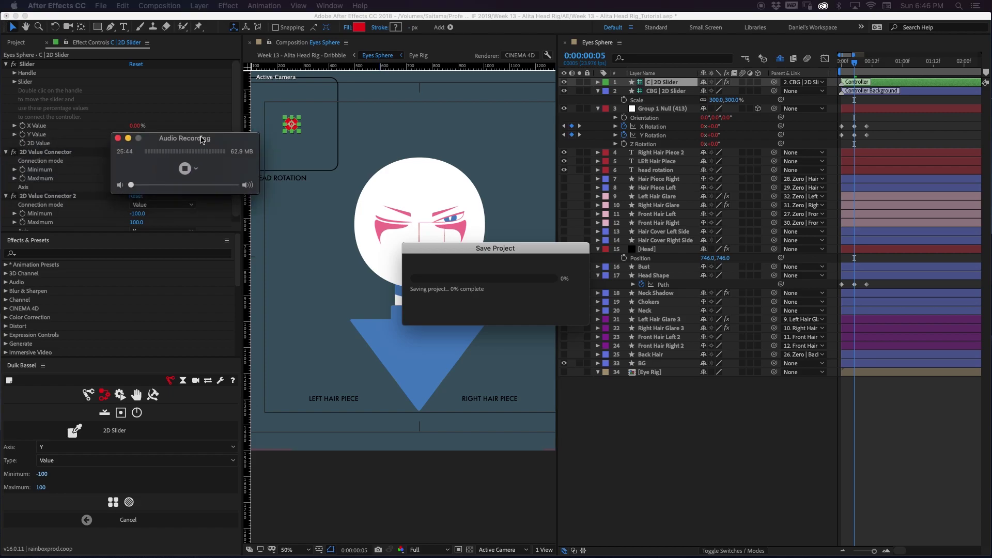